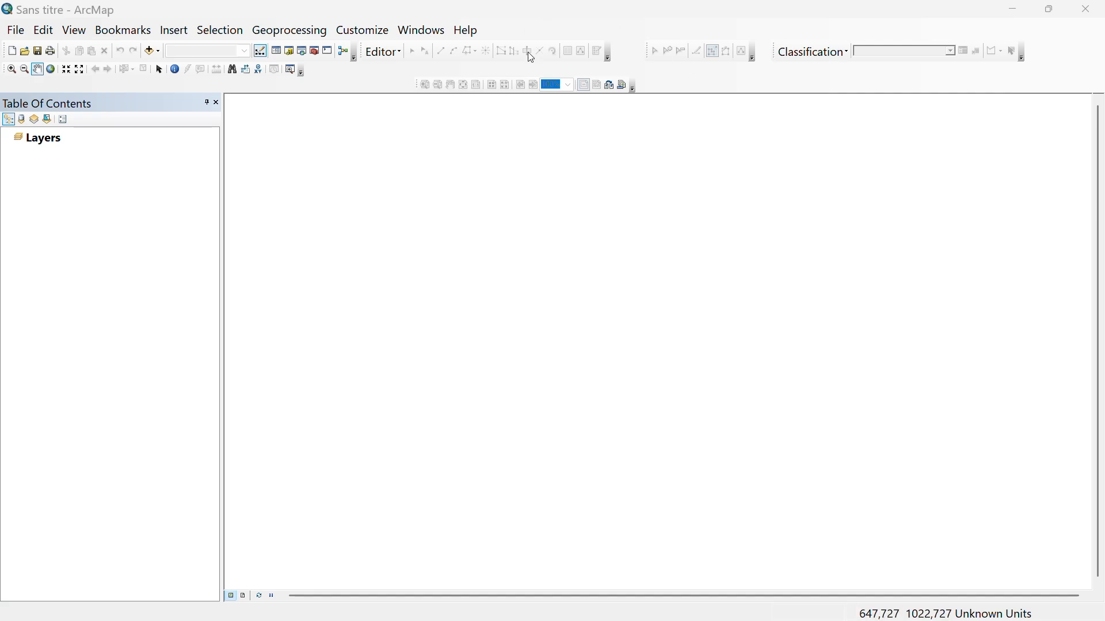
# Add Contour_Zone_1.shp and Zone_1.tif from the Desktop\FORMATION folder to the map
pyautogui.click(159, 53)
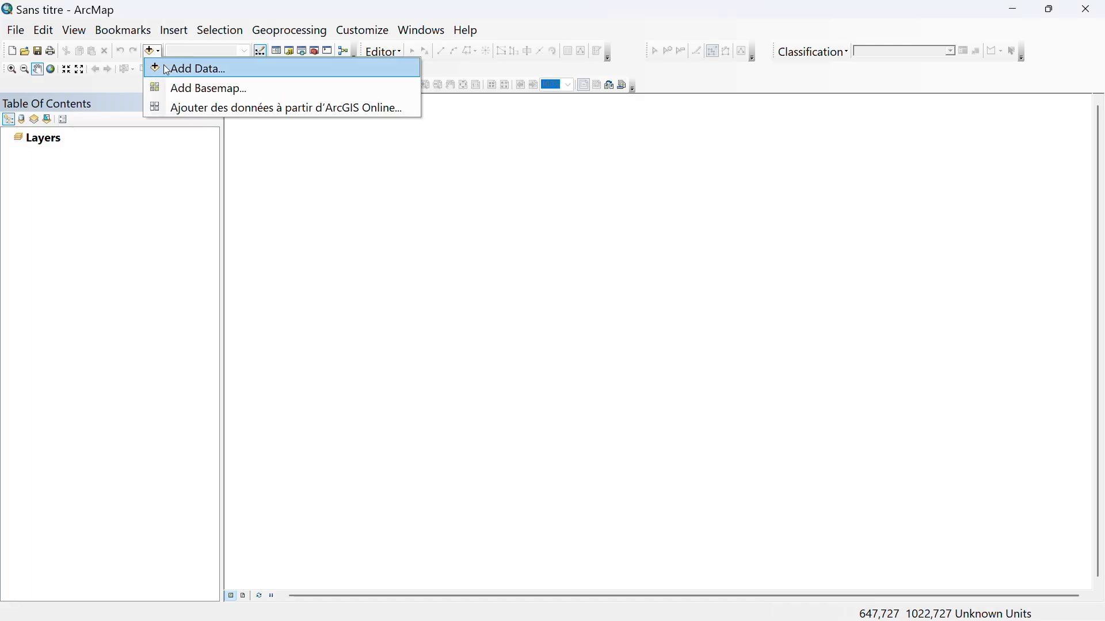
pyautogui.click(167, 69)
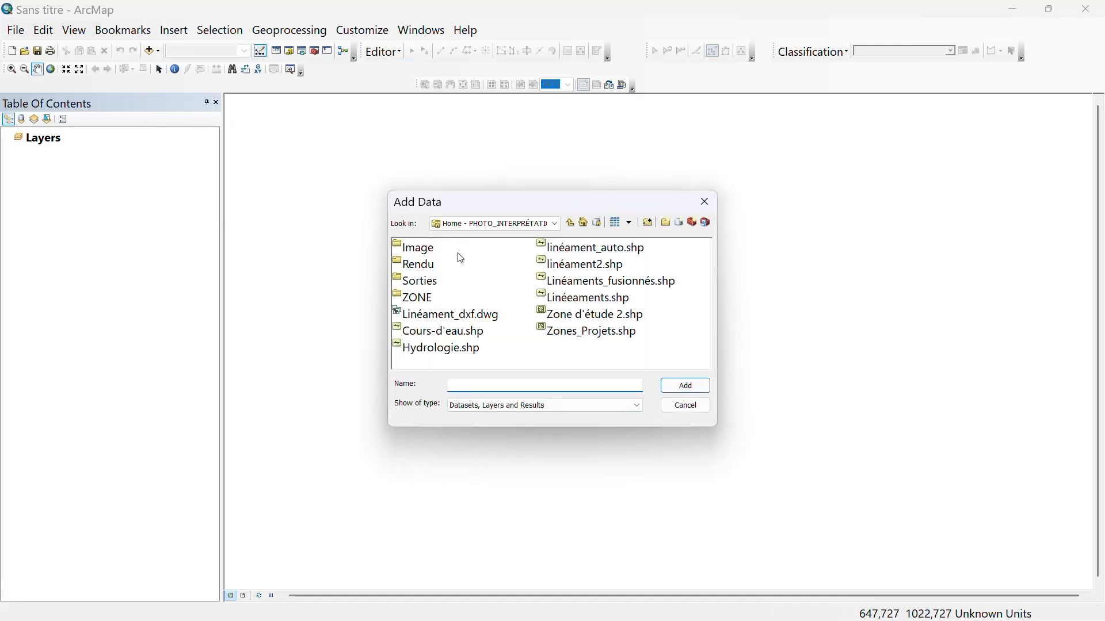
pyautogui.click(554, 225)
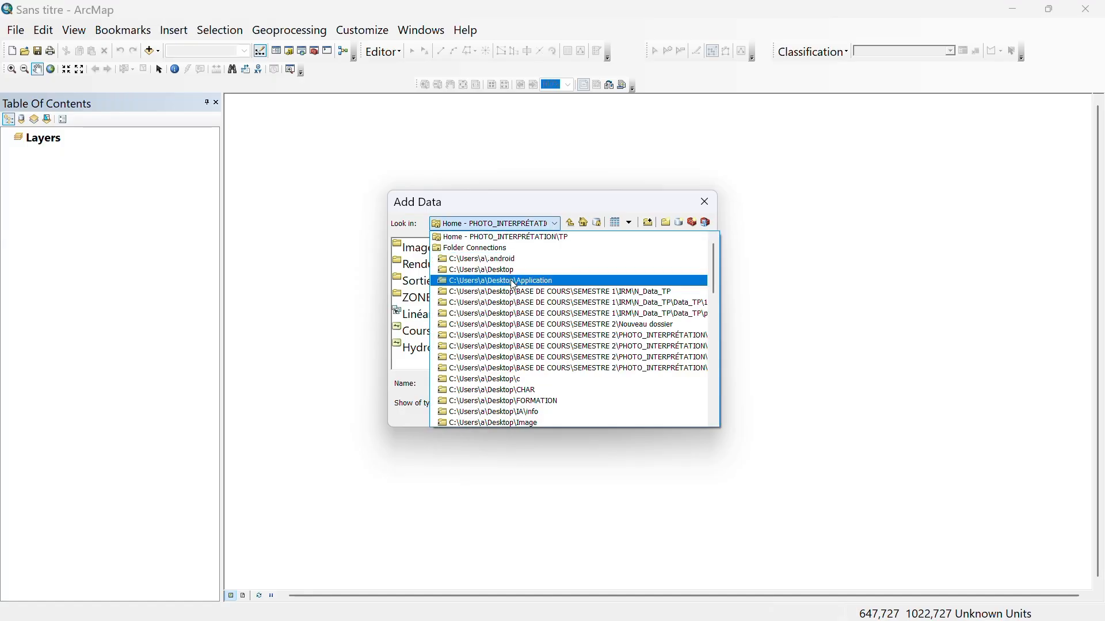
pyautogui.click(535, 402)
pyautogui.click(416, 251)
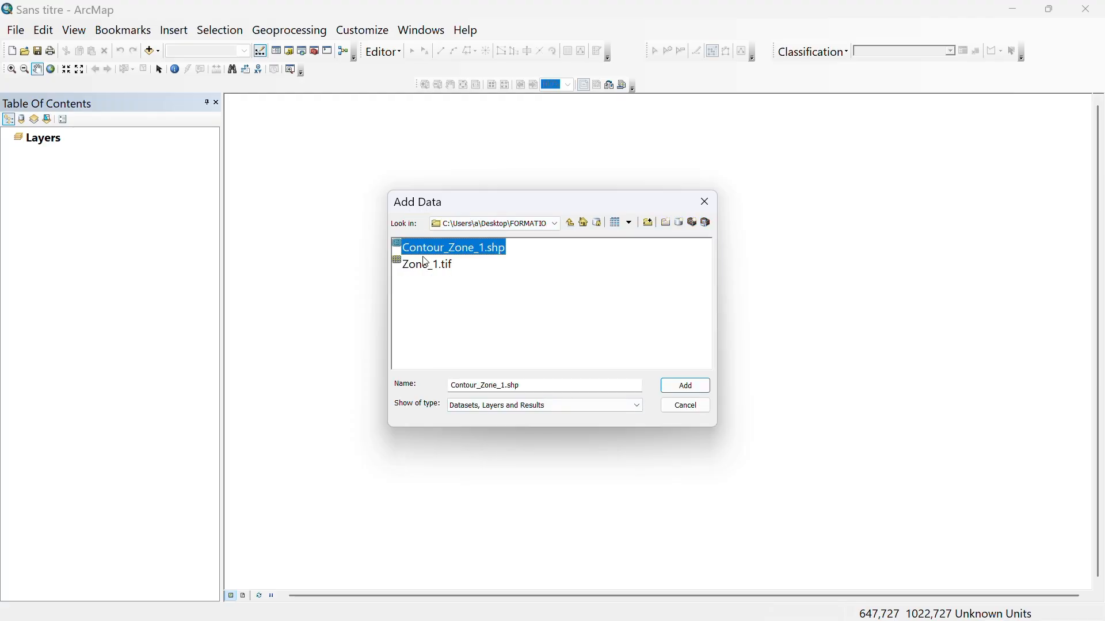
pyautogui.keyDown('shift'); pyautogui.click(426, 263); pyautogui.keyUp('shift')
pyautogui.click(705, 386)
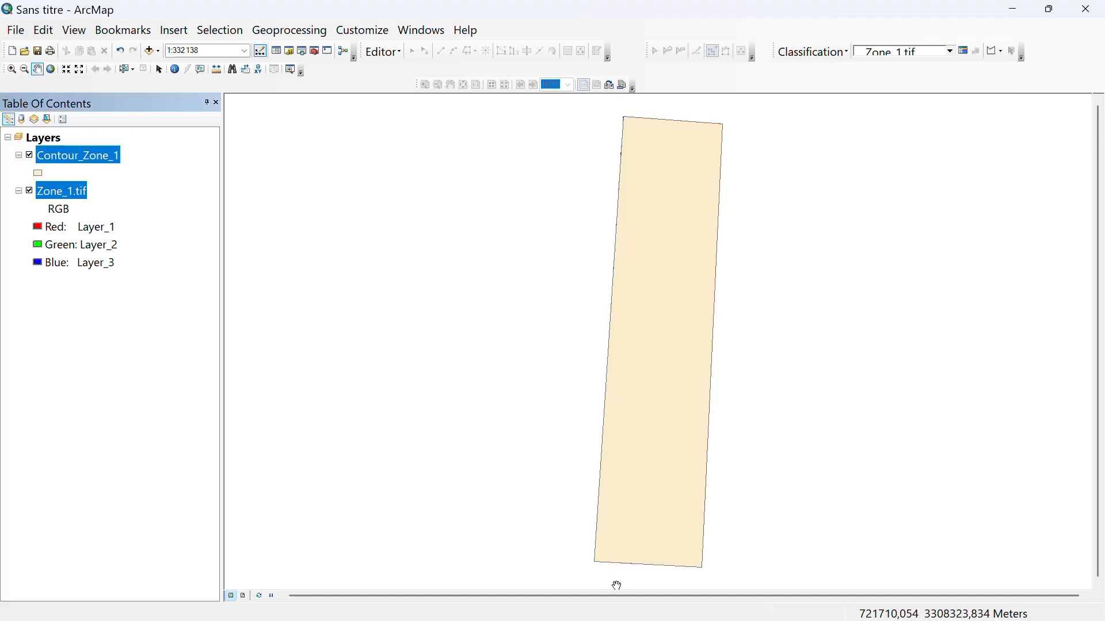
# Examine the Zone_1.tif image beneath the contour polygon by hiding and showing the Contour_Zone_1 layer
pyautogui.click(29, 155)
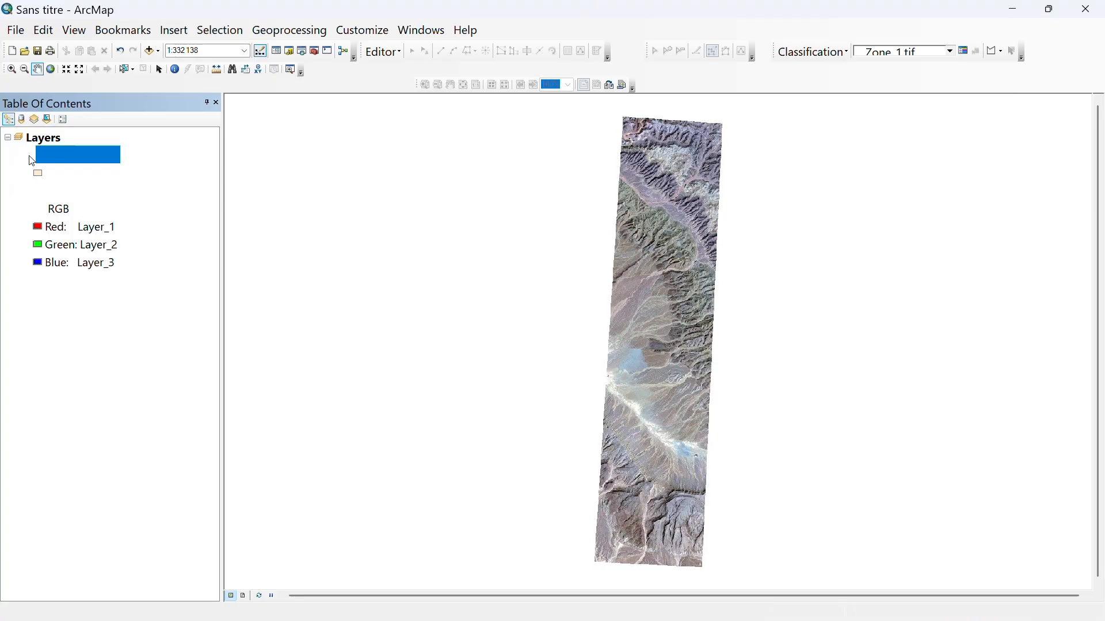
pyautogui.click(29, 156)
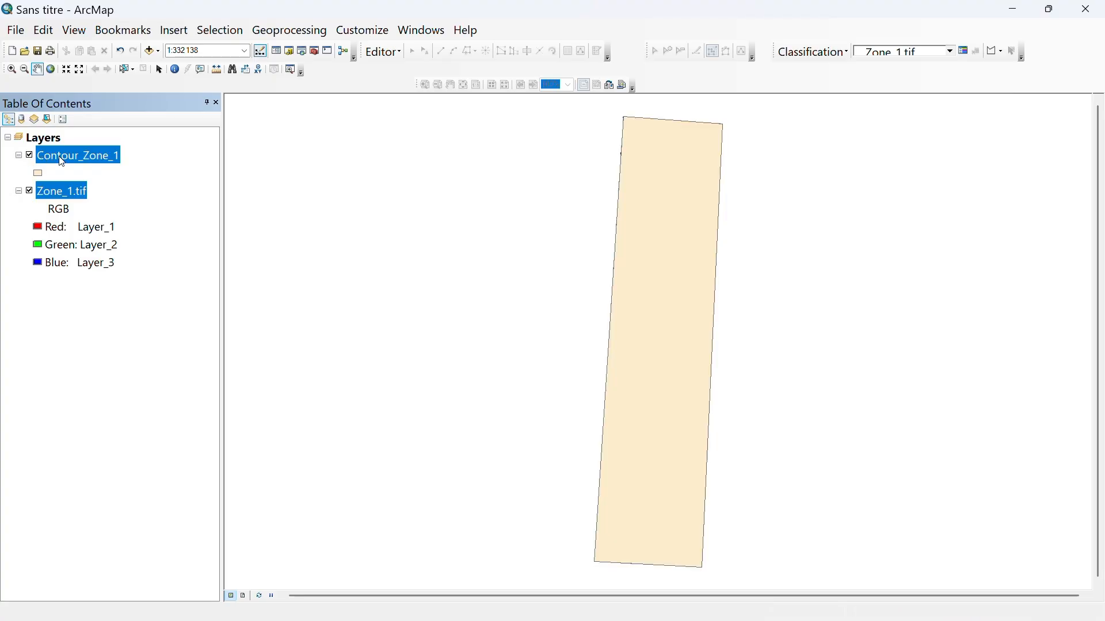
pyautogui.click(29, 156)
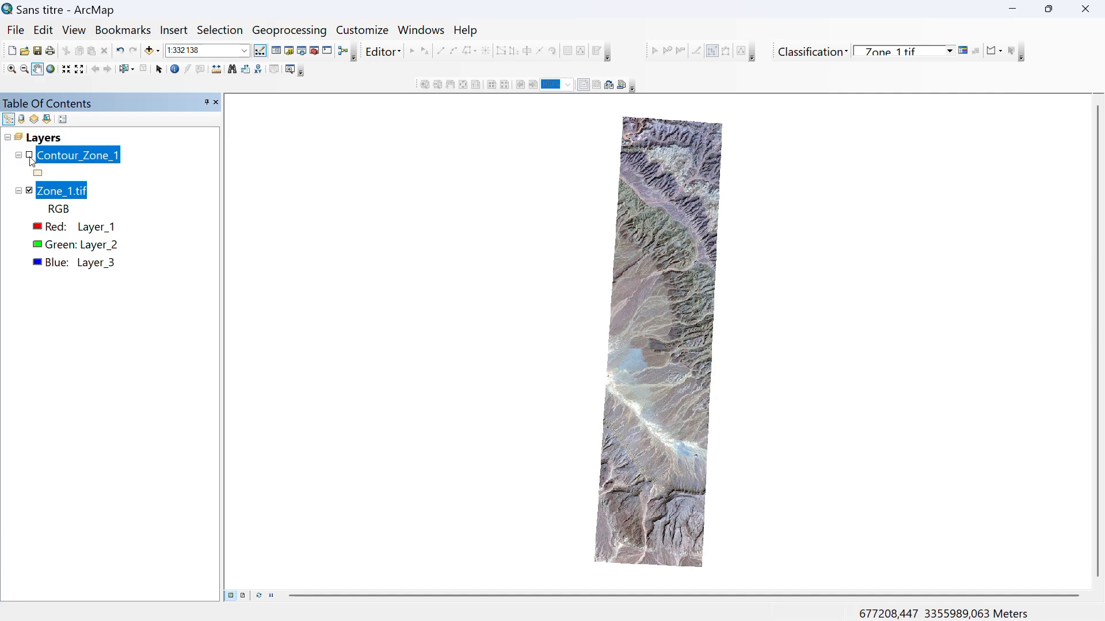
pyautogui.click(31, 156)
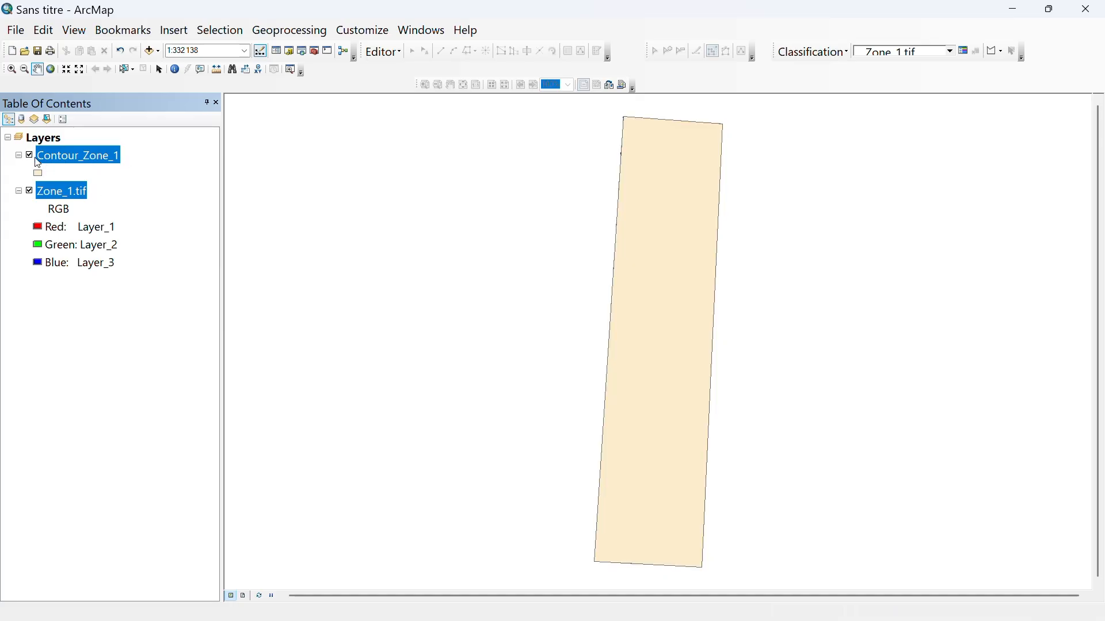
pyautogui.click(30, 156)
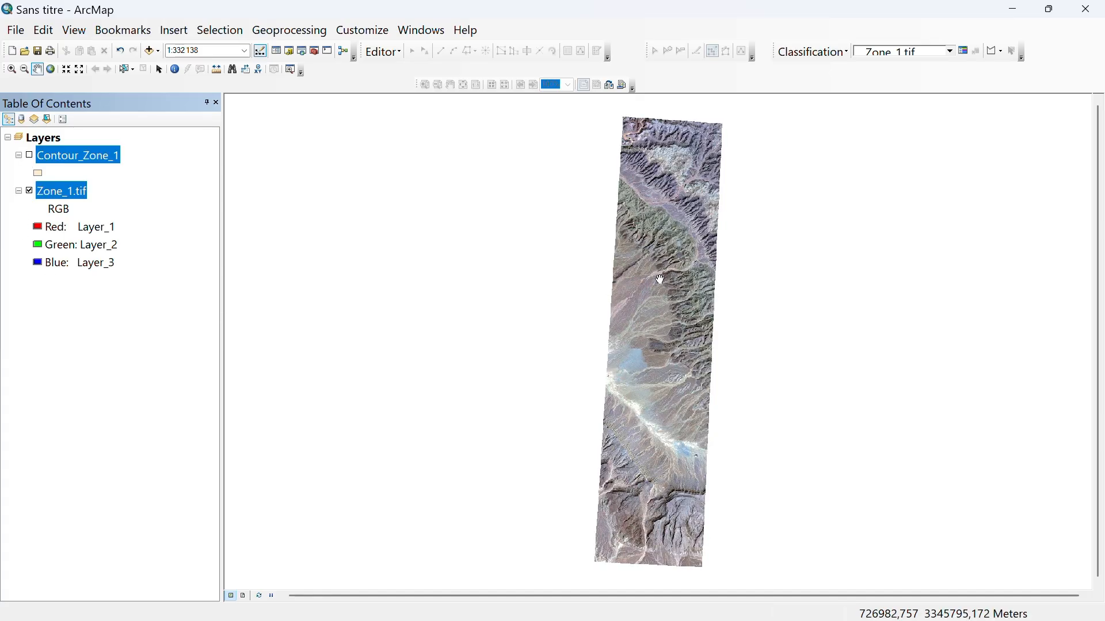
pyautogui.scroll(4, 660, 280)
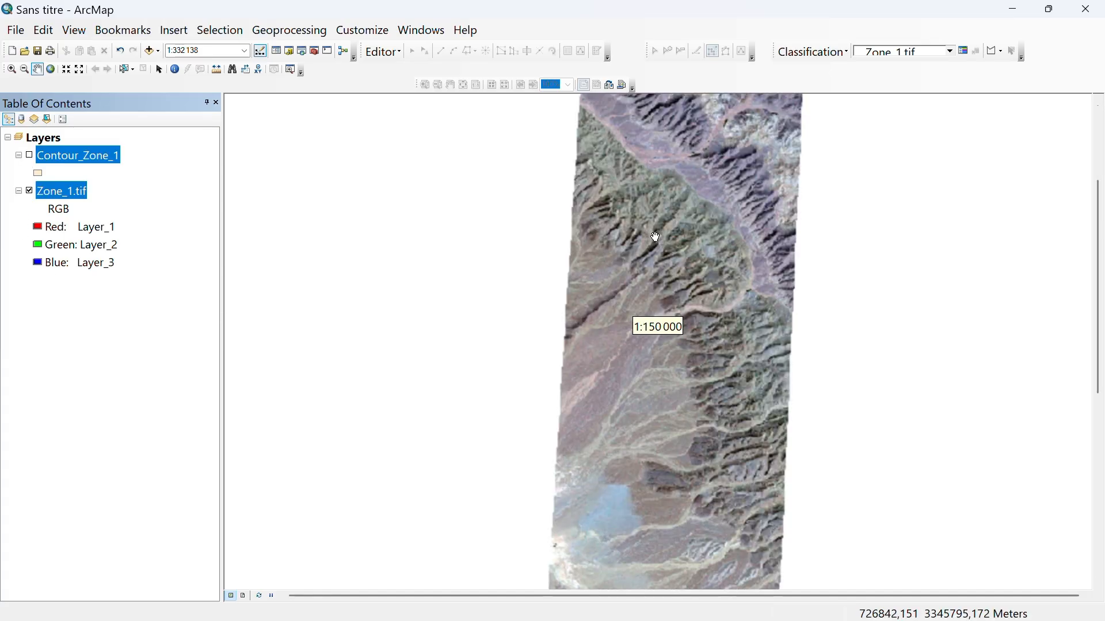
pyautogui.scroll(-3, 656, 237)
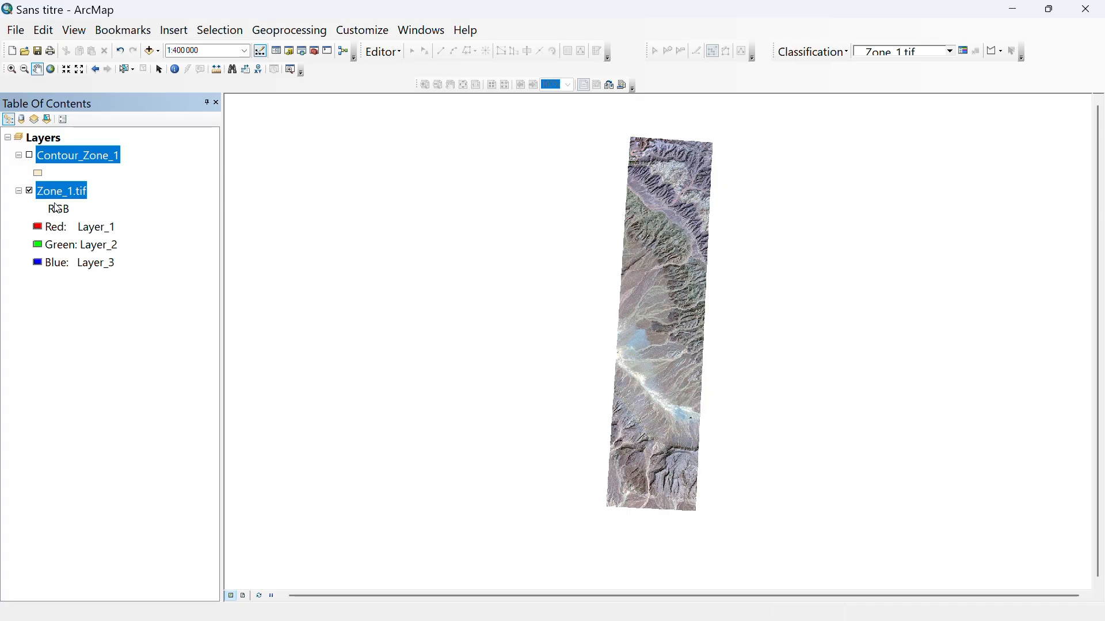
pyautogui.click(29, 156)
pyautogui.click(102, 154)
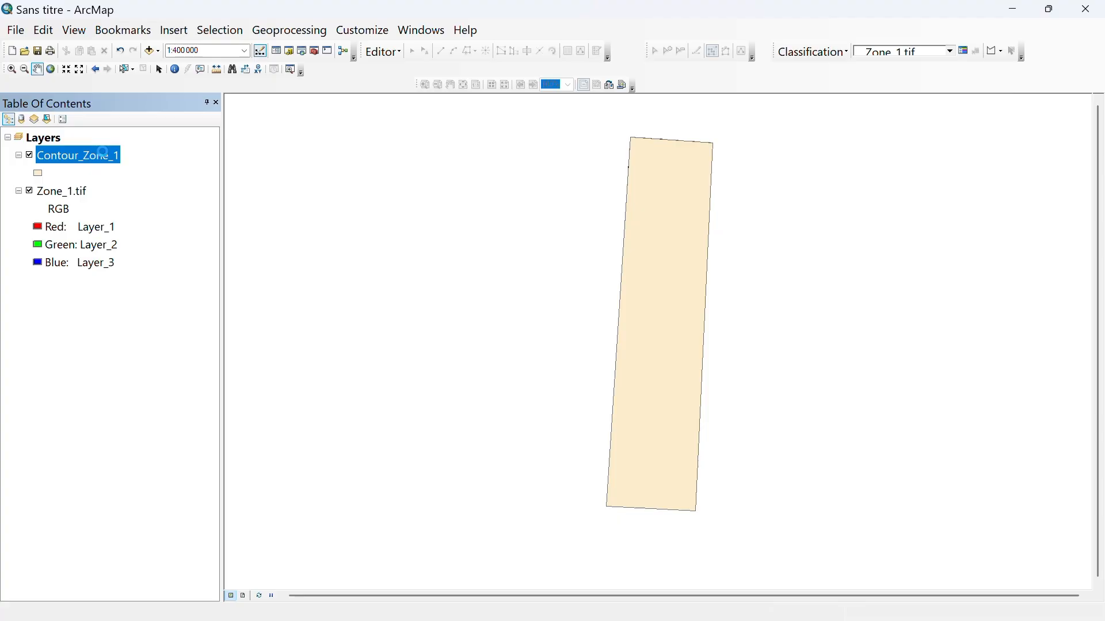
pyautogui.doubleClick(102, 153)
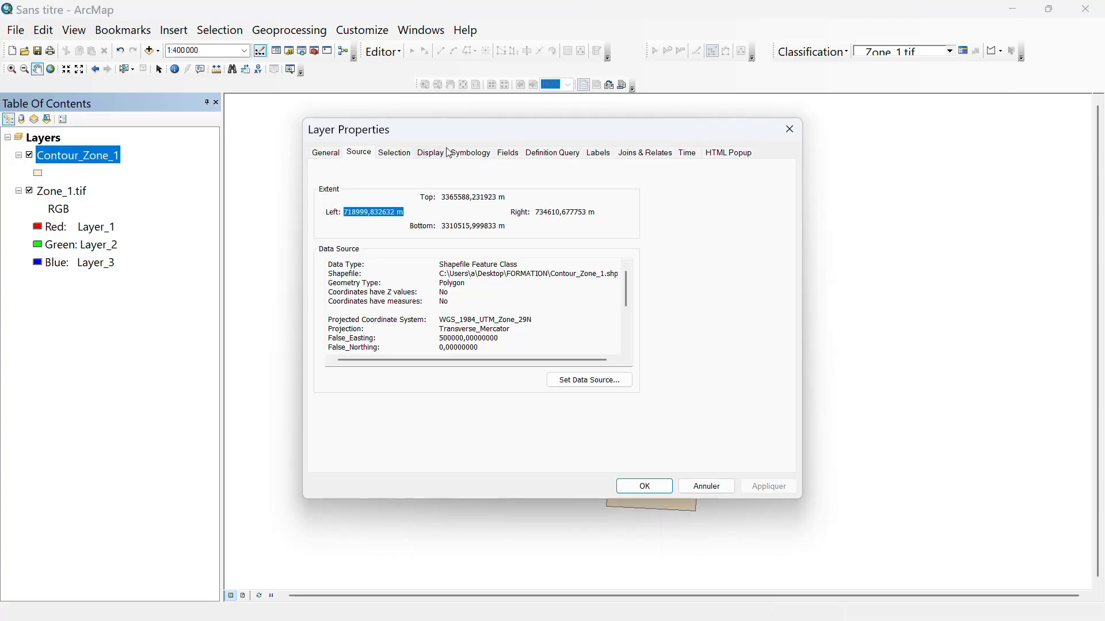
pyautogui.click(456, 153)
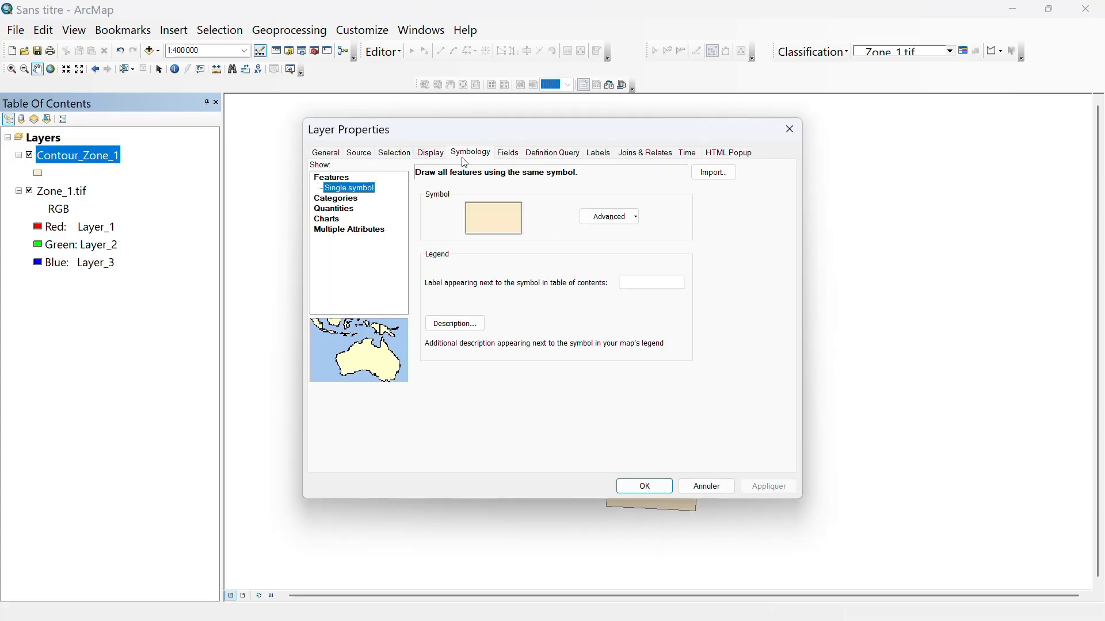
pyautogui.click(605, 221)
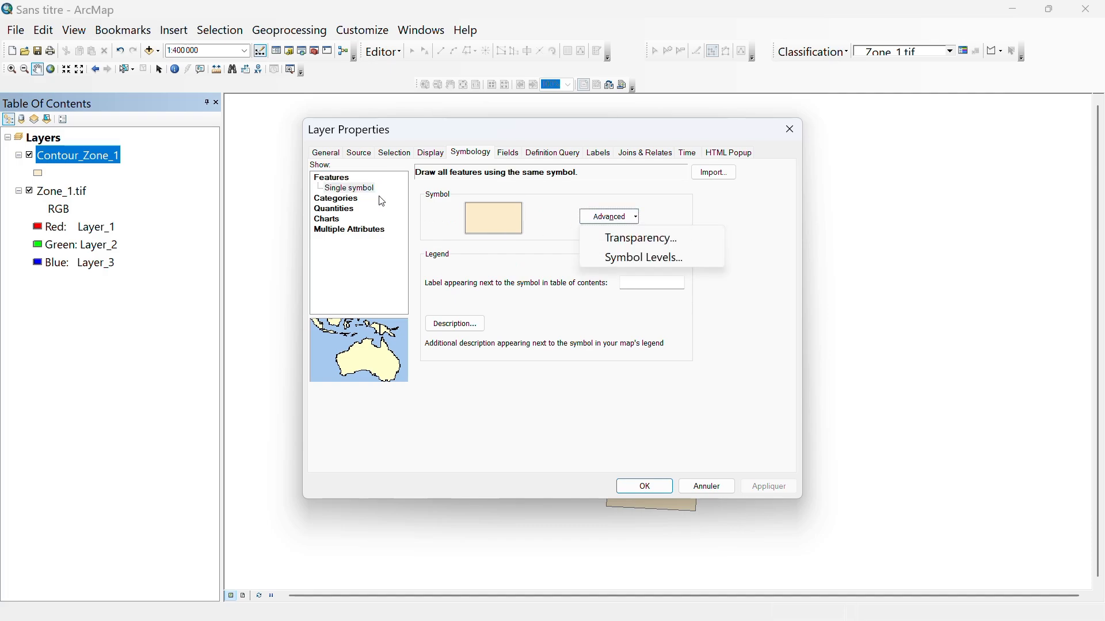
pyautogui.click(639, 238)
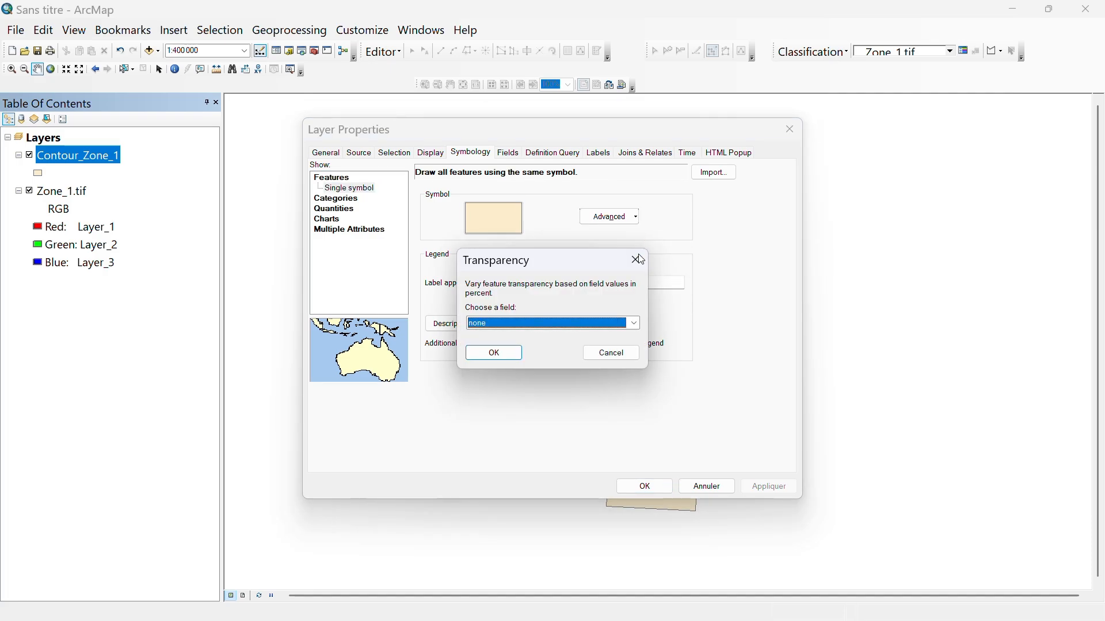
pyautogui.click(633, 323)
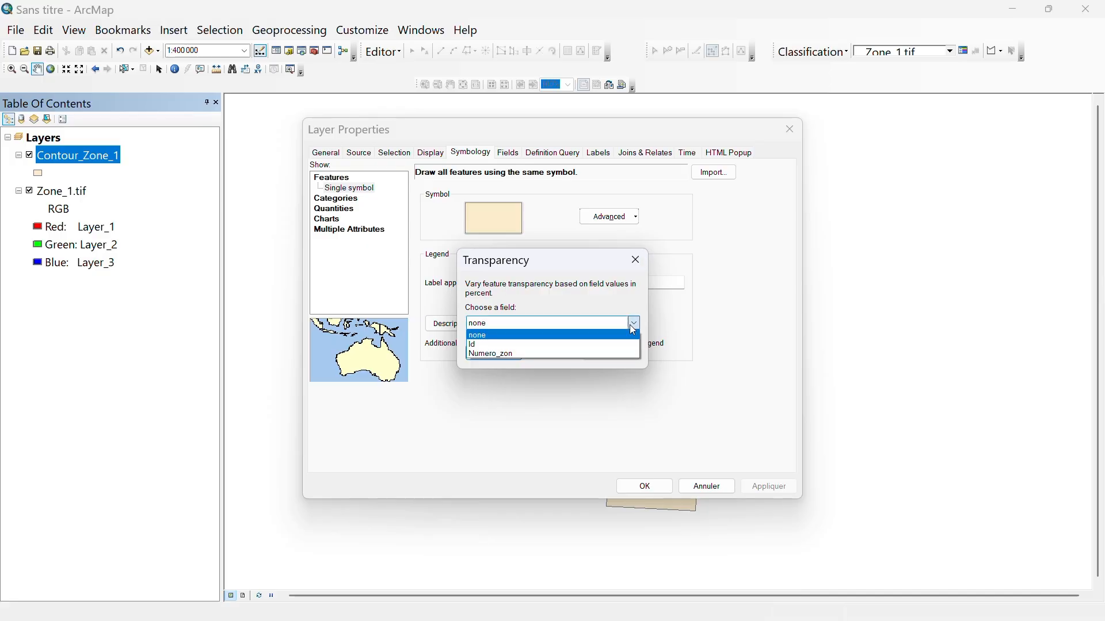
pyautogui.click(634, 258)
pyautogui.click(636, 260)
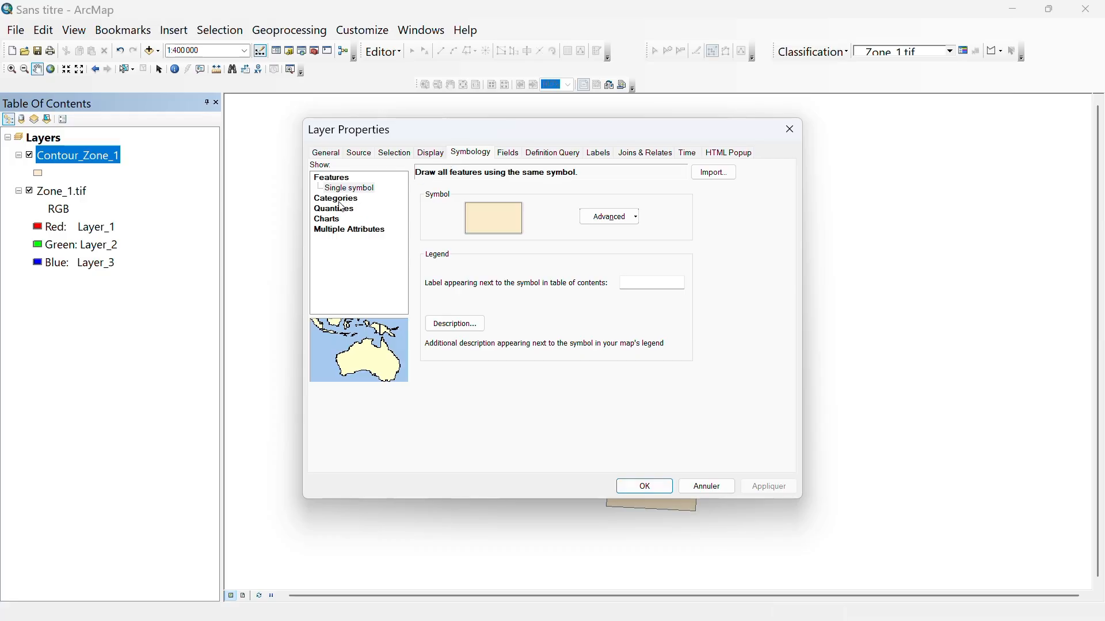
pyautogui.click(708, 487)
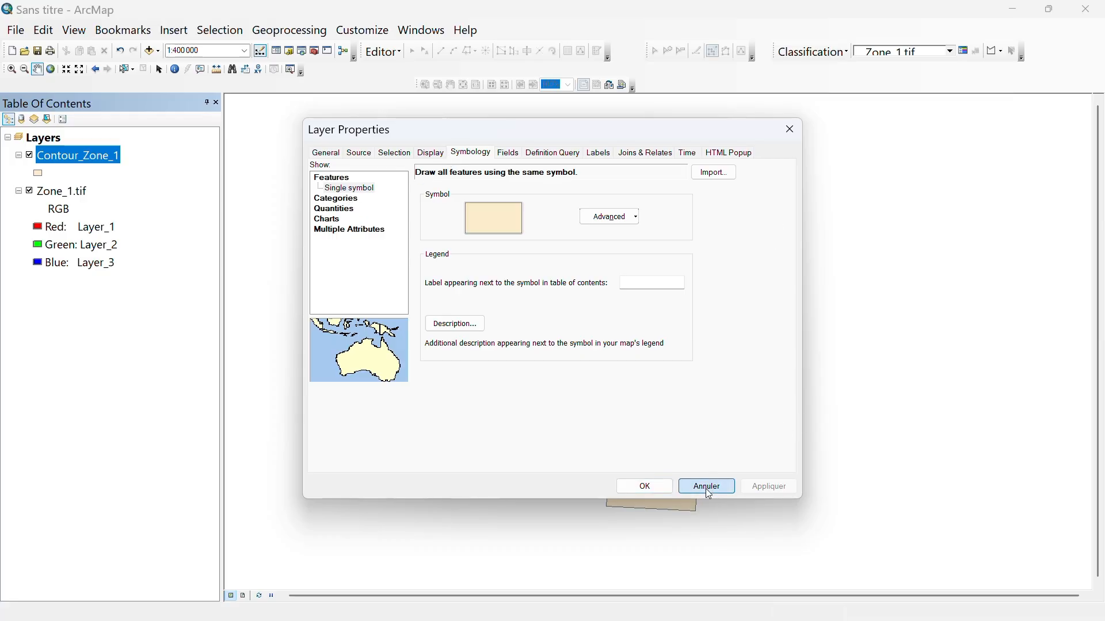
# Set the fill of the Contour_Zone_1 layer's symbol to No Color
pyautogui.rightClick(48, 154)
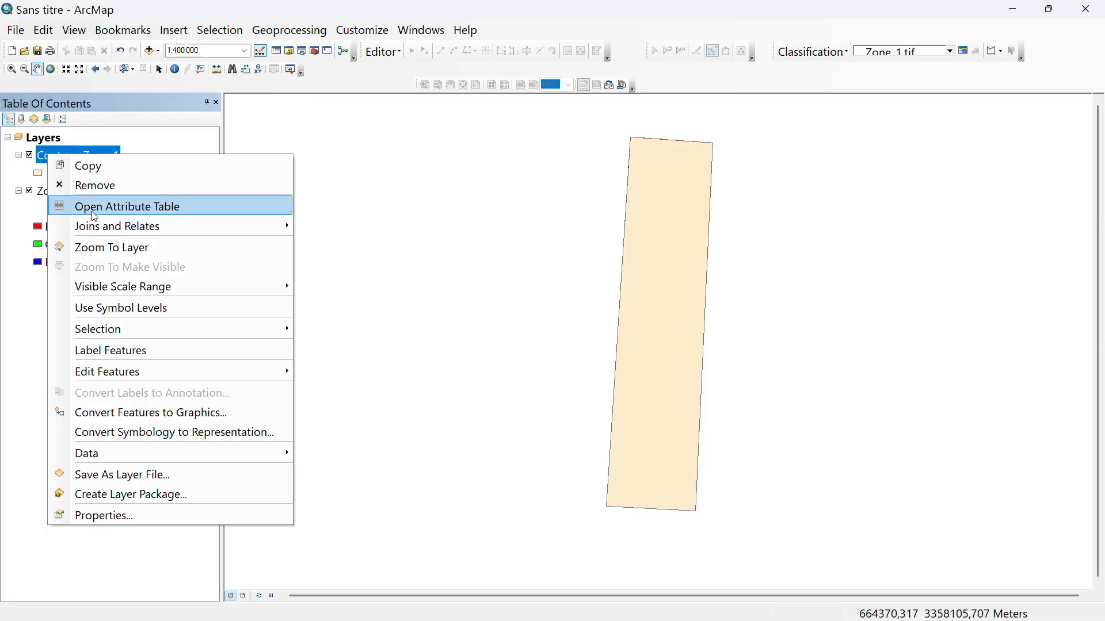
pyautogui.click(139, 514)
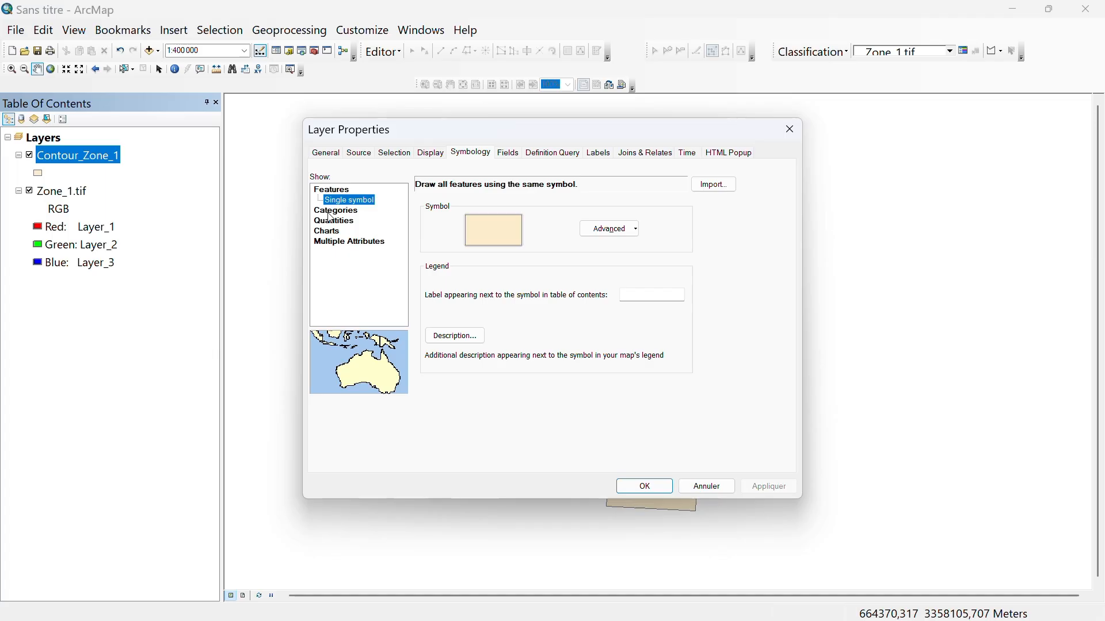
pyautogui.click(471, 22)
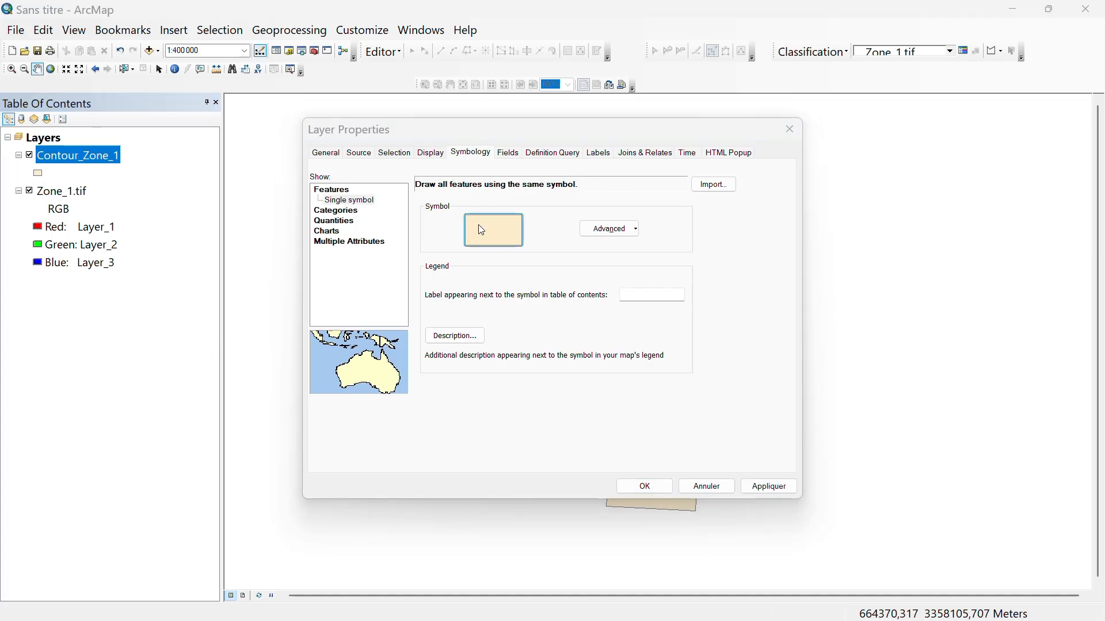
pyautogui.click(482, 230)
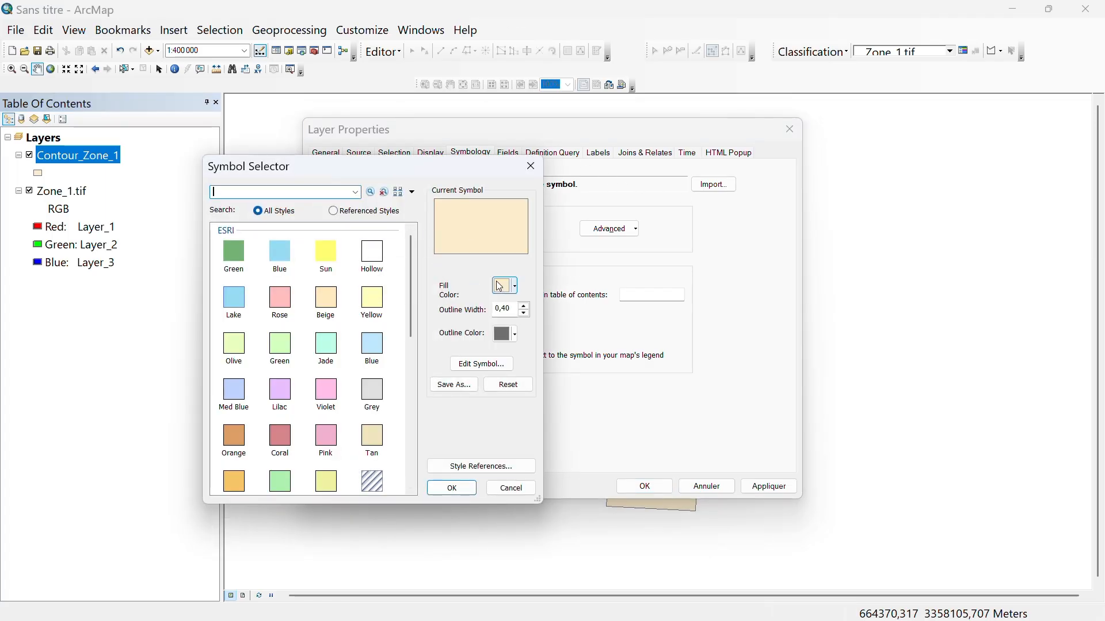
pyautogui.click(500, 286)
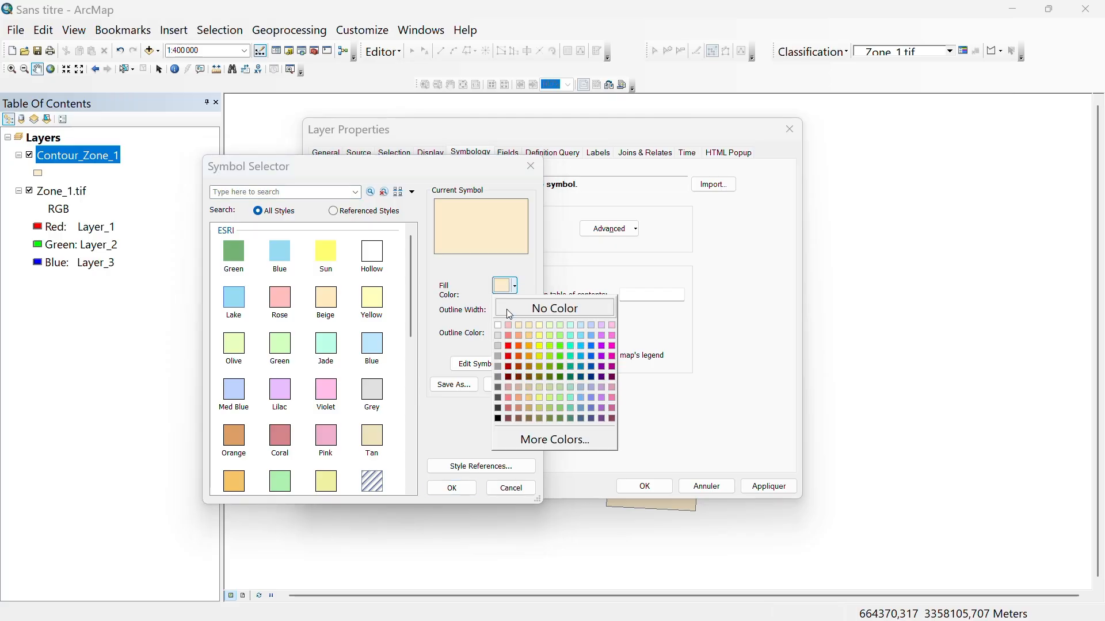
pyautogui.click(551, 311)
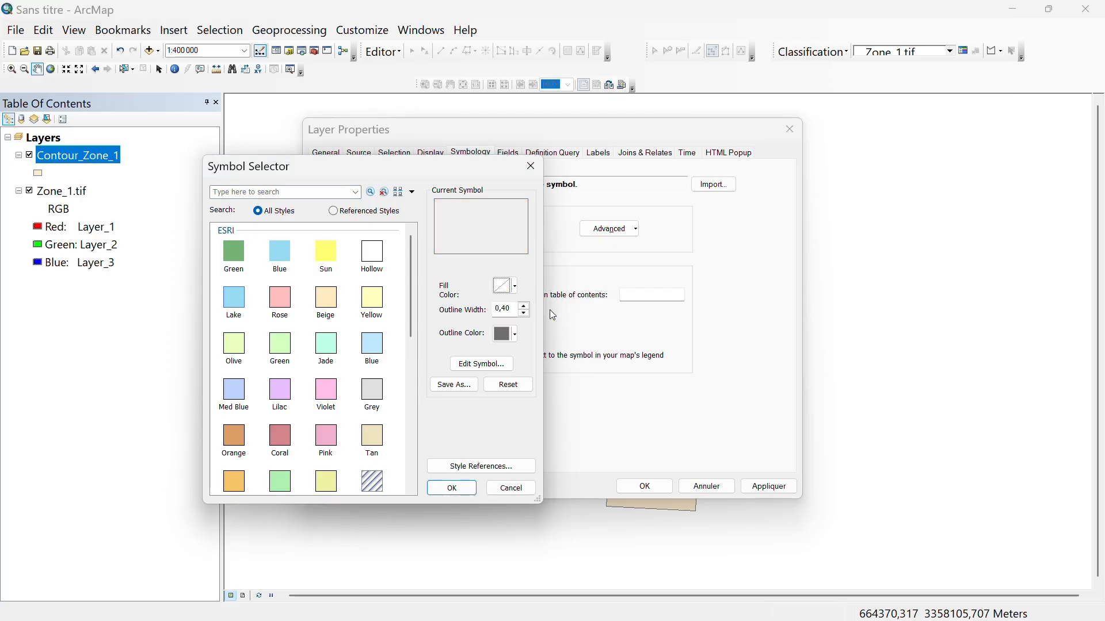
# Give the Contour_Zone_1 symbol a red outline with a width of 1 and apply the symbology
pyautogui.click(514, 335)
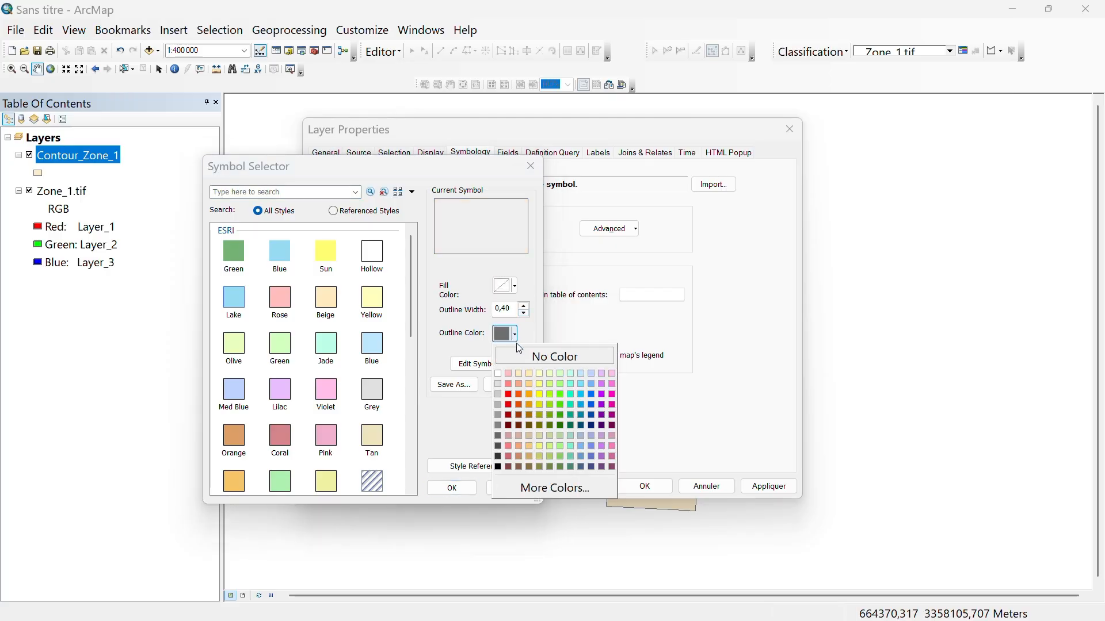
pyautogui.click(510, 405)
pyautogui.click(525, 307)
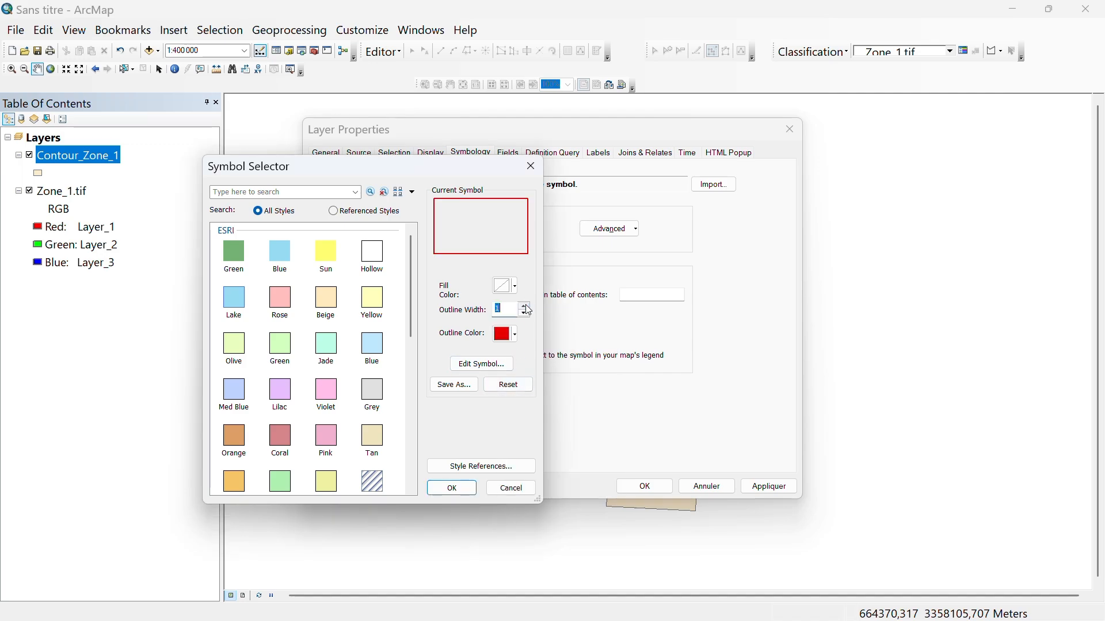
pyautogui.click(463, 487)
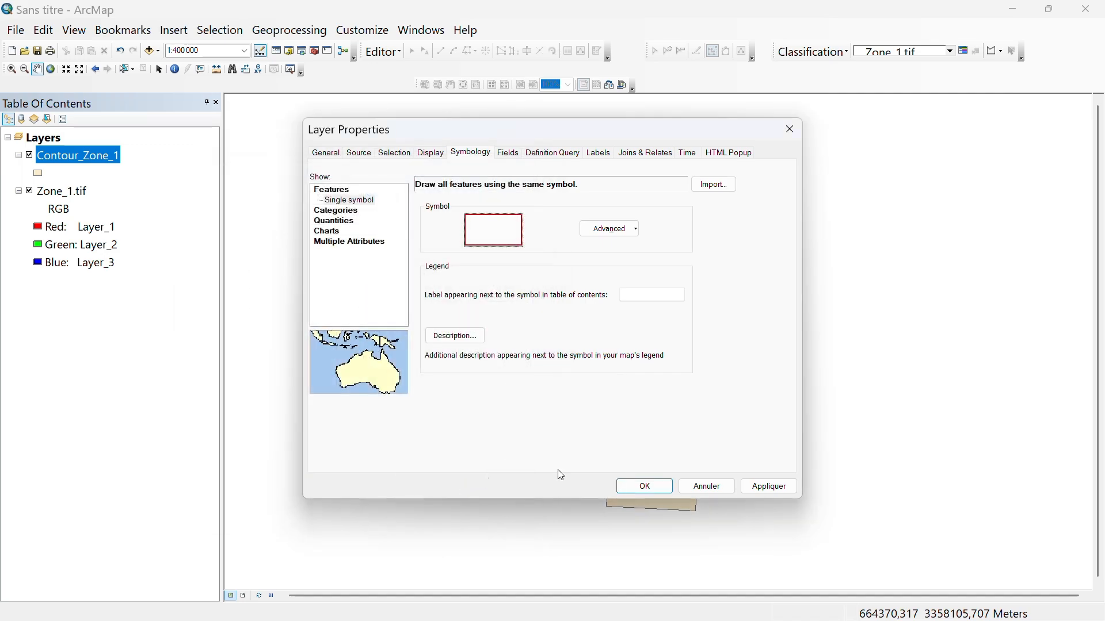
pyautogui.click(756, 486)
pyautogui.click(645, 486)
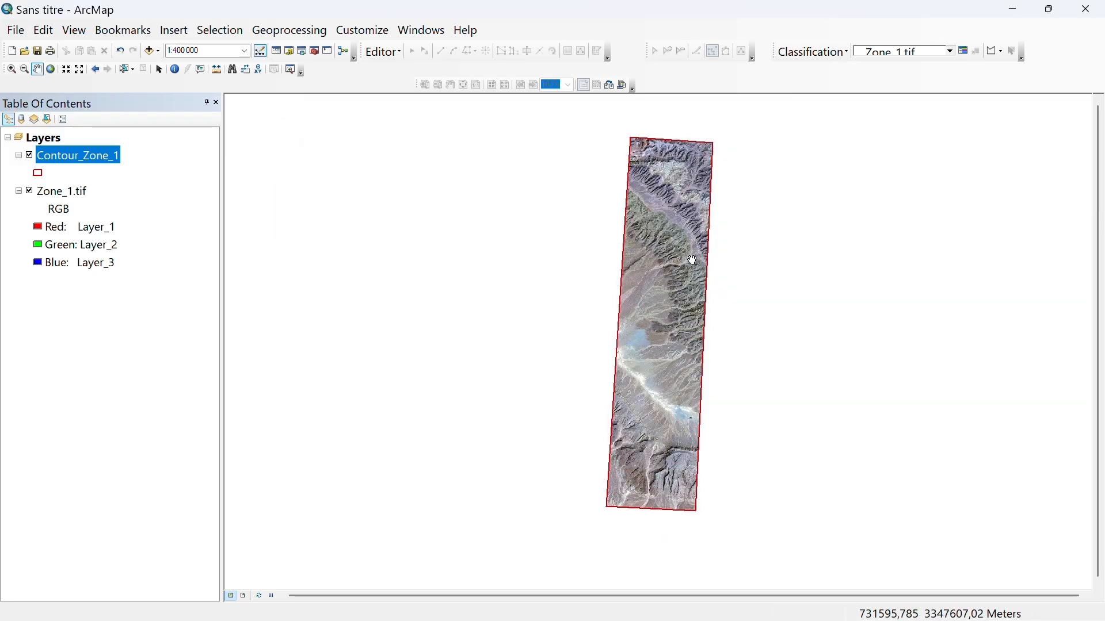
pyautogui.moveTo(692, 260); pyautogui.dragTo(594, 261)
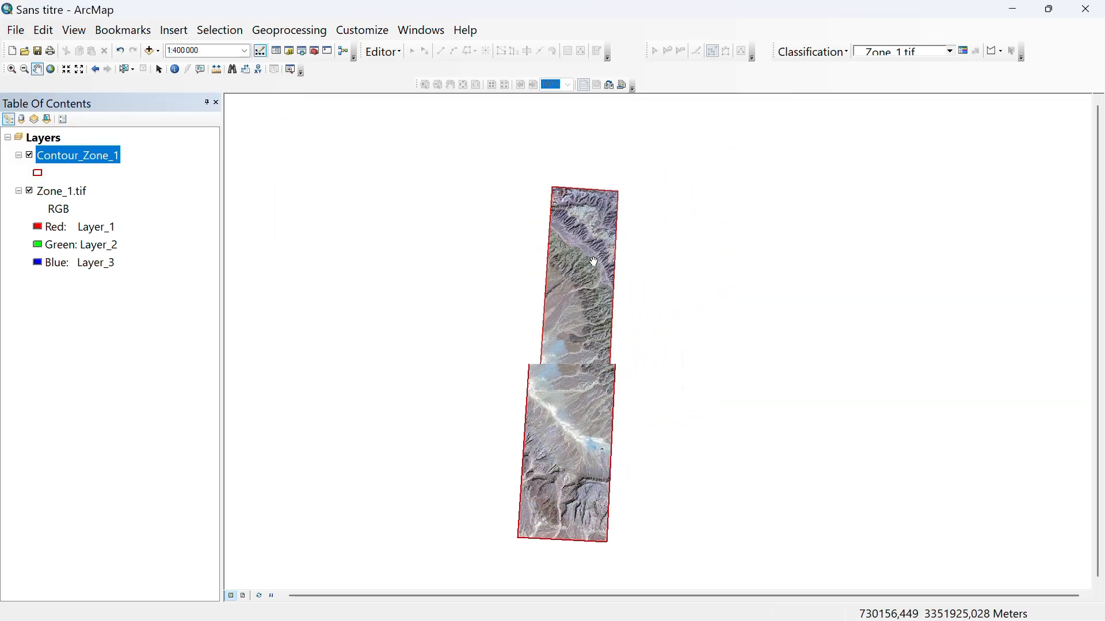
pyautogui.scroll(5, 594, 262)
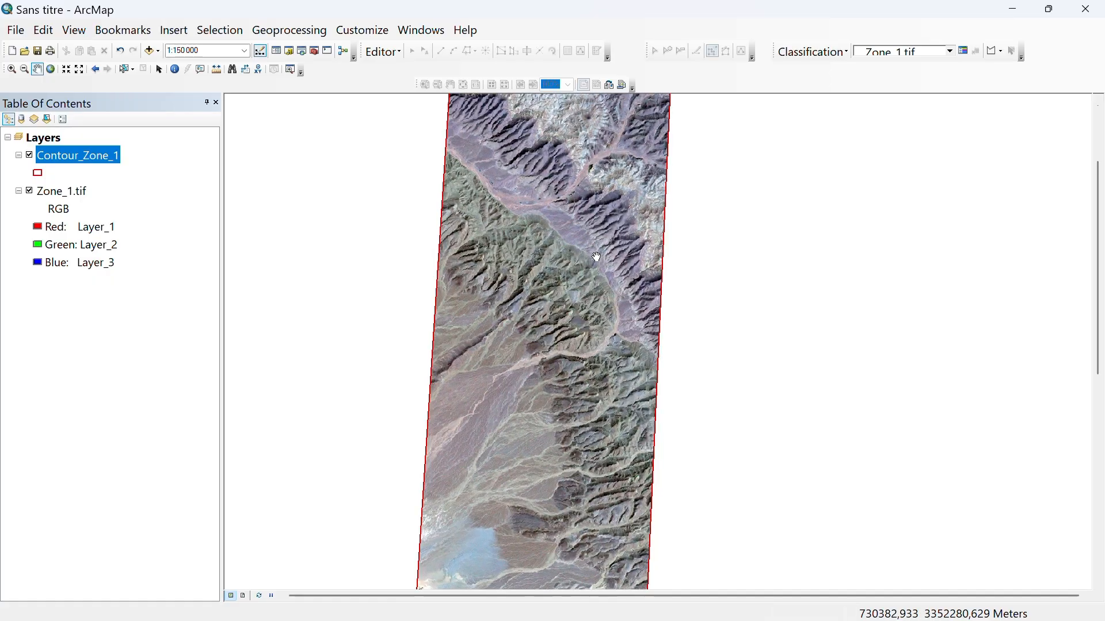
pyautogui.scroll(-2, 594, 258)
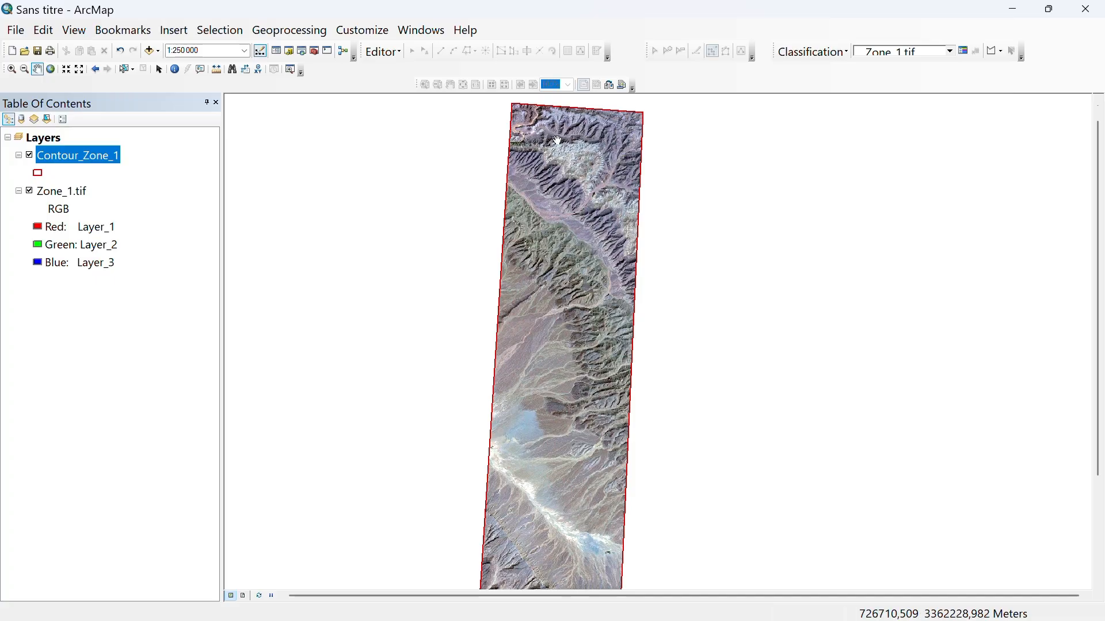
pyautogui.moveTo(559, 149); pyautogui.dragTo(559, 153)
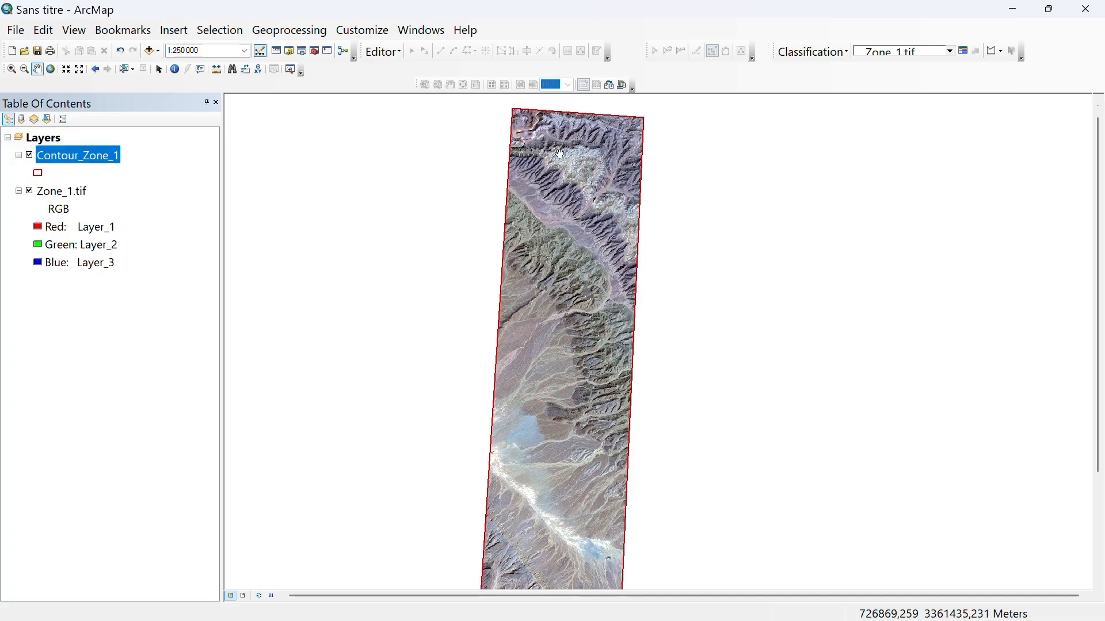
pyautogui.scroll(1, 560, 154)
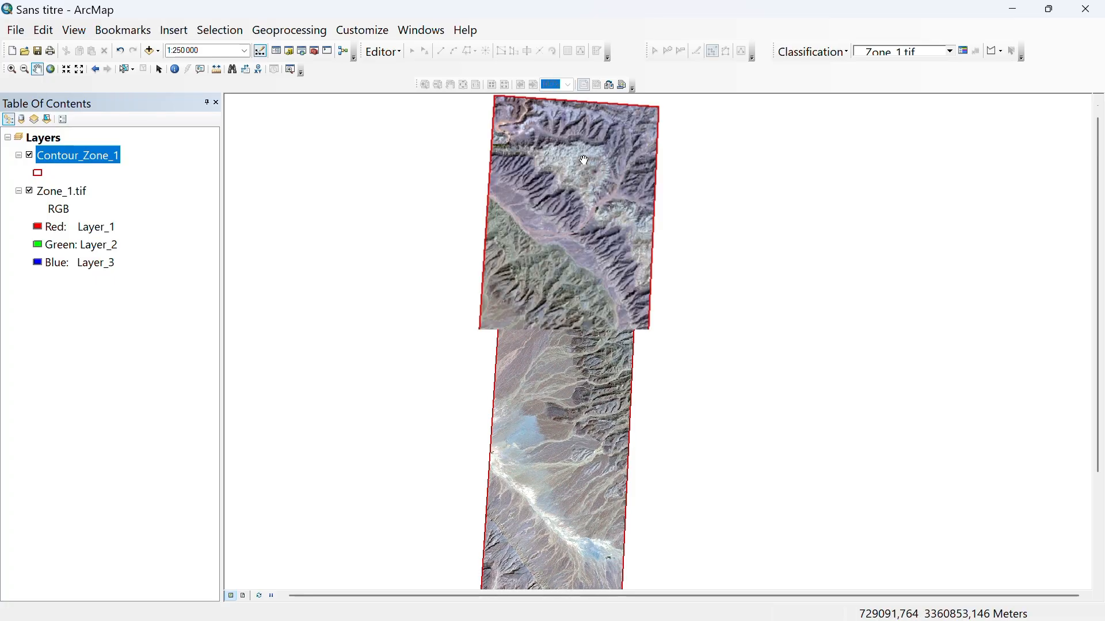
# Examine the terrain and rock units in the northern part of the Zone_1.tif image at closer scales
pyautogui.scroll(5, 584, 161)
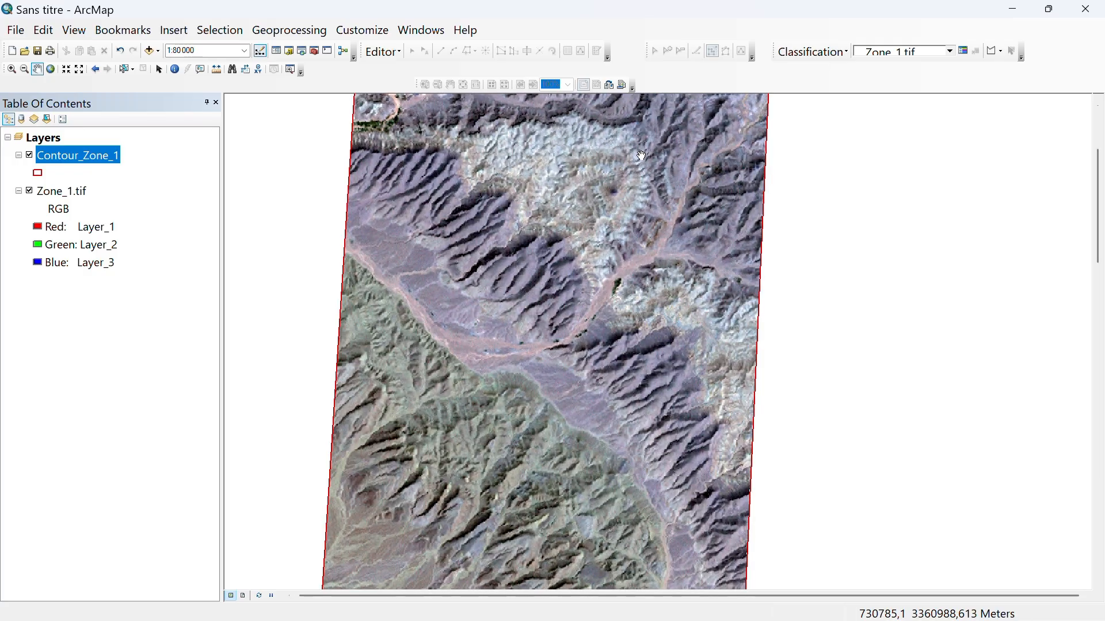
pyautogui.scroll(1, 621, 159)
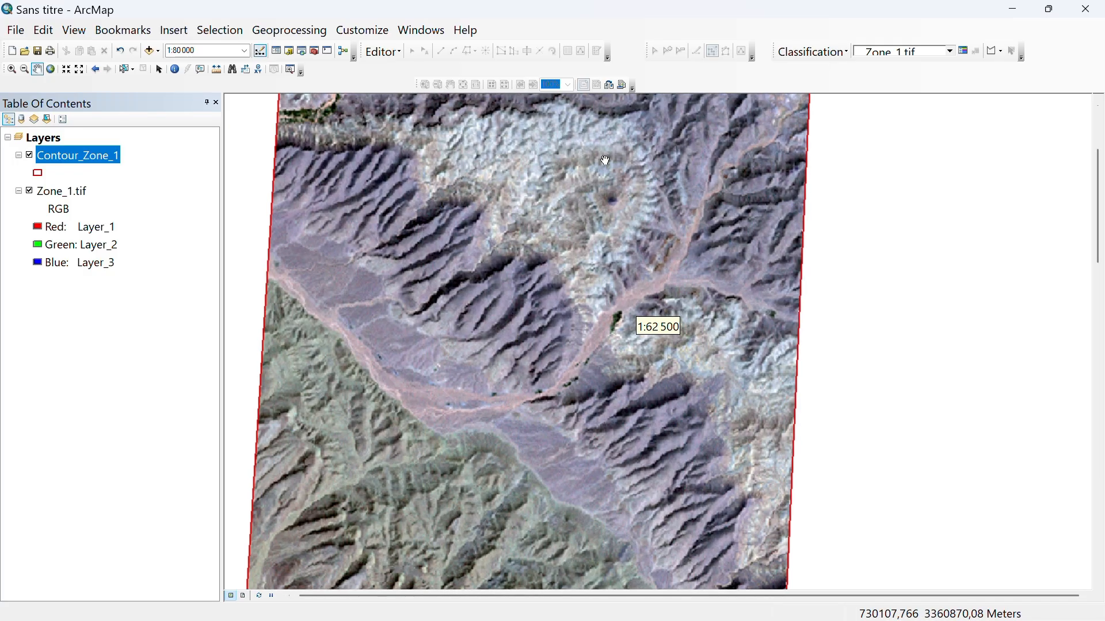
pyautogui.moveTo(605, 160); pyautogui.dragTo(609, 232)
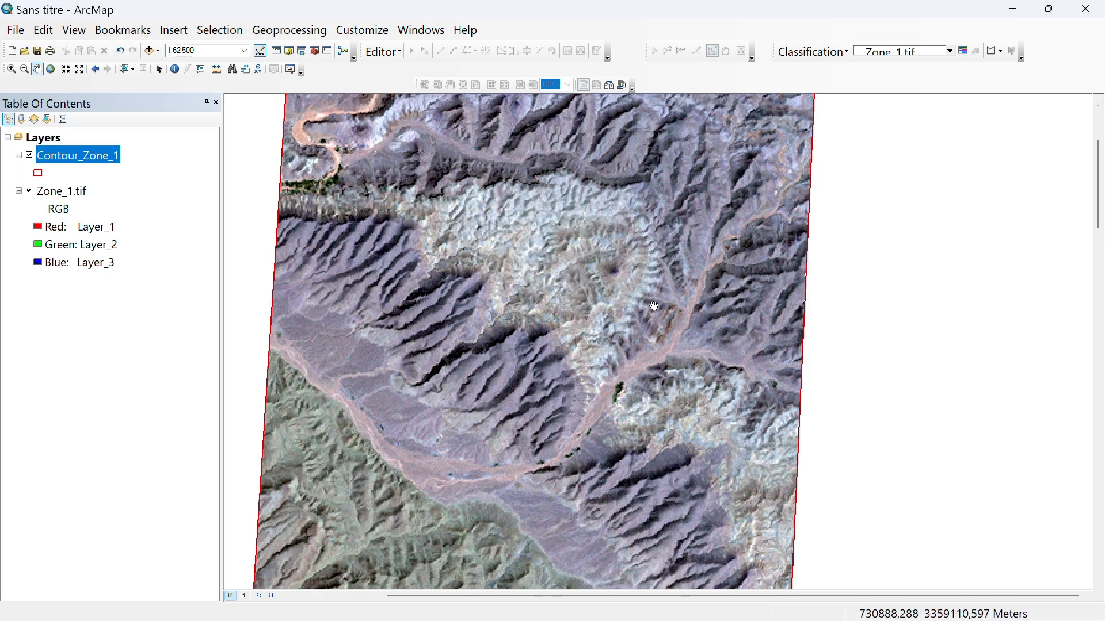
pyautogui.scroll(1, 654, 307)
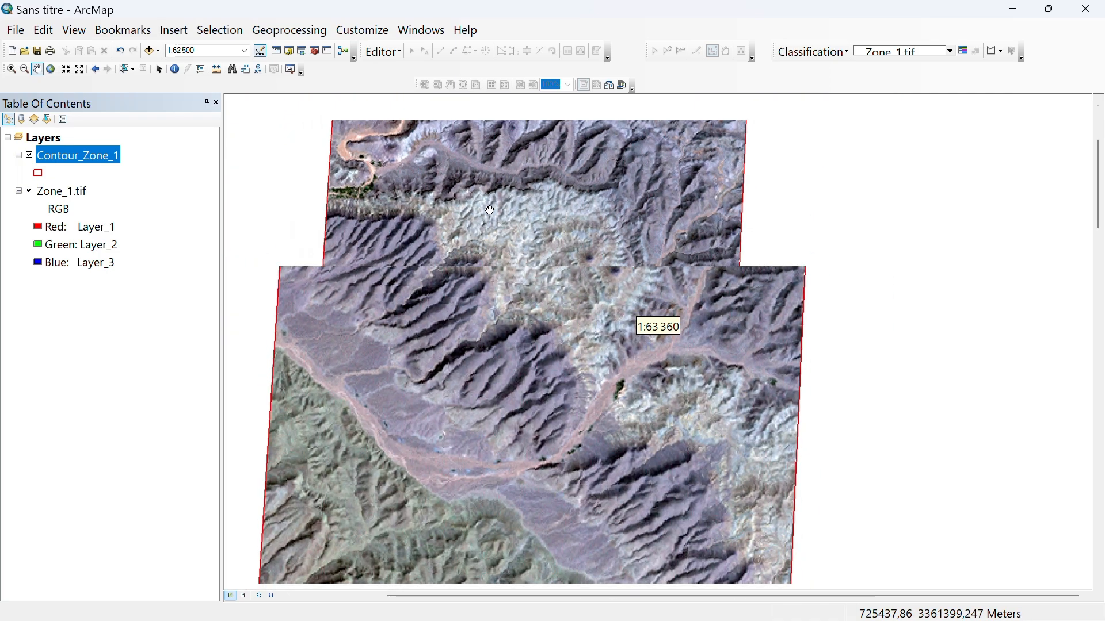
pyautogui.scroll(1, 636, 305)
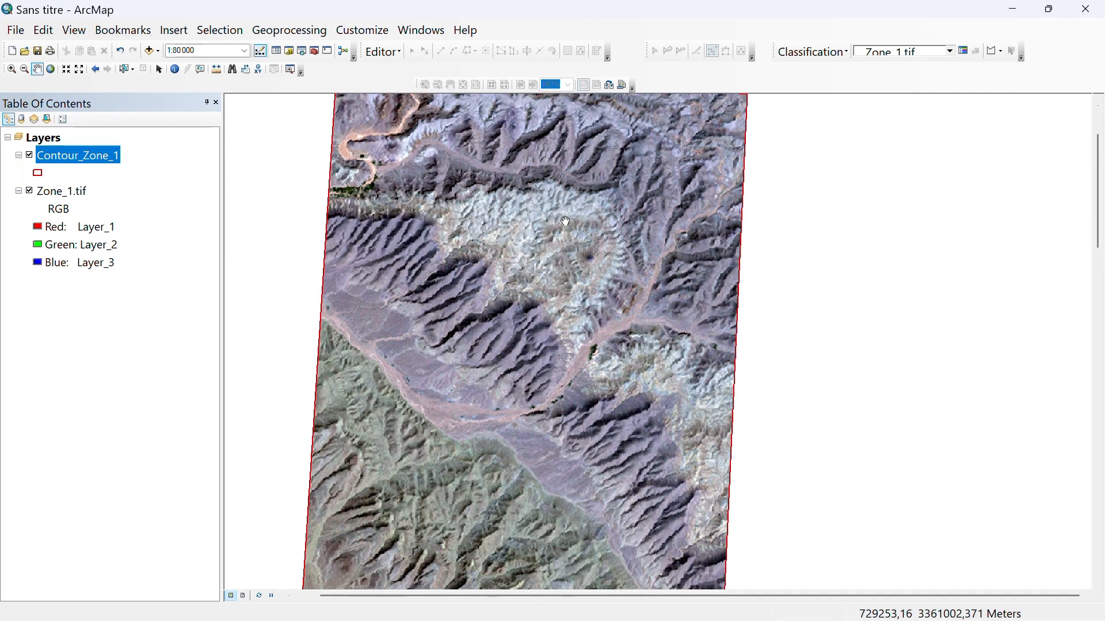
pyautogui.moveTo(534, 382); pyautogui.dragTo(588, 226)
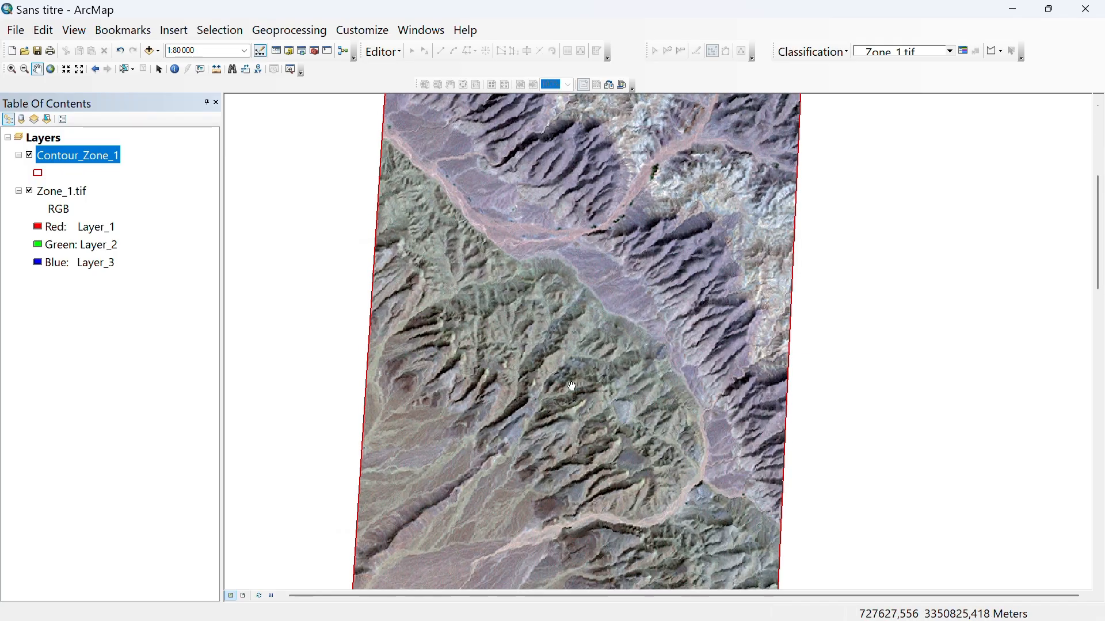
pyautogui.moveTo(564, 404); pyautogui.dragTo(576, 358)
pyautogui.moveTo(543, 432); pyautogui.dragTo(572, 375)
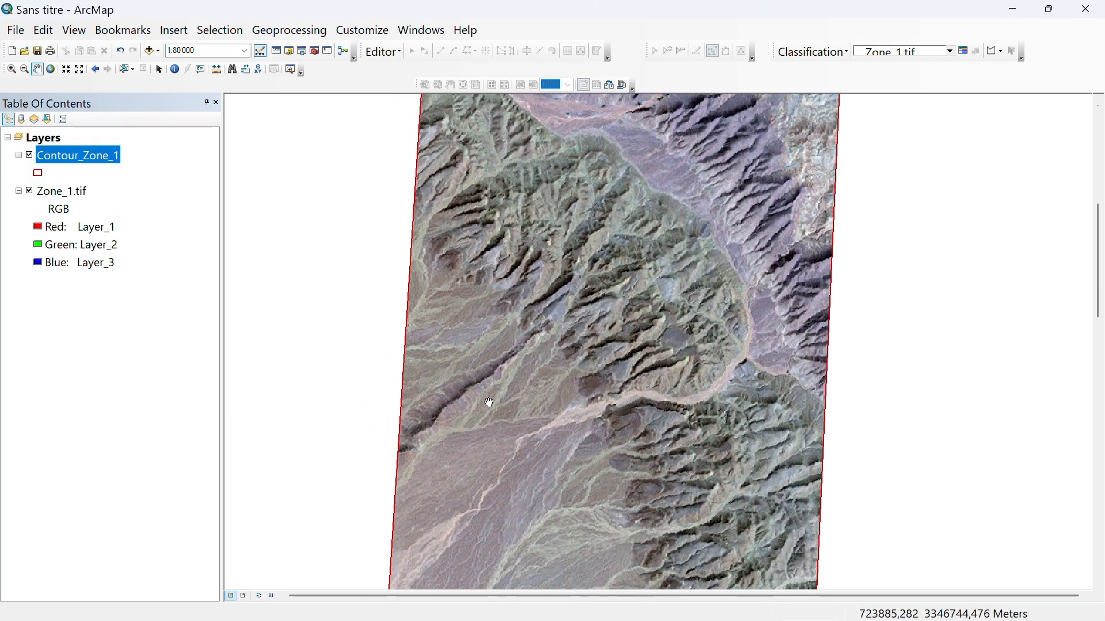
pyautogui.moveTo(694, 257); pyautogui.dragTo(610, 432)
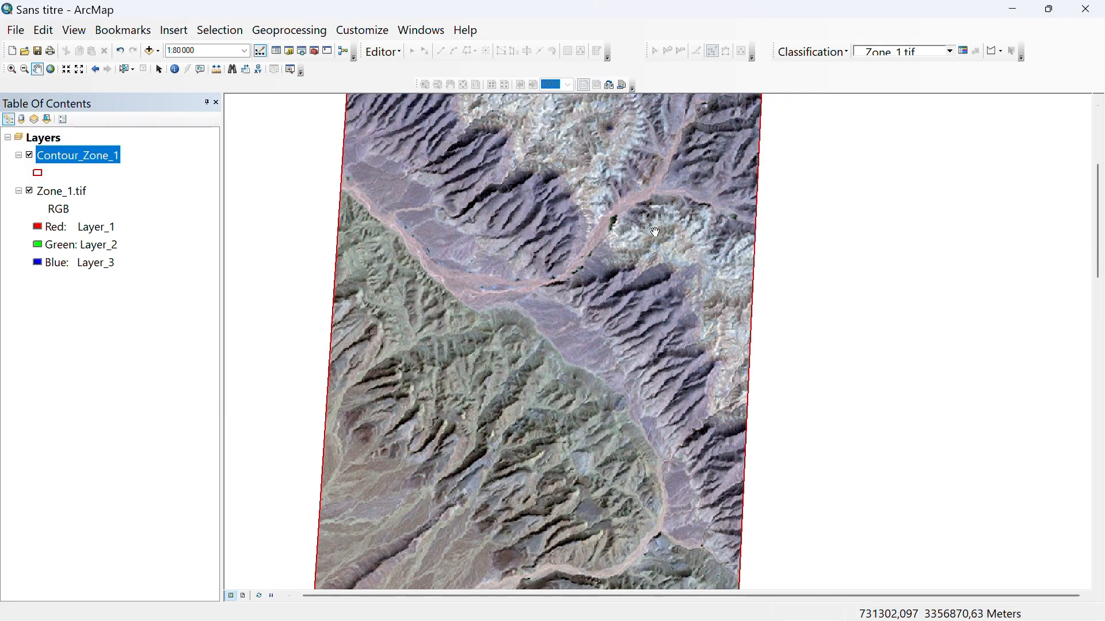
pyautogui.moveTo(593, 215); pyautogui.dragTo(616, 376)
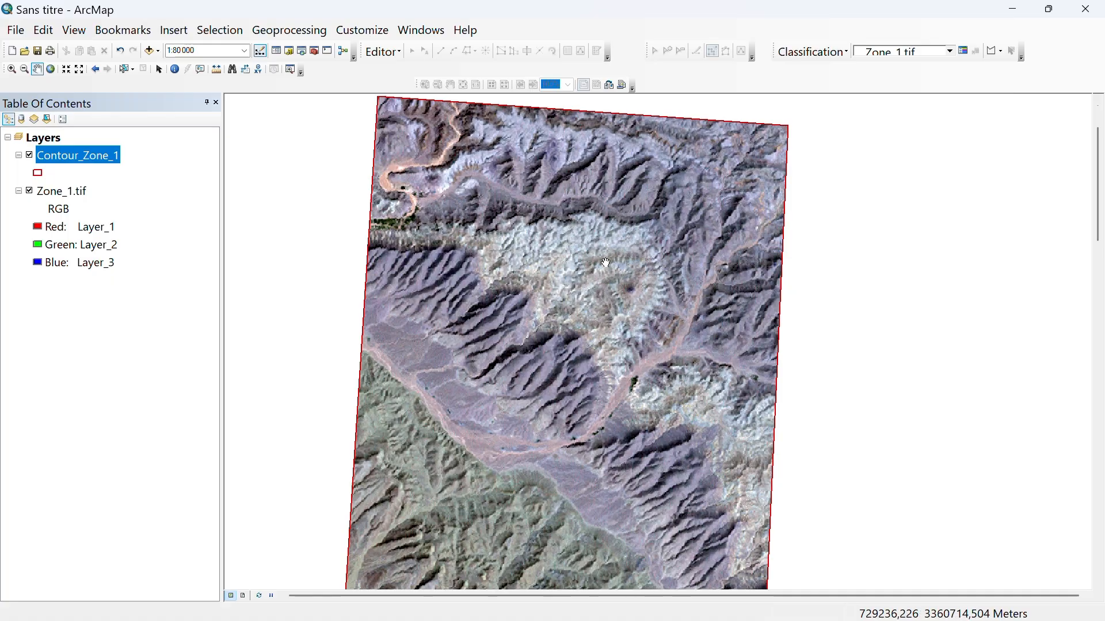
pyautogui.scroll(-1, 625, 284)
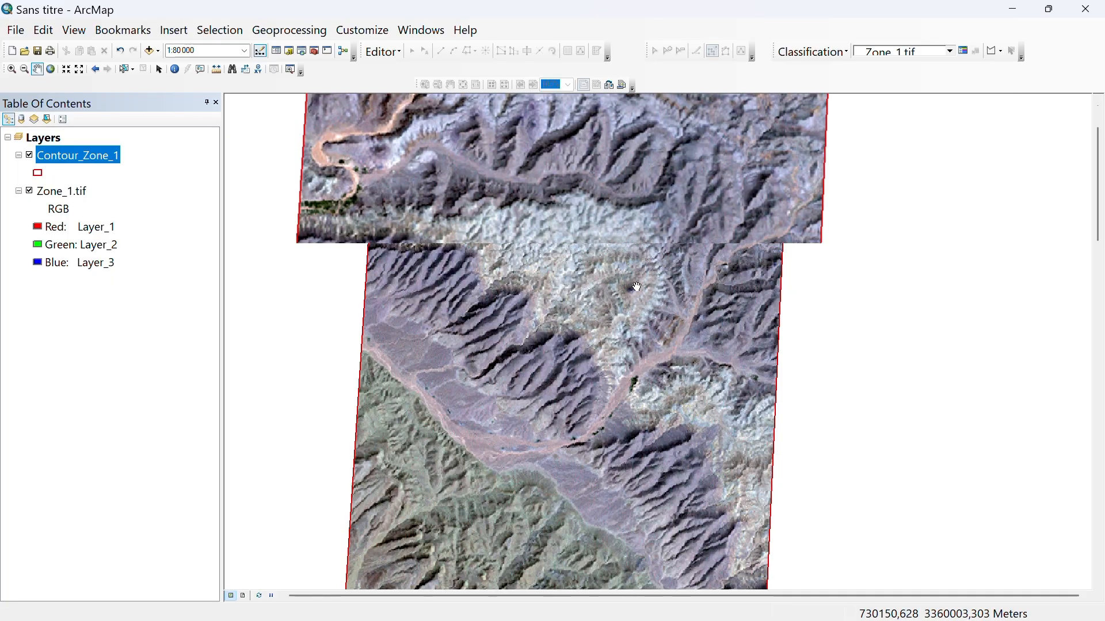
pyautogui.scroll(-1, 637, 287)
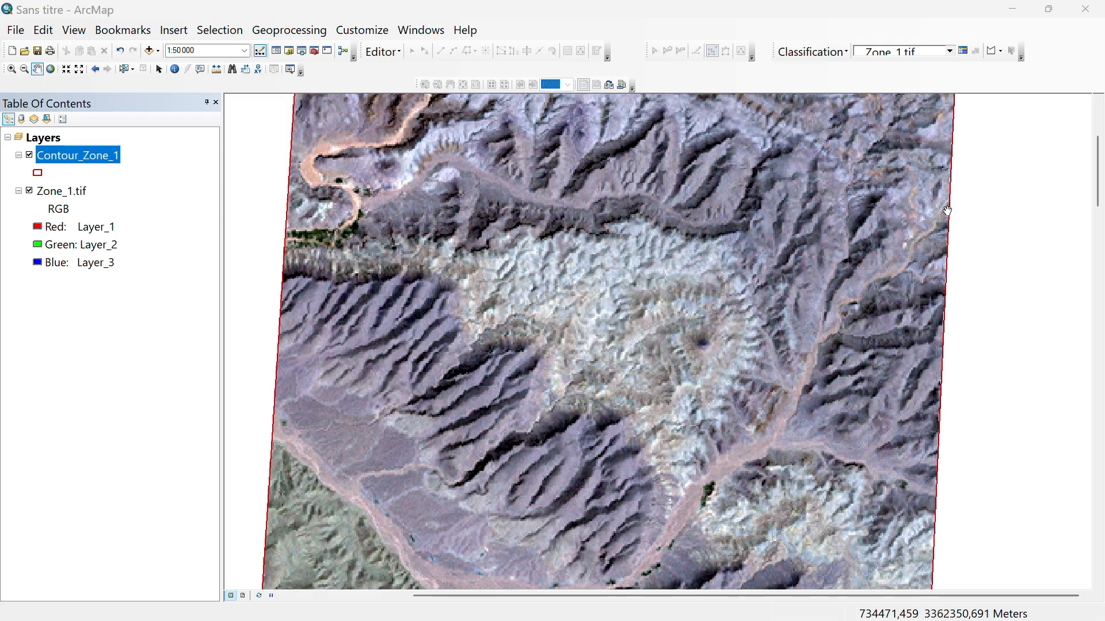
# Show the Catalog and expand the Desktop\FORMATION folder connection
pyautogui.click(287, 54)
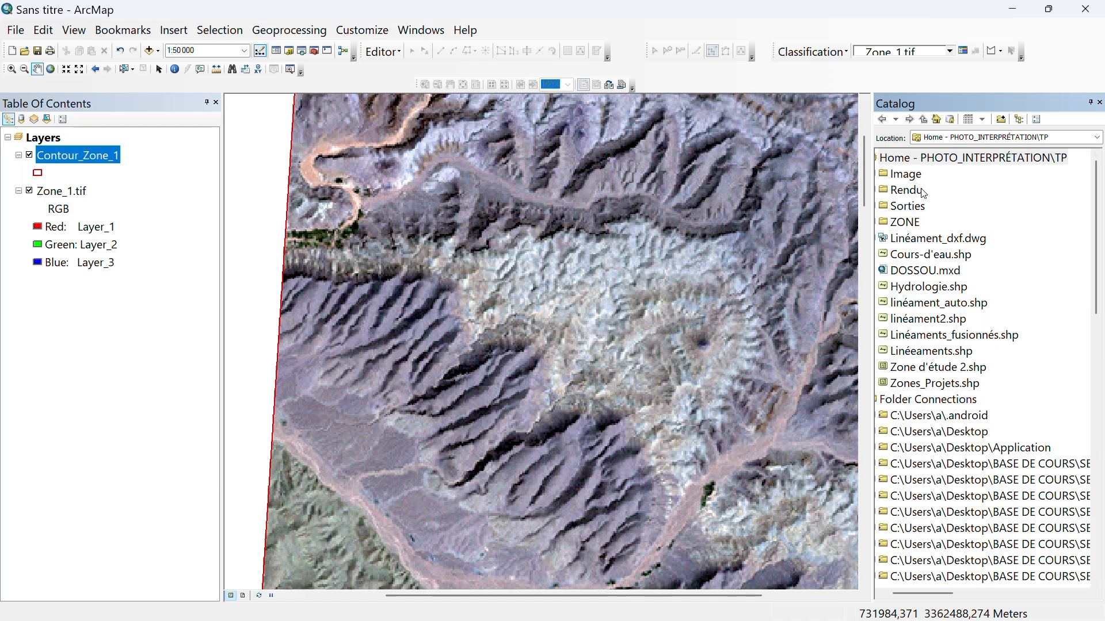
pyautogui.scroll(-15, 976, 216)
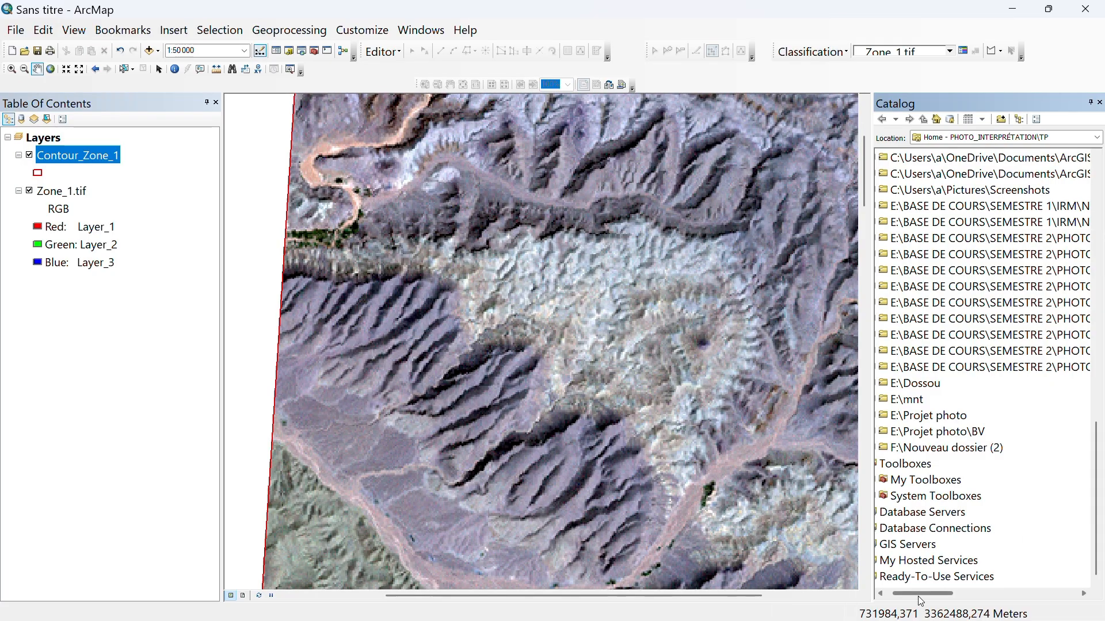
pyautogui.moveTo(917, 596); pyautogui.dragTo(887, 597)
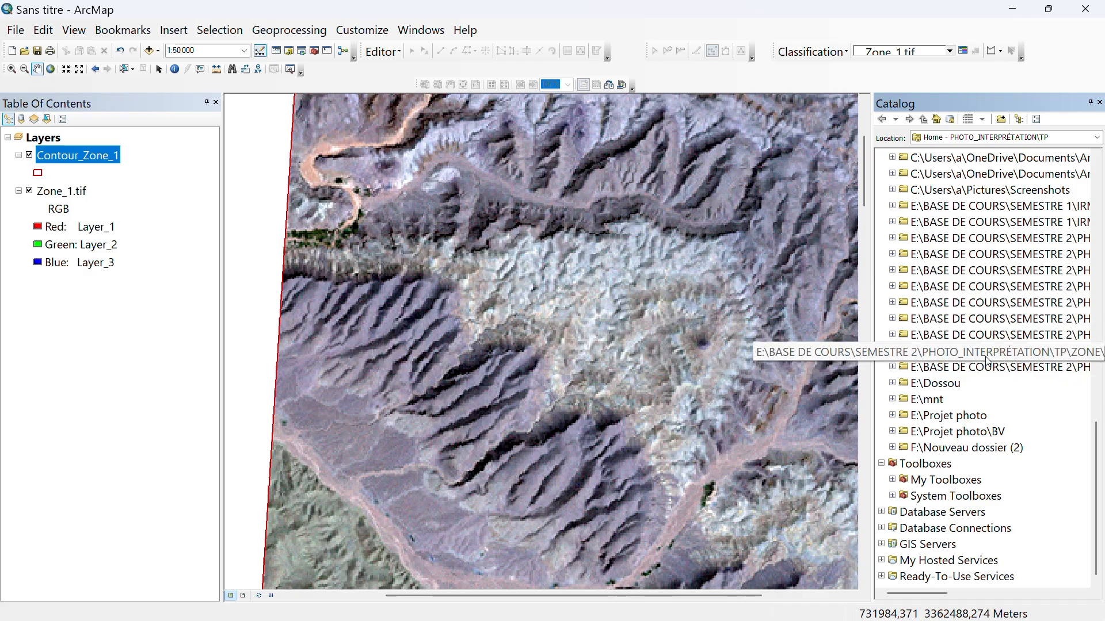
pyautogui.scroll(2, 983, 303)
pyautogui.scroll(4, 983, 302)
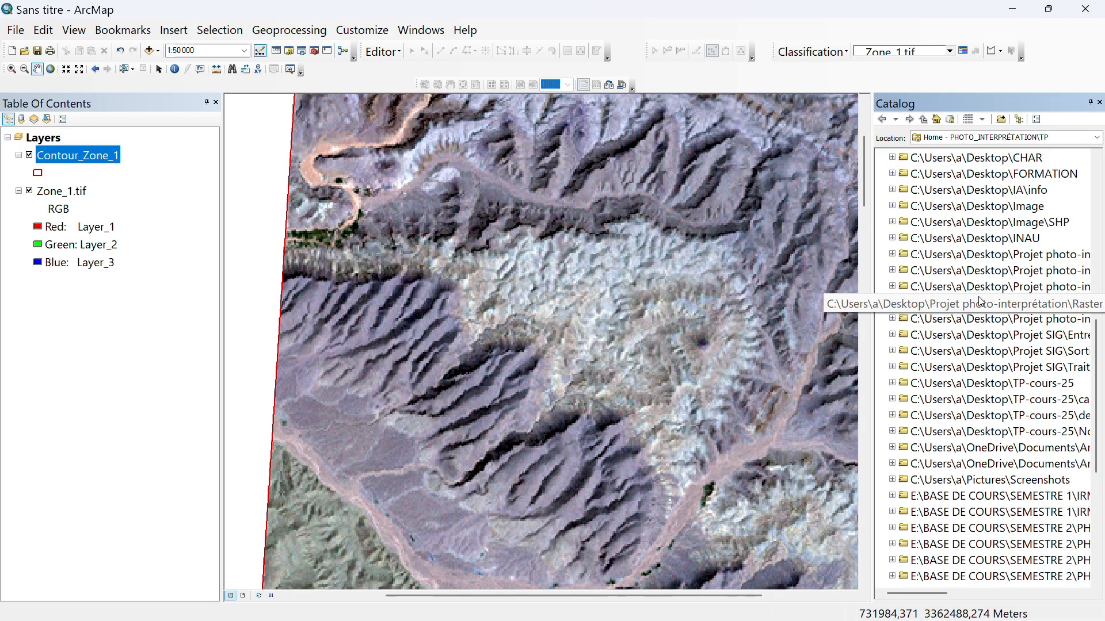
pyautogui.scroll(5, 981, 301)
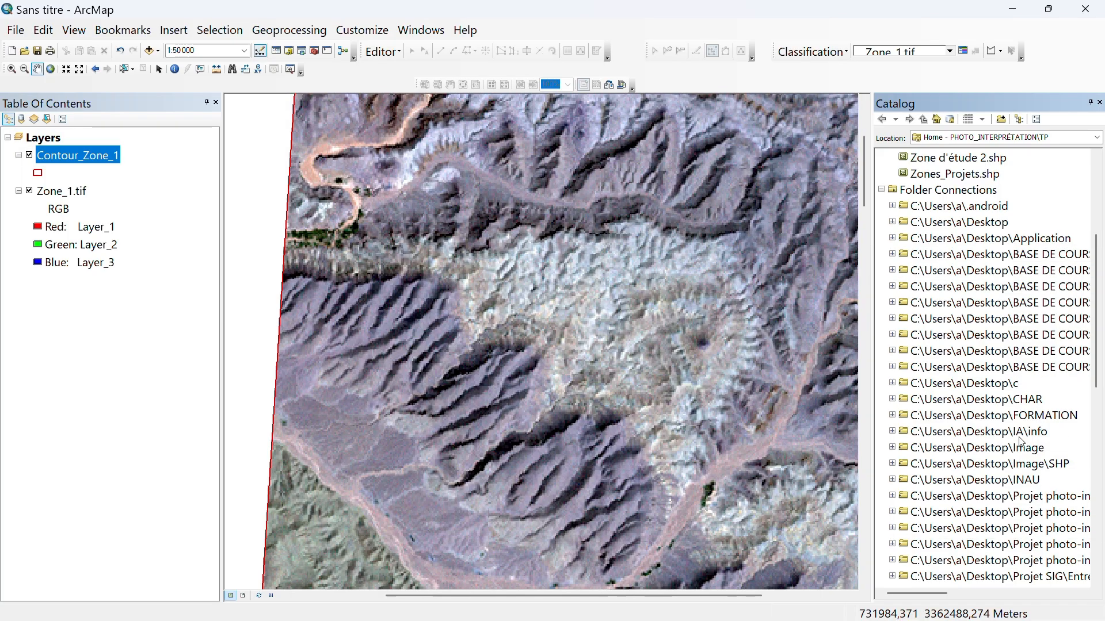
pyautogui.scroll(-1, 1028, 470)
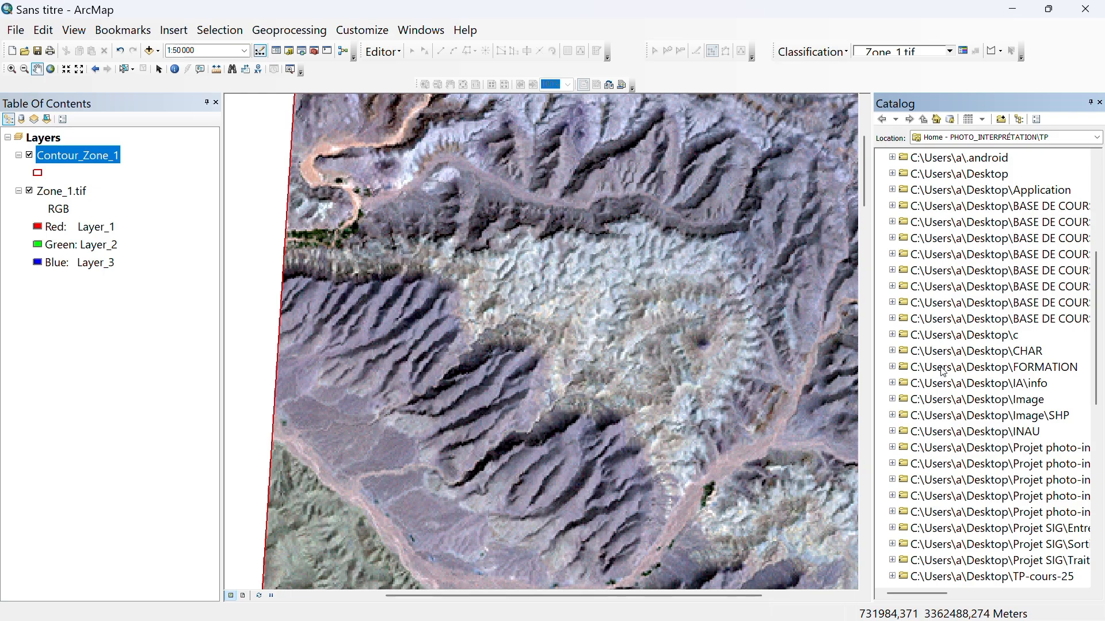
pyautogui.click(892, 368)
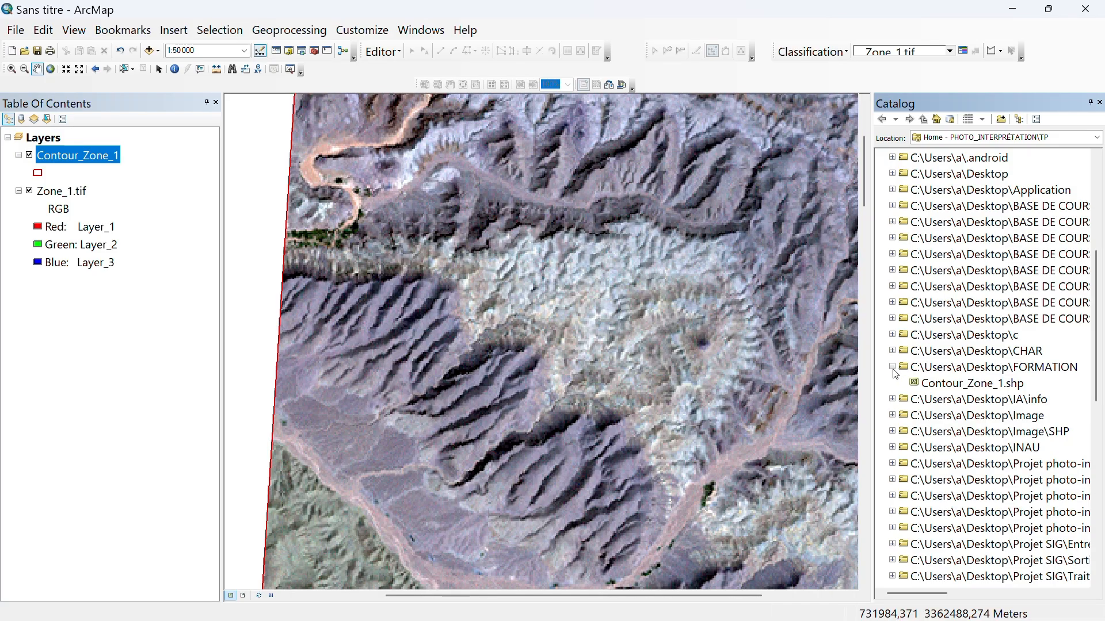
pyautogui.click(891, 367)
pyautogui.click(933, 369)
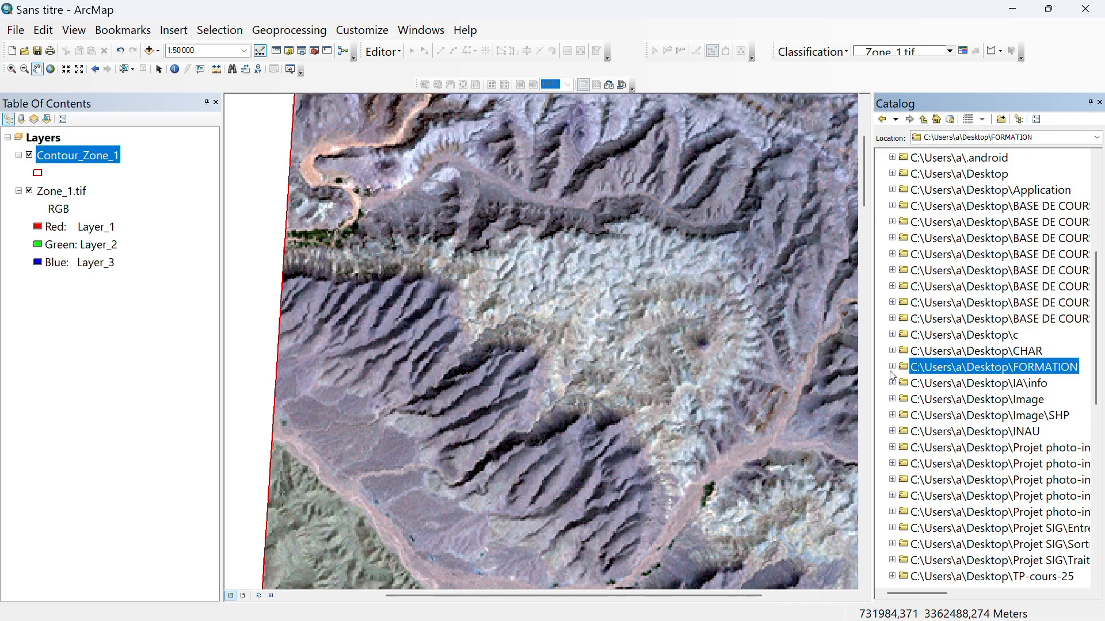
pyautogui.doubleClick(950, 369)
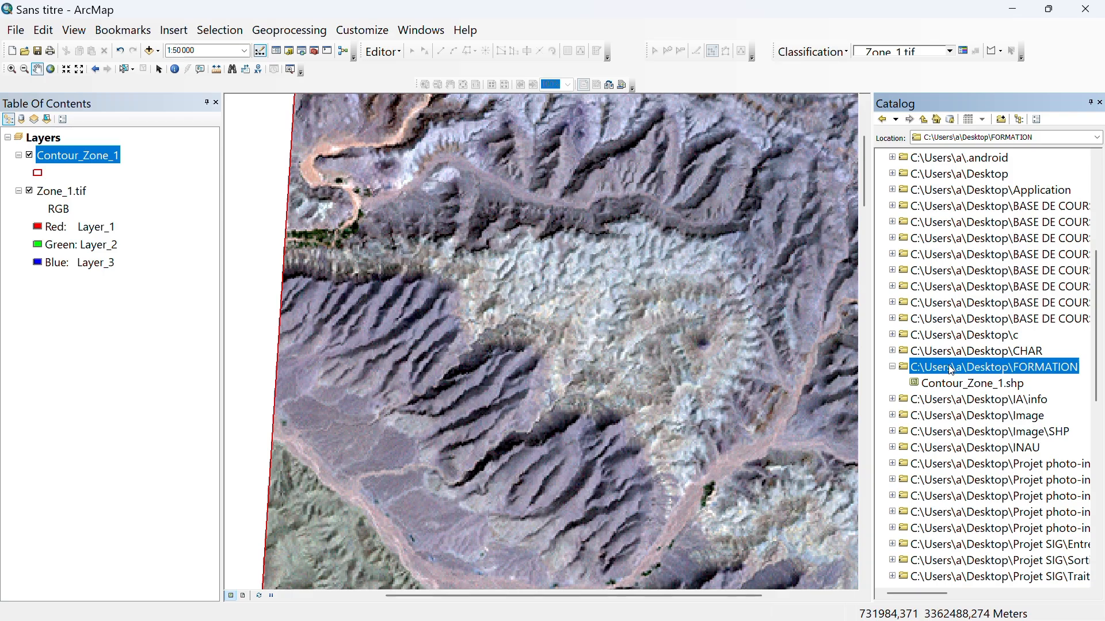
pyautogui.rightClick(950, 367)
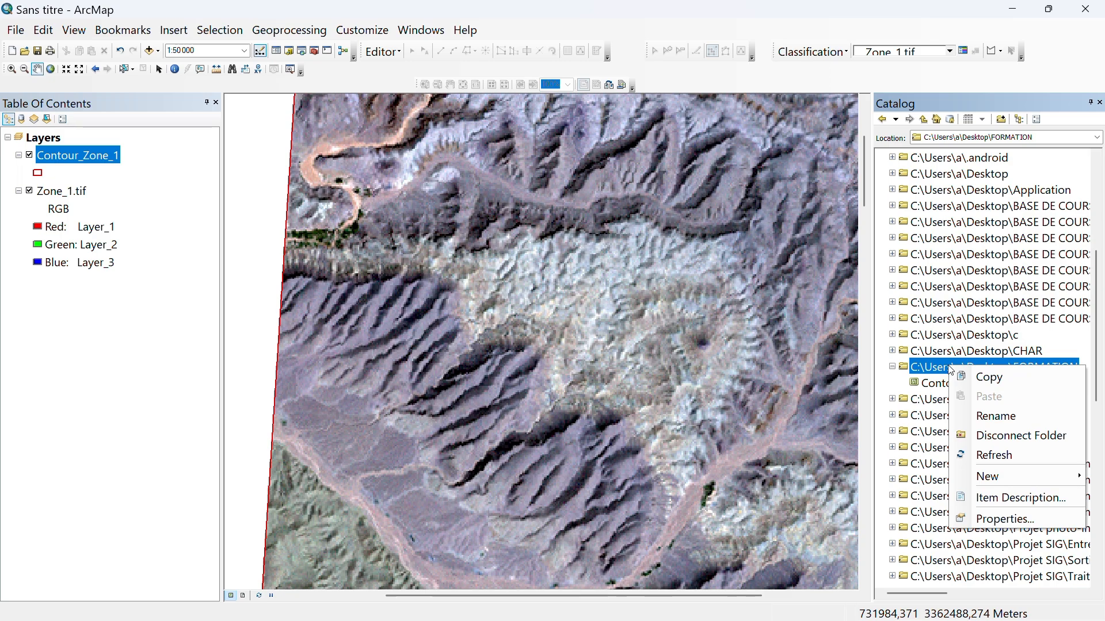
pyautogui.click(967, 415)
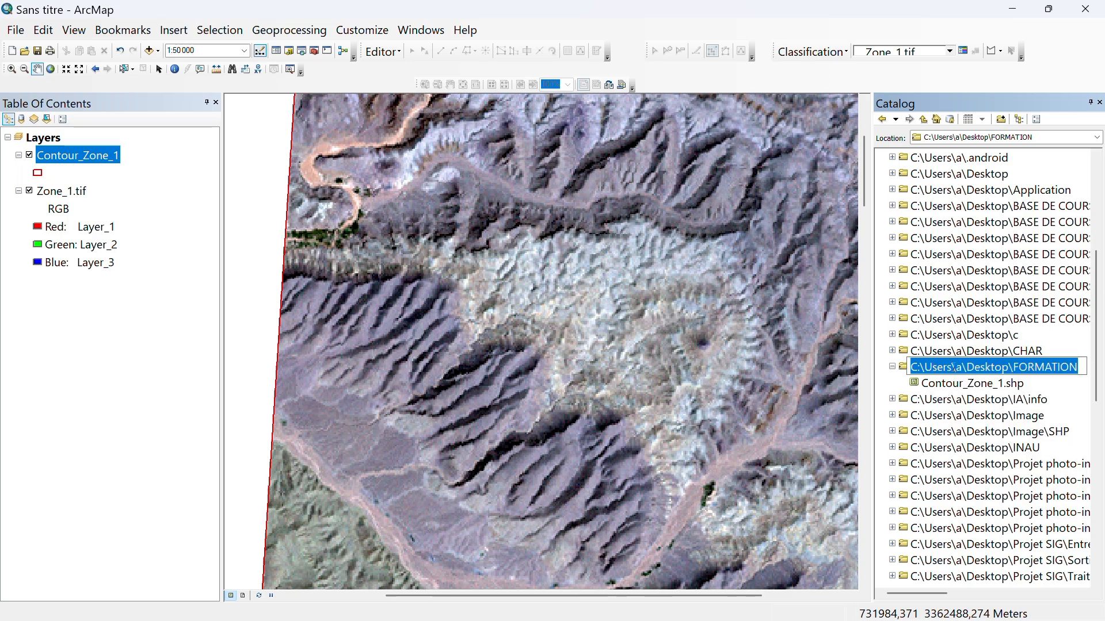
pyautogui.click(947, 415)
pyautogui.click(958, 367)
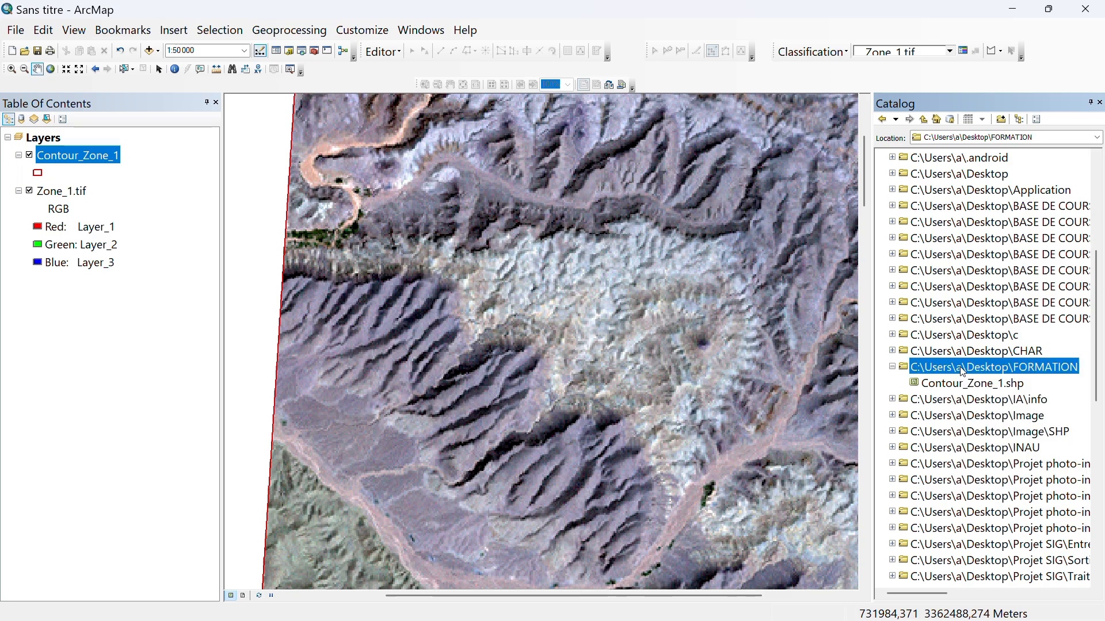
# Start a new shapefile in the FORMATION folder, named COUCHES GEO, with Polygon as its feature type
pyautogui.rightClick(963, 371)
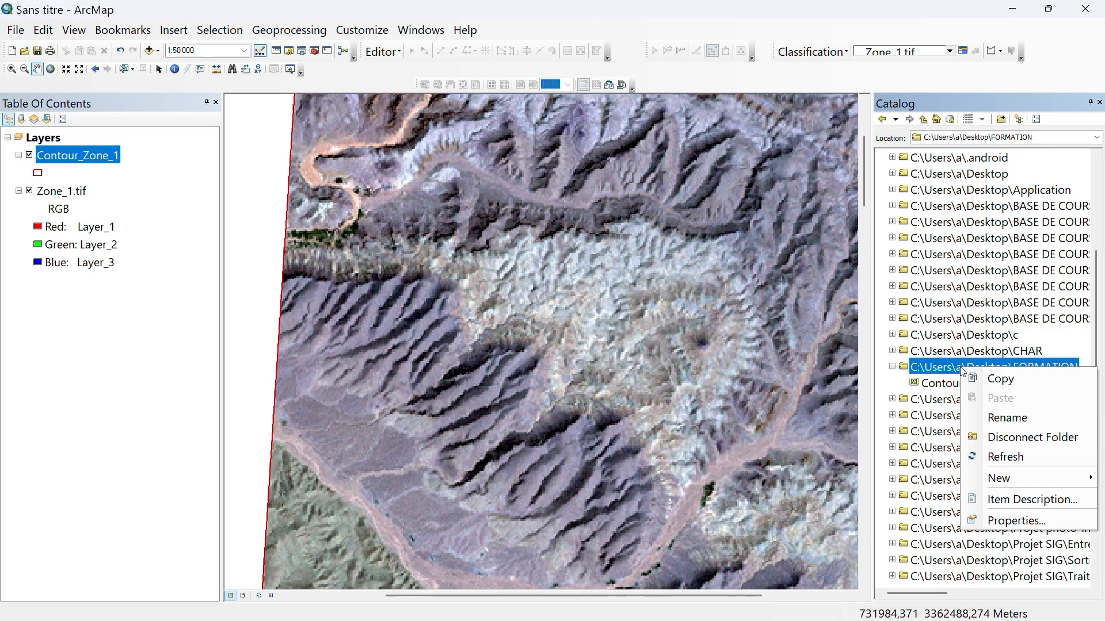
pyautogui.moveTo(1022, 480)
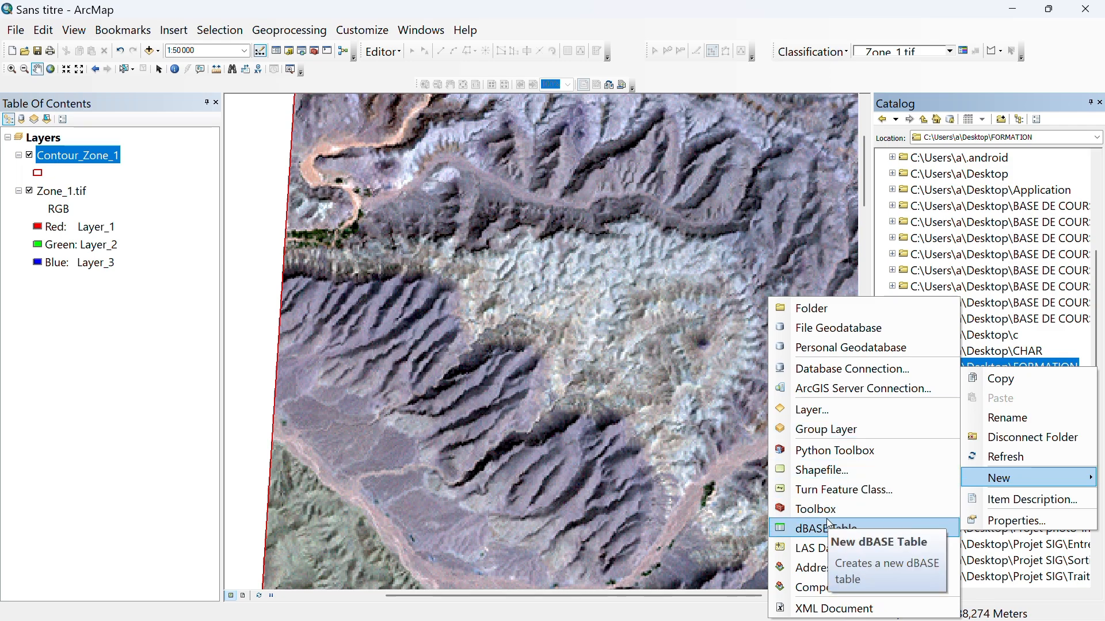
pyautogui.click(836, 479)
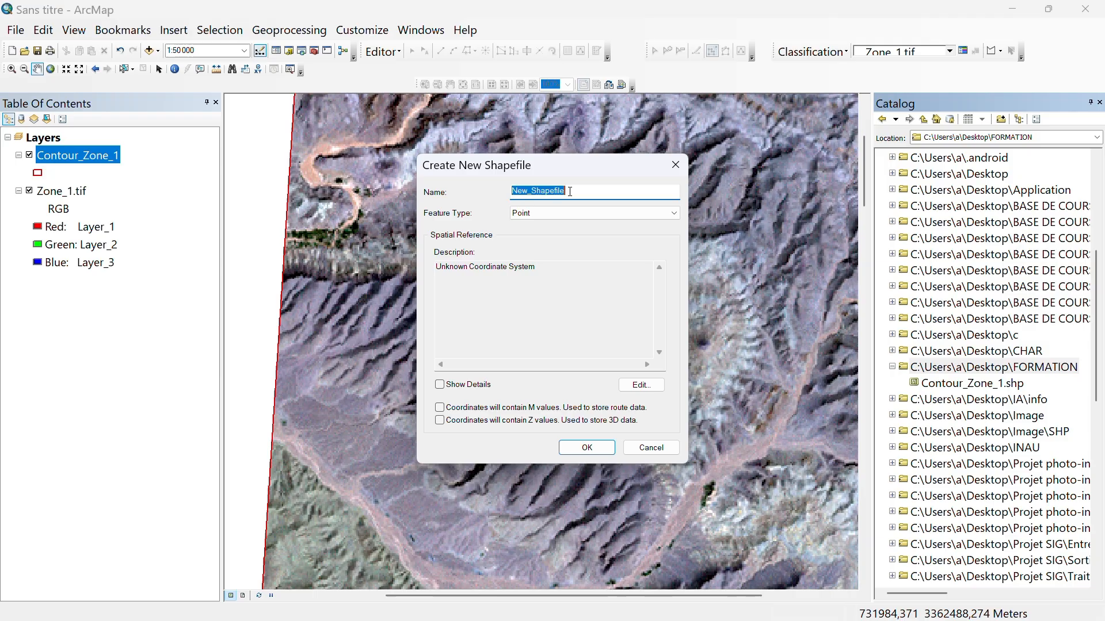
pyautogui.write('COUC')
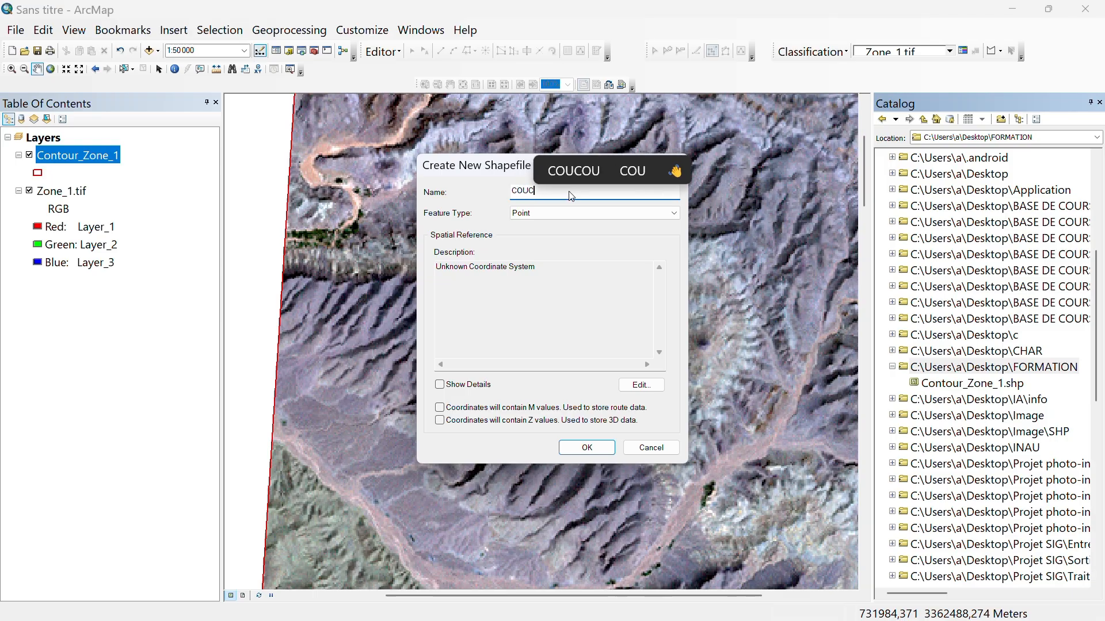
pyautogui.write('HE')
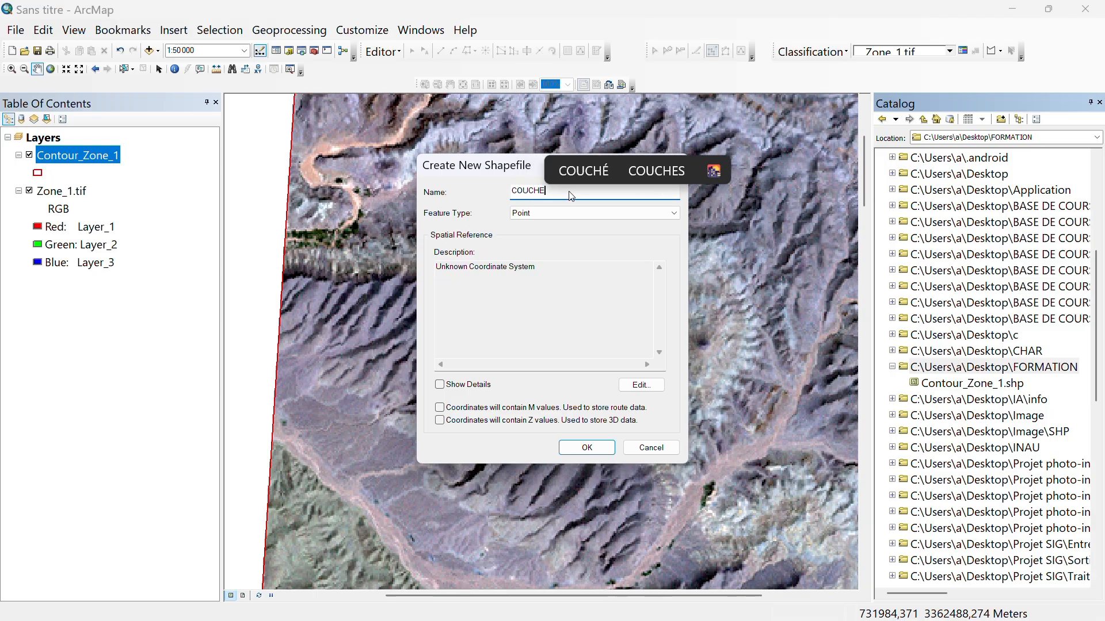
pyautogui.write('S GEO')
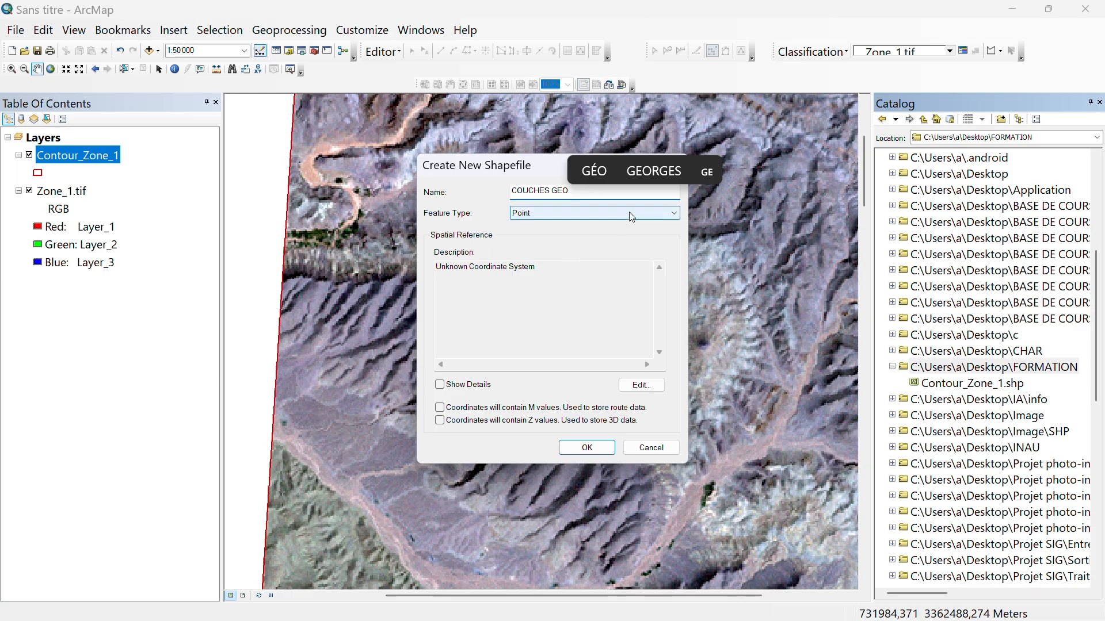
pyautogui.click(677, 214)
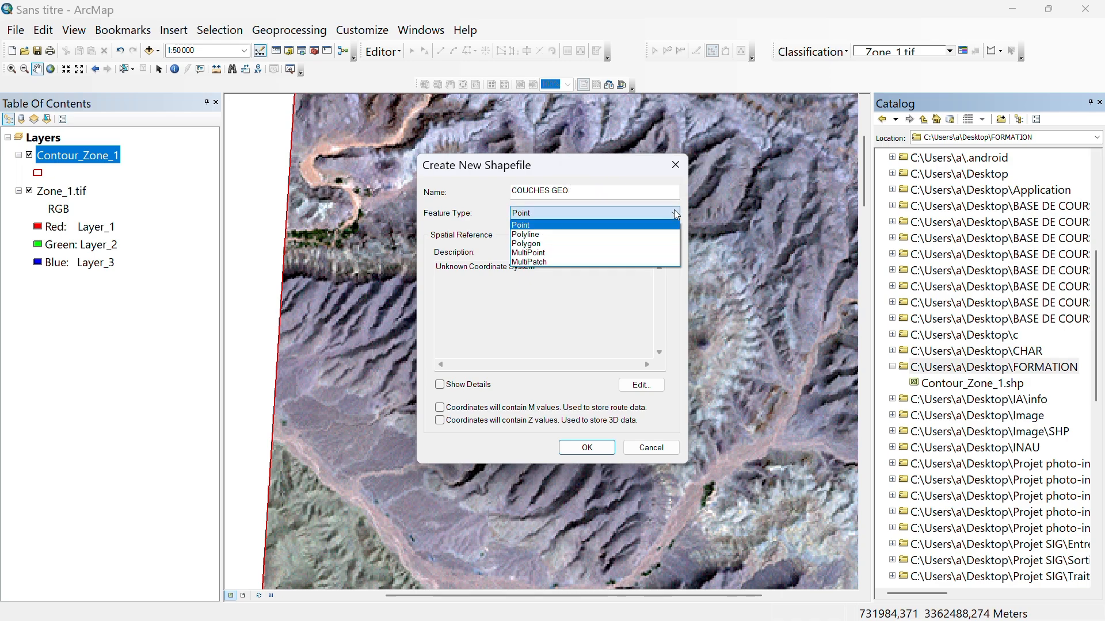
pyautogui.click(524, 244)
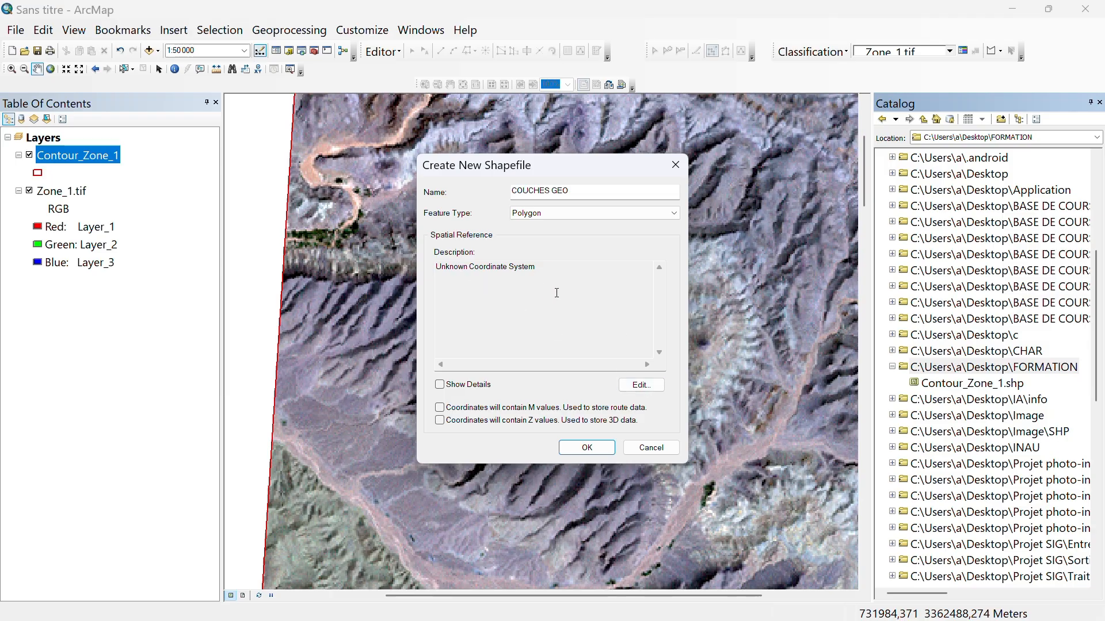
# Assign the WGS_1984_UTM_Zone_29N coordinate system to the new shapefile and create it
pyautogui.click(640, 385)
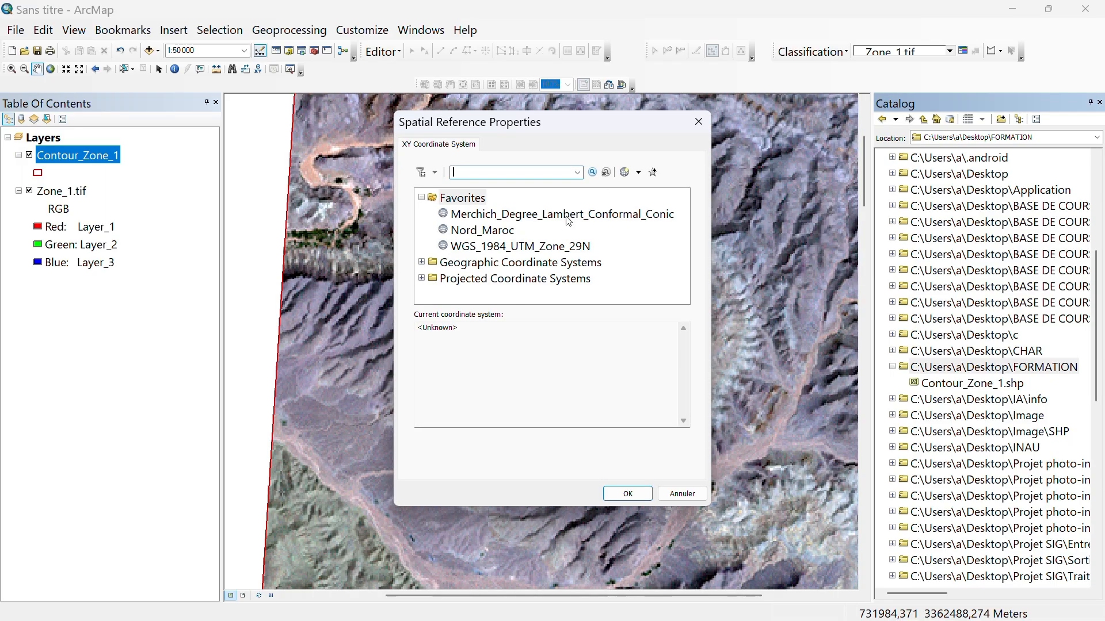
pyautogui.click(534, 247)
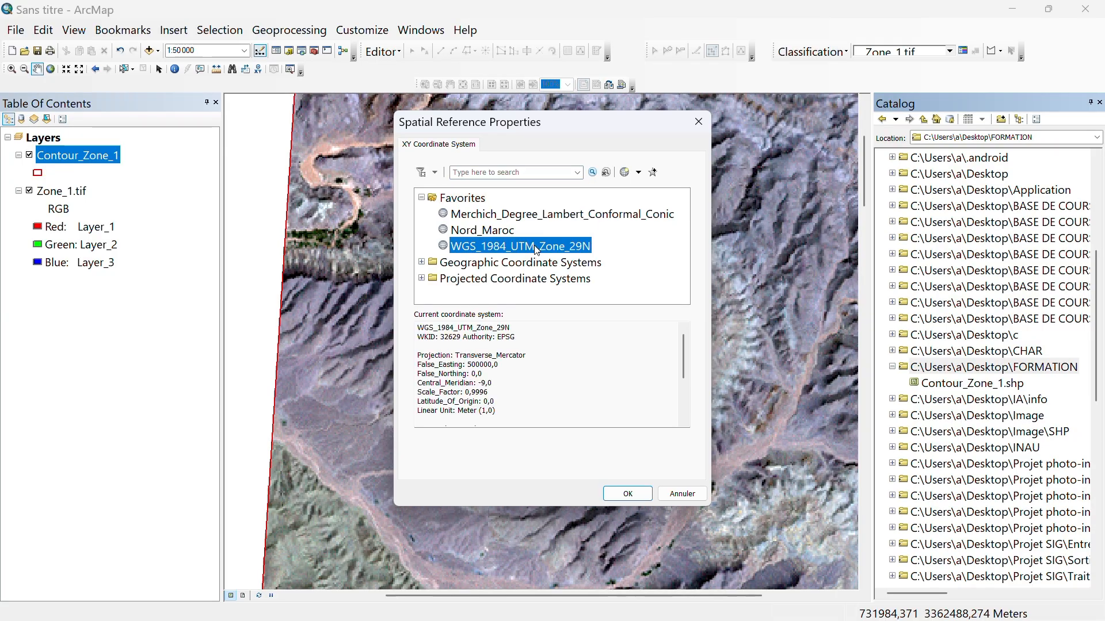
pyautogui.click(614, 493)
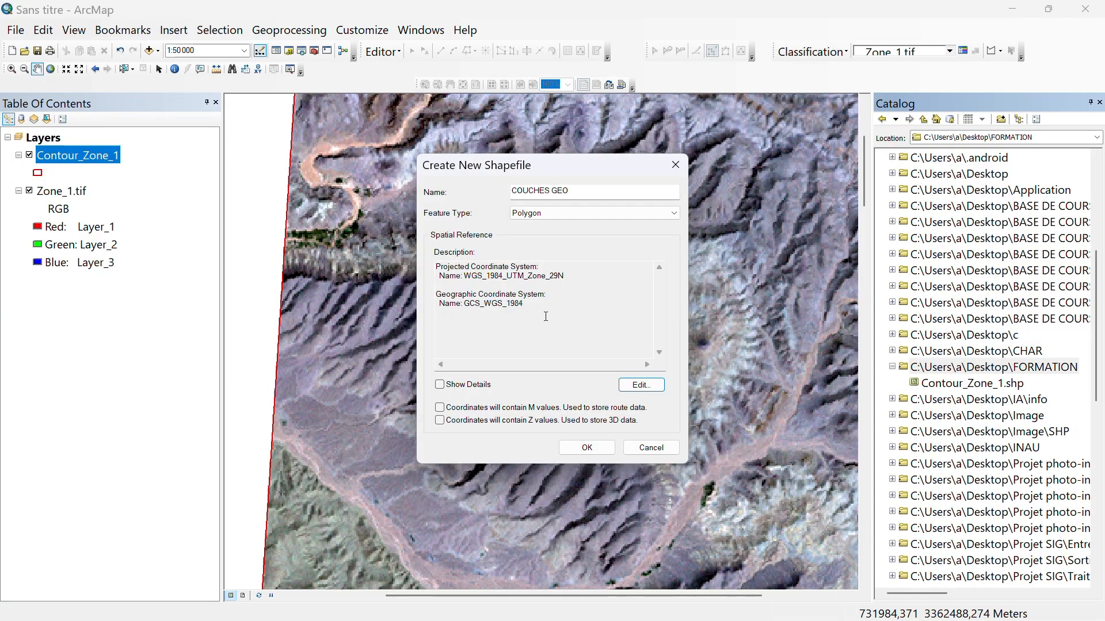
pyautogui.click(588, 447)
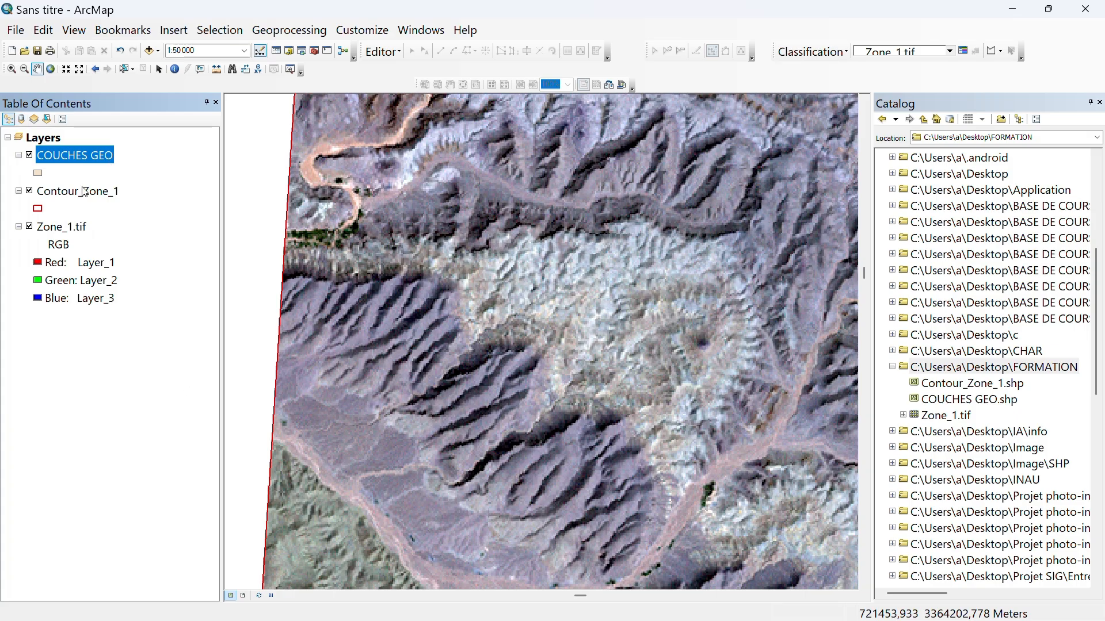
# Set the fill of the COUCHES GEO polygon symbol to no color
pyautogui.click(74, 158)
pyautogui.click(67, 174)
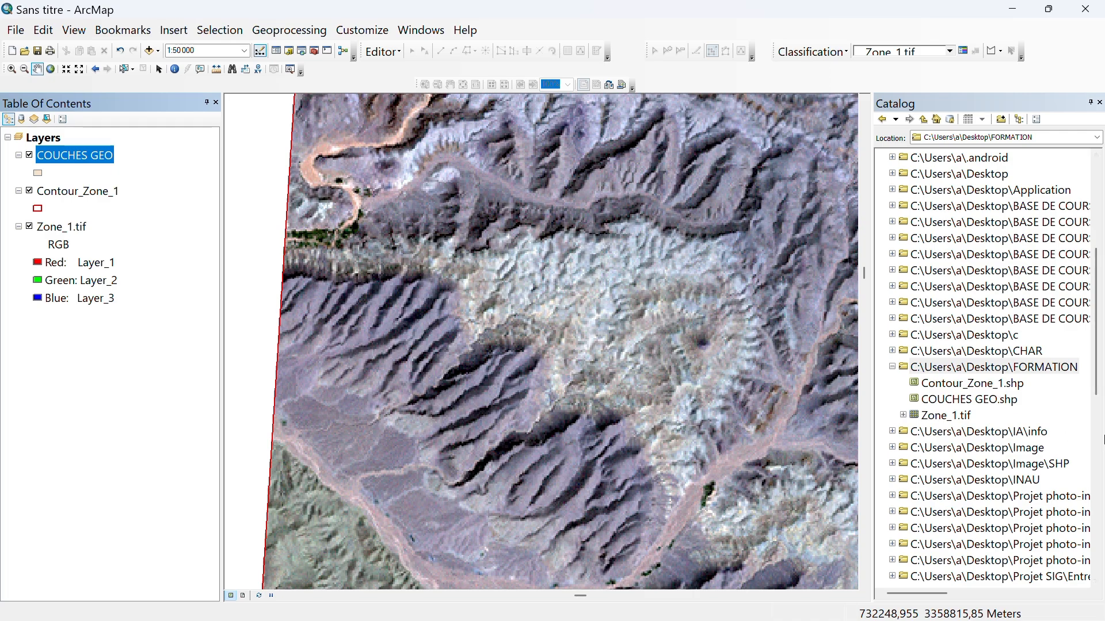
pyautogui.click(37, 173)
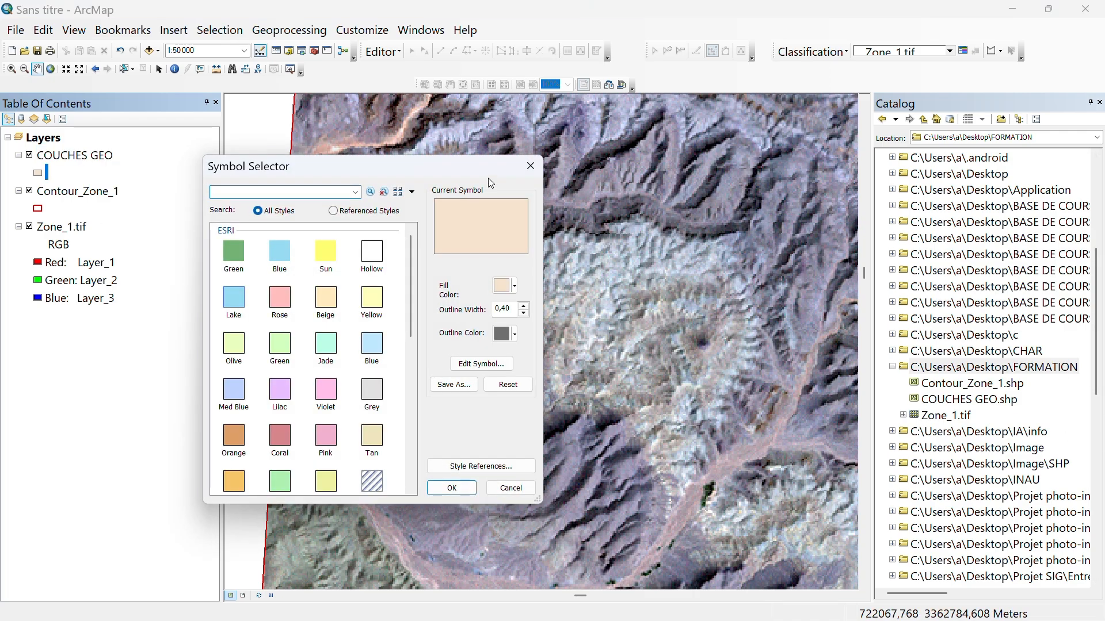
pyautogui.click(531, 166)
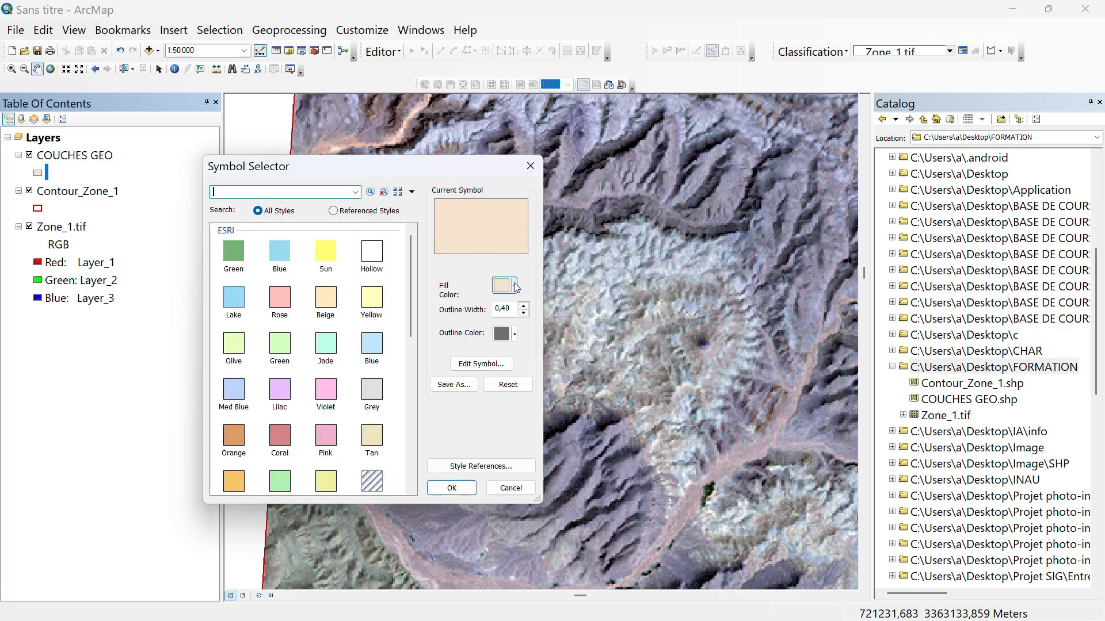
pyautogui.click(510, 286)
pyautogui.click(555, 310)
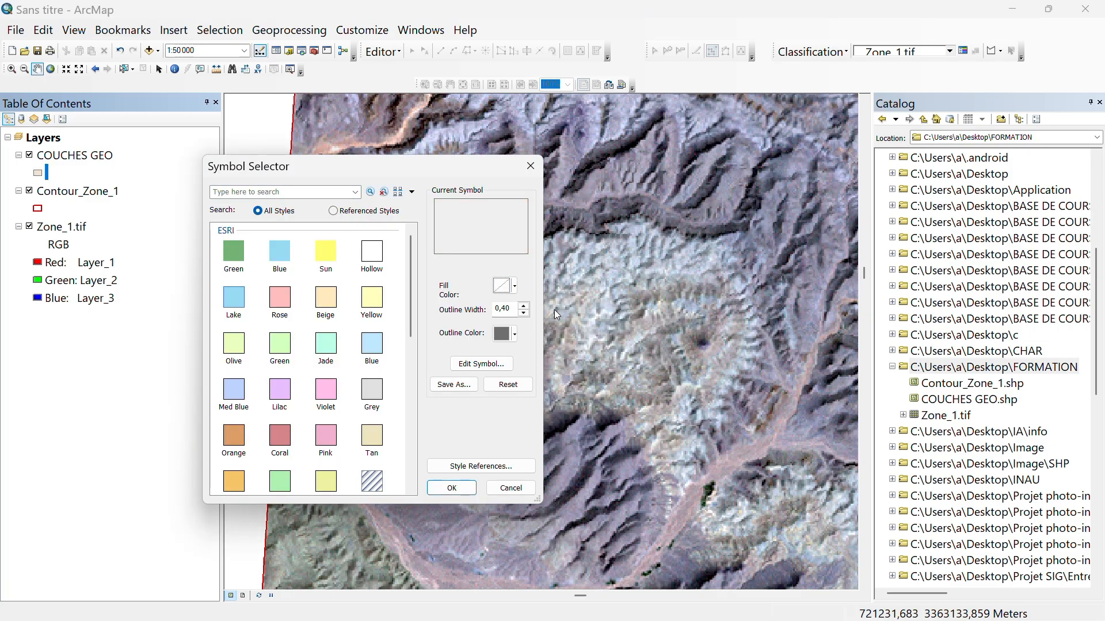
# Give the COUCHES GEO symbol an orange outline with a width of 1 and apply the symbol
pyautogui.click(514, 333)
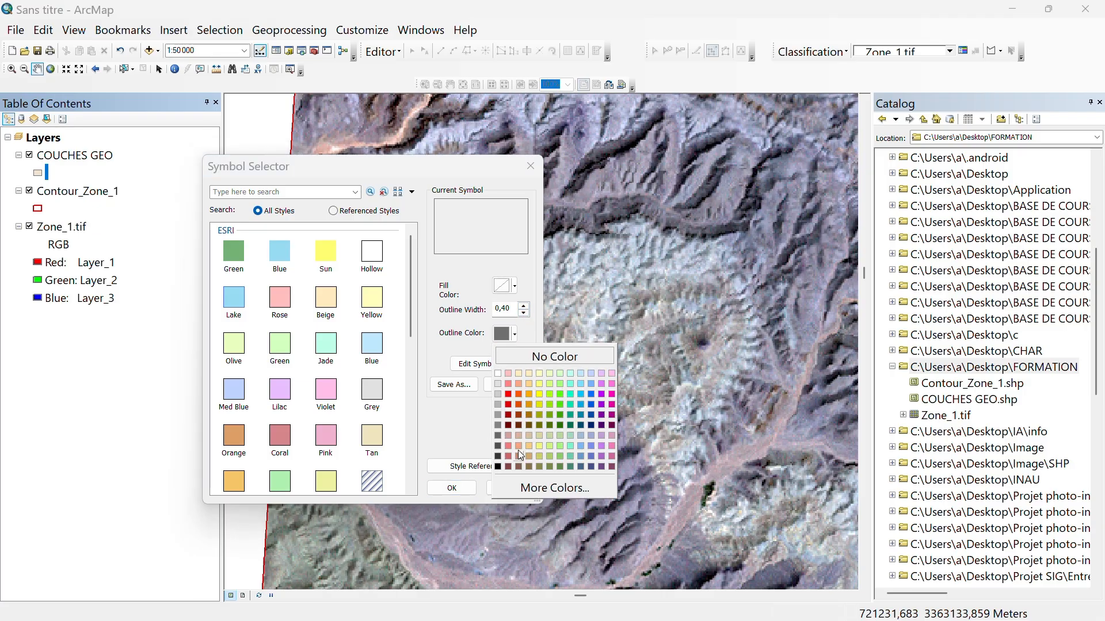
pyautogui.click(539, 385)
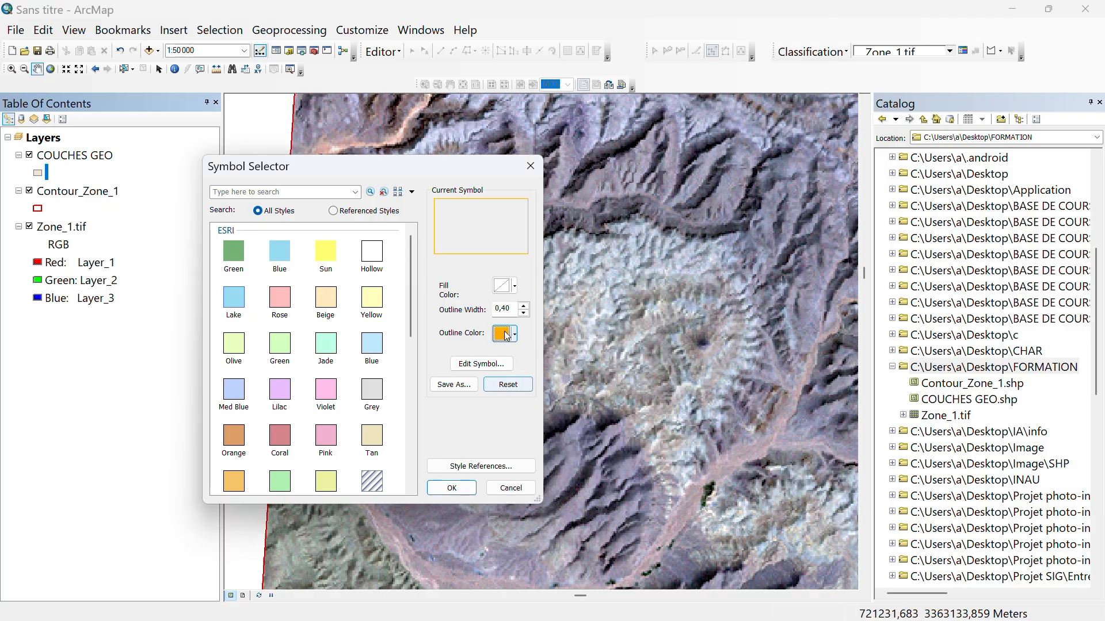
pyautogui.click(524, 305)
pyautogui.click(524, 306)
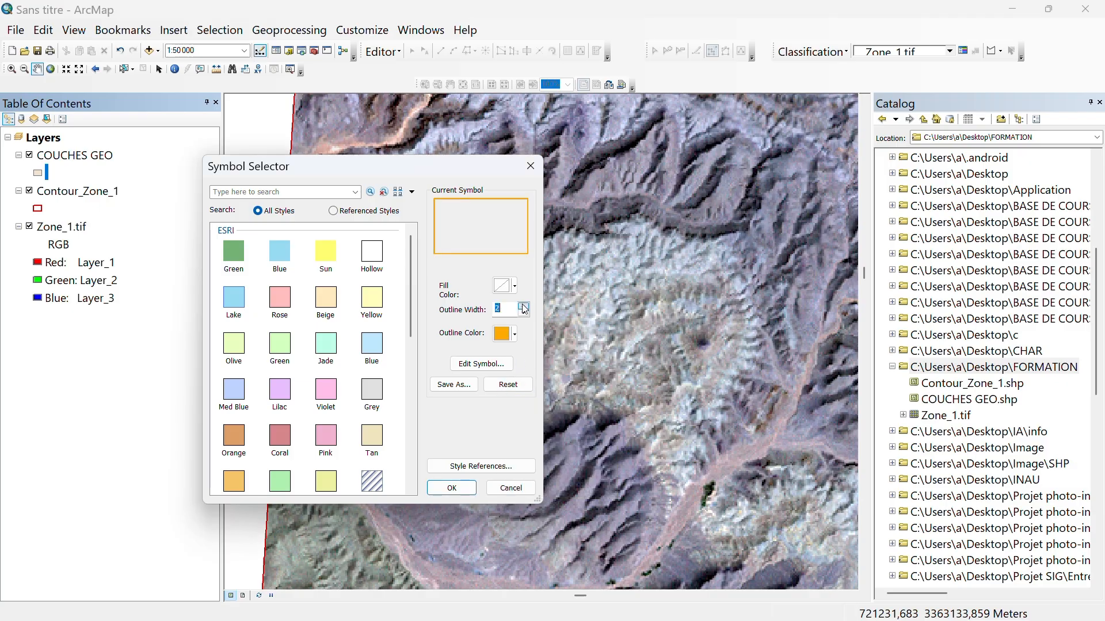
pyautogui.click(524, 313)
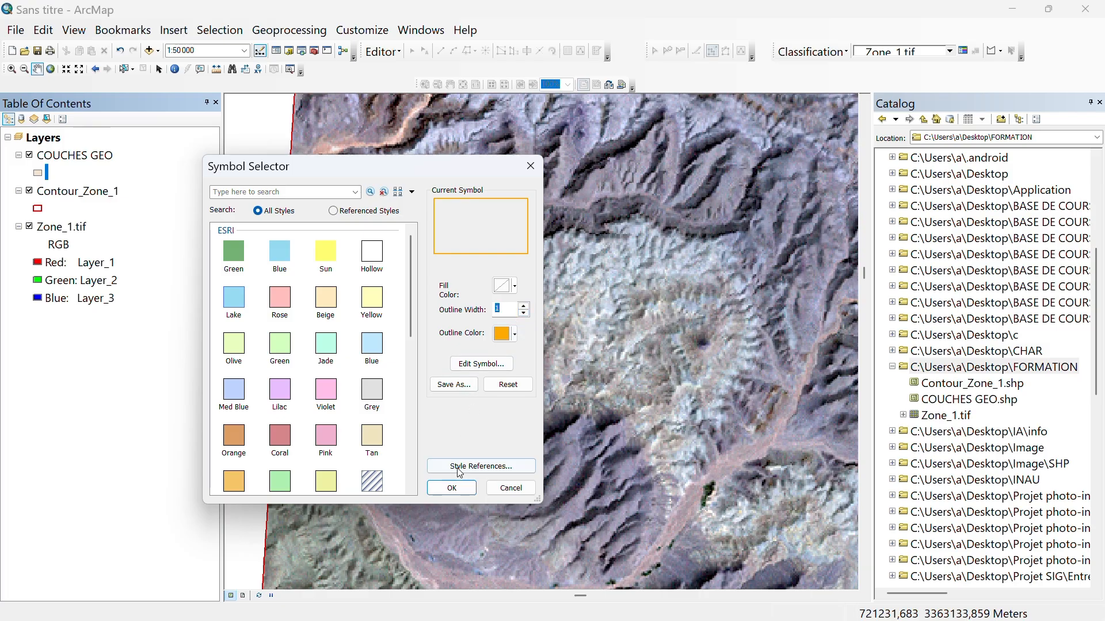
pyautogui.click(454, 489)
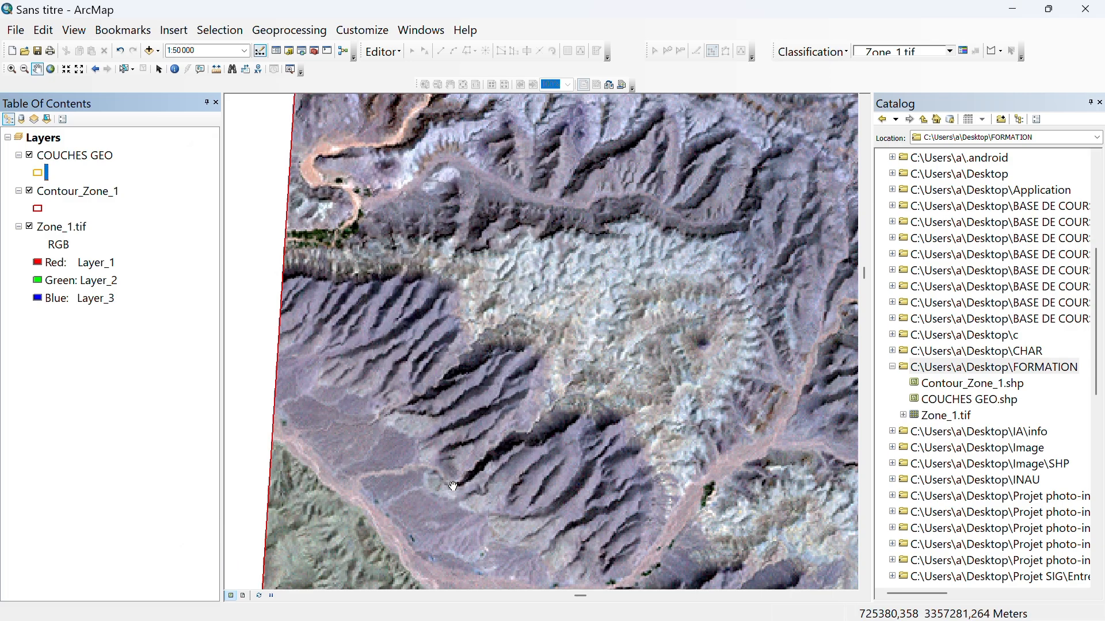
# Start an edit session on the COUCHES GEO layer
pyautogui.click(61, 162)
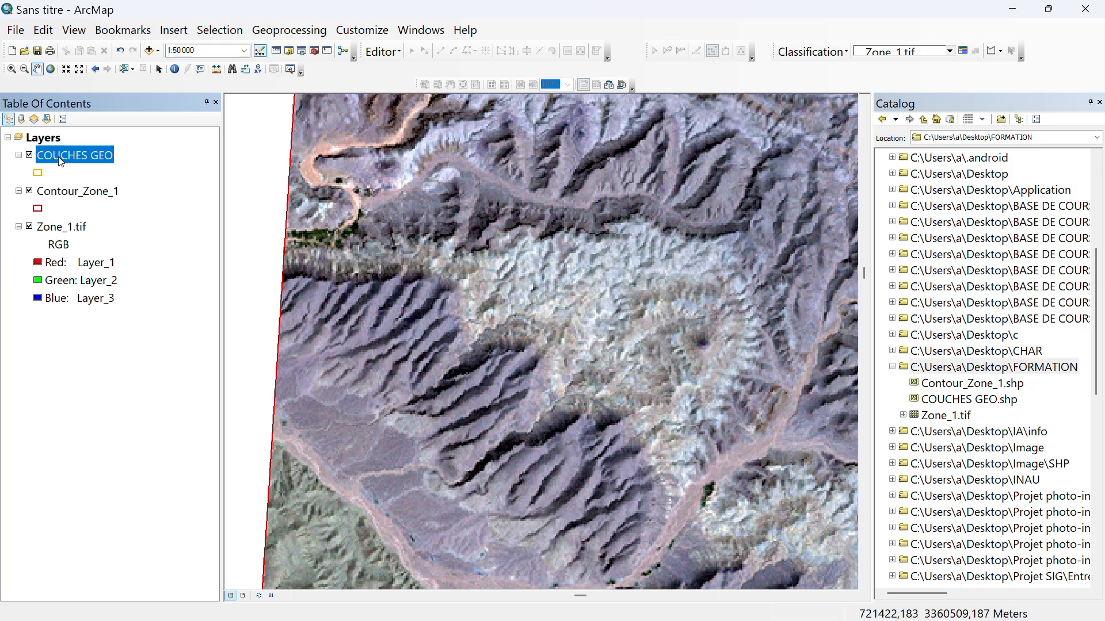
pyautogui.rightClick(61, 161)
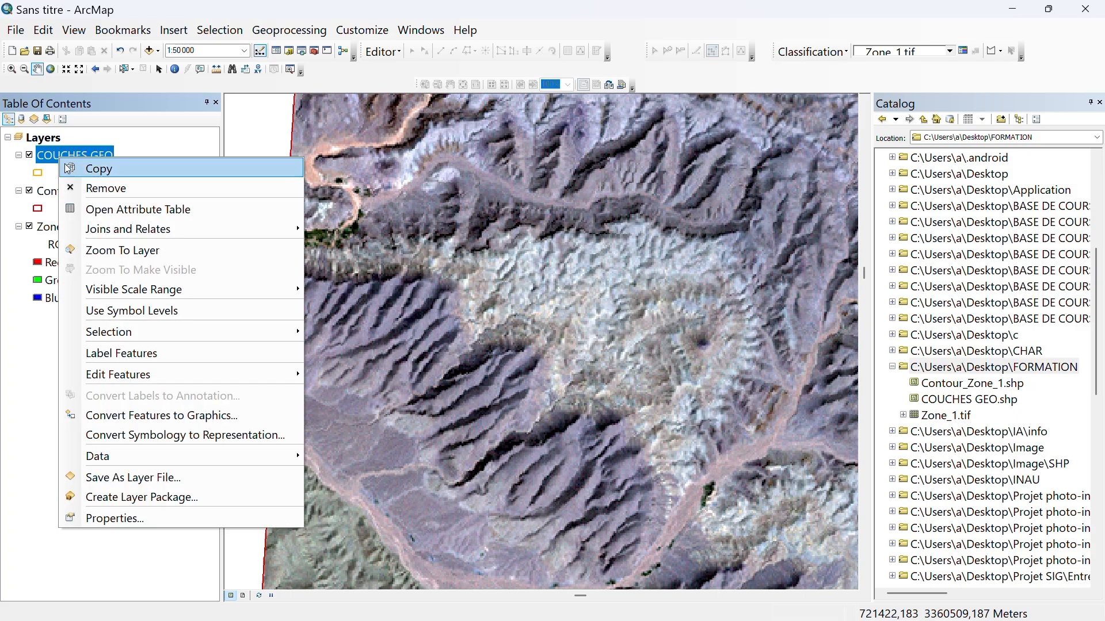
pyautogui.moveTo(244, 378)
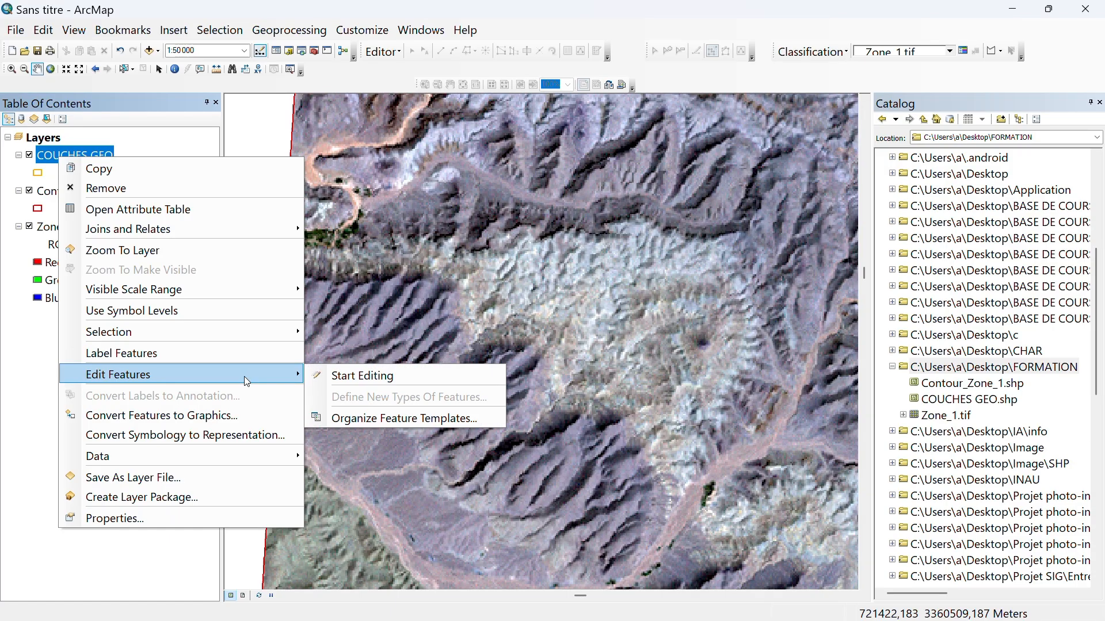
pyautogui.click(323, 373)
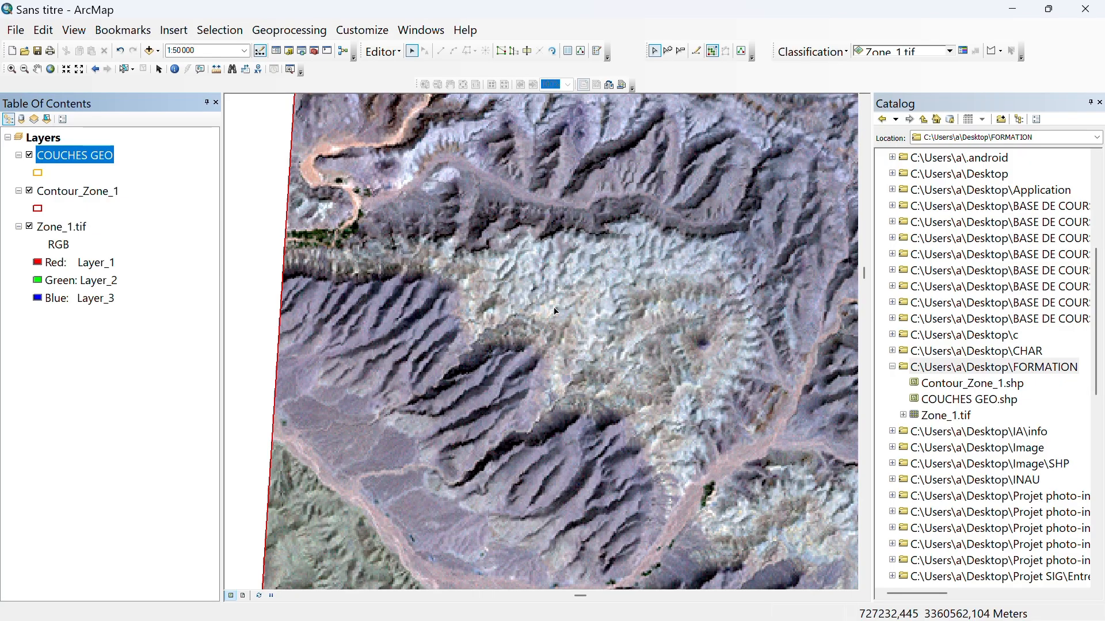
pyautogui.click(585, 300)
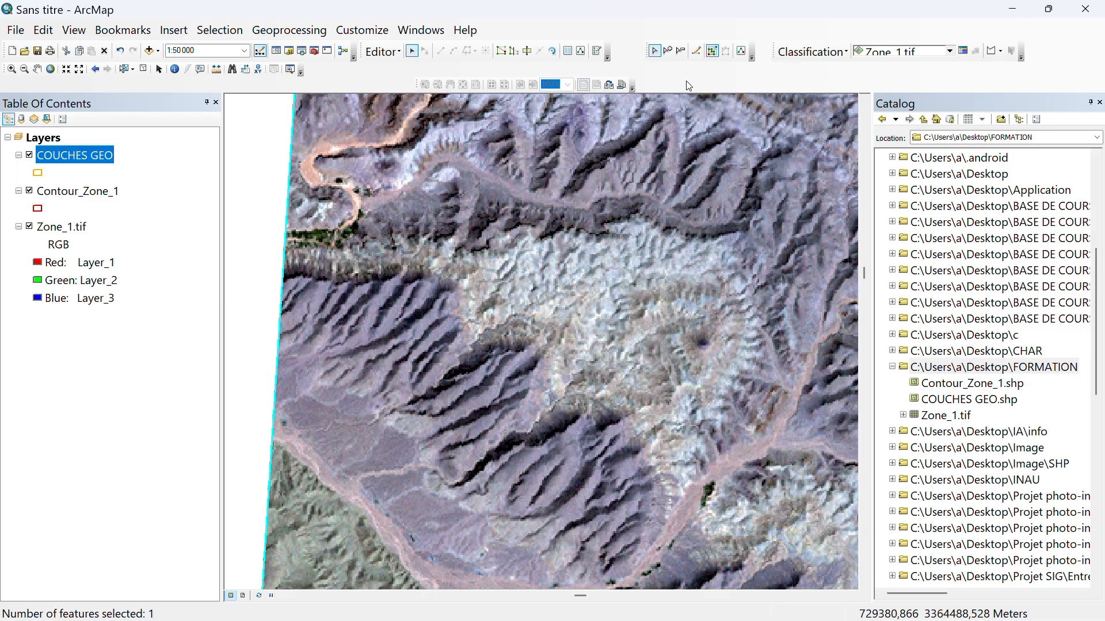
# Show the feature creation templates and choose the COUCHES GEO template with the Polygon construction tool
pyautogui.click(74, 150)
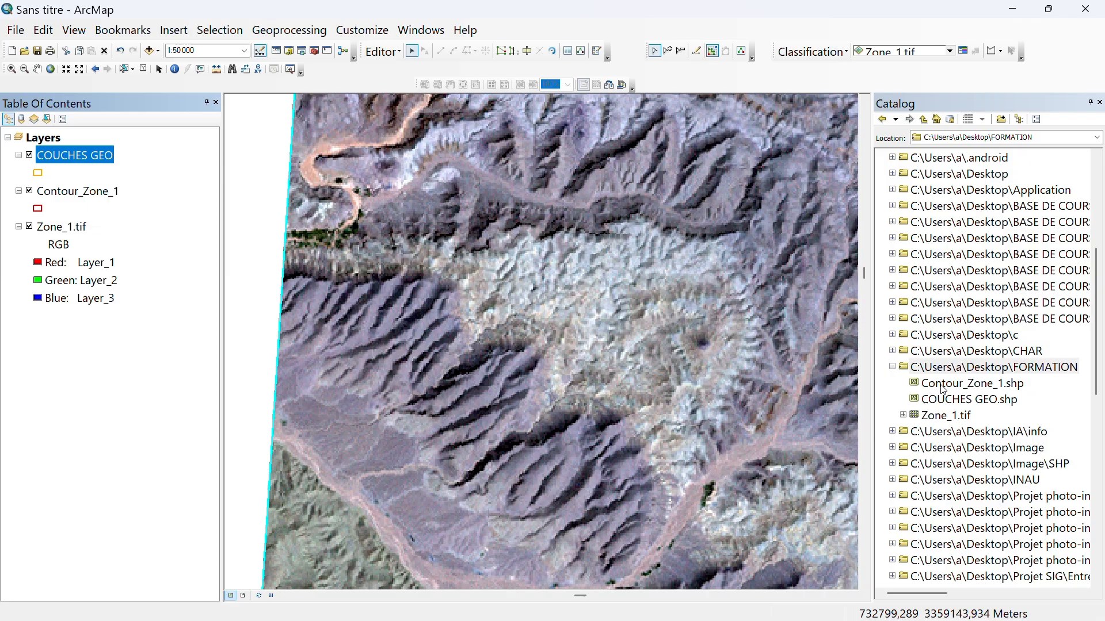
pyautogui.click(944, 403)
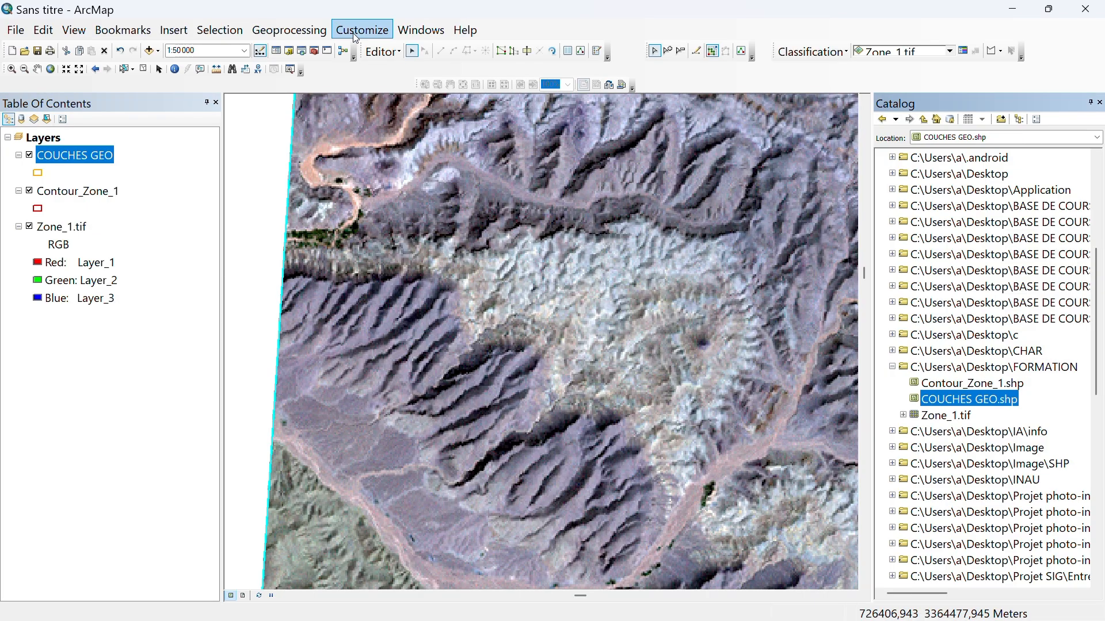
pyautogui.click(598, 53)
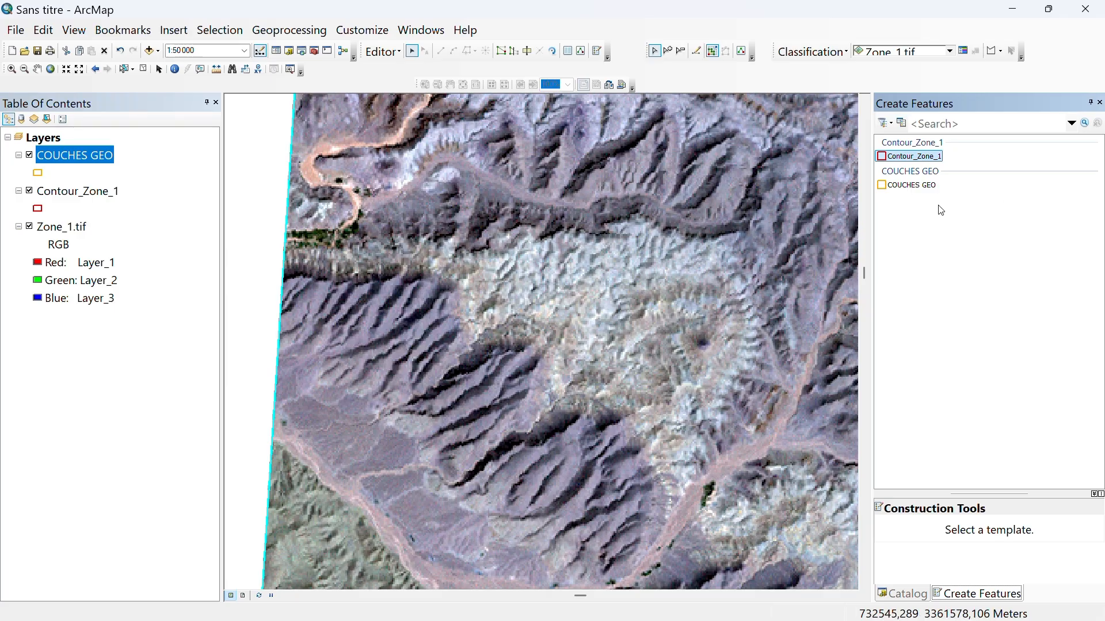
pyautogui.click(906, 185)
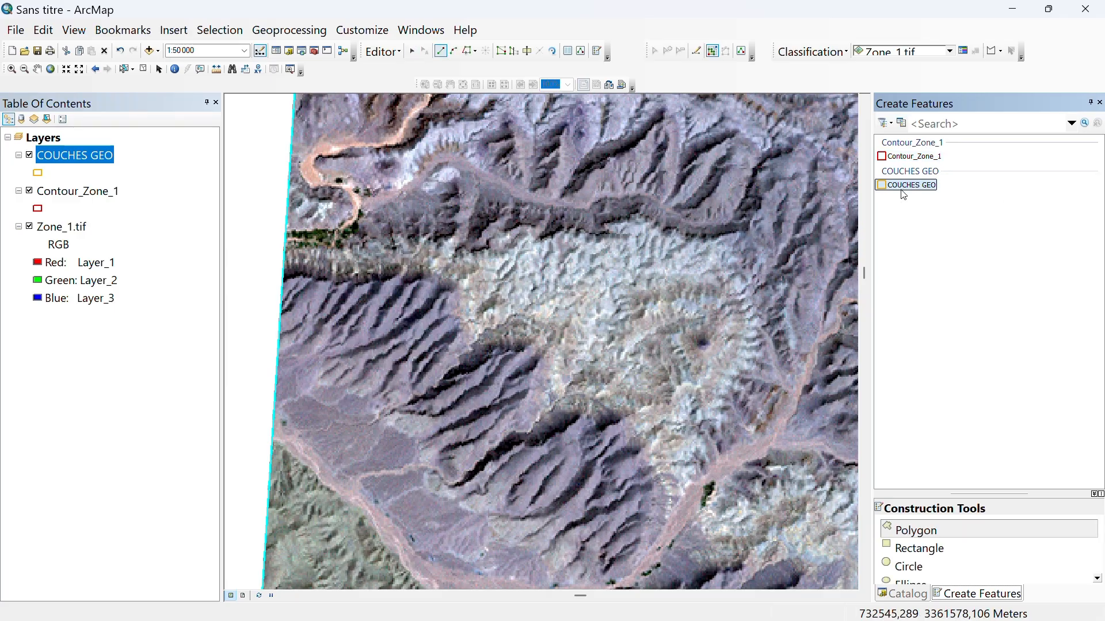
# Digitize a polygon about 7.5 km in perimeter around the rounded brownish structure east of the image centre and finish the sketch
pyautogui.click(666, 287)
pyautogui.click(688, 283)
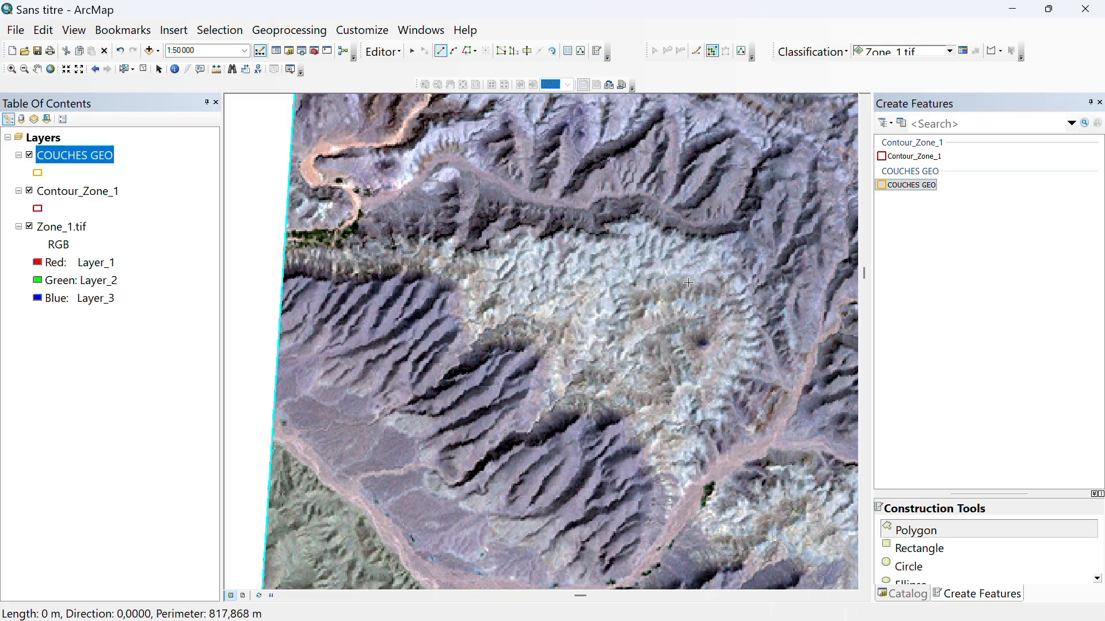
pyautogui.click(711, 287)
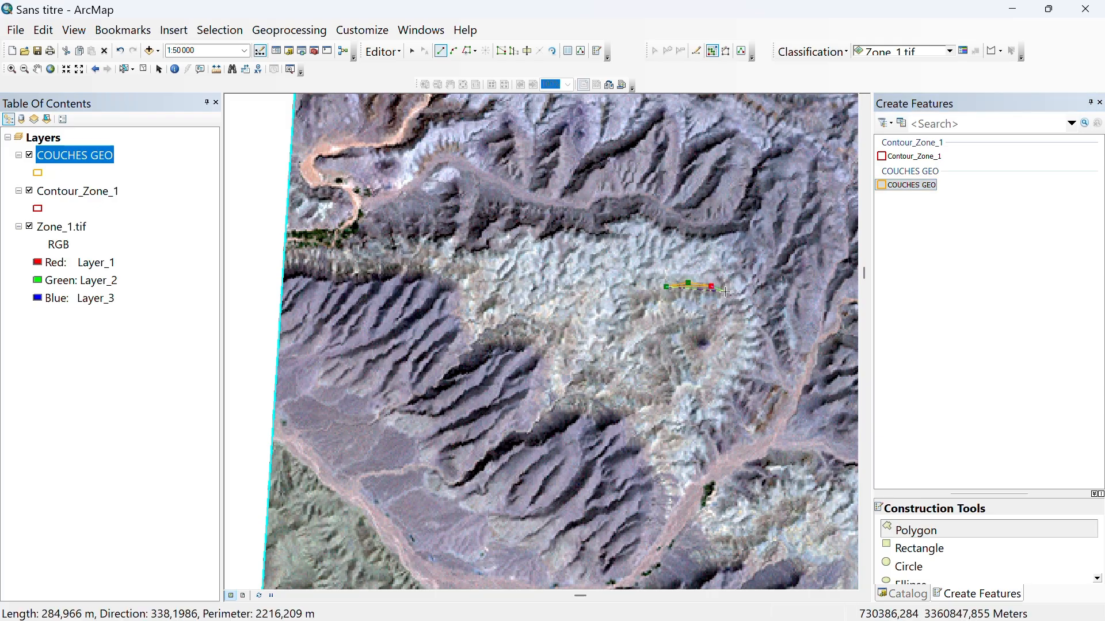
pyautogui.click(731, 295)
pyautogui.click(743, 314)
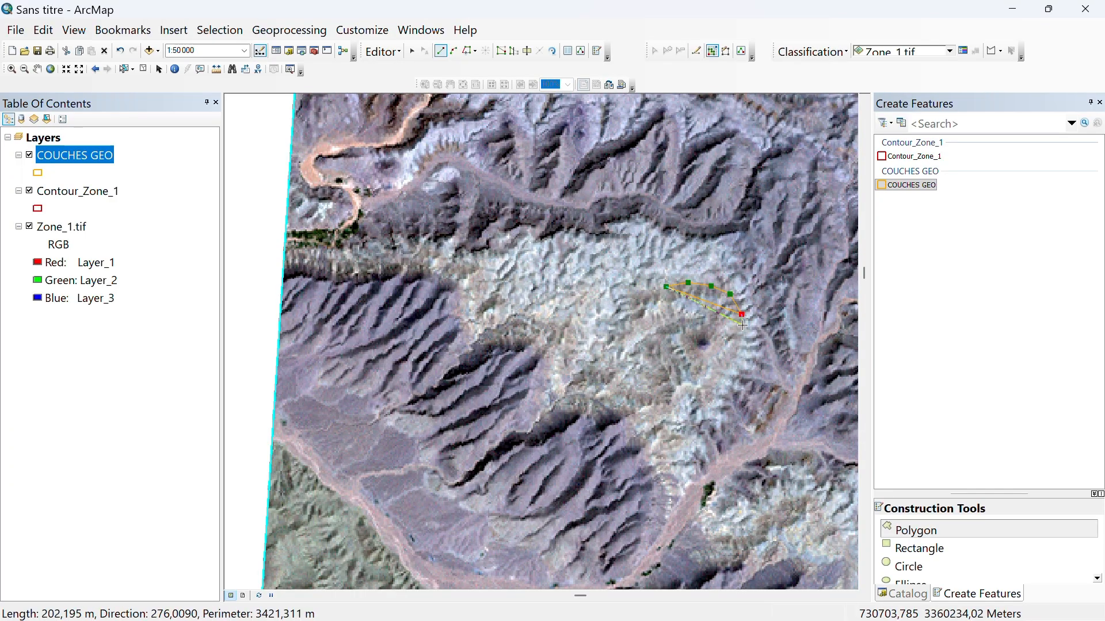
pyautogui.click(743, 330)
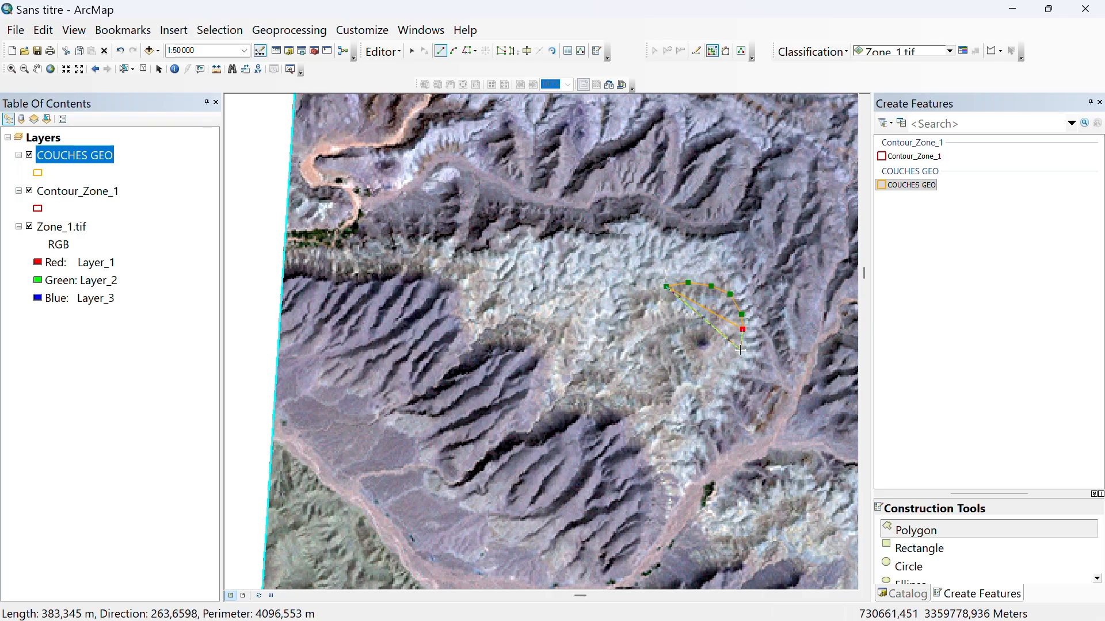
pyautogui.click(741, 350)
pyautogui.click(735, 367)
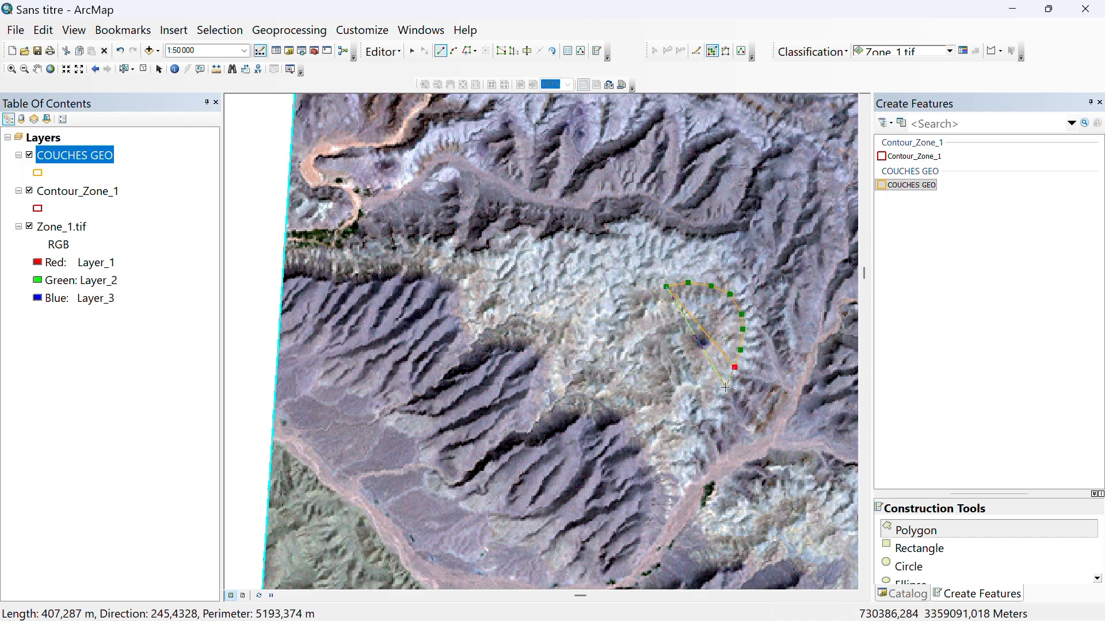
pyautogui.click(726, 390)
pyautogui.click(710, 396)
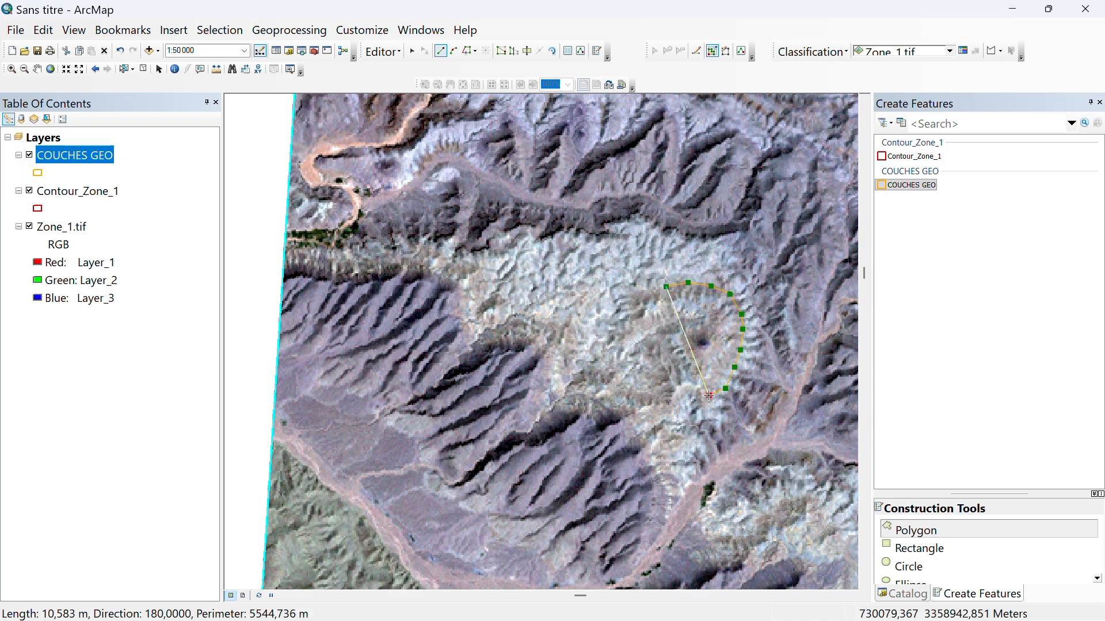
pyautogui.click(678, 395)
pyautogui.click(638, 383)
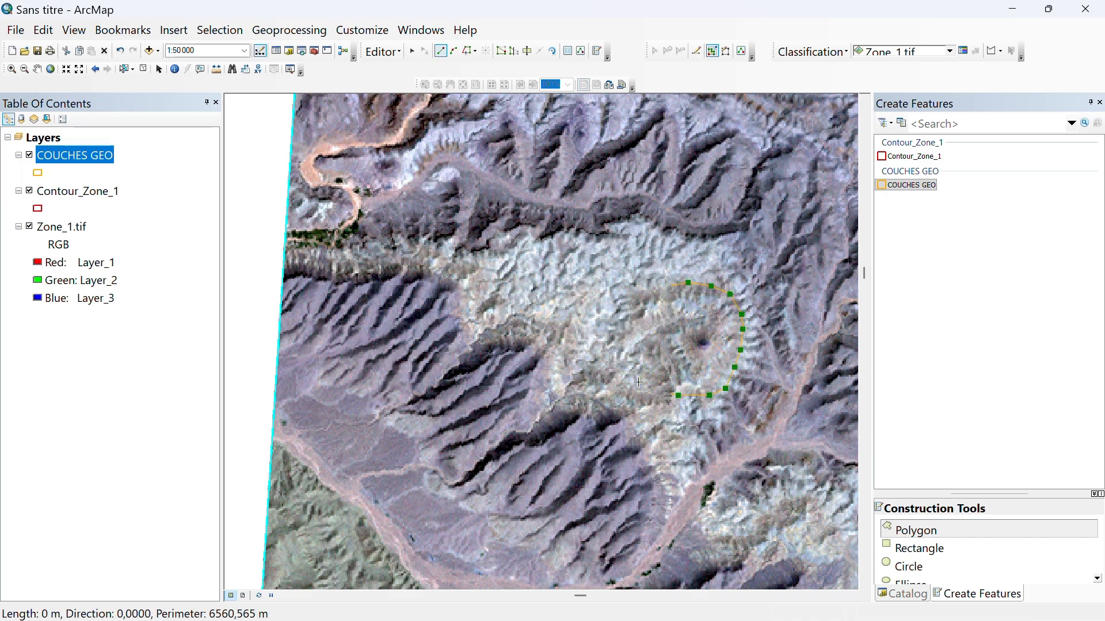
pyautogui.click(620, 377)
pyautogui.click(606, 364)
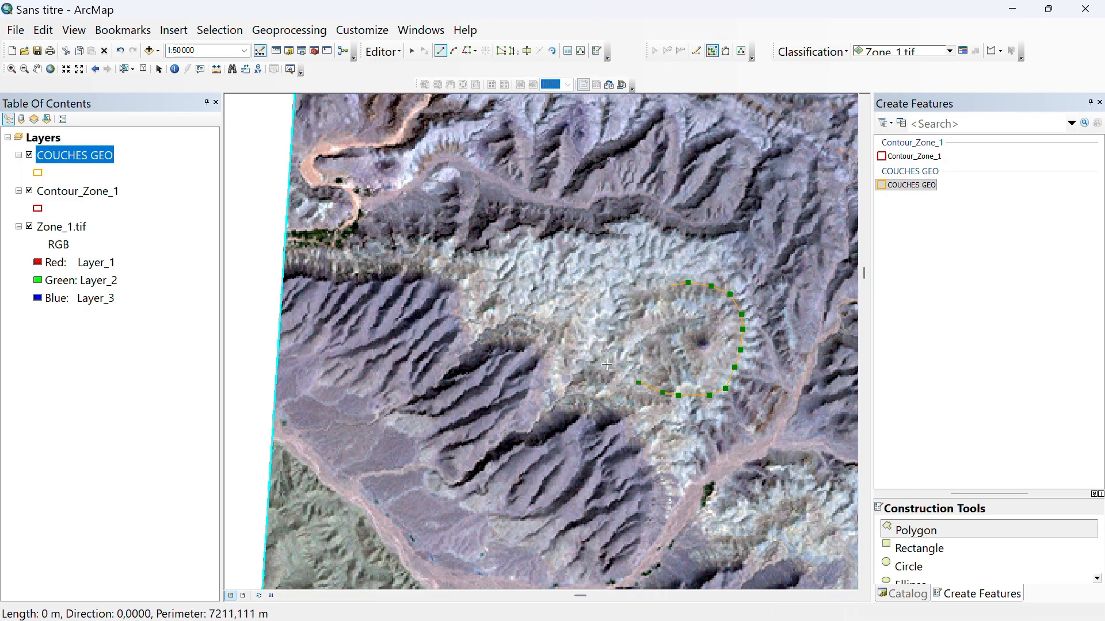
pyautogui.click(603, 353)
pyautogui.click(609, 335)
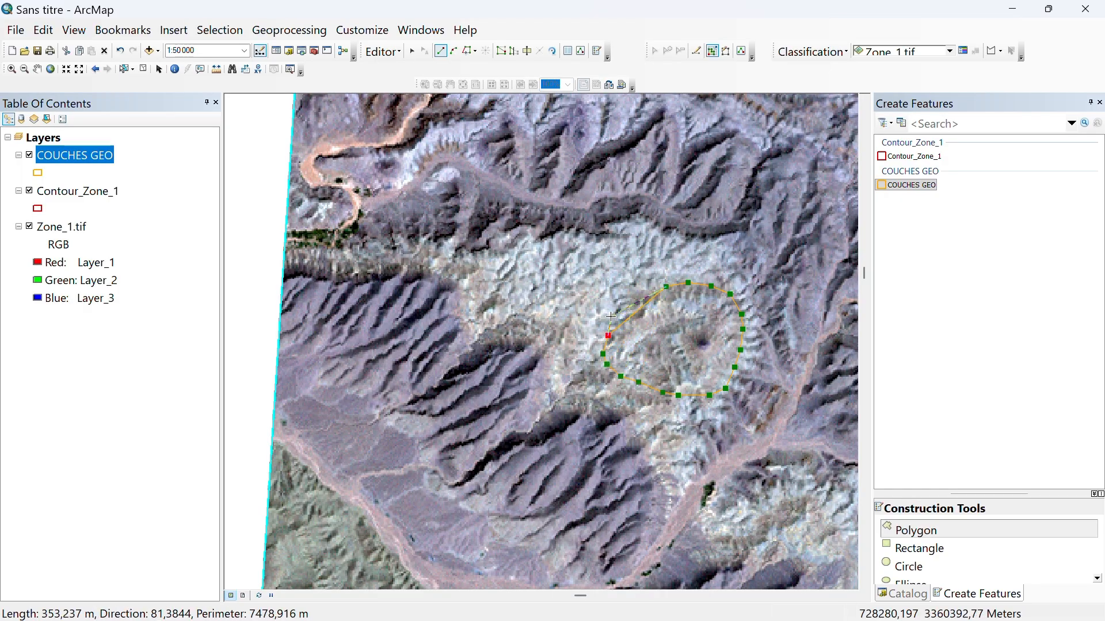
pyautogui.click(611, 316)
pyautogui.click(627, 302)
pyautogui.doubleClick(645, 290)
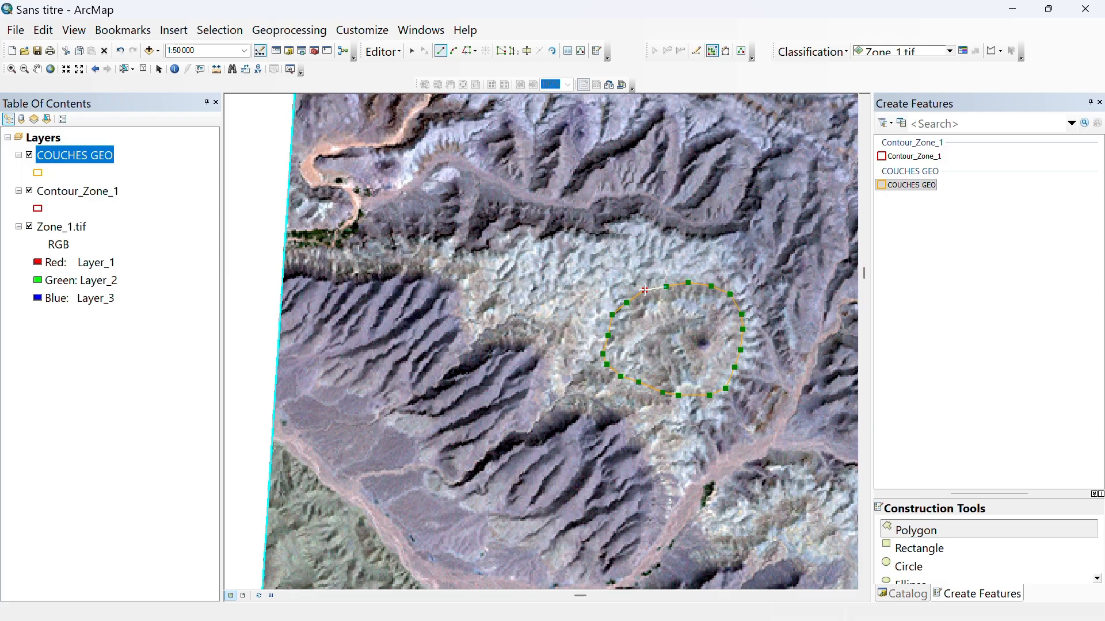
pyautogui.rightClick(645, 291)
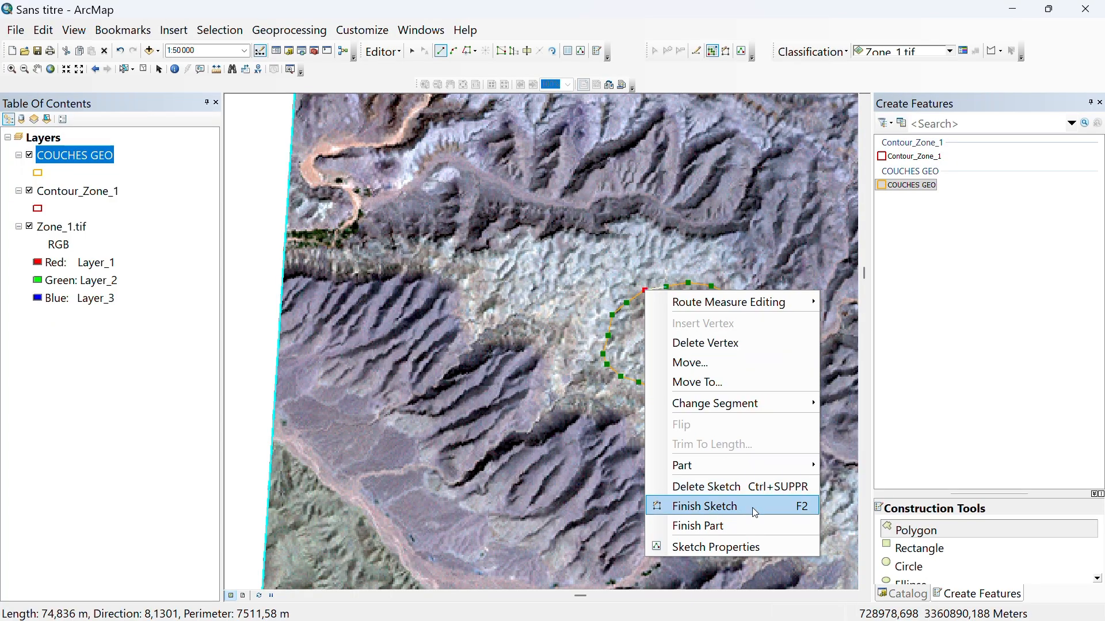
pyautogui.click(756, 512)
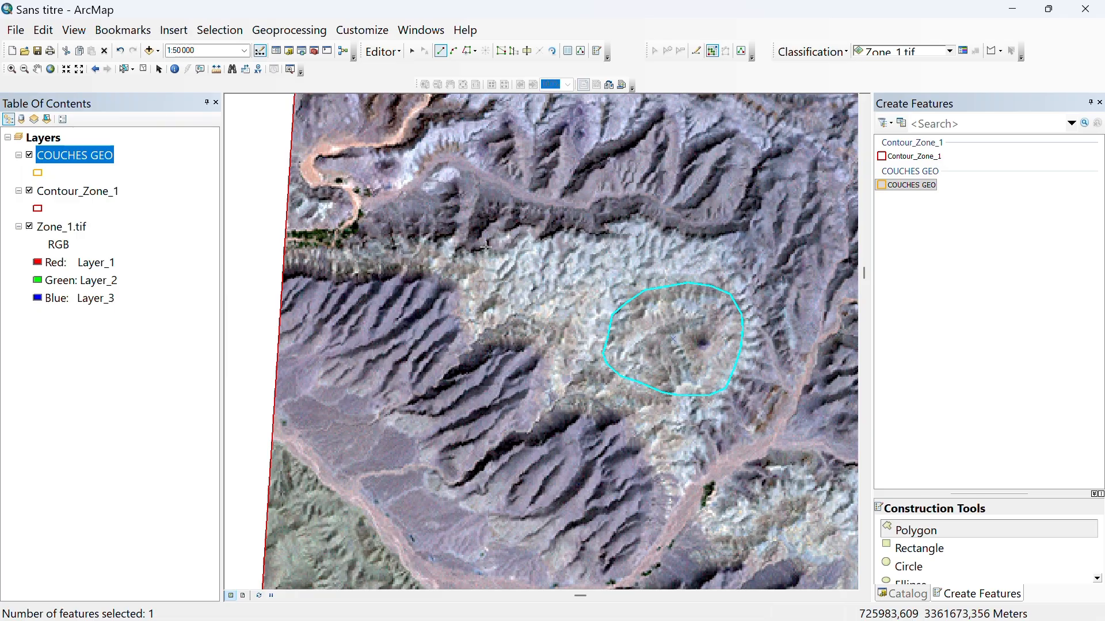
# Start a second COUCHES GEO polygon southwest of the first, tracing the northern edge and rounded northeast tip of the dark ridge
pyautogui.click(440, 379)
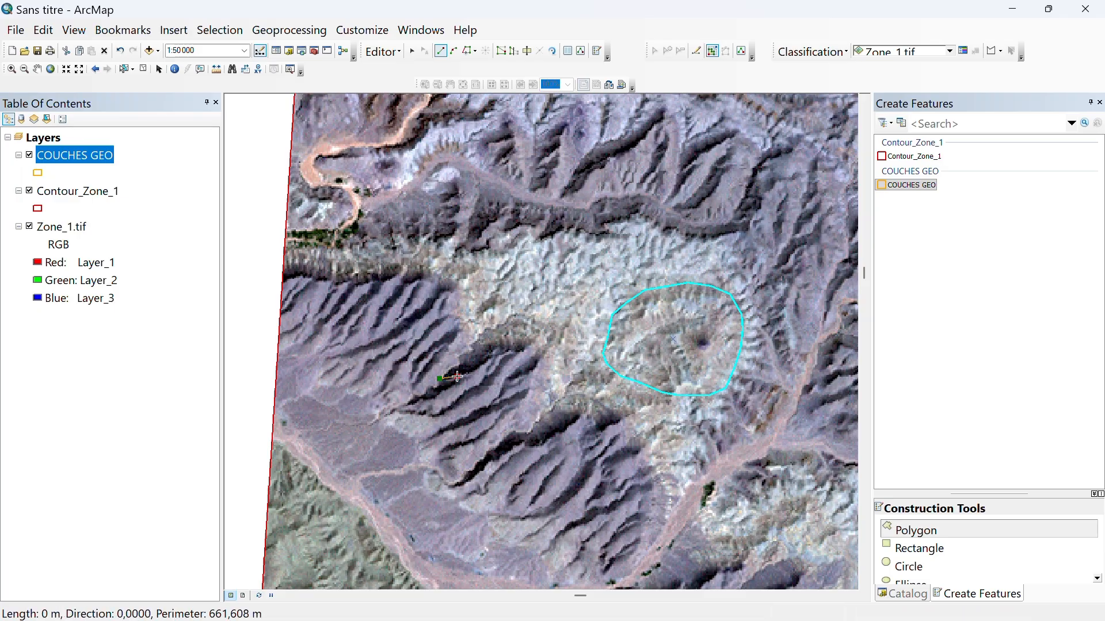
pyautogui.click(457, 377)
pyautogui.click(472, 371)
pyautogui.click(488, 361)
pyautogui.click(499, 352)
pyautogui.click(517, 349)
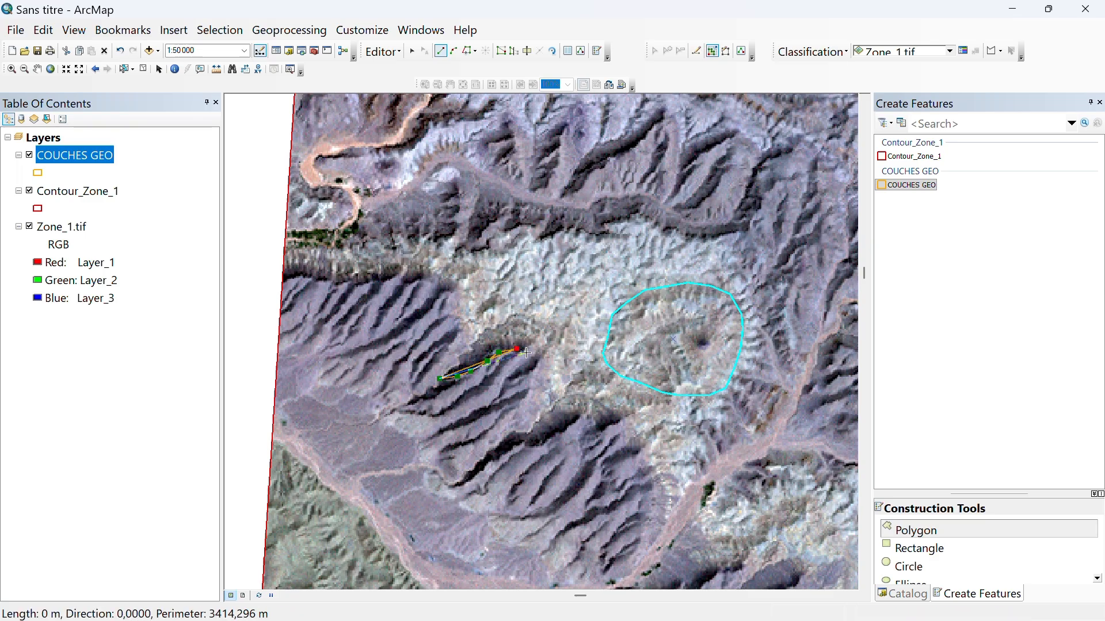
pyautogui.click(527, 354)
pyautogui.click(537, 360)
pyautogui.click(543, 375)
pyautogui.click(544, 392)
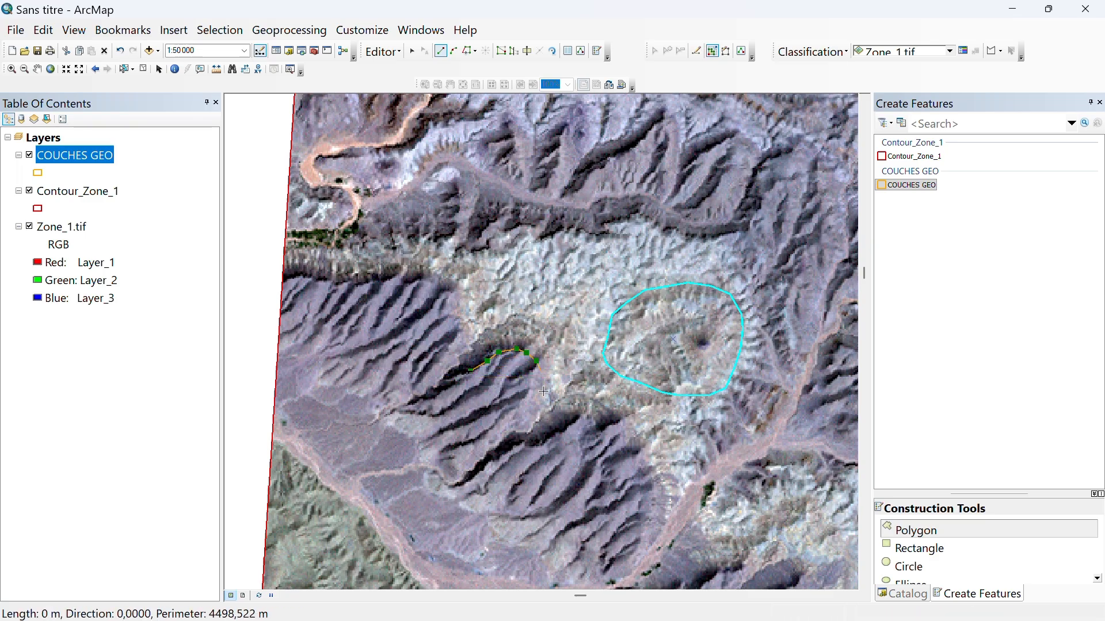
# Continue the polygon boundary into the narrow notch between the two dark ridges and back out to the northeast
pyautogui.click(539, 408)
pyautogui.click(532, 421)
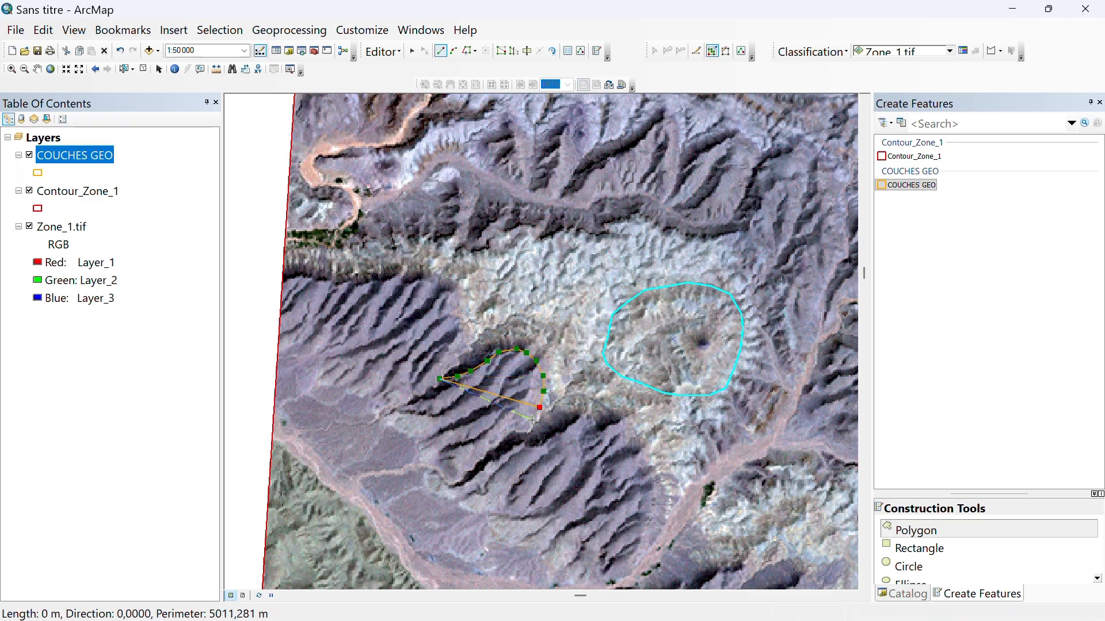
pyautogui.click(526, 433)
pyautogui.click(542, 420)
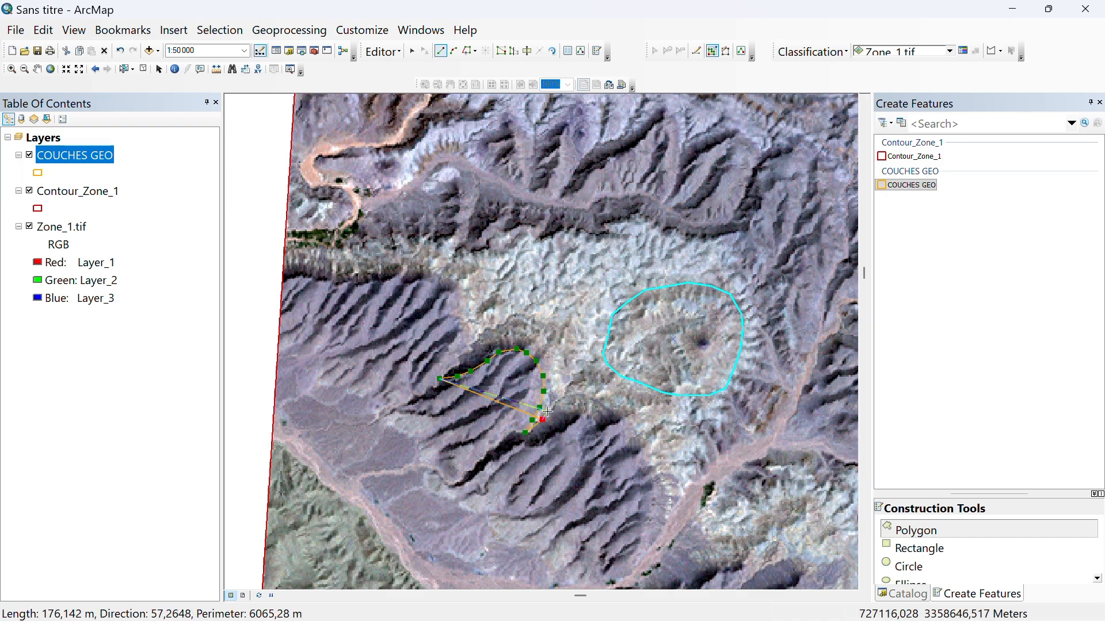
pyautogui.click(557, 404)
pyautogui.click(570, 395)
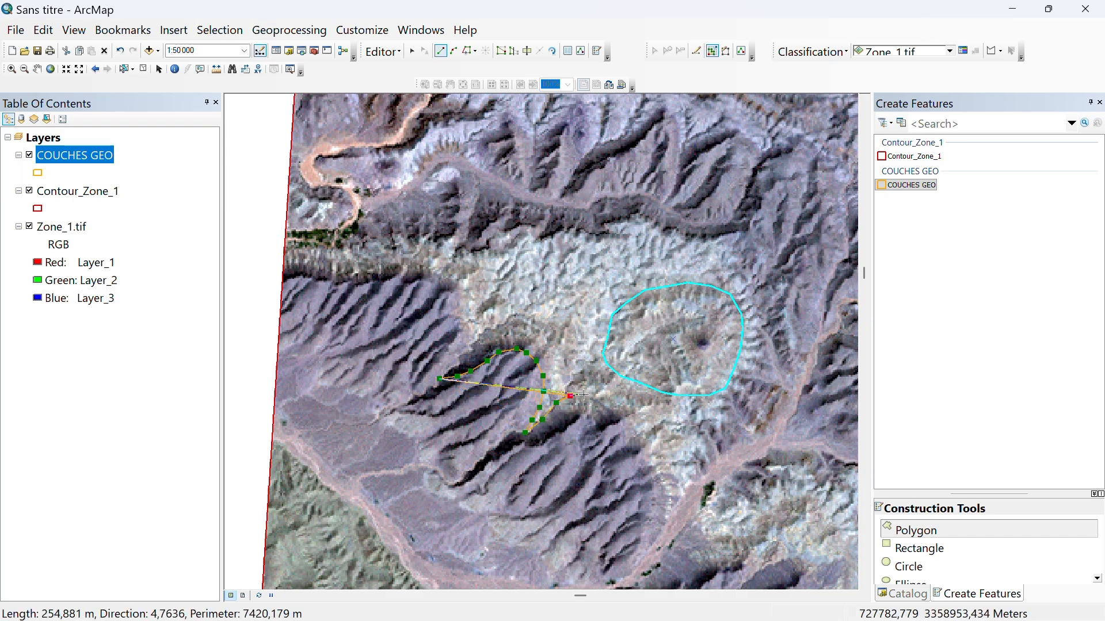
pyautogui.click(585, 395)
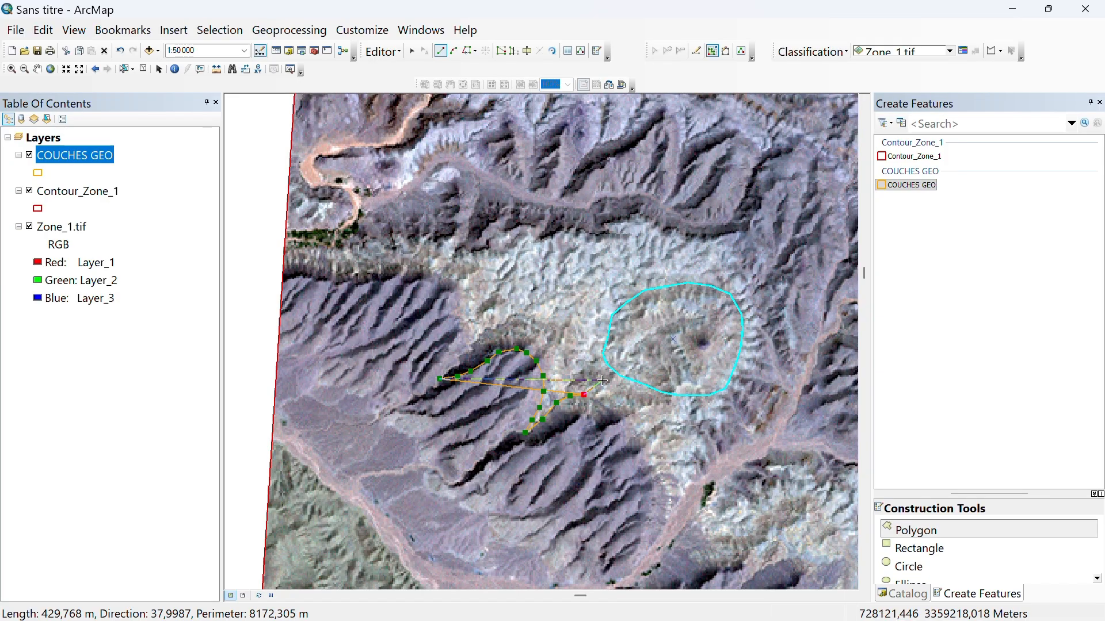
pyautogui.click(602, 381)
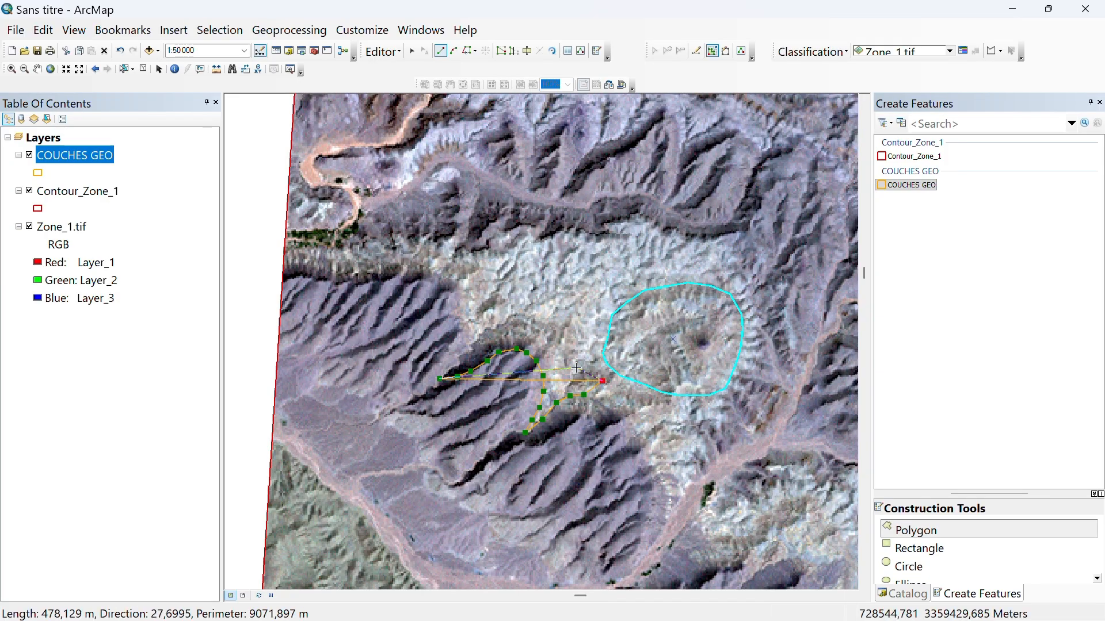
pyautogui.scroll(5, 574, 386)
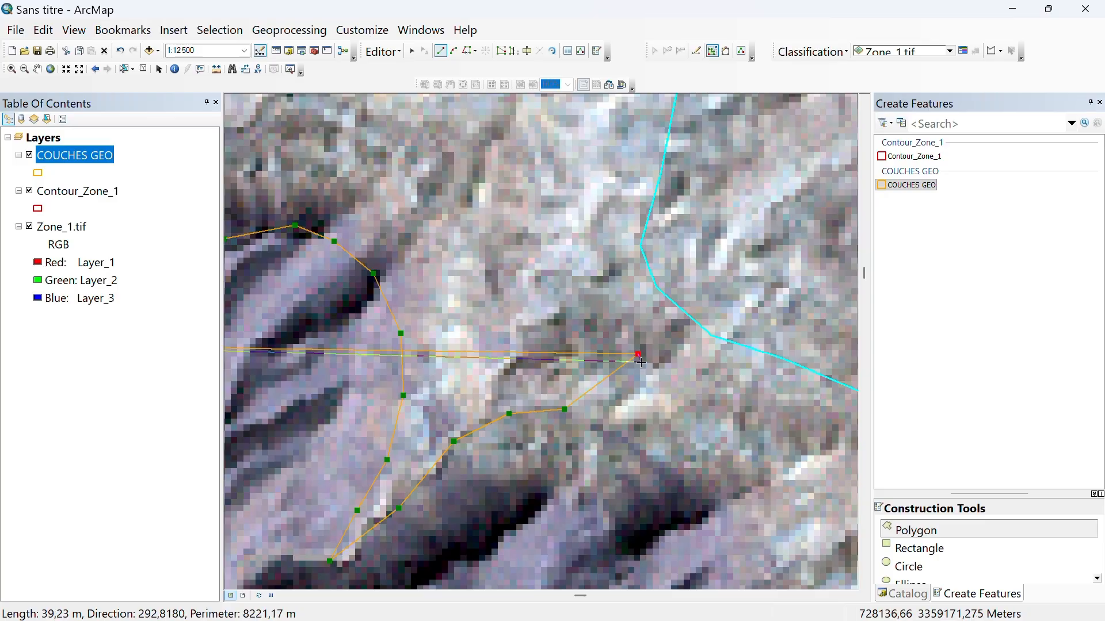
pyautogui.rightClick(635, 352)
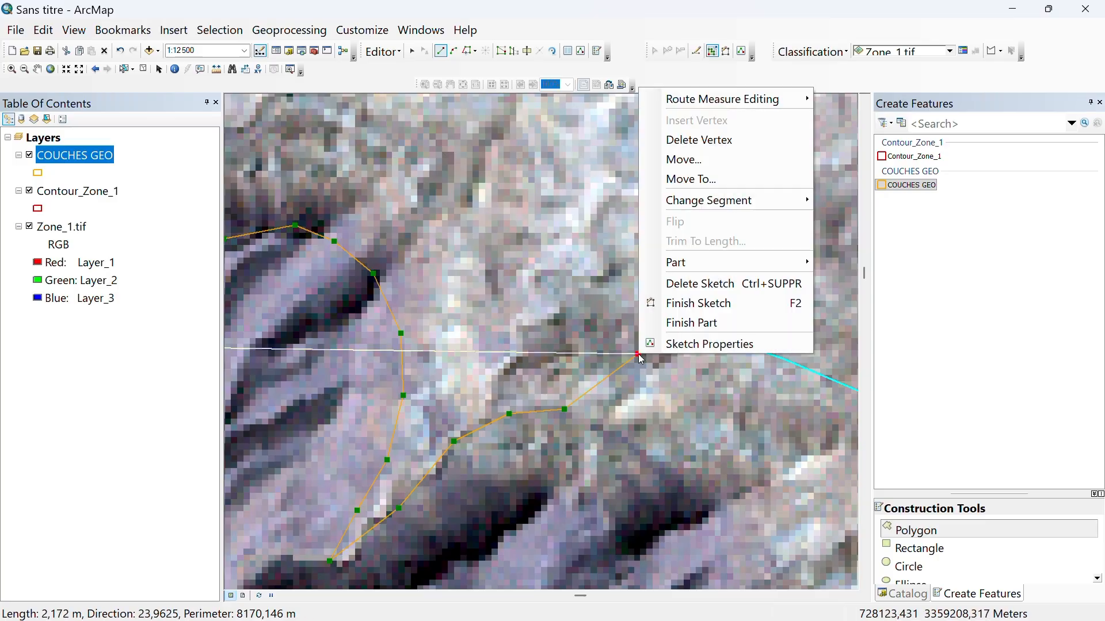
pyautogui.click(708, 145)
pyautogui.click(564, 410)
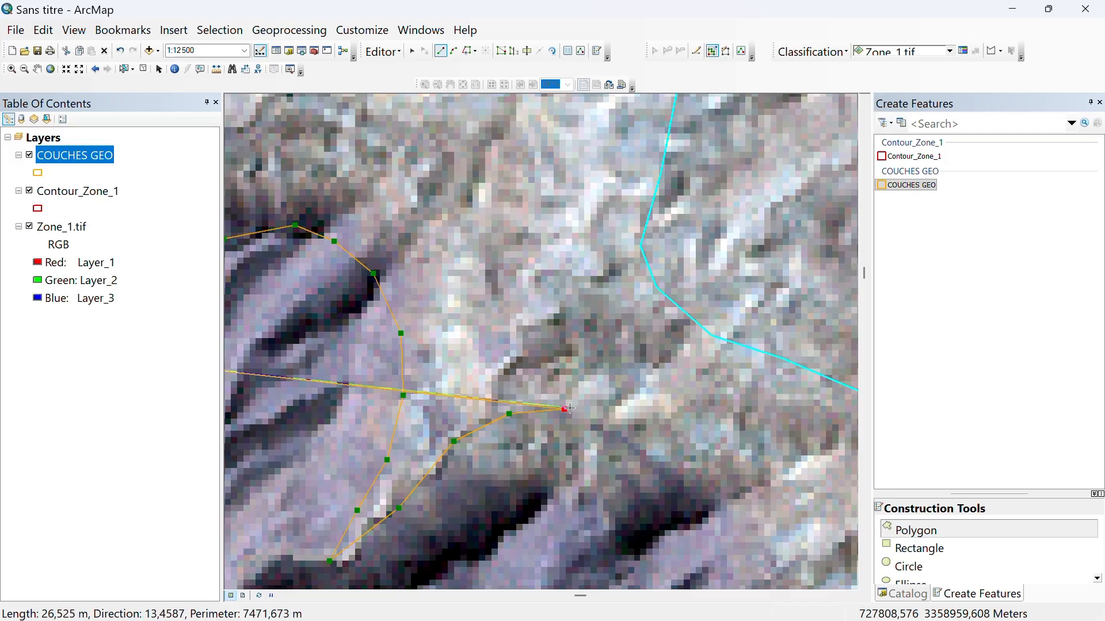
pyautogui.rightClick(565, 409)
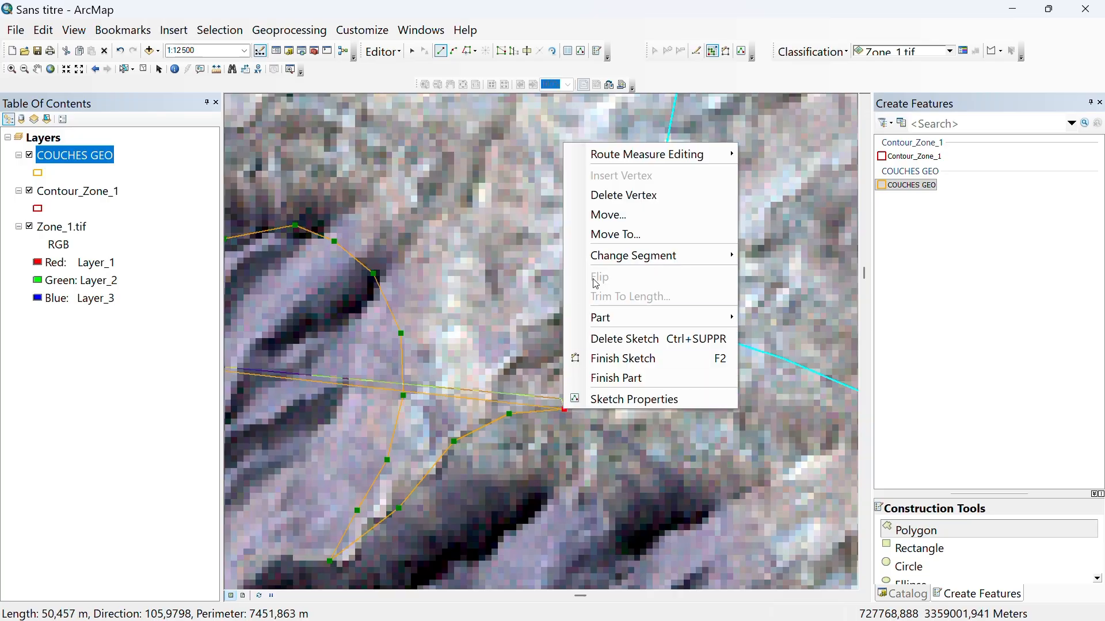
pyautogui.click(646, 194)
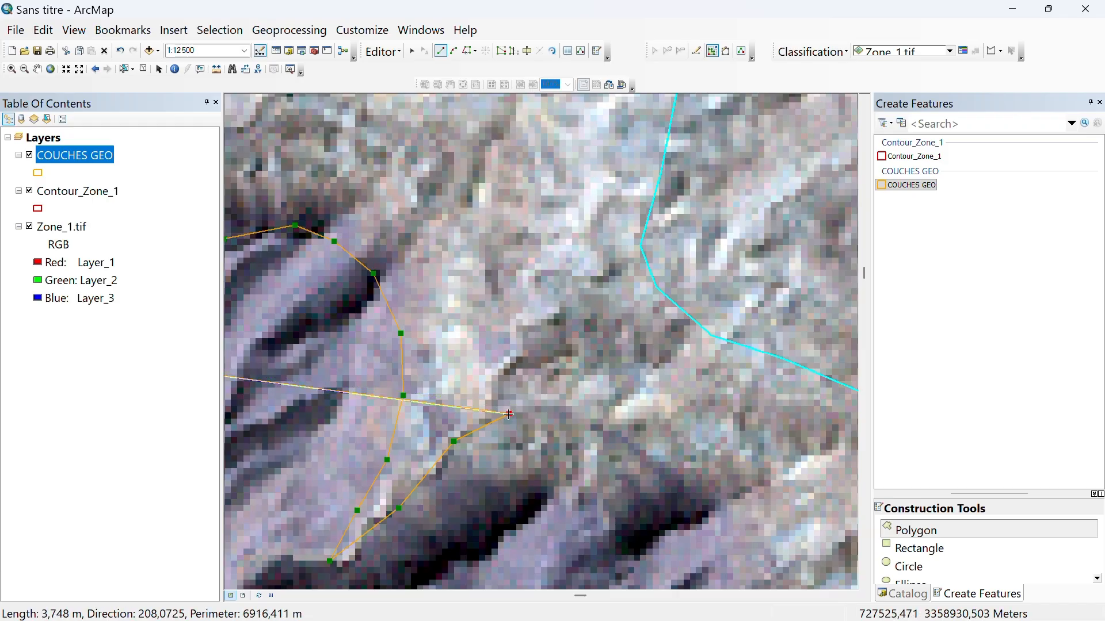
pyautogui.rightClick(510, 414)
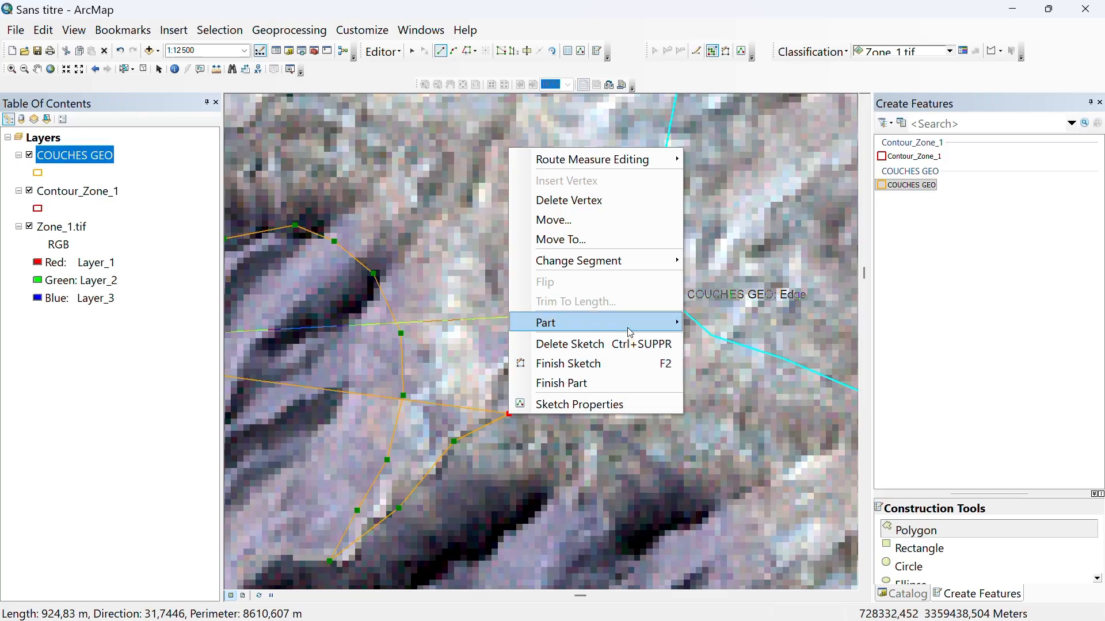
pyautogui.moveTo(631, 332)
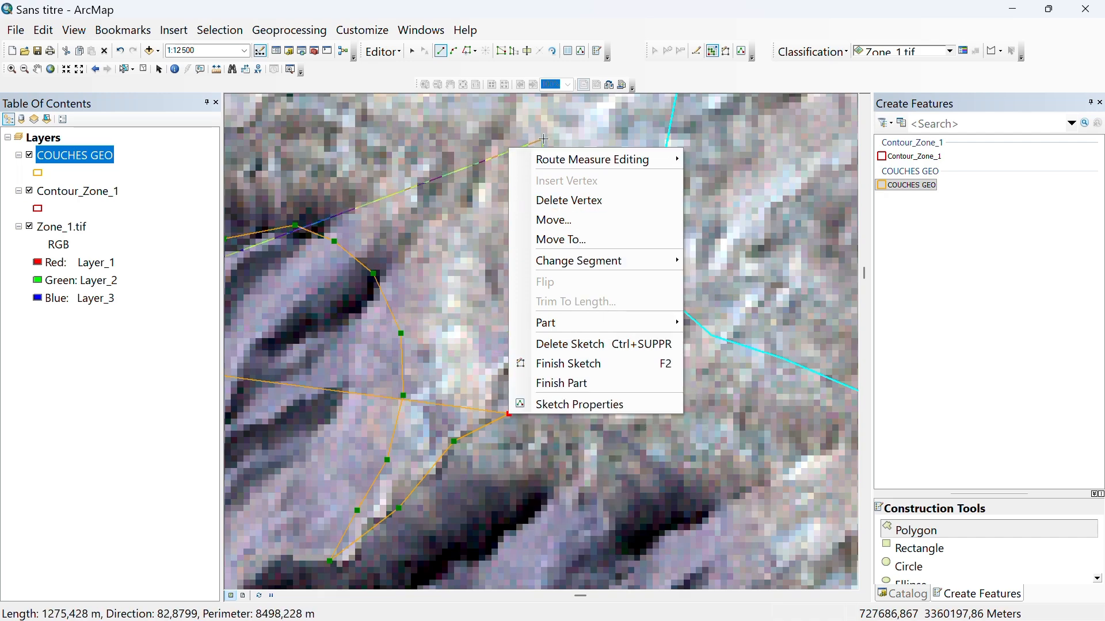
pyautogui.click(552, 201)
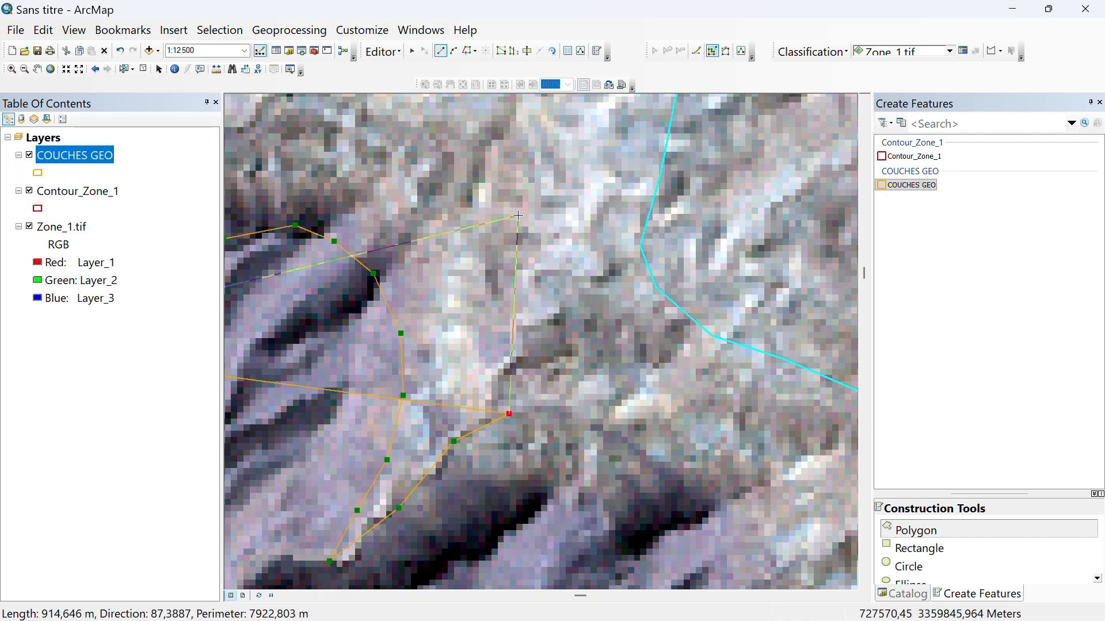
# Extend the polygon boundary around the rounded northern tip of the second dark ridge, following its contact with the light-coloured terrain
pyautogui.click(565, 414)
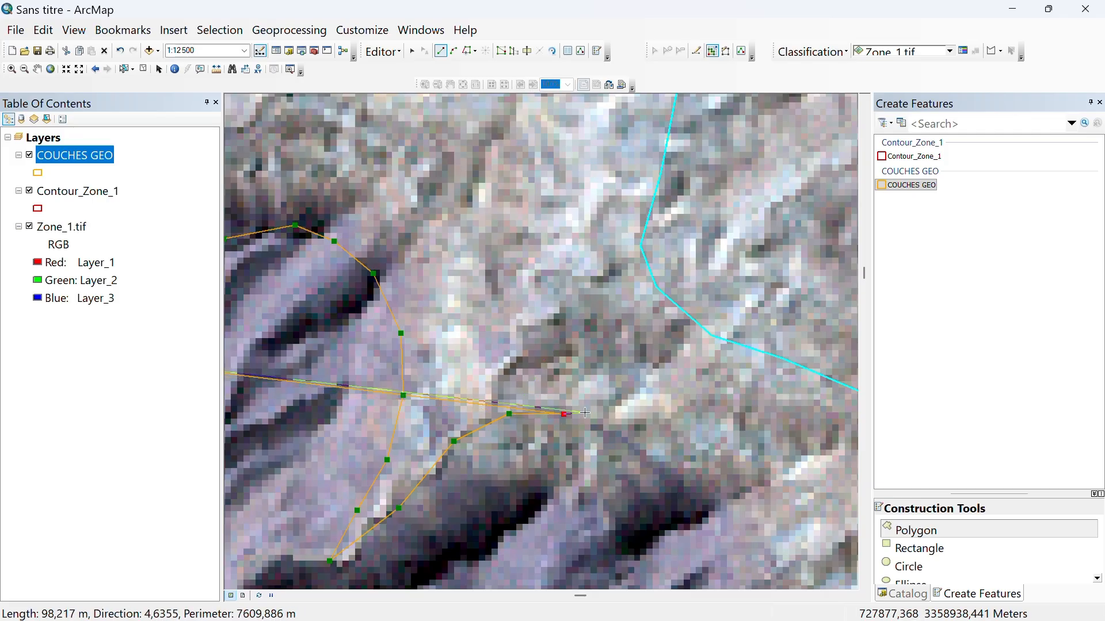
pyautogui.click(621, 437)
pyautogui.click(660, 463)
pyautogui.click(682, 483)
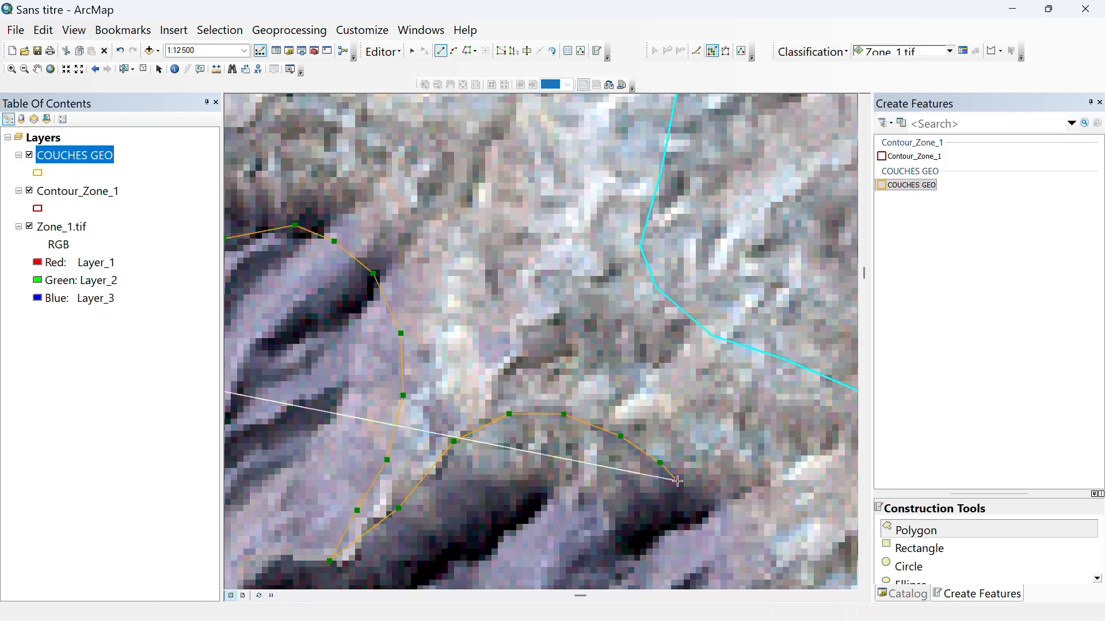
pyautogui.click(698, 507)
pyautogui.scroll(3, 698, 507)
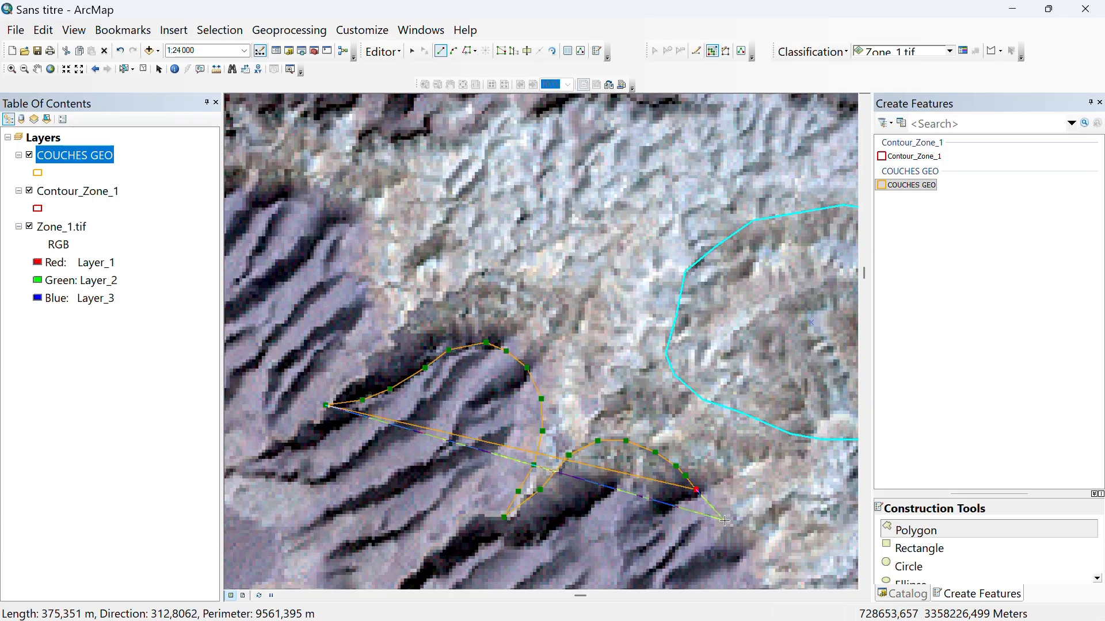
pyautogui.click(720, 518)
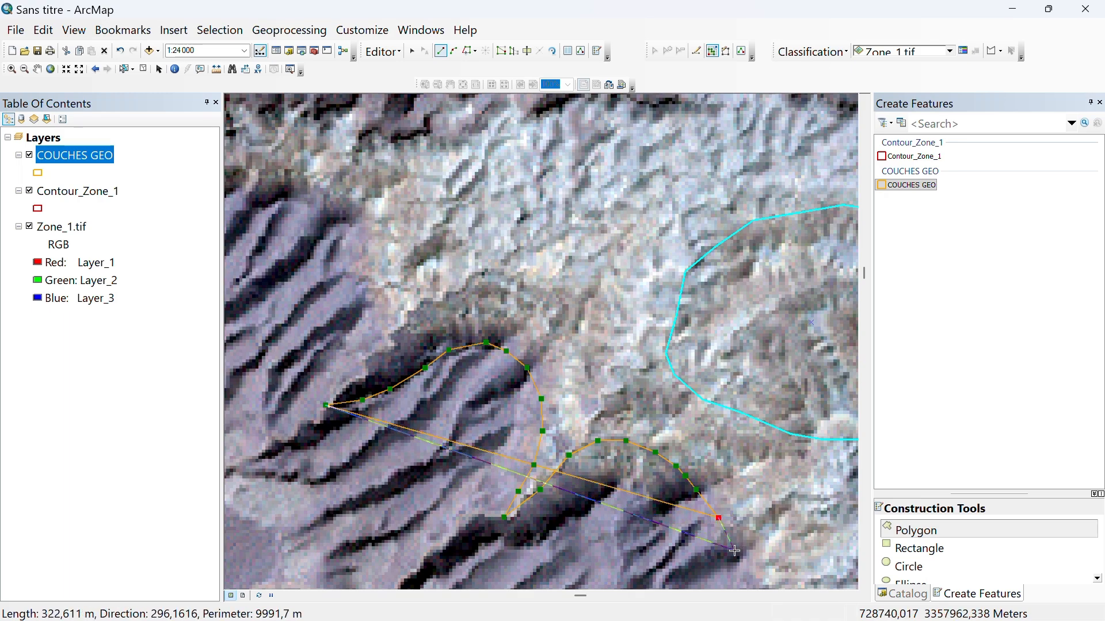
# Resume the COUCHES GEO polygon and trace its boundary southeast along the second ridge's eastern edge down to the pinkish riverbed
pyautogui.click(38, 70)
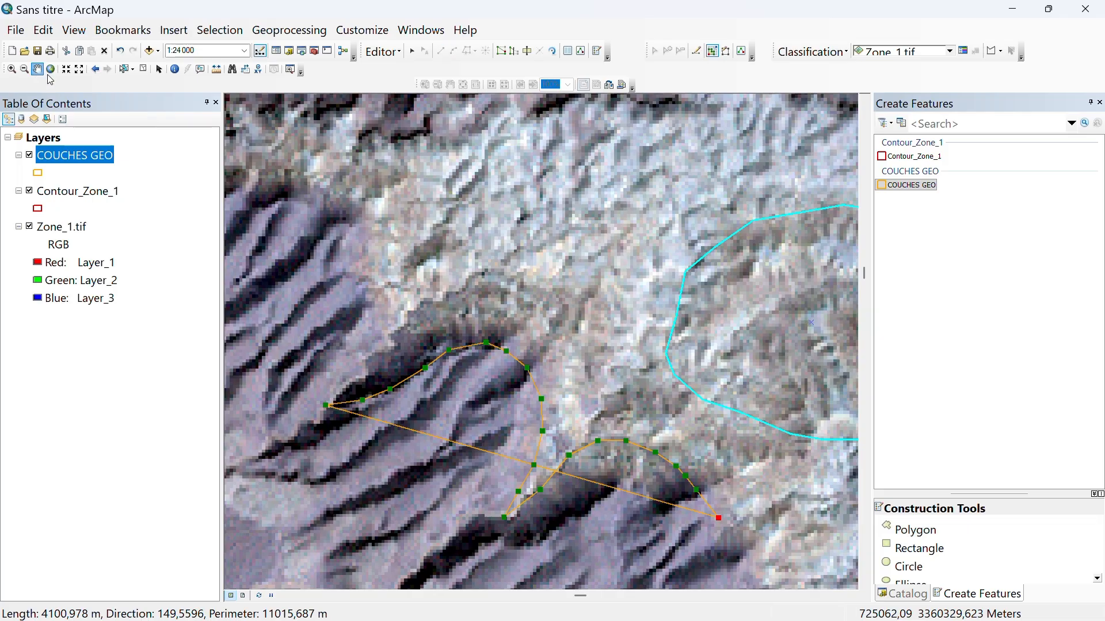
pyautogui.moveTo(605, 402)
pyautogui.mouseDown()
pyautogui.moveTo(607, 317)
pyautogui.moveTo(573, 273)
pyautogui.mouseUp()
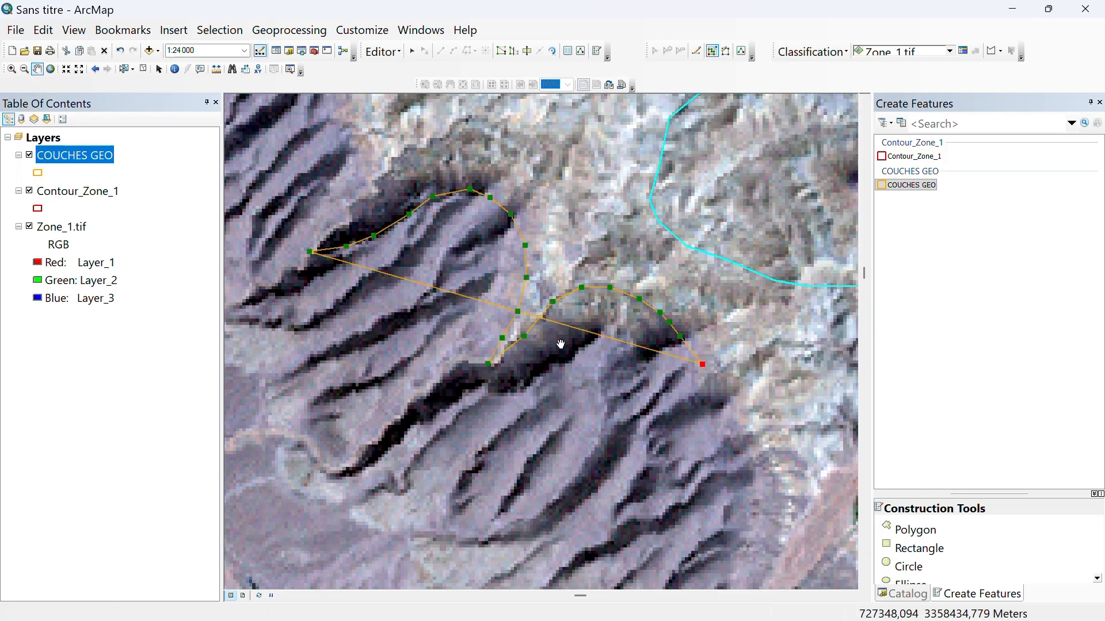
pyautogui.moveTo(554, 362); pyautogui.dragTo(573, 318)
pyautogui.moveTo(563, 386); pyautogui.dragTo(572, 353)
pyautogui.moveTo(577, 403); pyautogui.dragTo(590, 381)
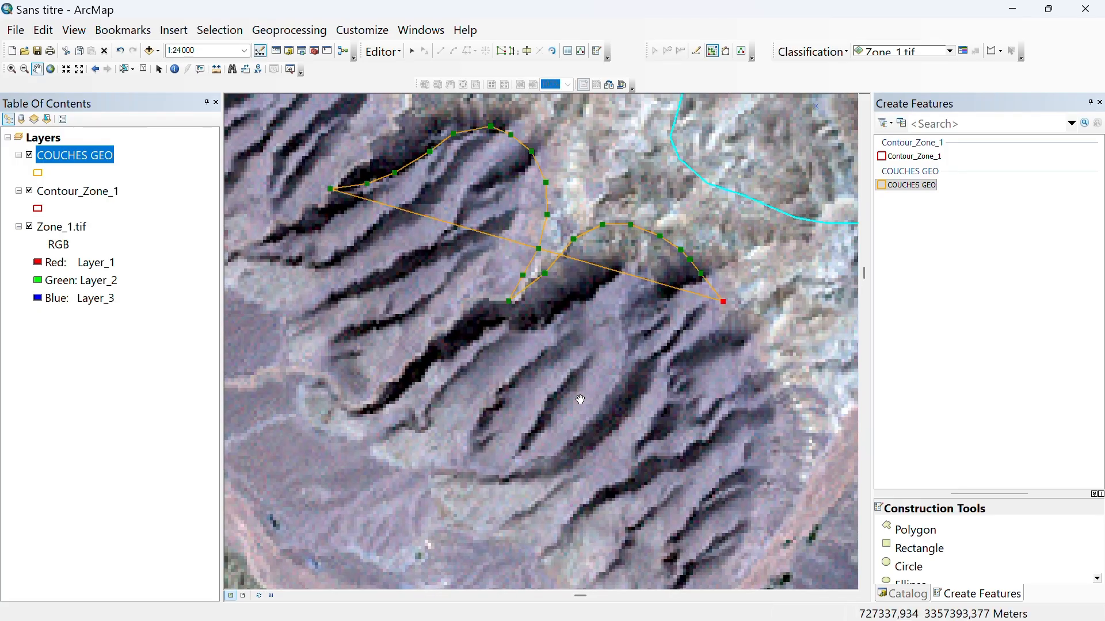
pyautogui.moveTo(594, 423); pyautogui.dragTo(611, 380)
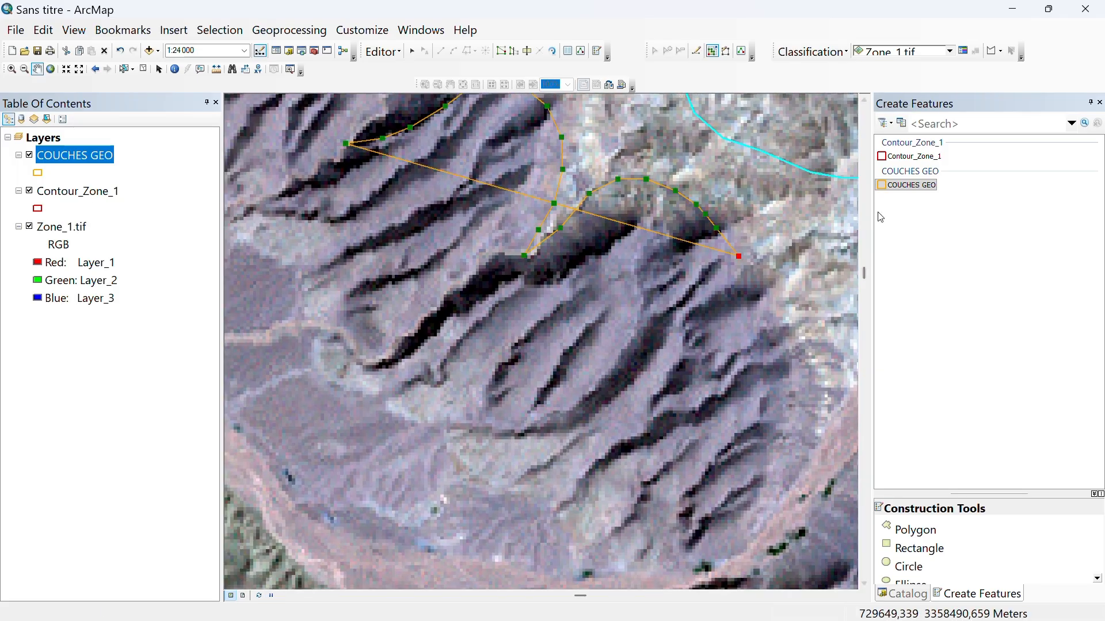
pyautogui.click(900, 191)
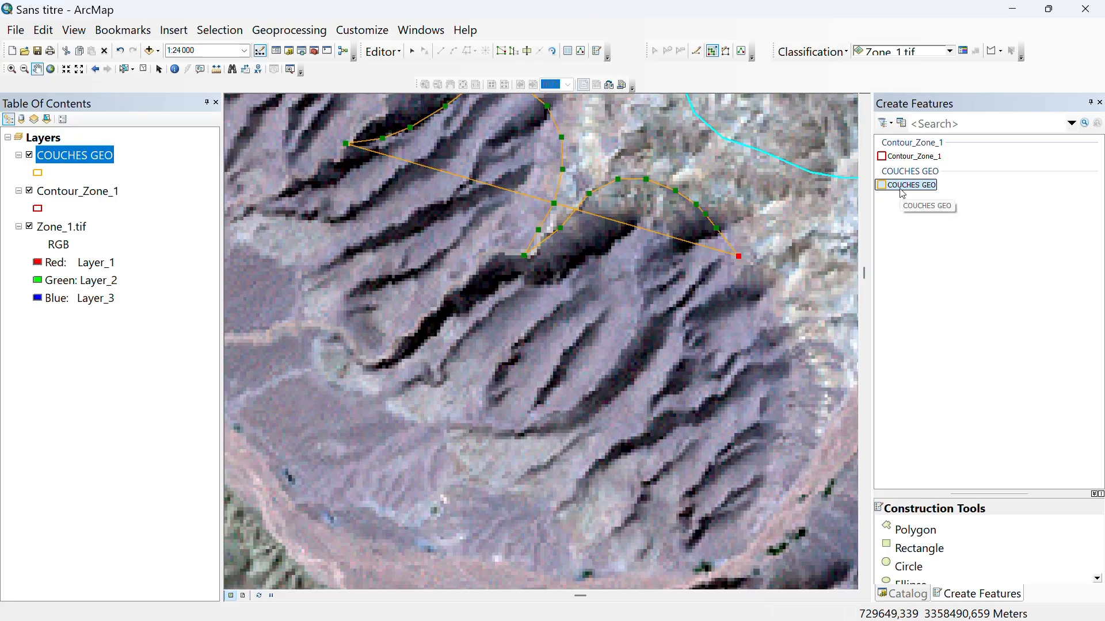
pyautogui.click(902, 193)
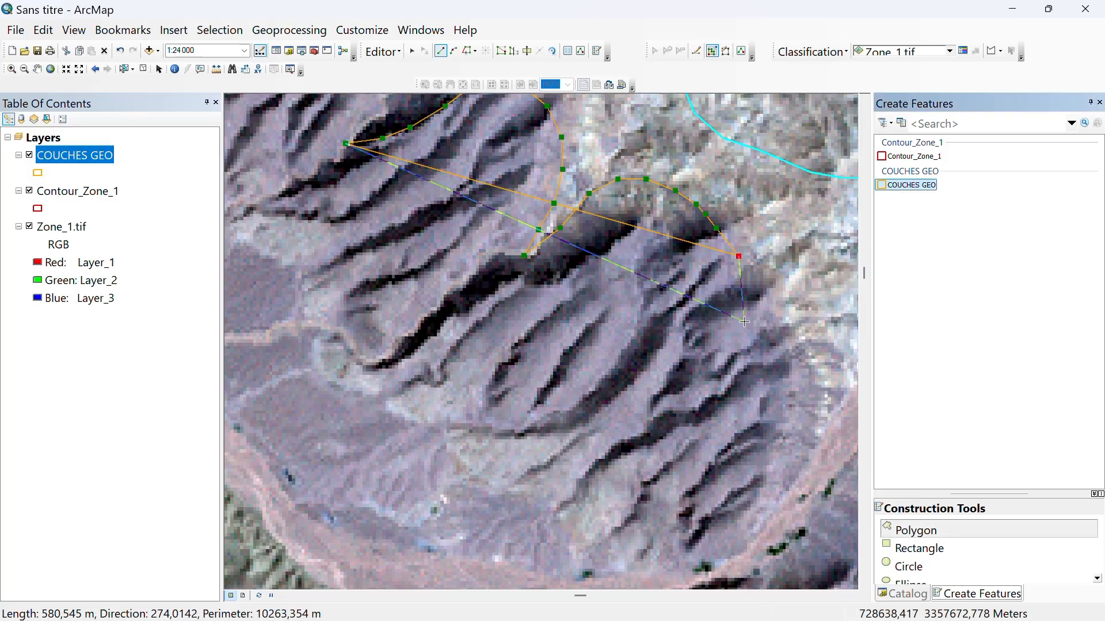
pyautogui.click(763, 298)
pyautogui.click(811, 355)
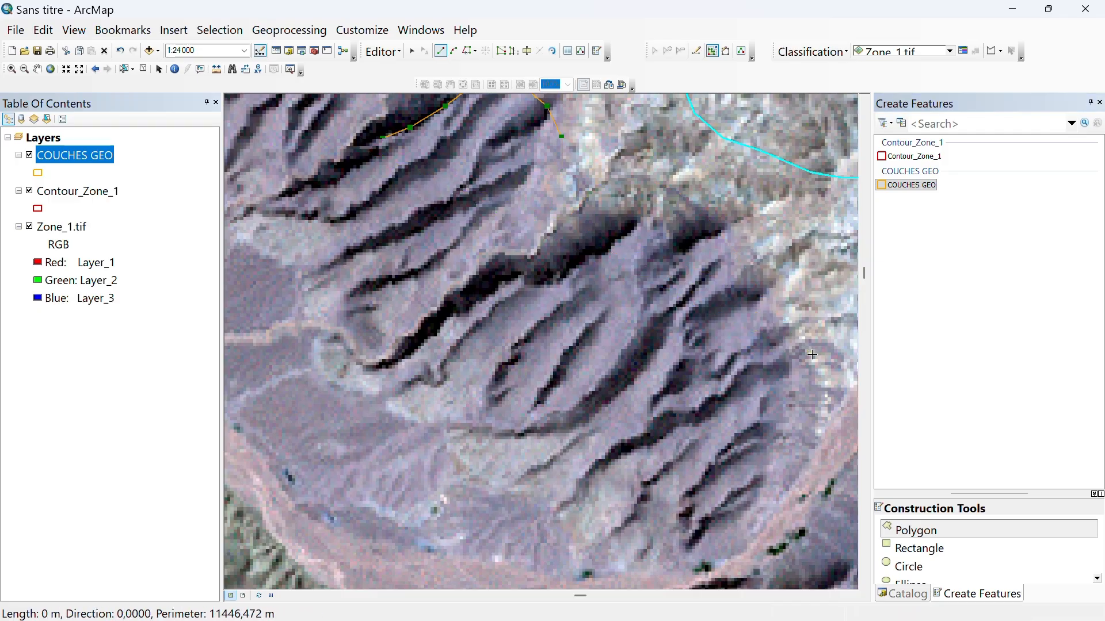
pyautogui.click(820, 385)
pyautogui.click(824, 413)
pyautogui.click(814, 437)
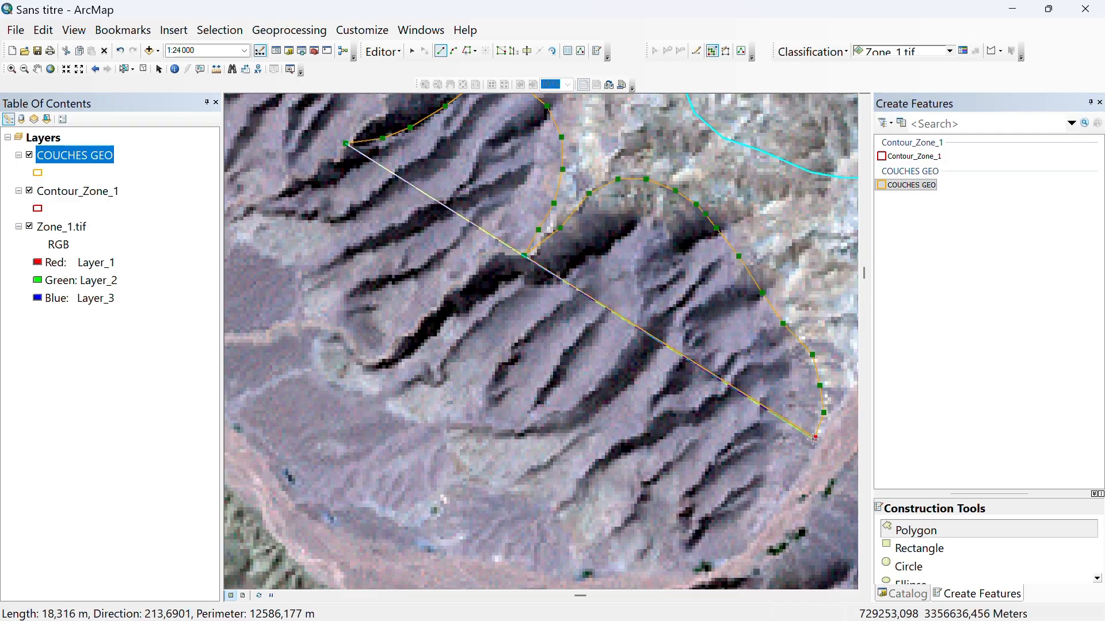
pyautogui.click(807, 468)
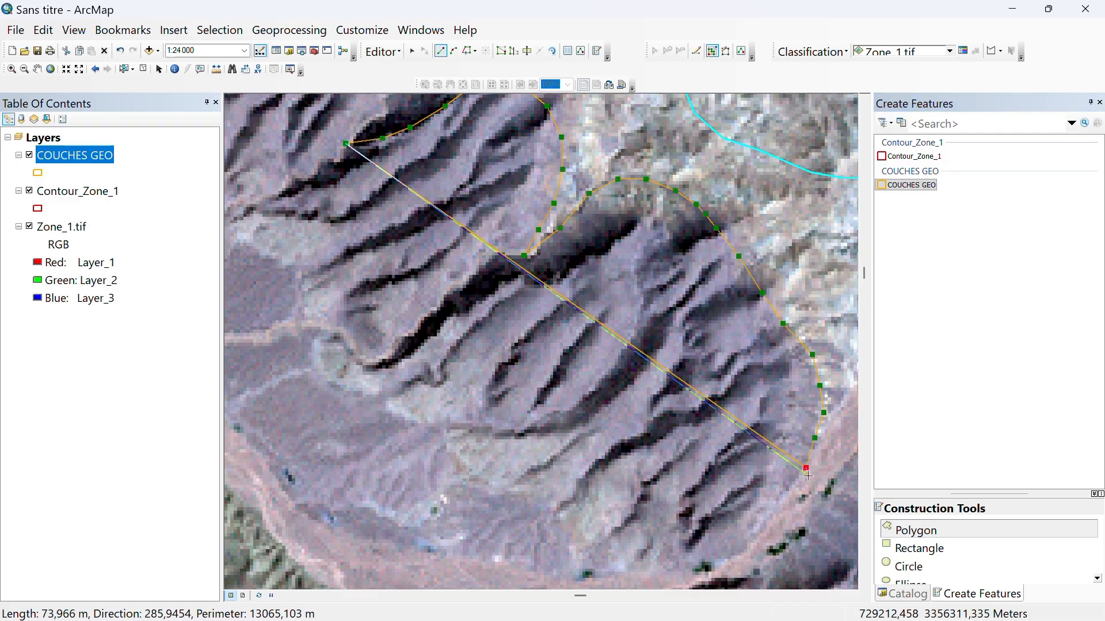
# Carry the polygon boundary southwest and west along the riverbed around the ridge's southern end
pyautogui.click(784, 502)
pyautogui.click(763, 531)
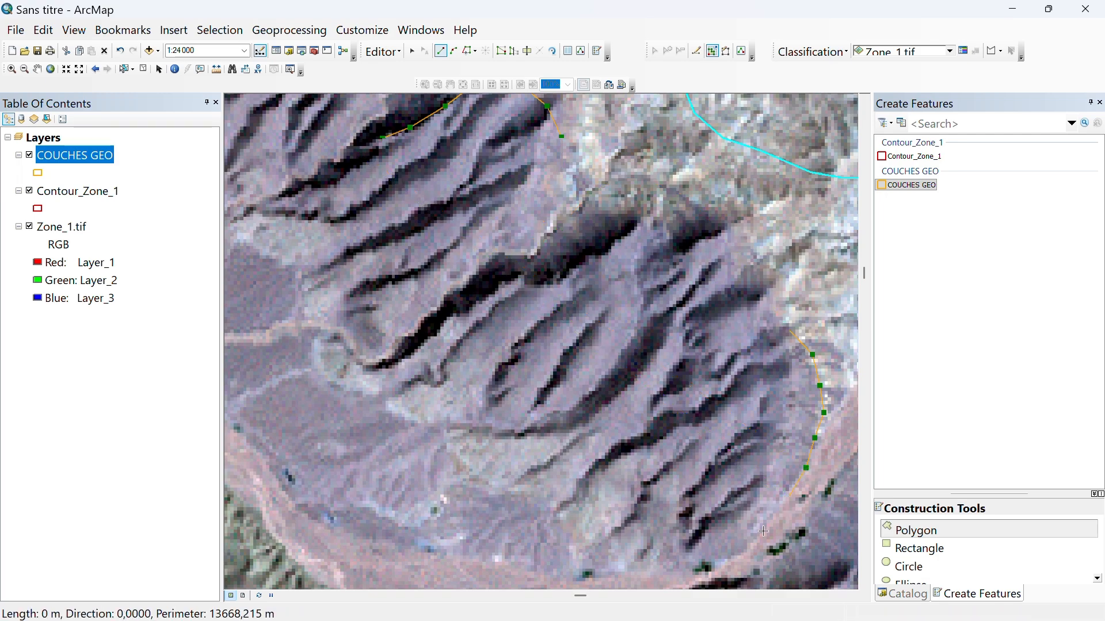
pyautogui.click(738, 556)
pyautogui.click(682, 573)
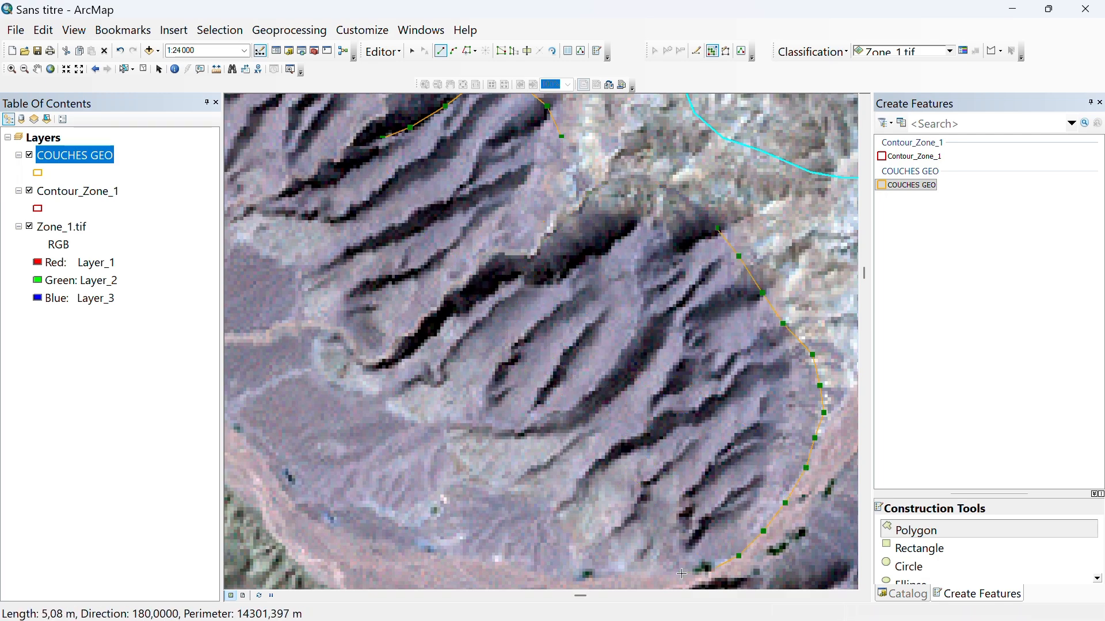
pyautogui.click(634, 567)
pyautogui.click(596, 559)
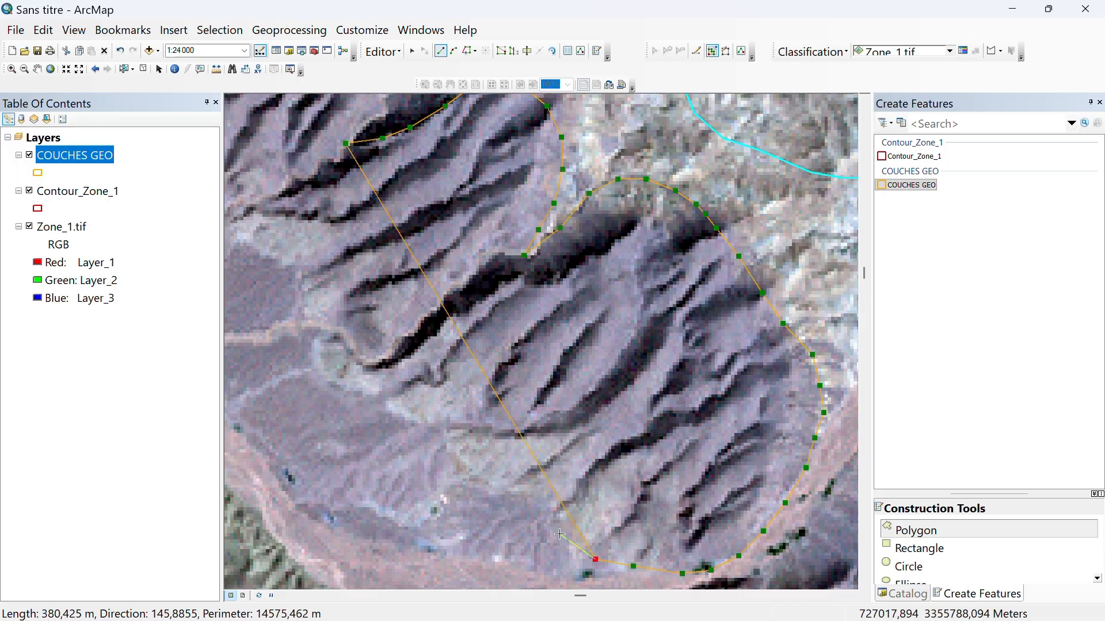
# Extend the COUCHES GEO polygon boundary northwest along the second dark ridge's southwestern foot, following the edge of the light-toned slopes
pyautogui.click(560, 534)
pyautogui.click(558, 511)
pyautogui.click(524, 487)
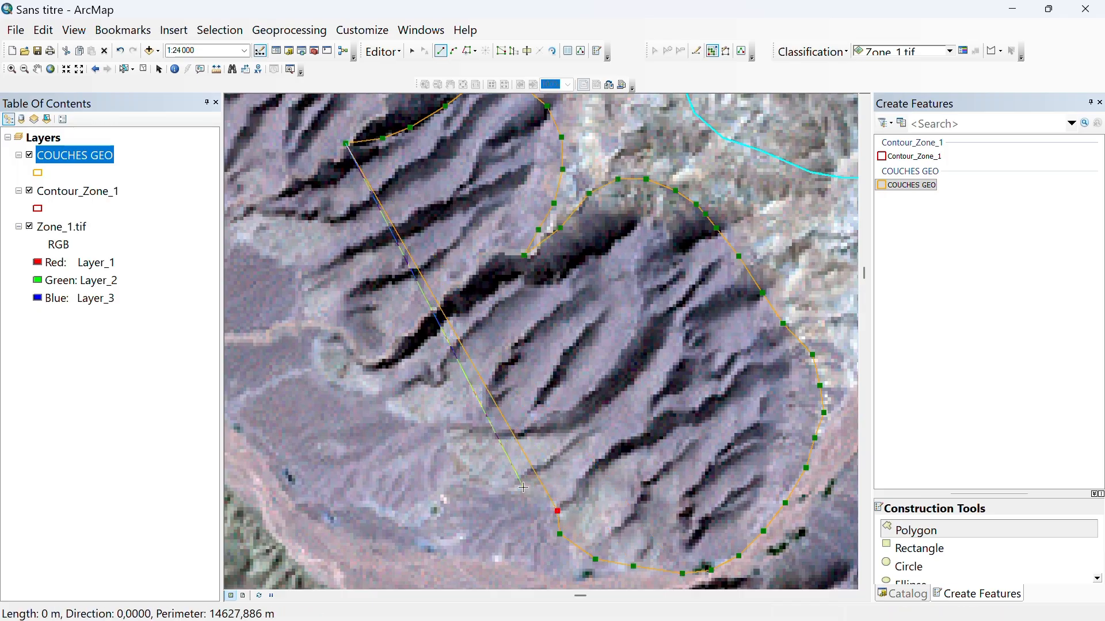
pyautogui.click(487, 489)
pyautogui.click(459, 459)
pyautogui.click(442, 432)
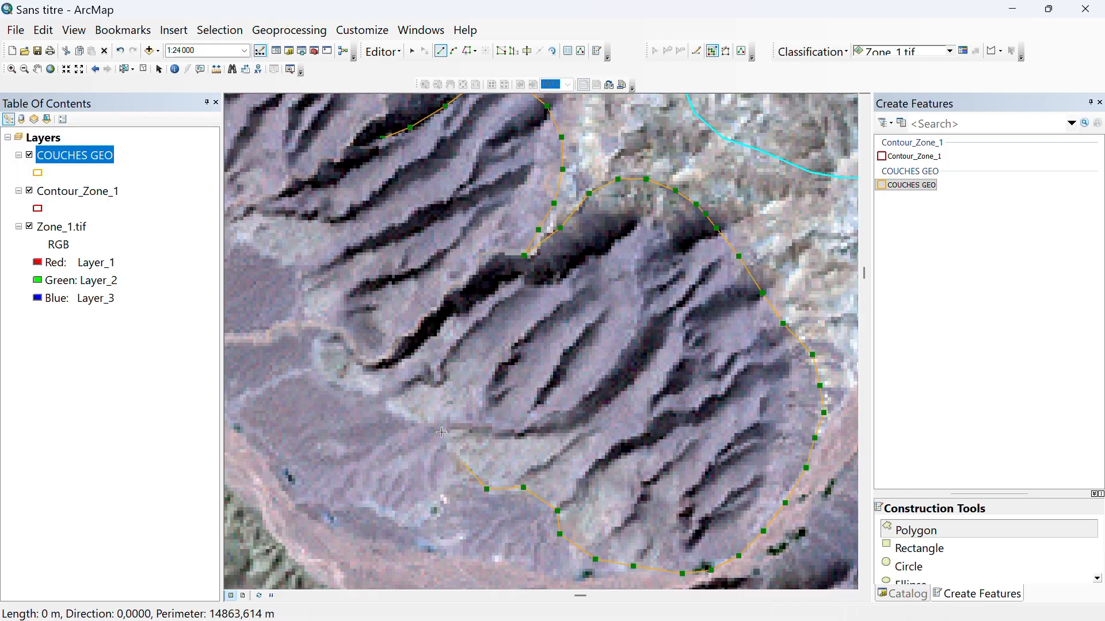
# Carry the polygon boundary northwest past the rounded mound at the ridge gap and along the first dark ridge's southwestern foot
pyautogui.click(407, 417)
pyautogui.click(379, 398)
pyautogui.click(307, 352)
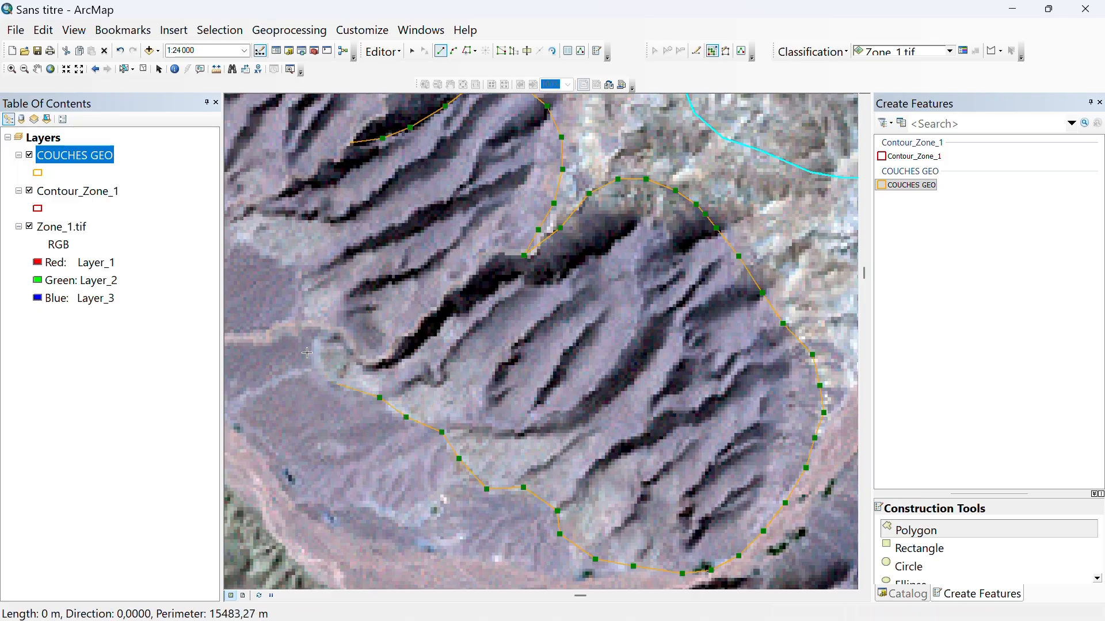
pyautogui.click(312, 326)
pyautogui.click(299, 302)
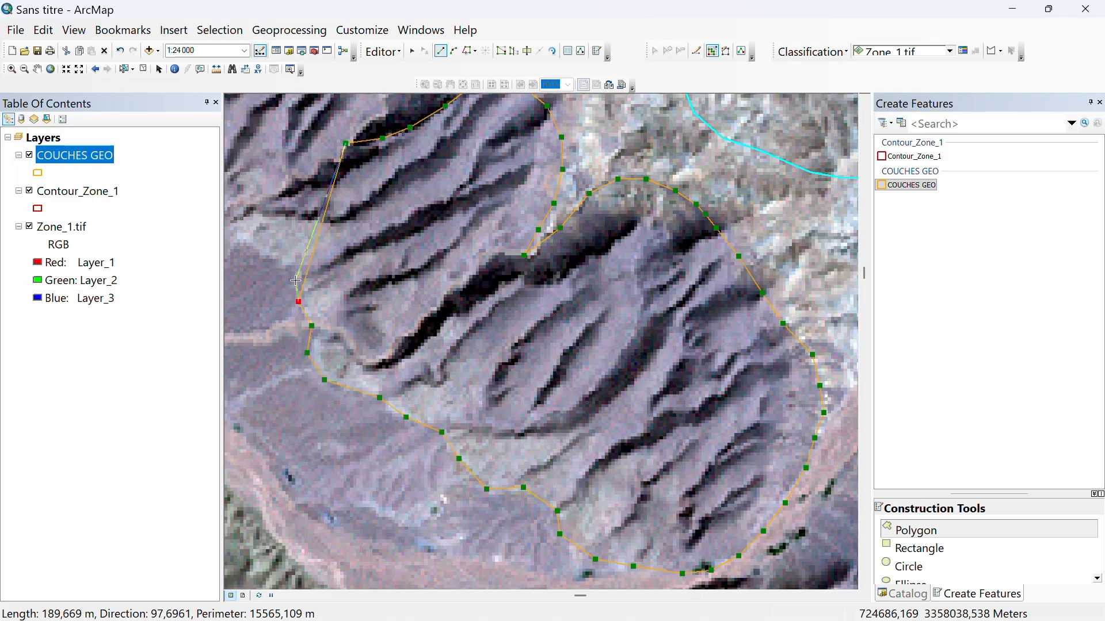
pyautogui.click(297, 273)
pyautogui.click(268, 258)
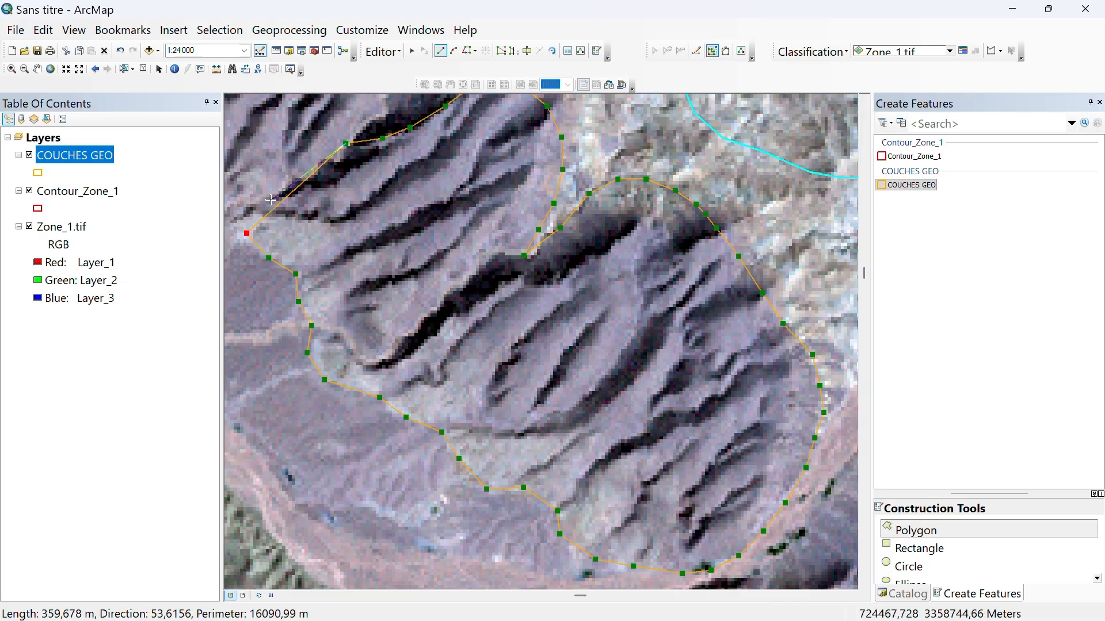
# Trace around the first ridge's western tip, return northeast toward the starting vertex and finish the polygon
pyautogui.click(247, 233)
pyautogui.click(236, 214)
pyautogui.click(291, 191)
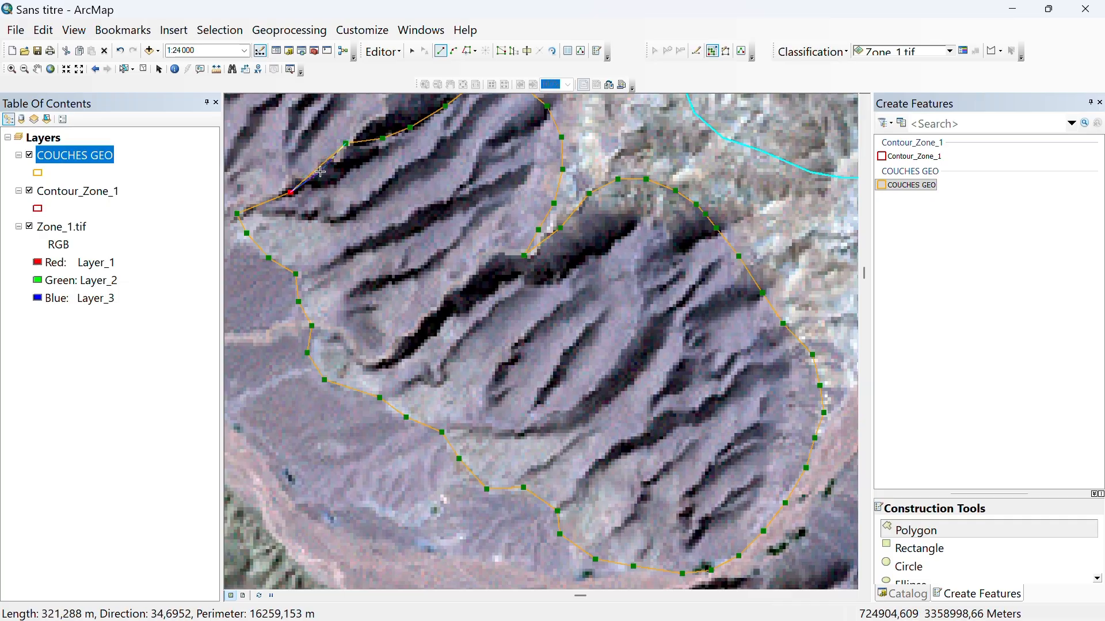
pyautogui.rightClick(290, 196)
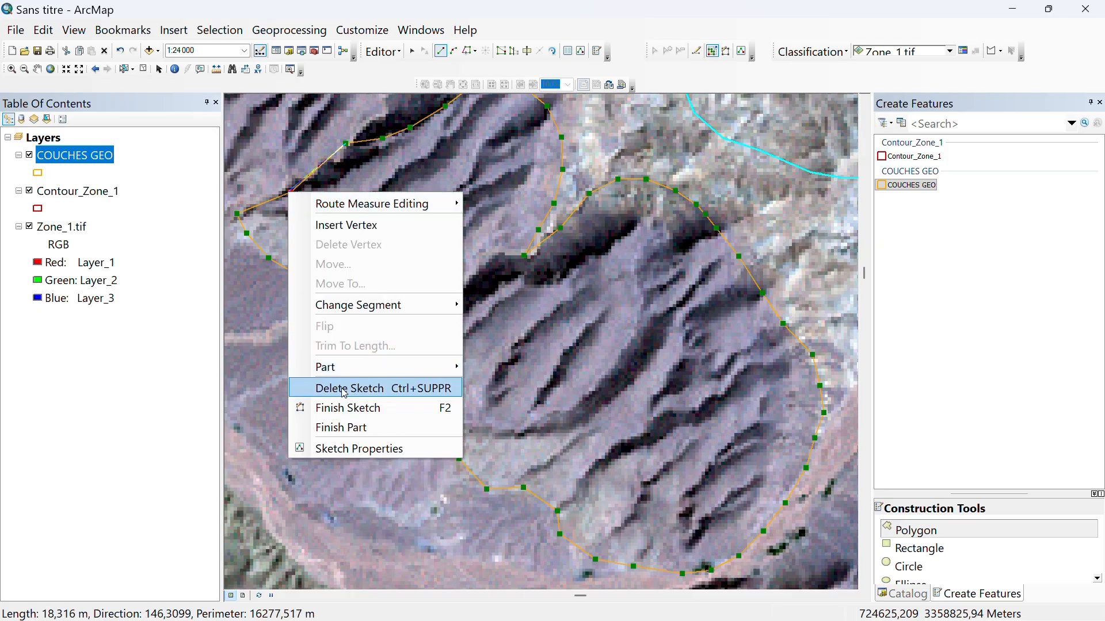
pyautogui.click(298, 165)
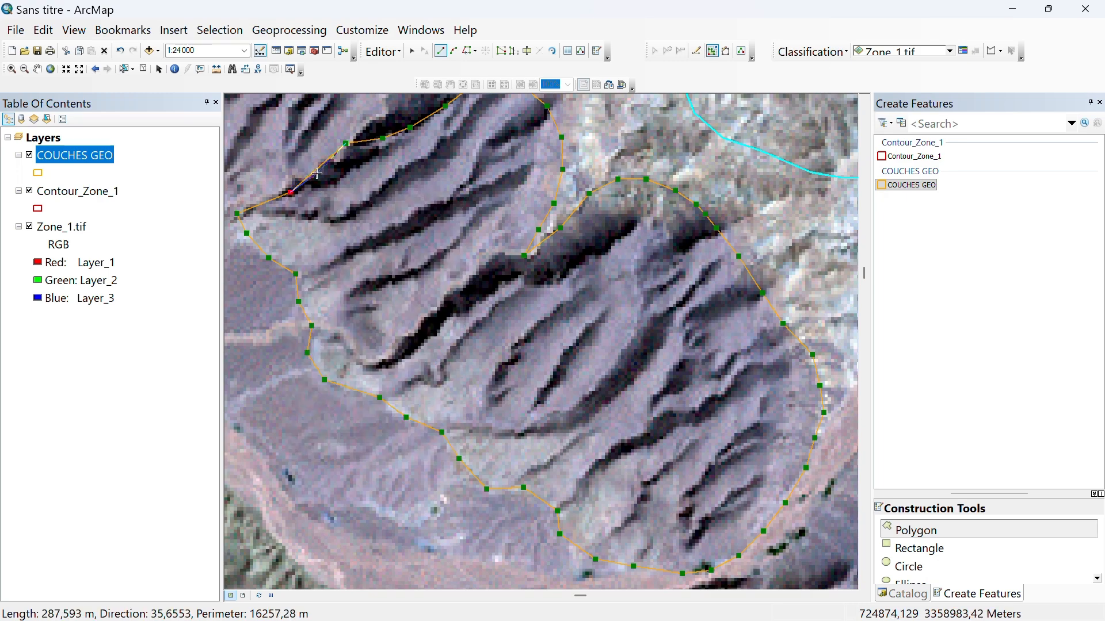
pyautogui.doubleClick(317, 173)
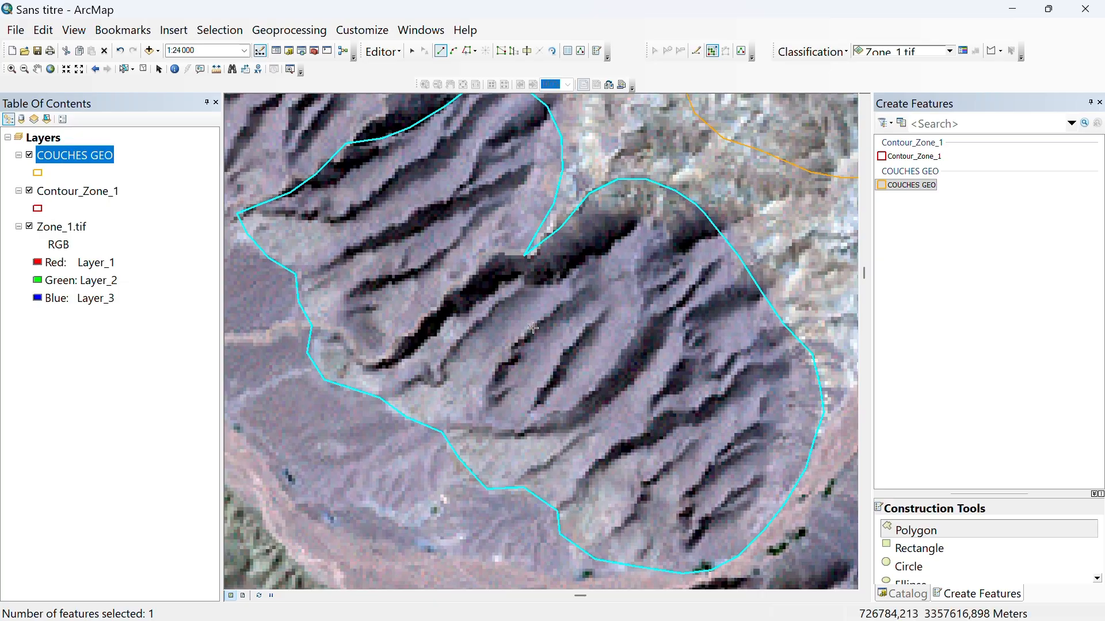
# Examine the finished ridge polygon against the first polygon and the rest of the Zone_1 image
pyautogui.scroll(3, 533, 328)
pyautogui.scroll(-3, 533, 328)
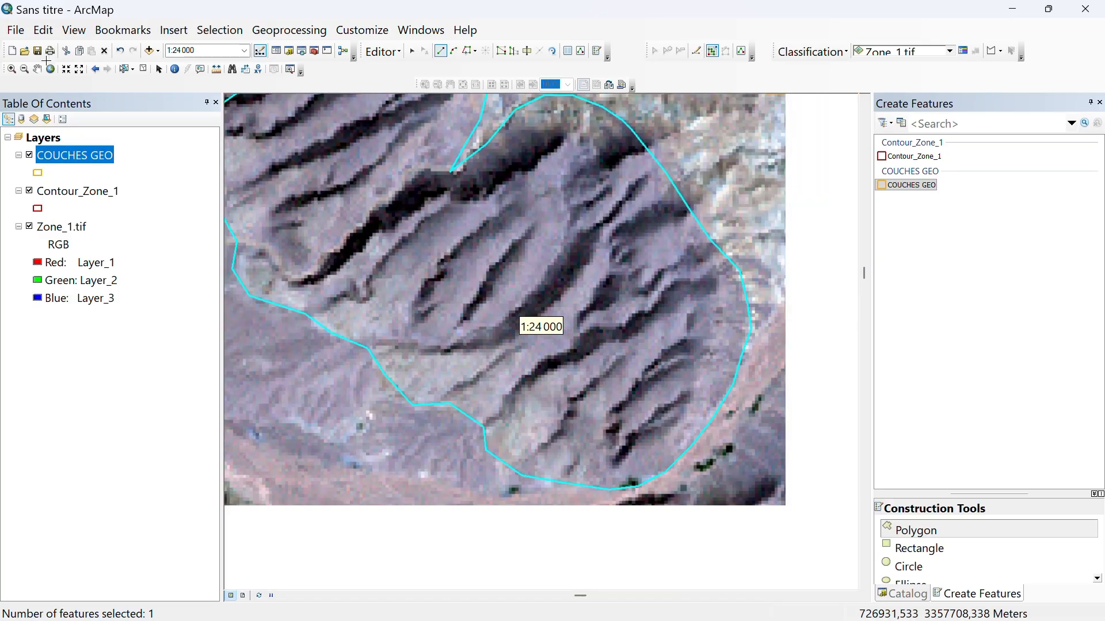
pyautogui.click(38, 69)
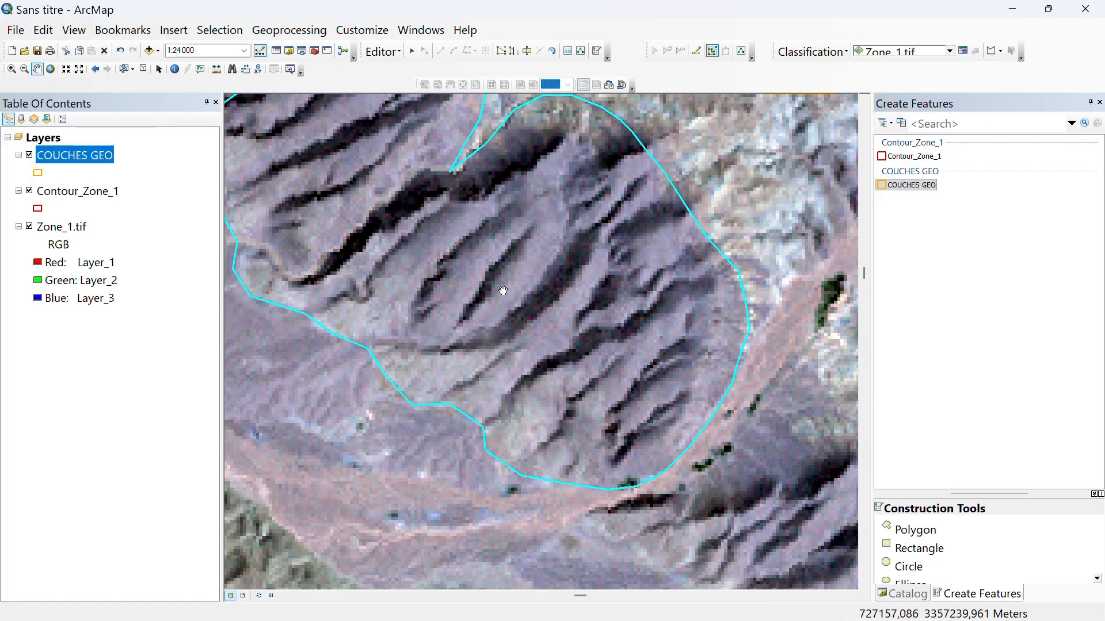
pyautogui.scroll(2, 503, 291)
pyautogui.scroll(-2, 539, 304)
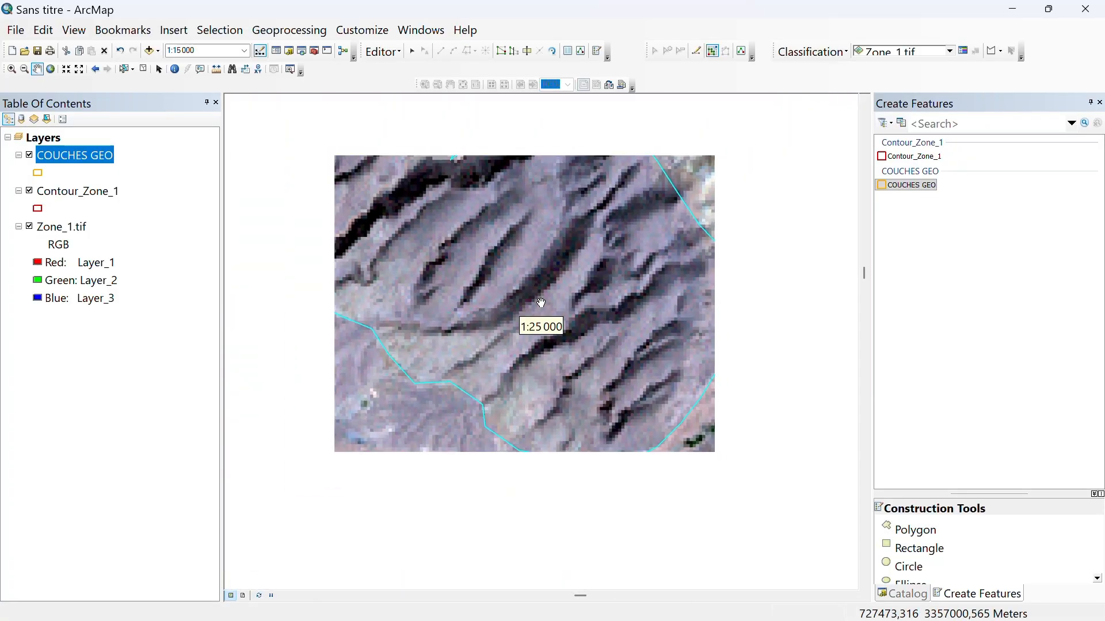
pyautogui.scroll(-2, 541, 303)
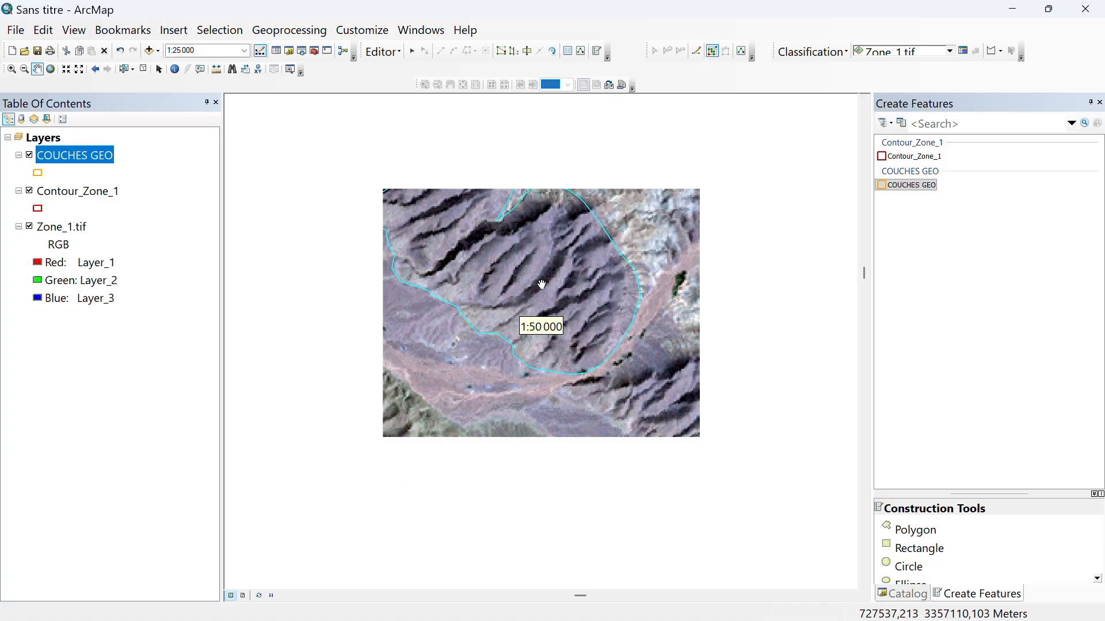
pyautogui.scroll(-2, 490, 269)
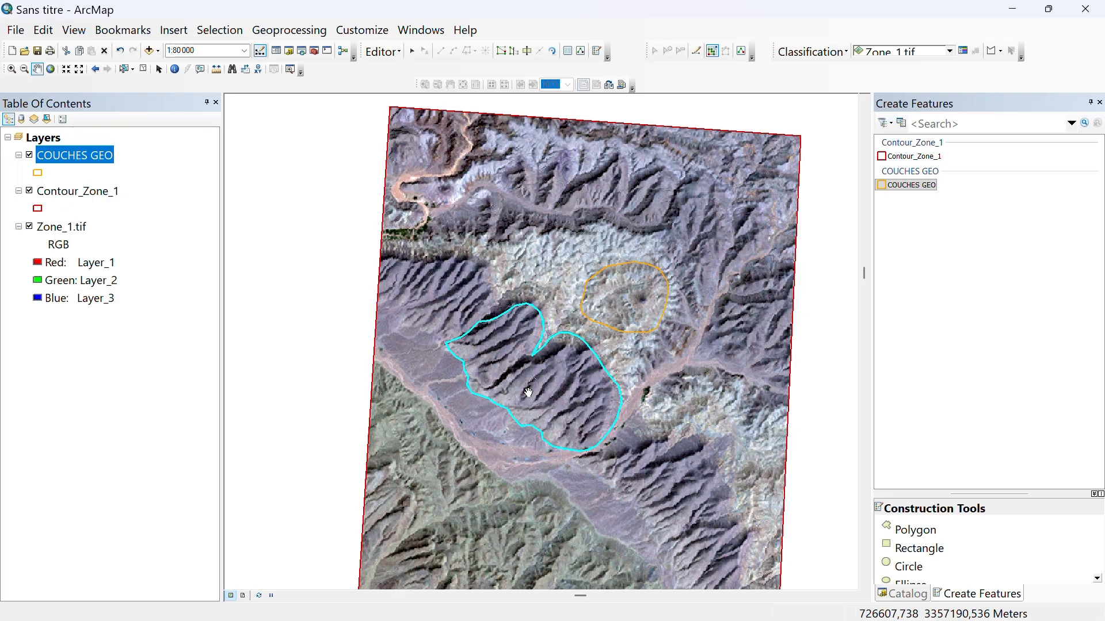
pyautogui.moveTo(588, 139); pyautogui.dragTo(553, 184)
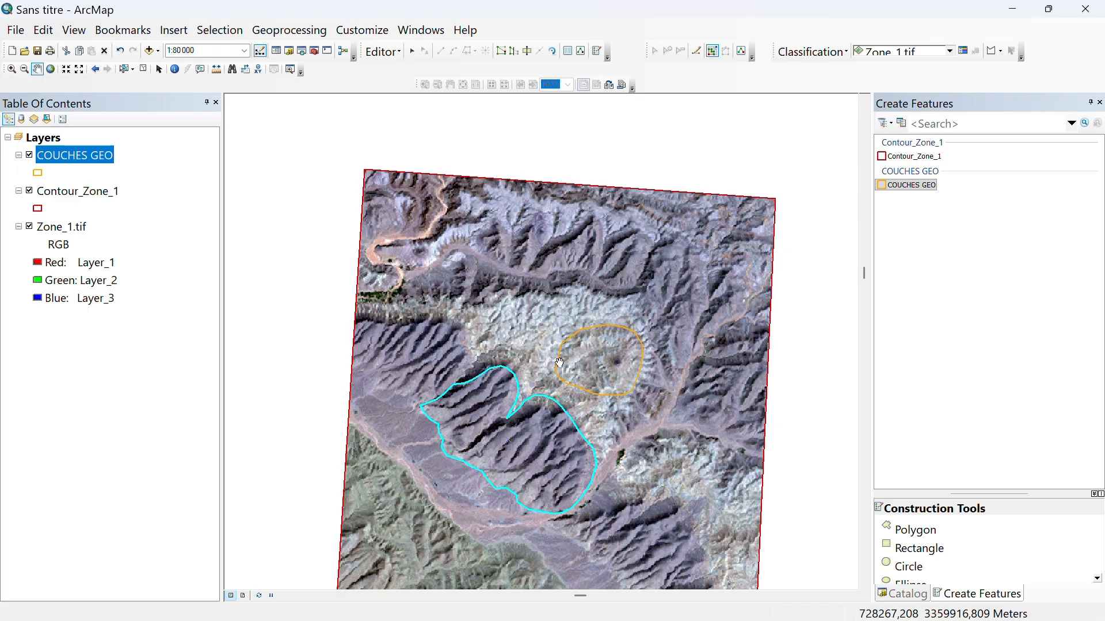
pyautogui.click(899, 185)
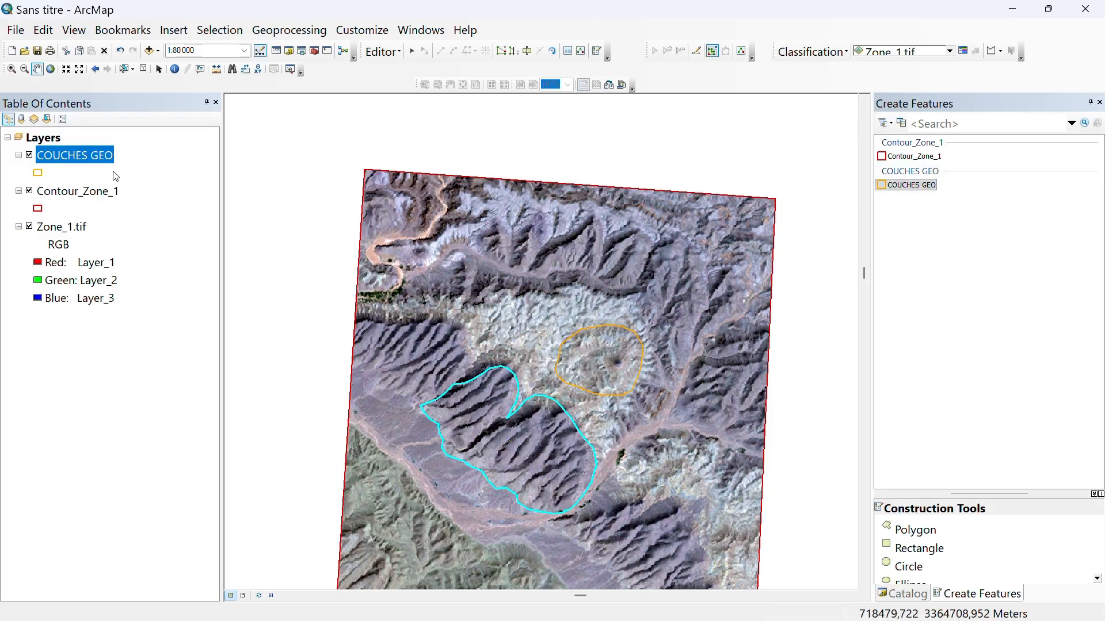
pyautogui.rightClick(72, 159)
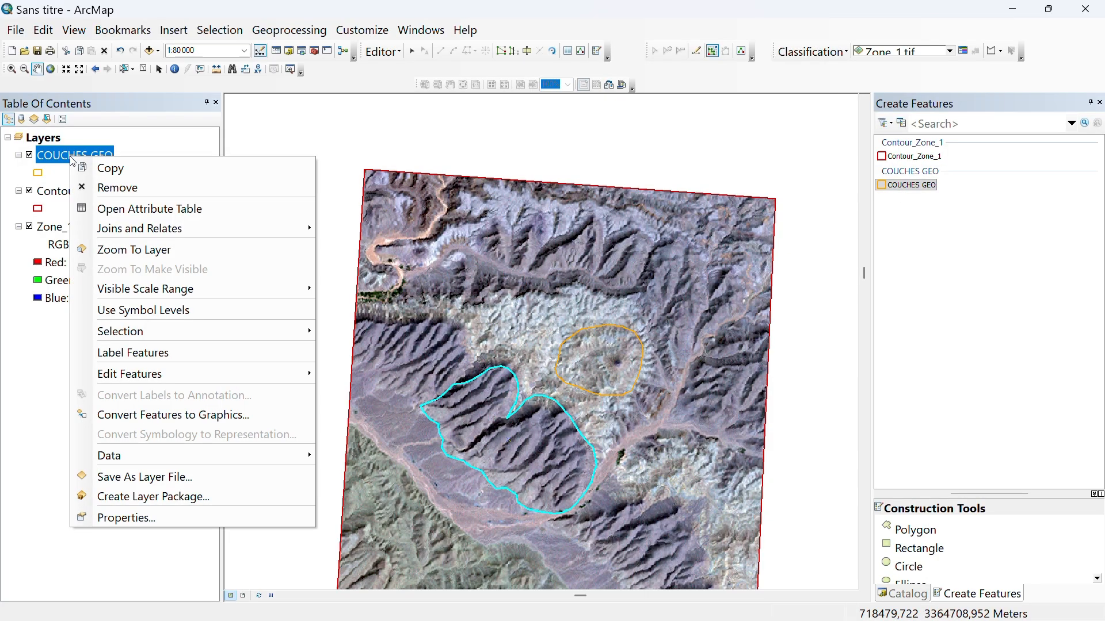
pyautogui.moveTo(217, 377)
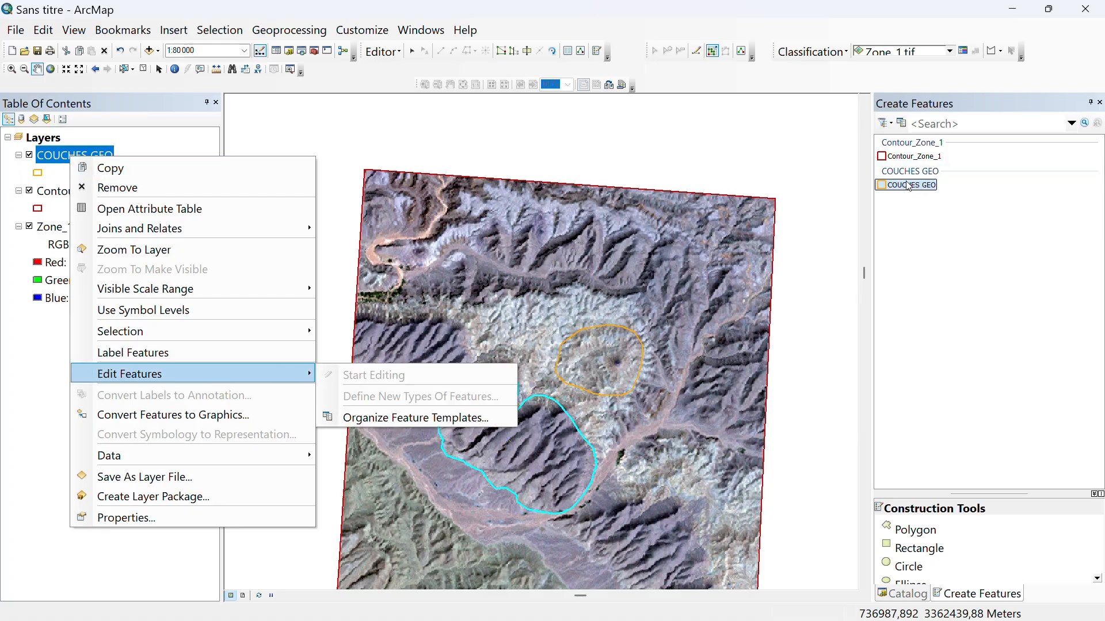
pyautogui.click(397, 52)
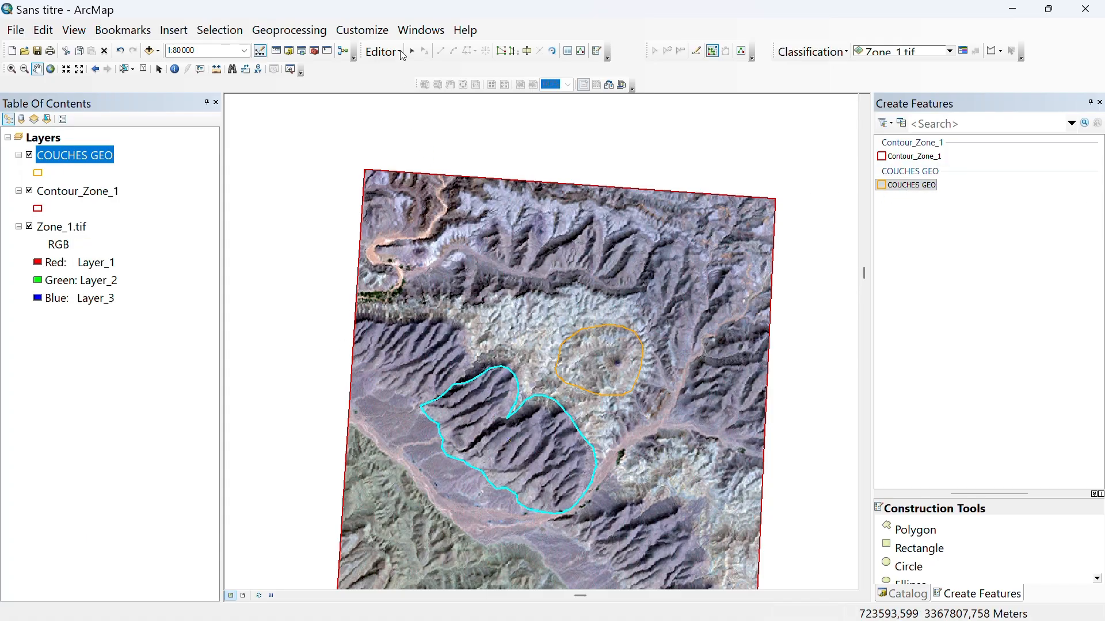
# Stop the editing session and save the COUCHES GEO edits
pyautogui.click(401, 52)
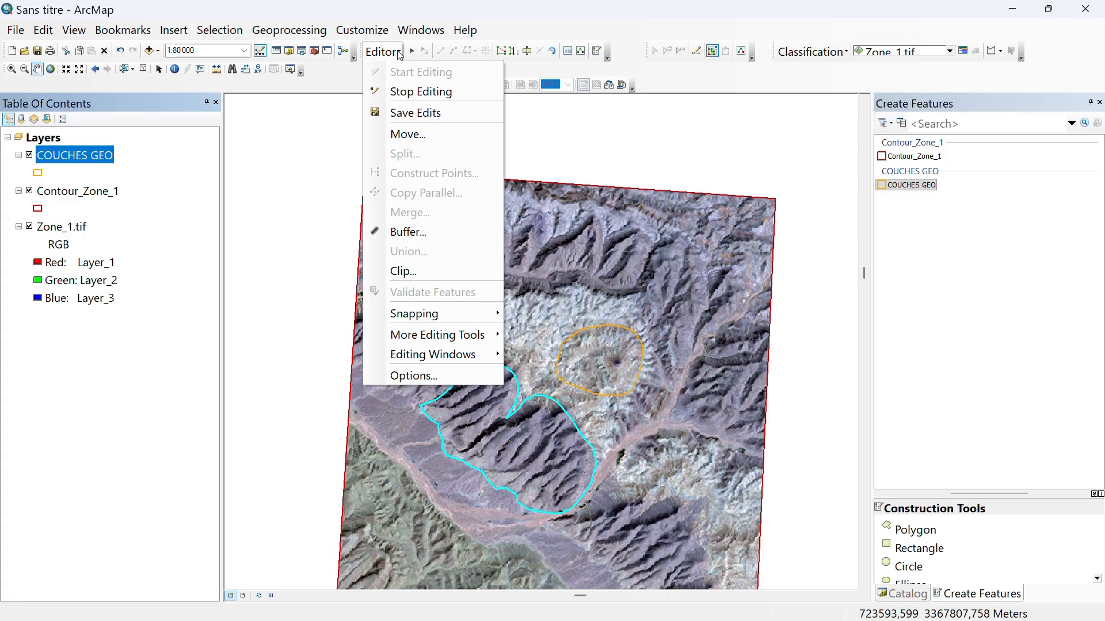
pyautogui.click(416, 93)
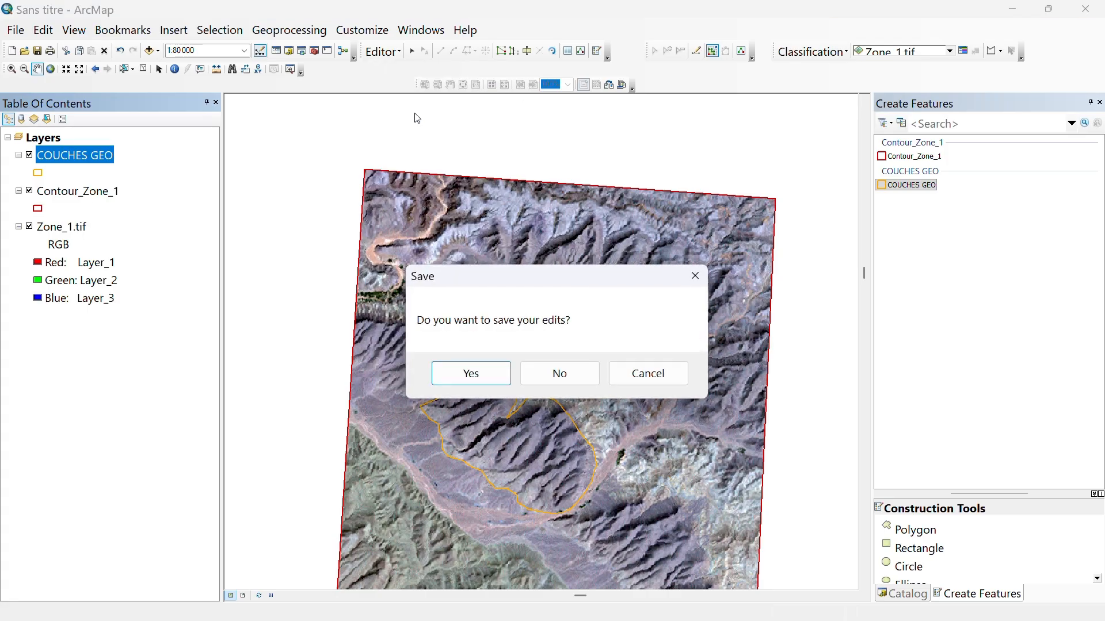
pyautogui.click(487, 373)
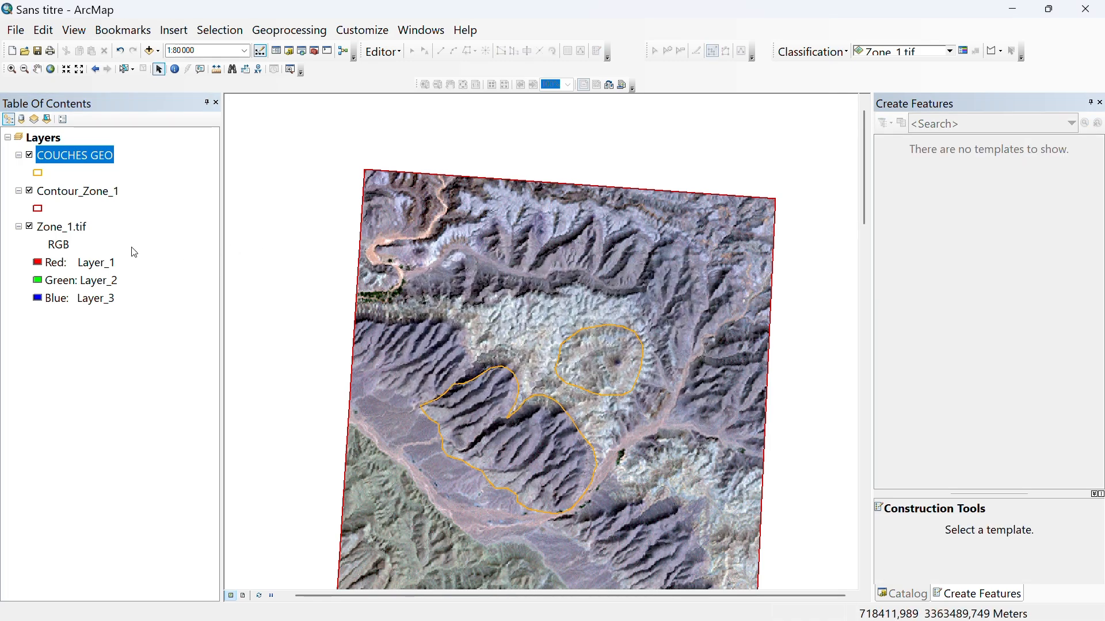
# Start an editing session on the Contour_Zone_1 layer
pyautogui.click(73, 193)
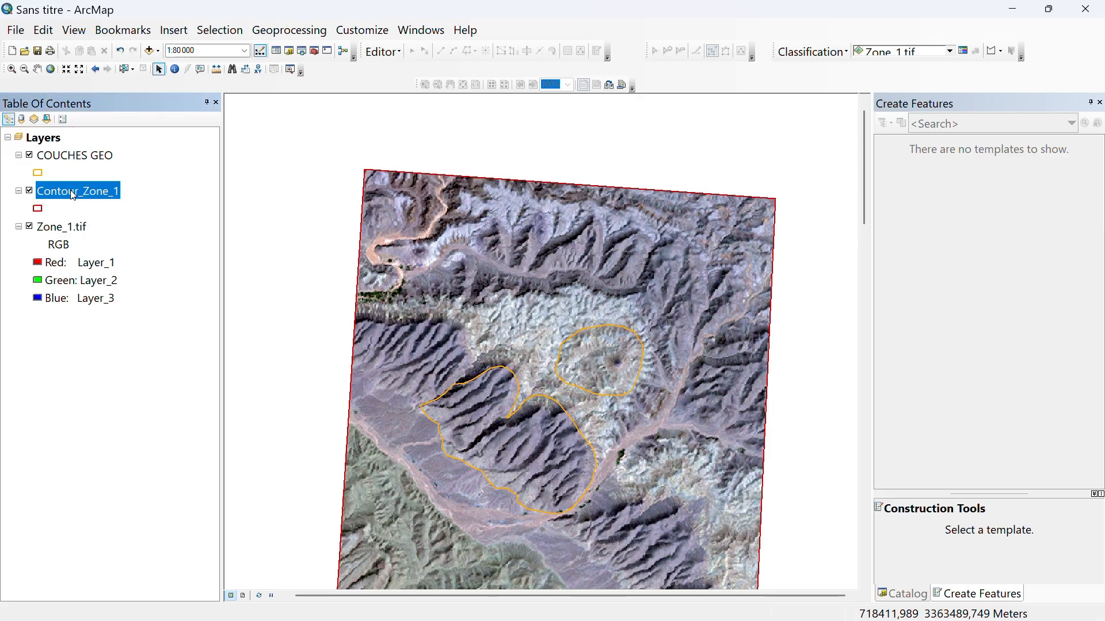
pyautogui.rightClick(73, 195)
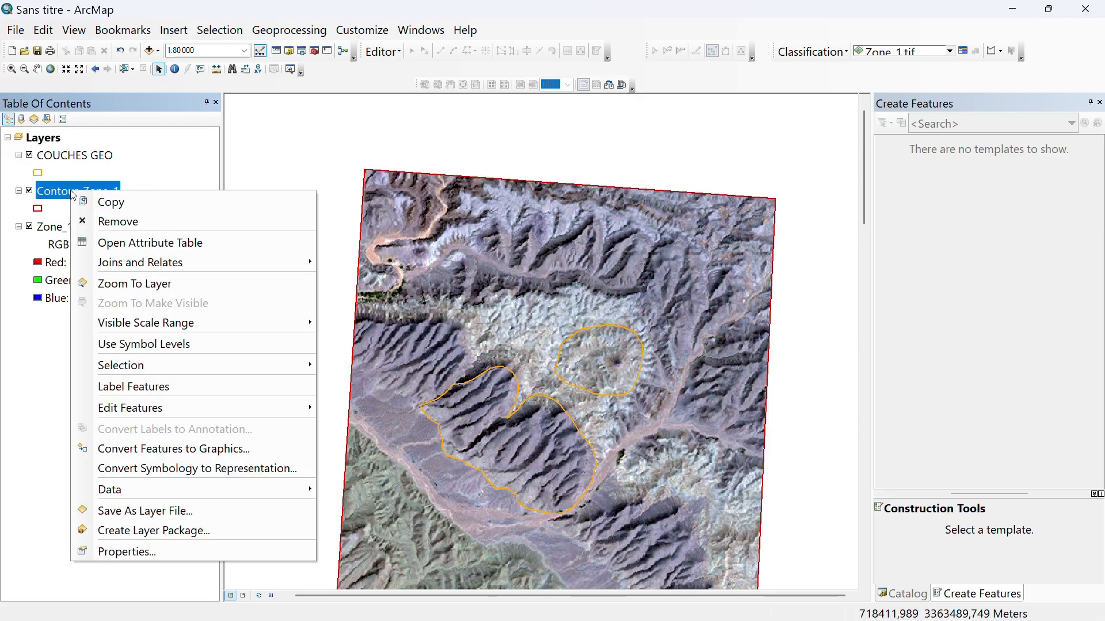
pyautogui.moveTo(230, 405)
pyautogui.click(333, 410)
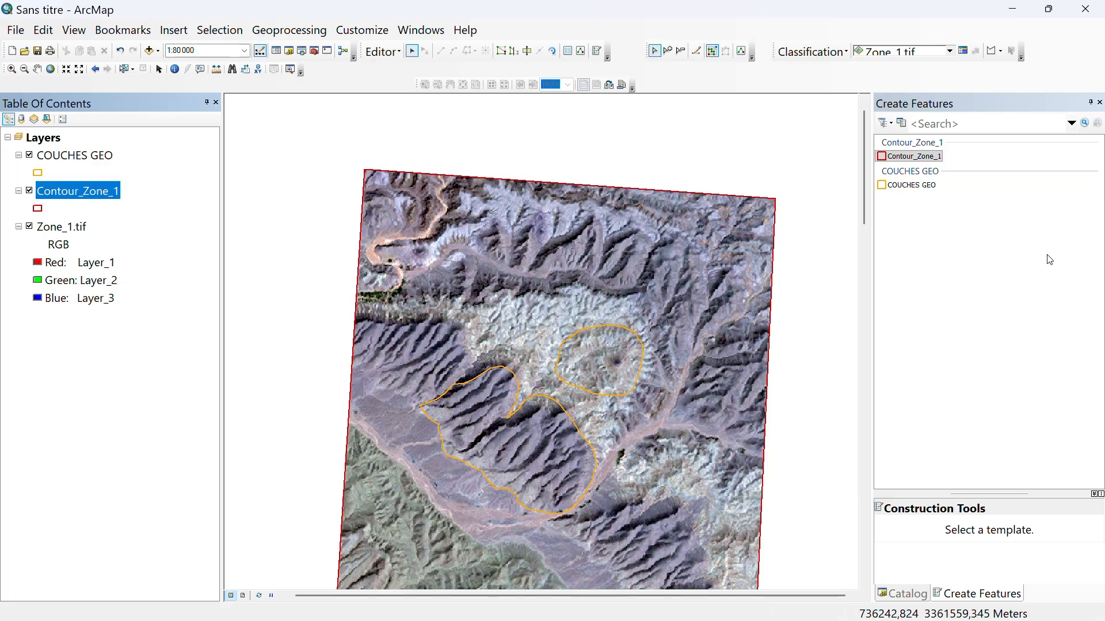
# Begin a Contour_Zone_1 polygon at the northern valley and trace it northeast along the dark ravine to the triangular ridge's northern tip
pyautogui.click(903, 158)
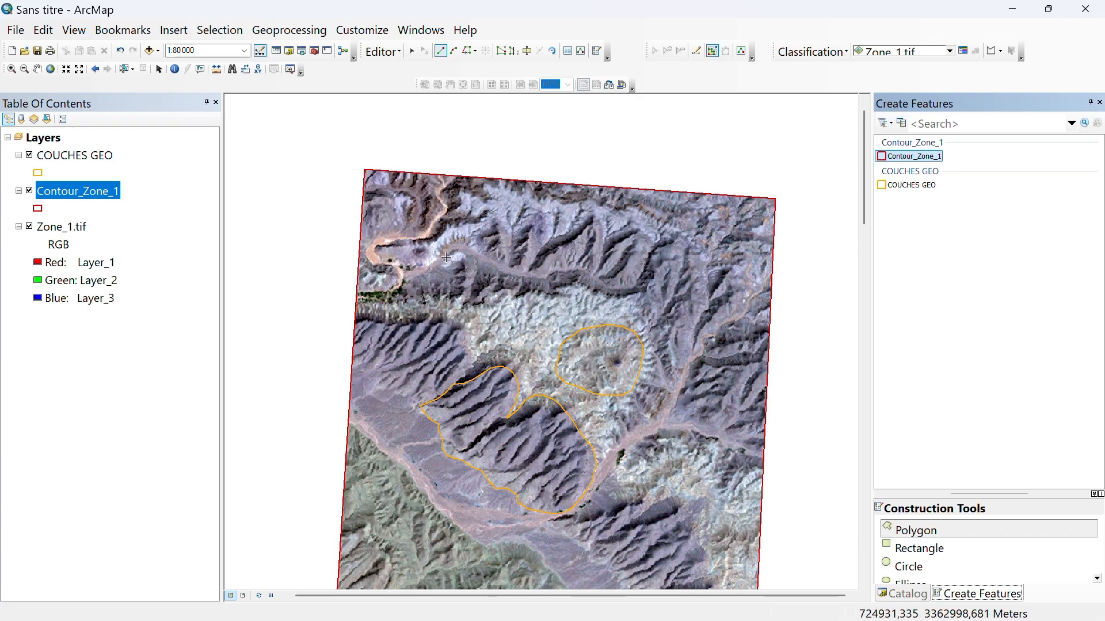
pyautogui.scroll(1, 459, 247)
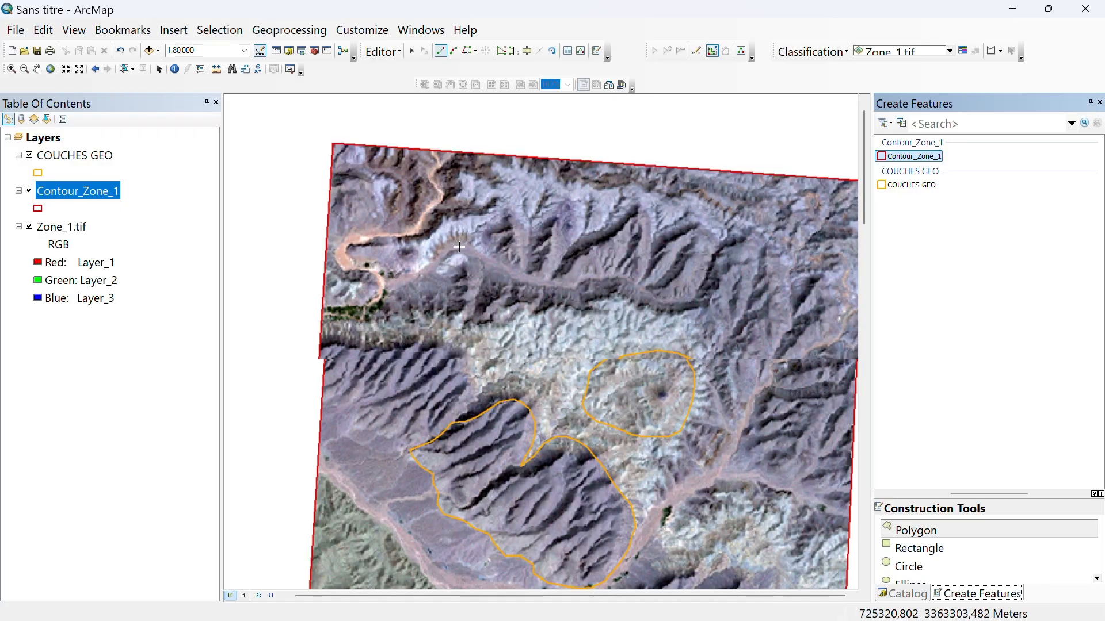
pyautogui.scroll(1, 459, 246)
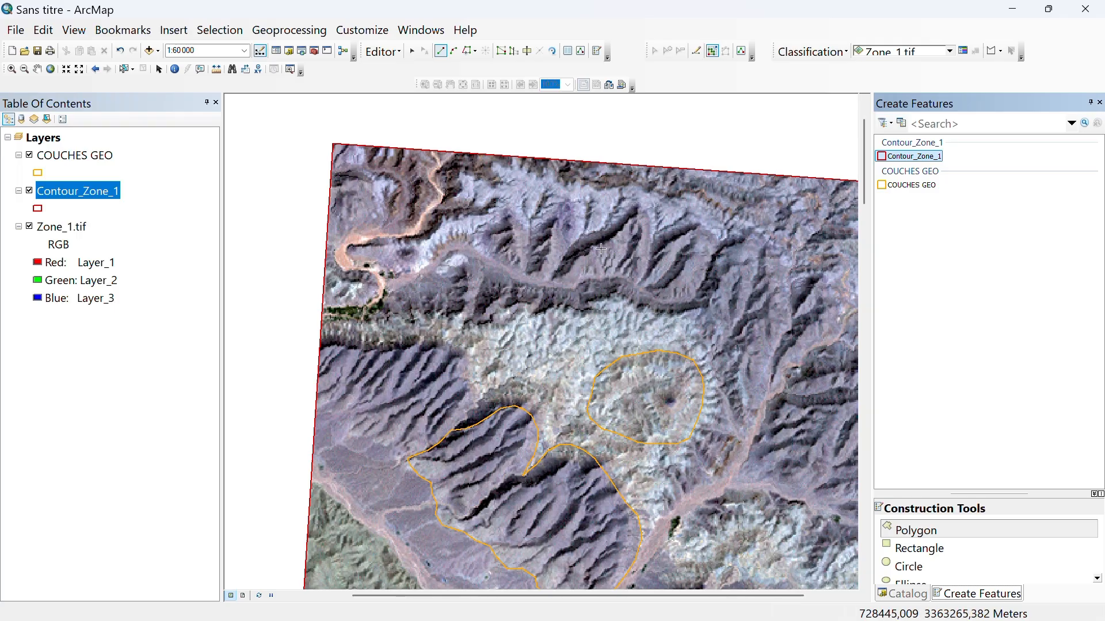
pyautogui.scroll(1, 563, 271)
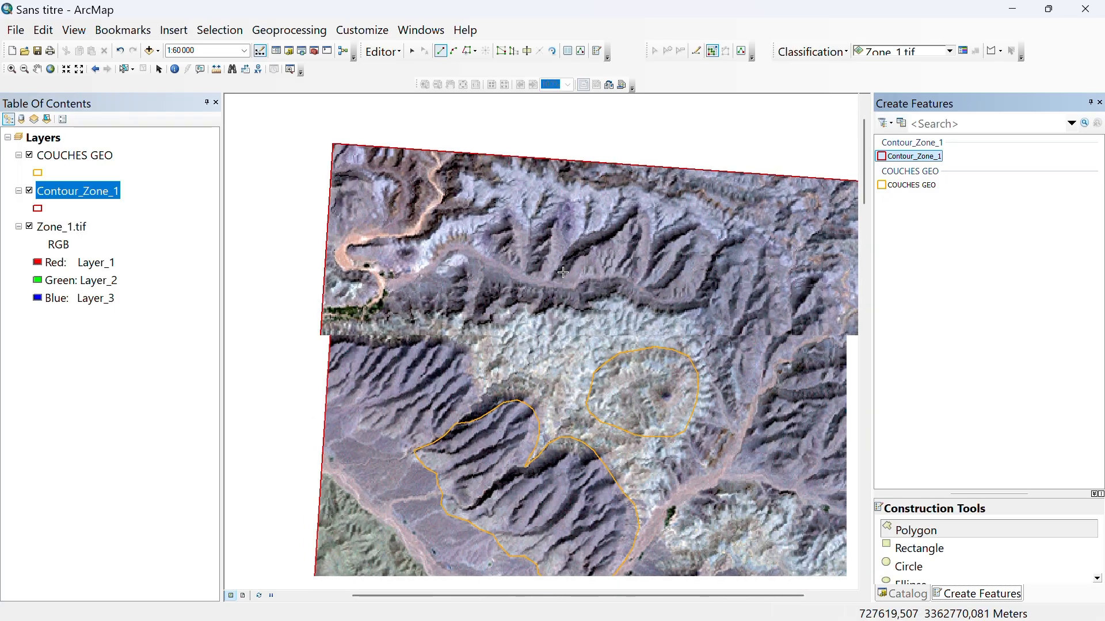
pyautogui.scroll(-2, 561, 275)
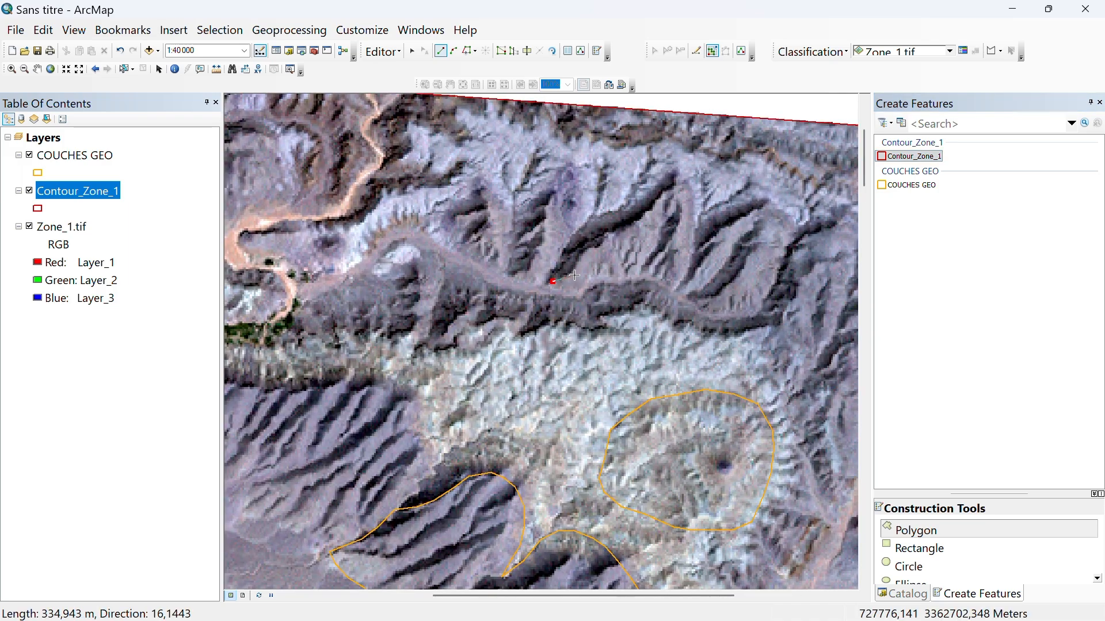
pyautogui.click(575, 270)
pyautogui.click(580, 258)
pyautogui.click(594, 243)
pyautogui.click(620, 229)
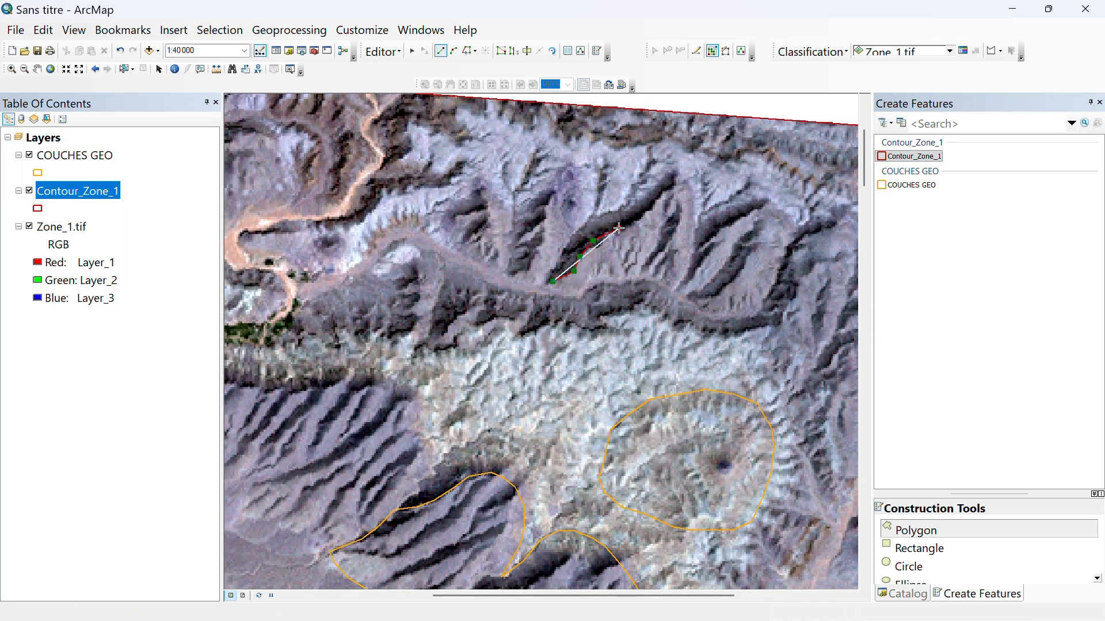
pyautogui.click(638, 219)
pyautogui.click(666, 193)
pyautogui.click(673, 174)
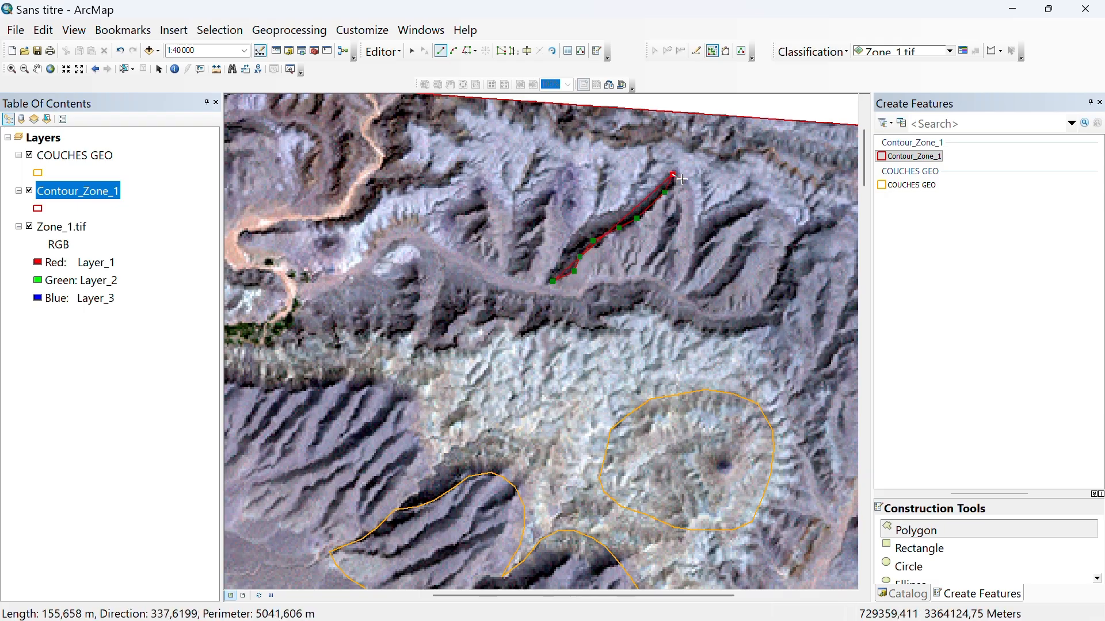
# Carry the polygon boundary around the triangular ridge's northern tip and south along its upper eastern edge
pyautogui.click(685, 181)
pyautogui.click(691, 189)
pyautogui.click(695, 201)
pyautogui.click(696, 218)
pyautogui.click(697, 236)
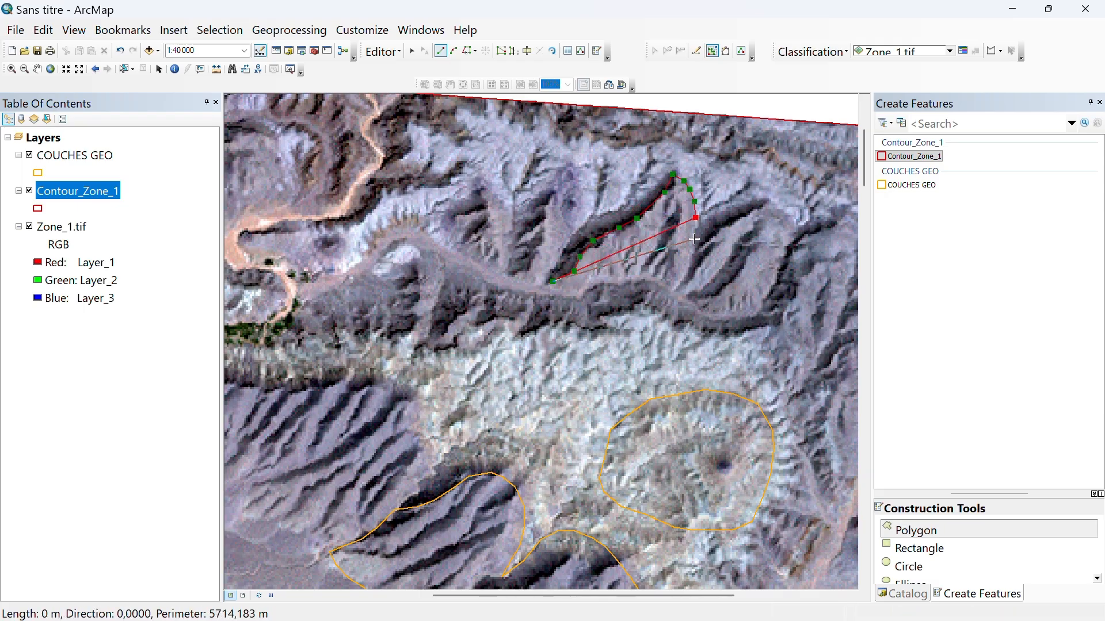
# Extend the polygon boundary south along the triangular ridge's lower eastern edge to the valley
pyautogui.click(691, 251)
pyautogui.click(687, 266)
pyautogui.click(681, 281)
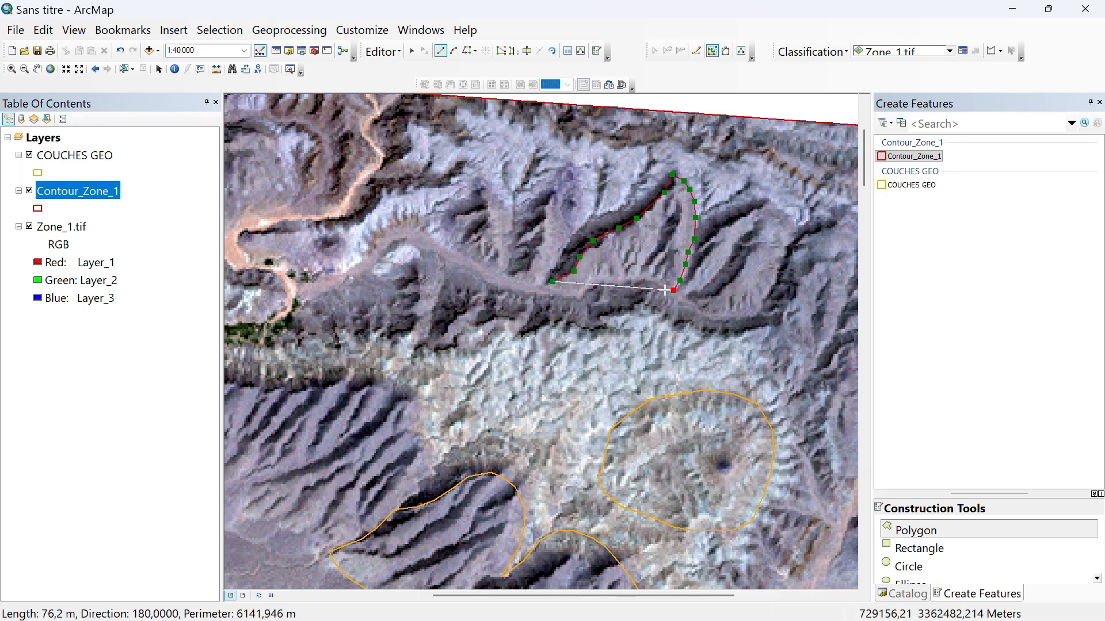
# Trace the polygon west along the triangular ridge's southern base and finish it near its starting point in the valley
pyautogui.scroll(2, 672, 289)
pyautogui.click(658, 275)
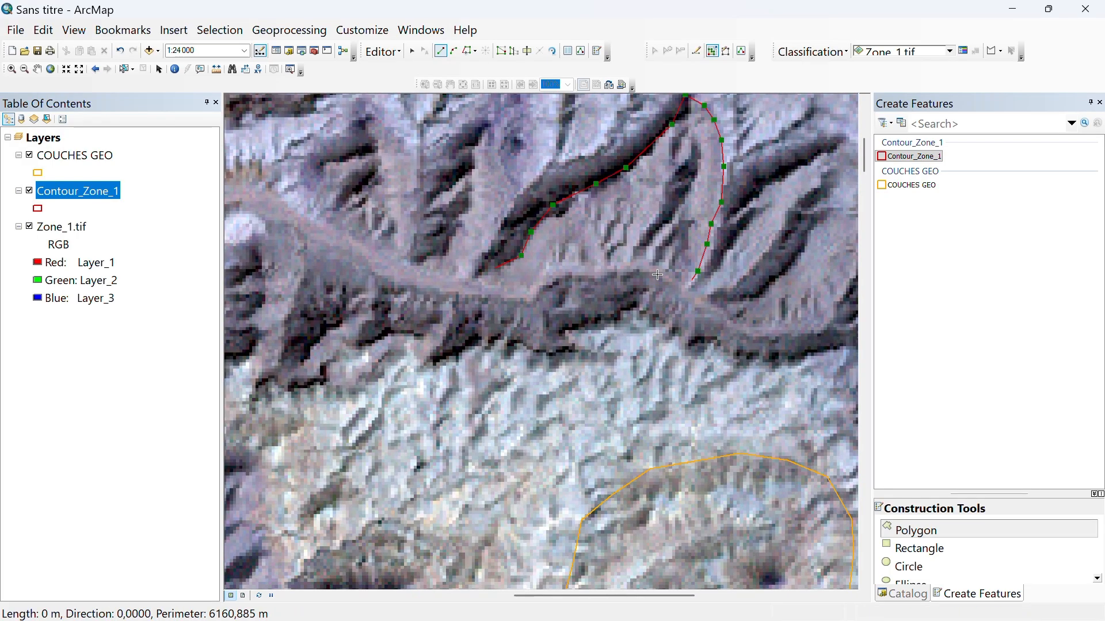
pyautogui.click(599, 277)
pyautogui.click(574, 279)
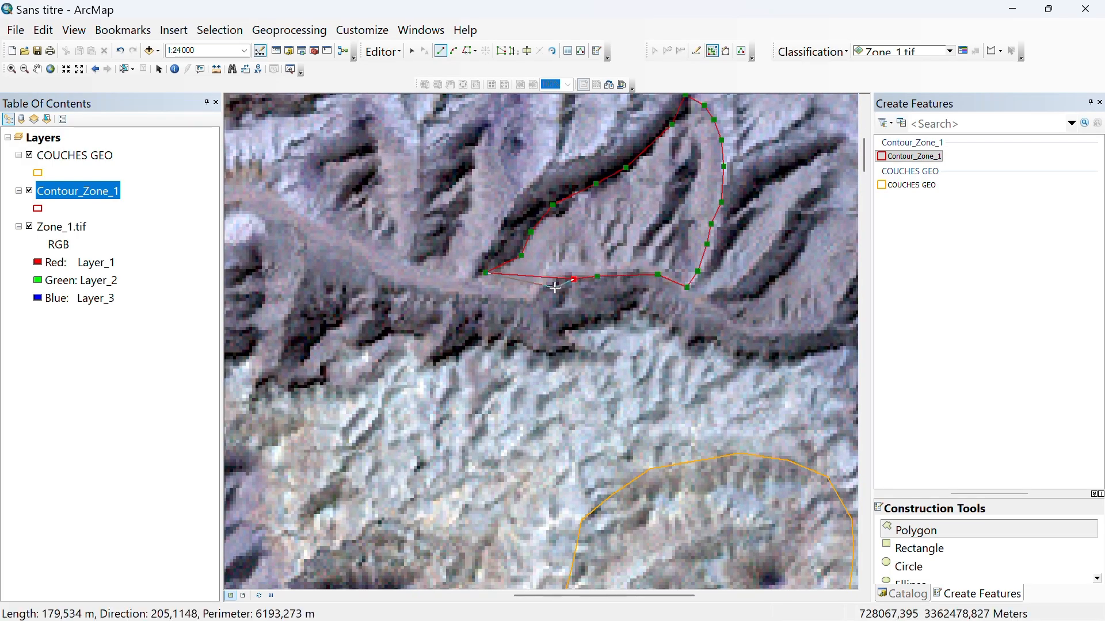
pyautogui.click(553, 289)
pyautogui.click(529, 299)
pyautogui.doubleClick(501, 299)
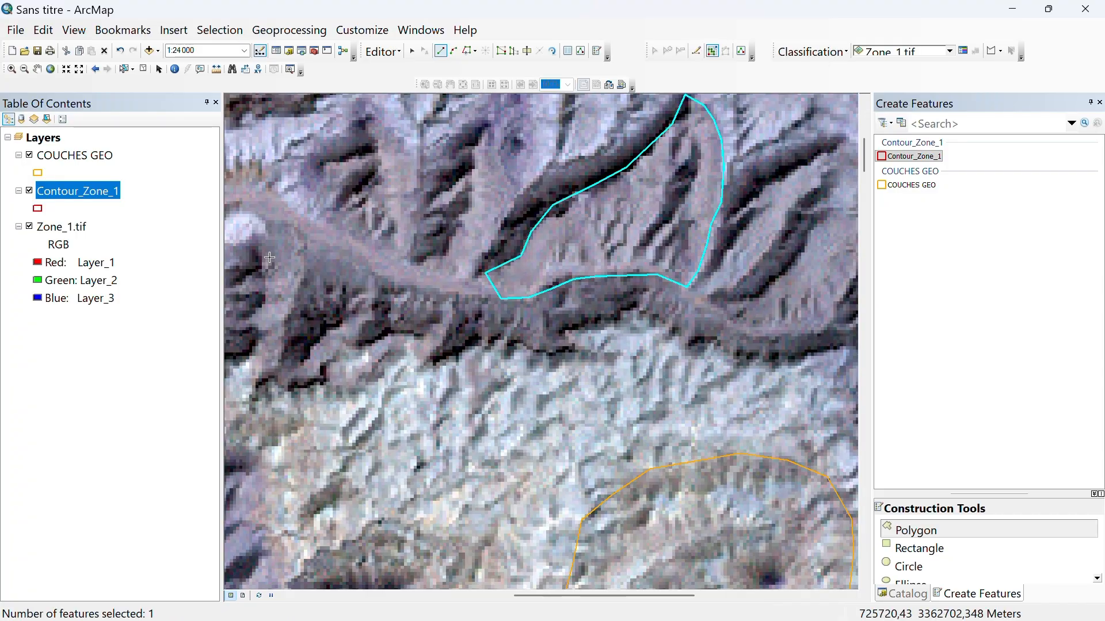
# Select the Contour_Zone_1 outline polygon of the whole image at its northern edge near the northwest corner
pyautogui.scroll(-2, 639, 255)
pyautogui.scroll(-1, 640, 255)
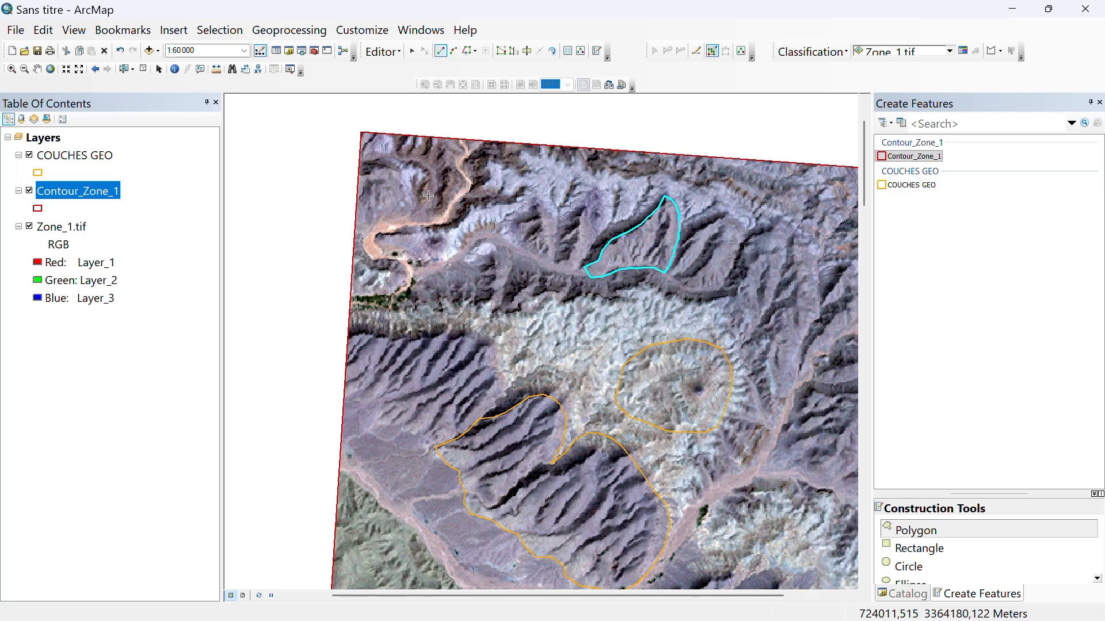
pyautogui.scroll(-1, 361, 140)
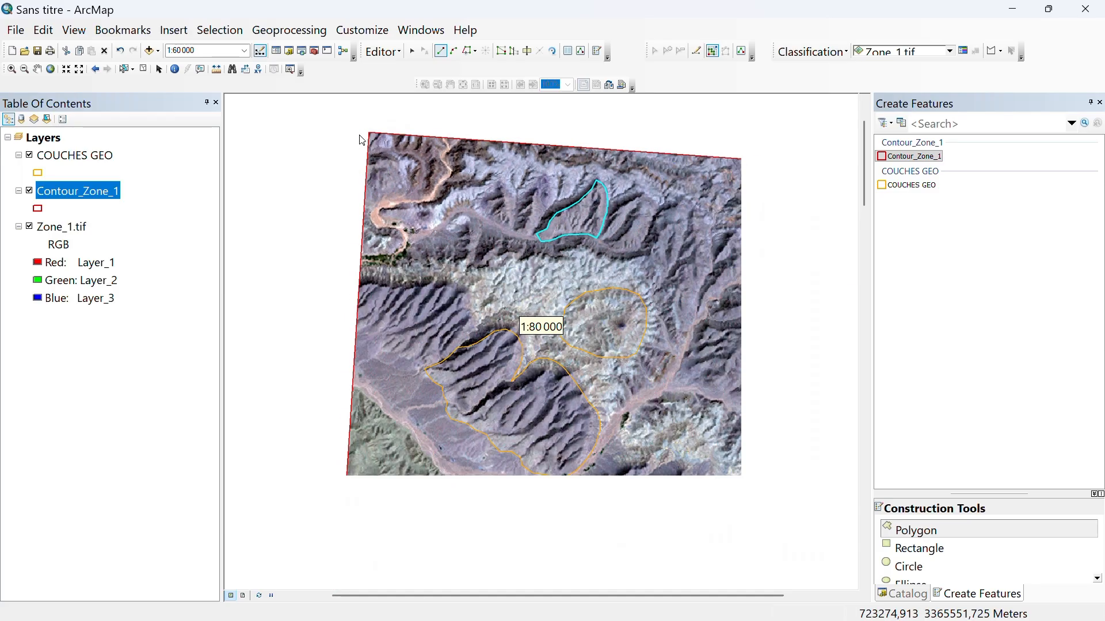
pyautogui.scroll(5, 361, 141)
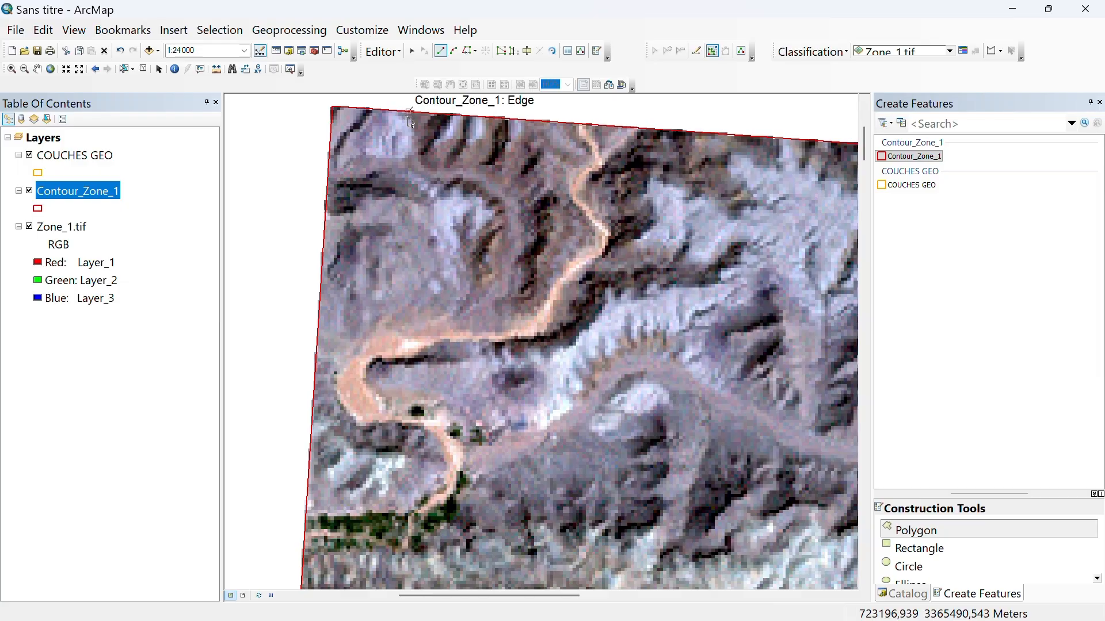
pyautogui.scroll(2, 392, 123)
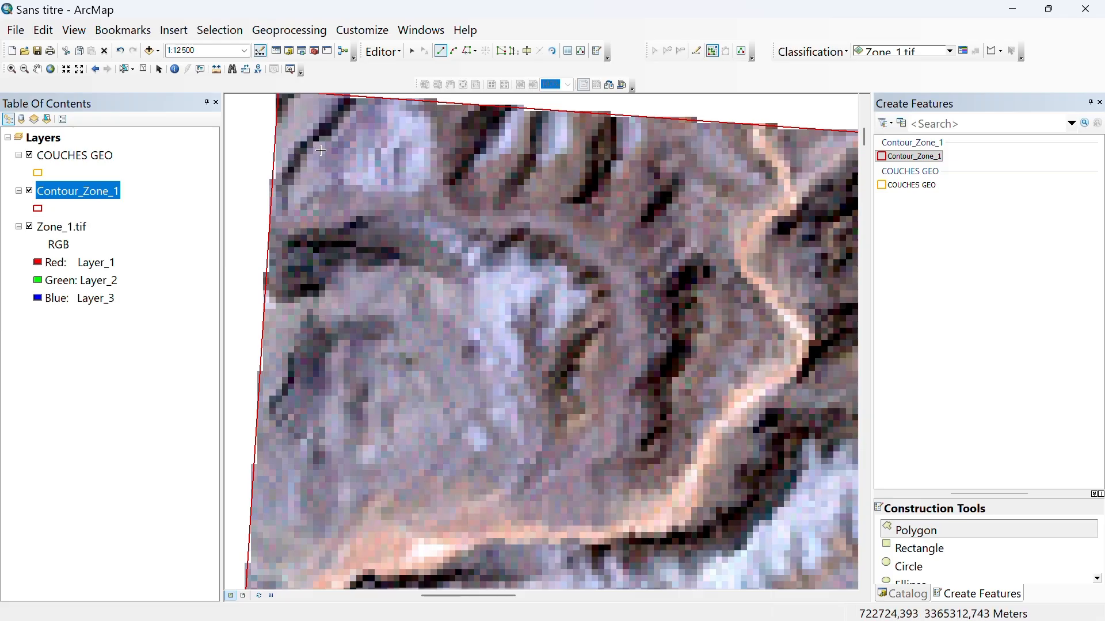
pyautogui.scroll(2, 320, 151)
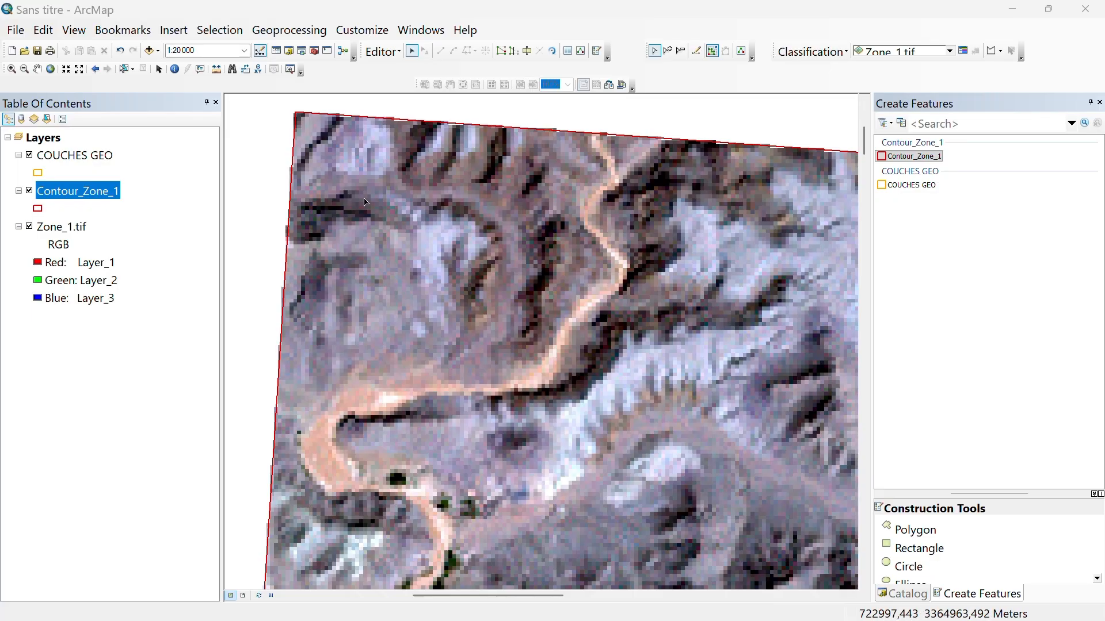
pyautogui.click(392, 121)
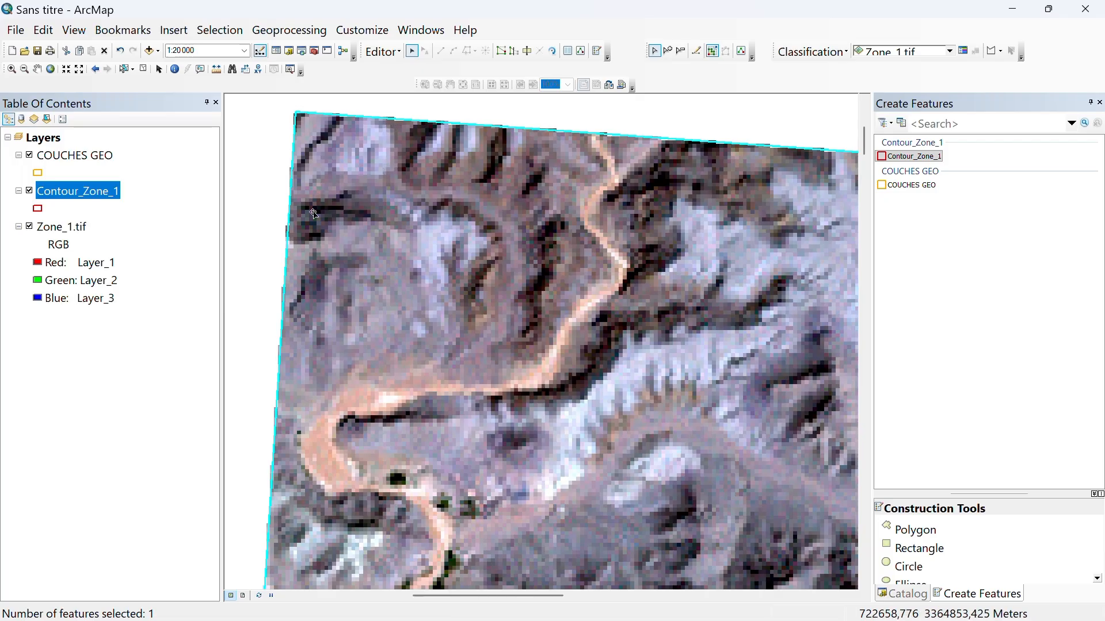
pyautogui.click(921, 157)
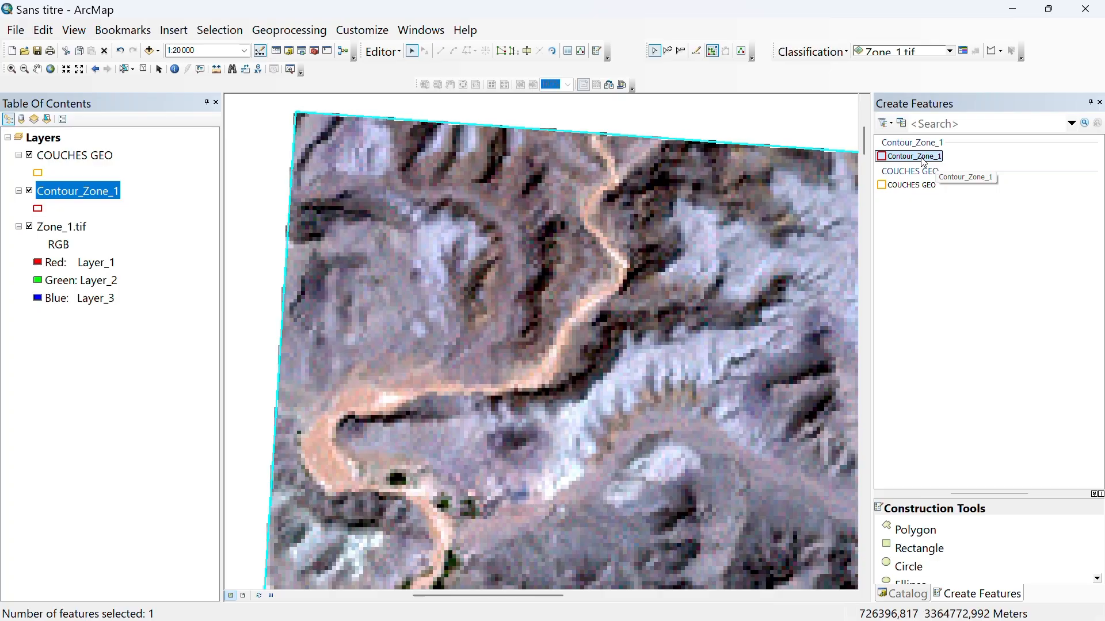
pyautogui.click(922, 158)
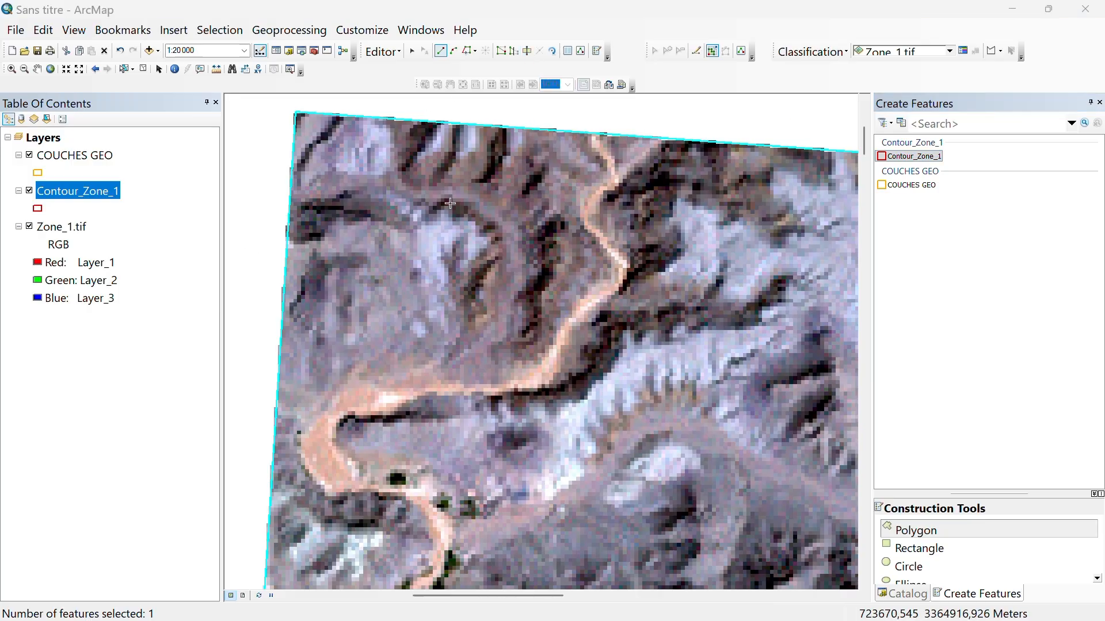
pyautogui.click(399, 103)
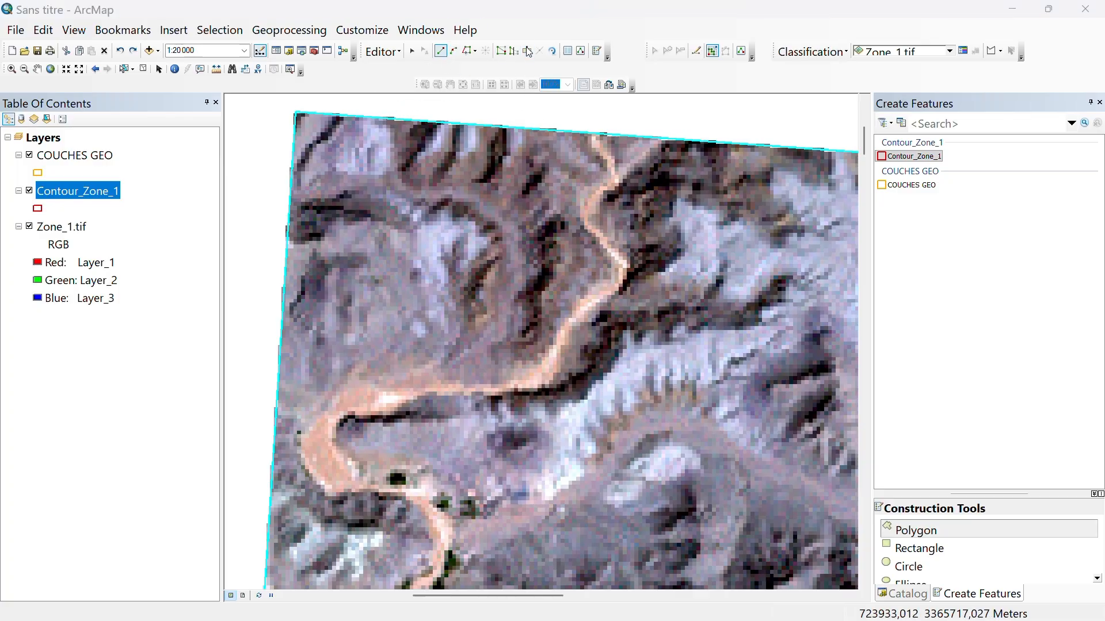
pyautogui.click(384, 106)
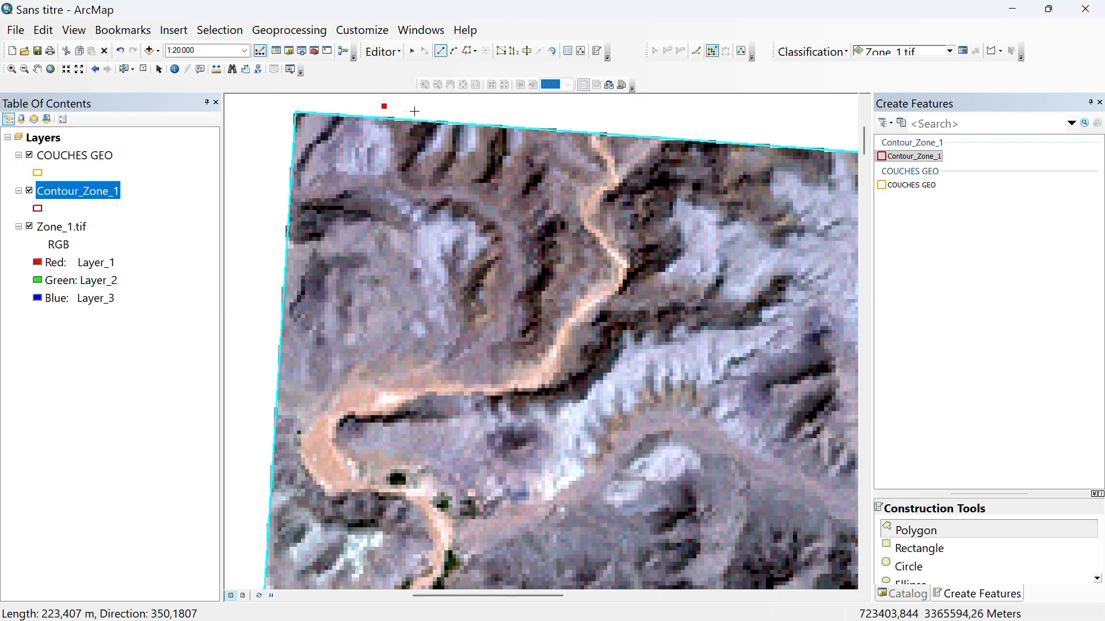
pyautogui.click(389, 147)
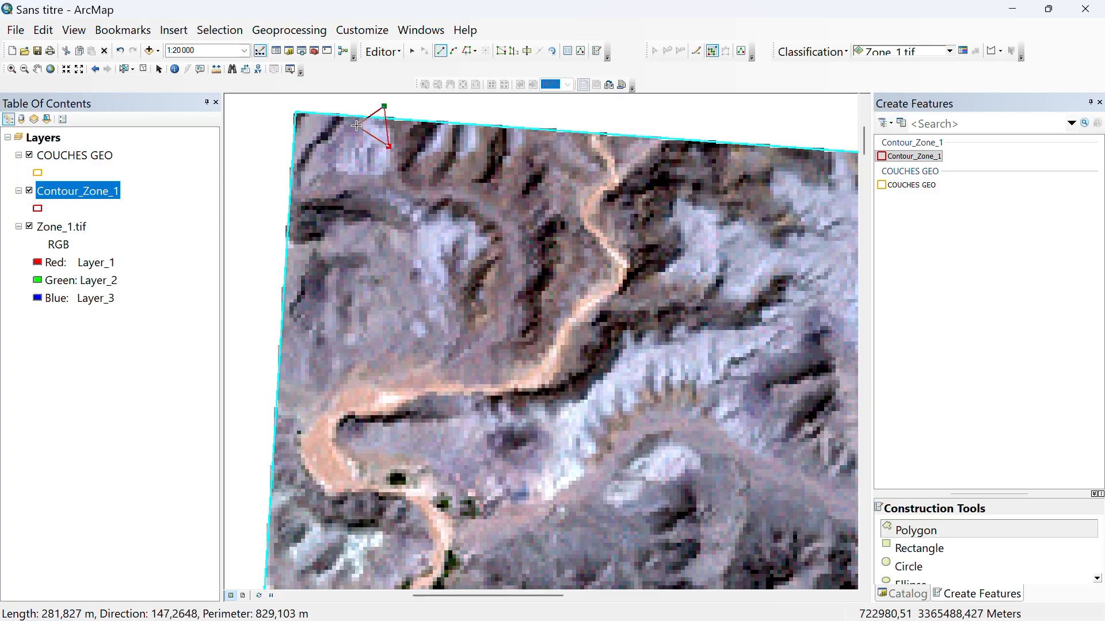
pyautogui.rightClick(358, 125)
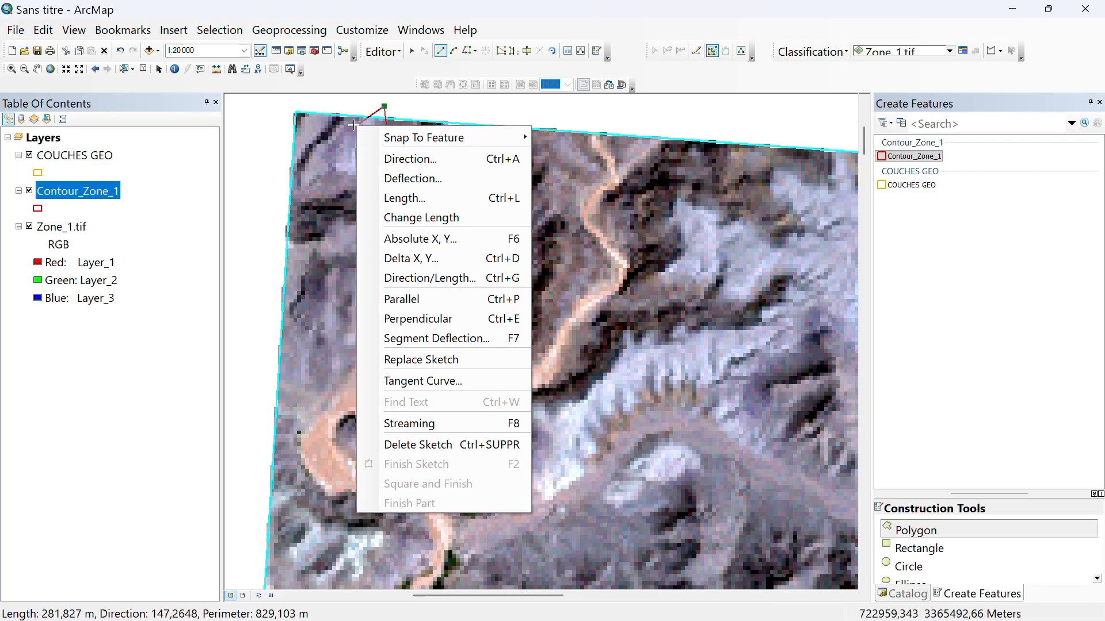
pyautogui.click(454, 446)
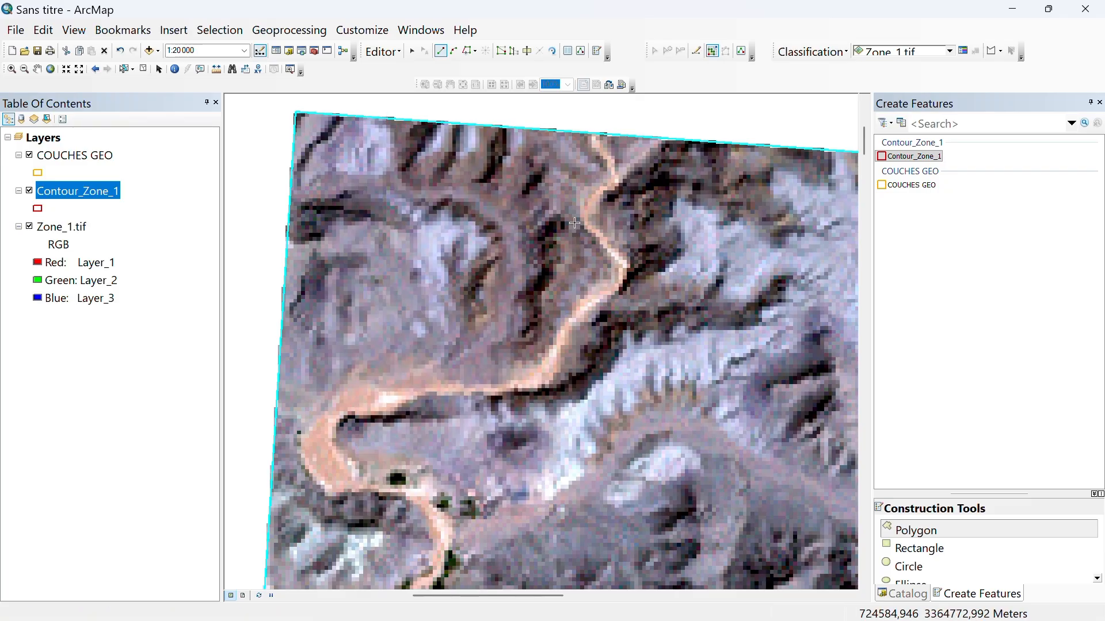
# Start a Cut Polygons line outside the outline's northern edge and trace it south along the pale northwest corner outcrop's eastern side
pyautogui.click(912, 158)
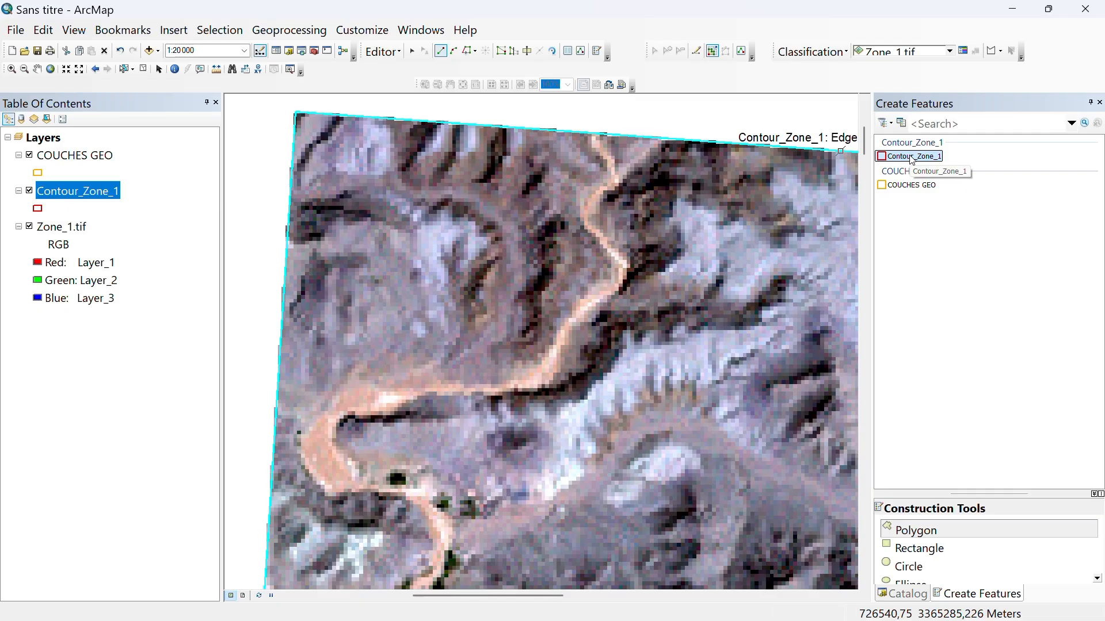
pyautogui.click(912, 159)
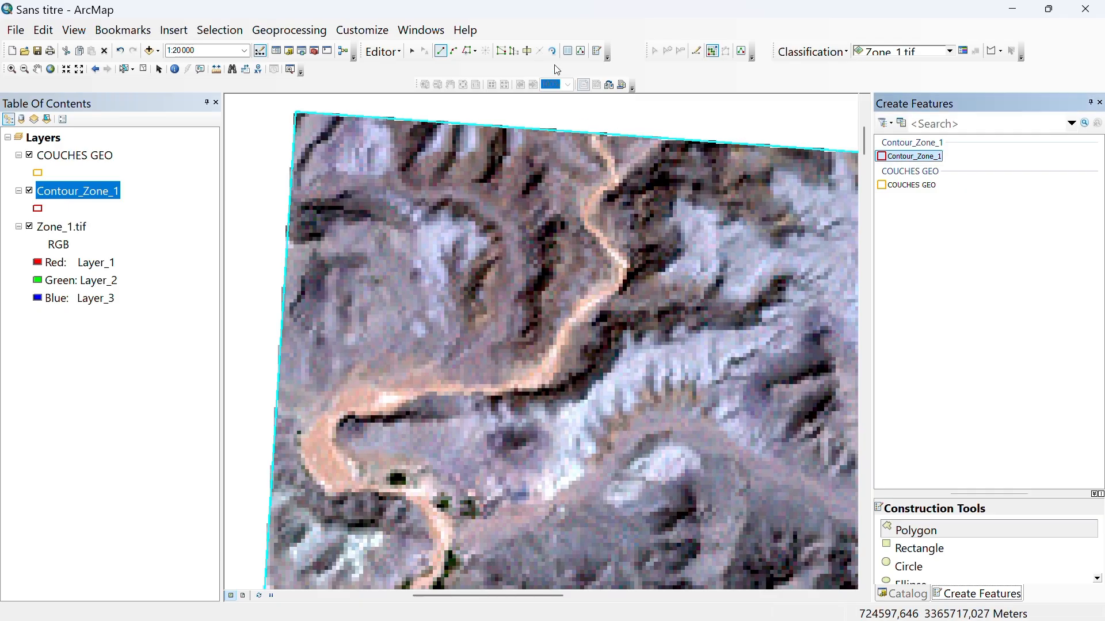
pyautogui.click(527, 52)
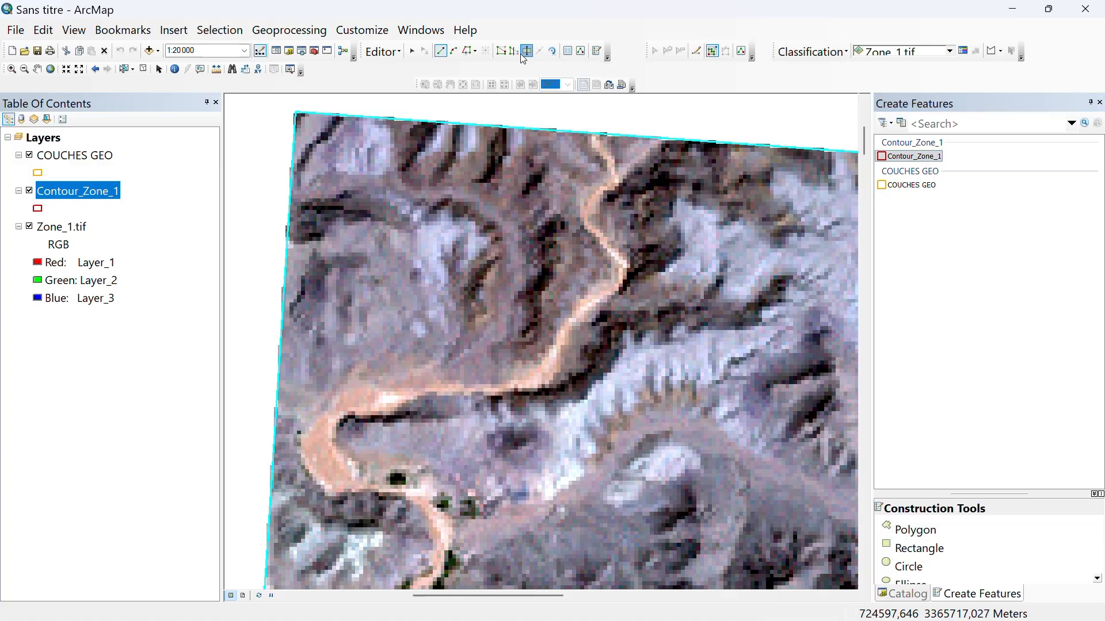
pyautogui.click(394, 104)
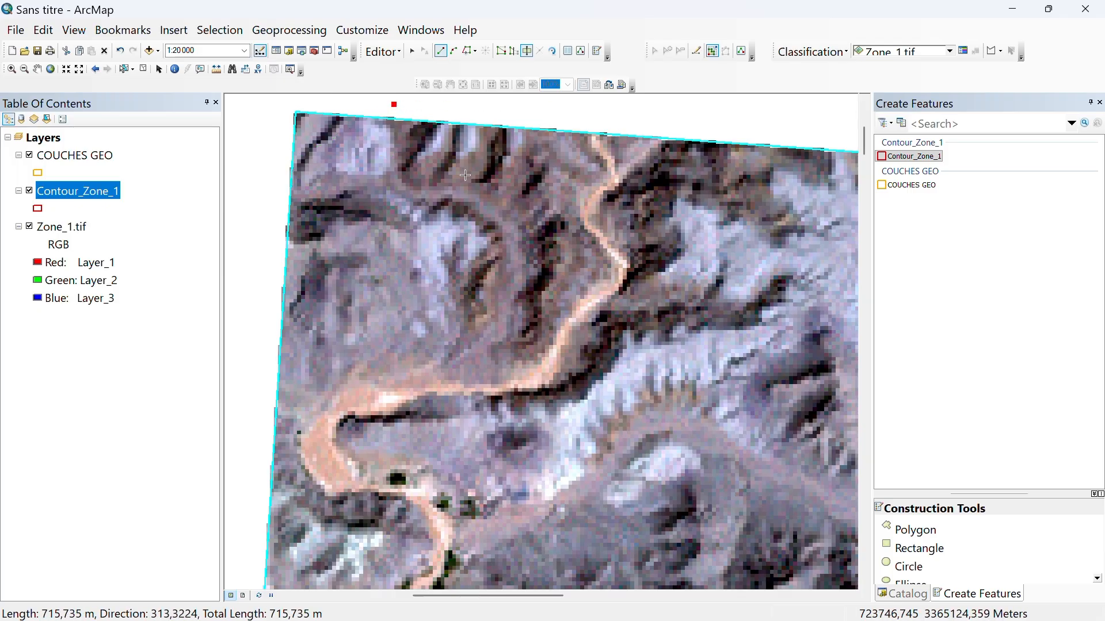
pyautogui.click(394, 153)
pyautogui.click(389, 171)
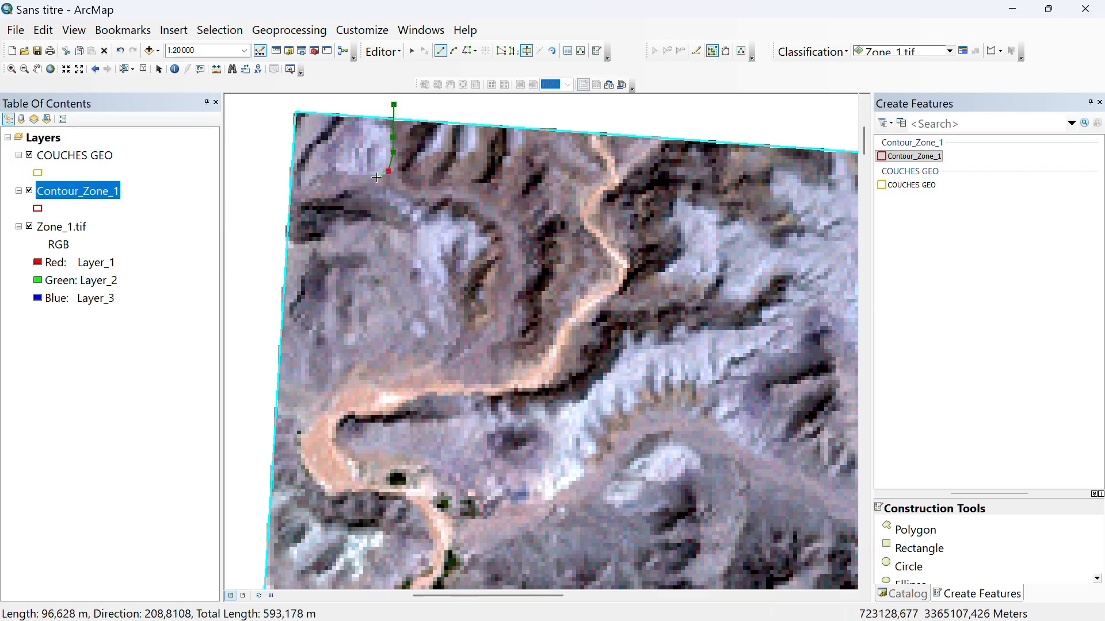
# Carry the cut line west-southwest beneath the pale outcrop and finish it beyond the outline's western edge, splitting off the northwest corner
pyautogui.click(371, 180)
pyautogui.click(352, 186)
pyautogui.click(311, 198)
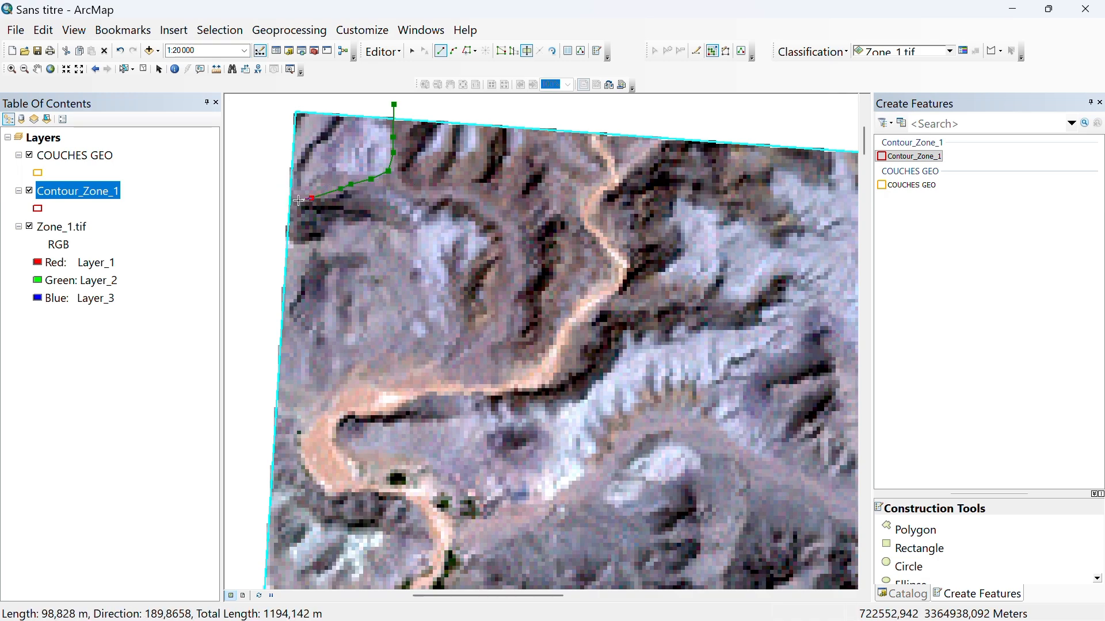
pyautogui.click(296, 202)
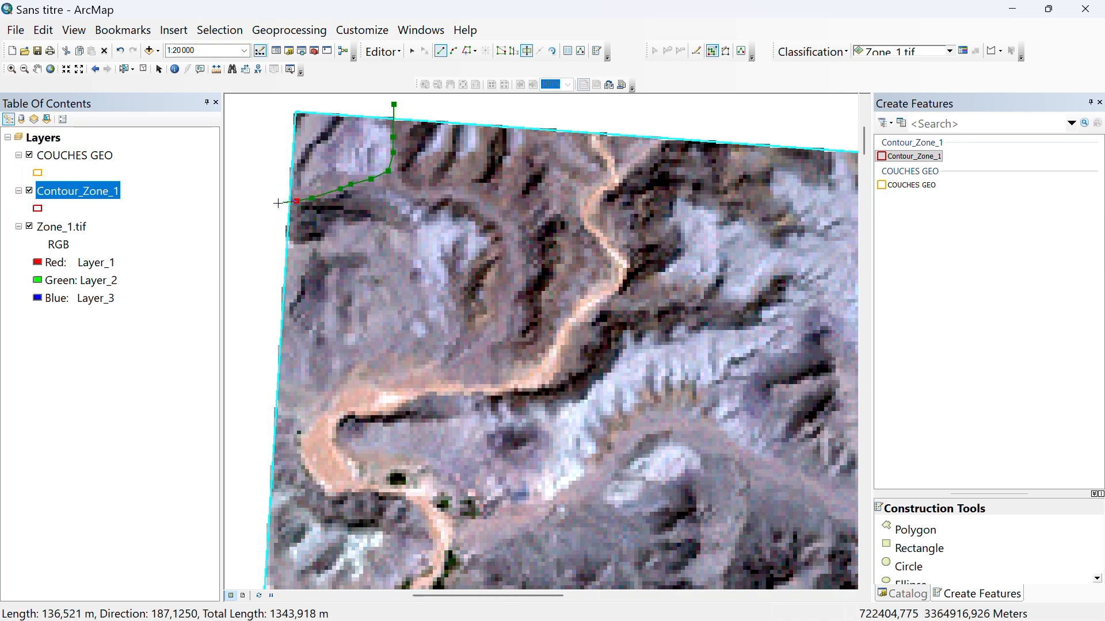
pyautogui.click(278, 203)
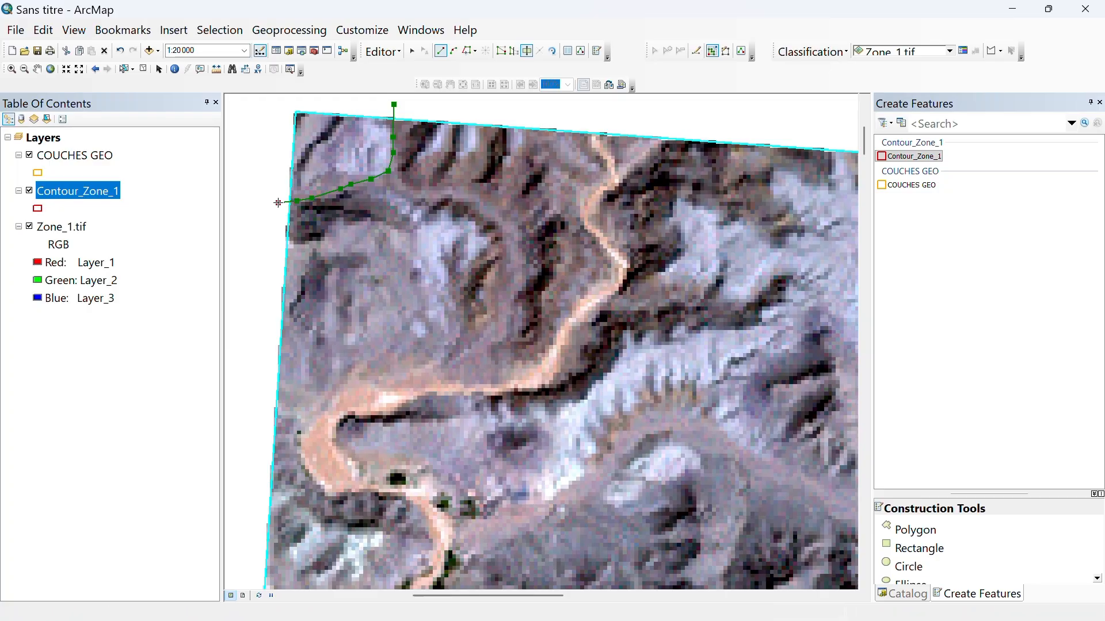
pyautogui.doubleClick(278, 202)
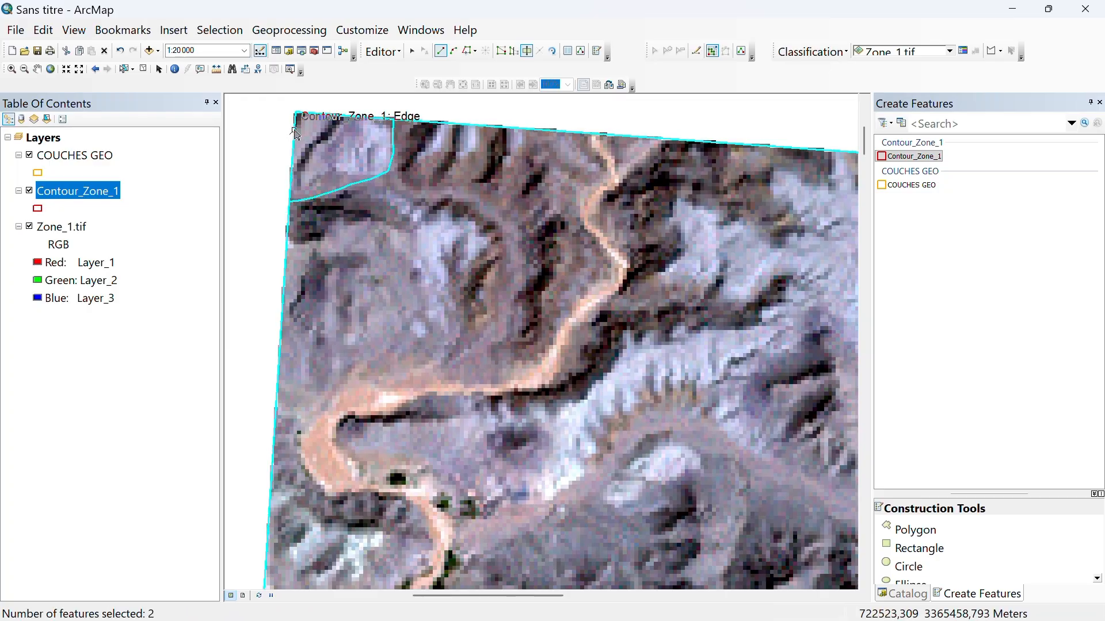
# Hide the Zone_1.tif image to examine the cut northwest corner polygon, and show the image again
pyautogui.scroll(4, 306, 123)
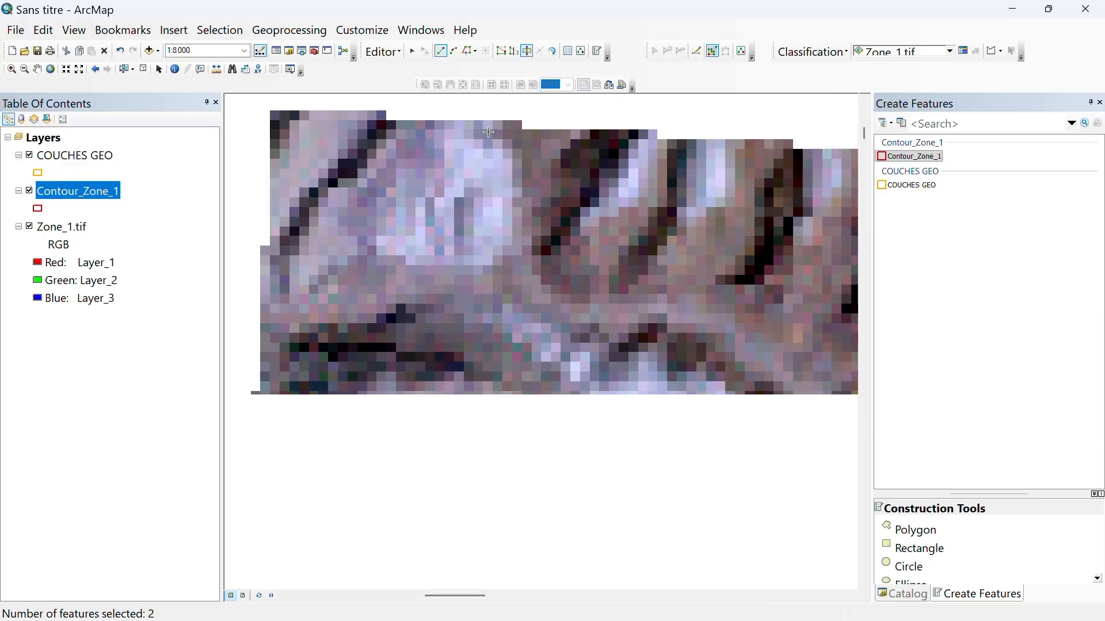
pyautogui.scroll(-1, 488, 132)
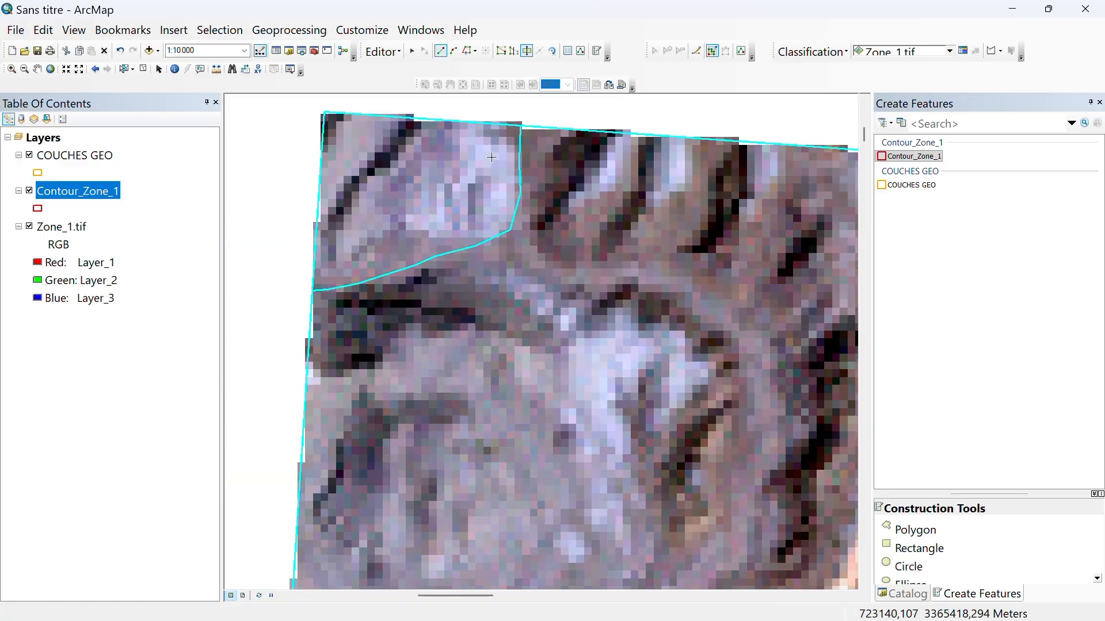
pyautogui.click(30, 227)
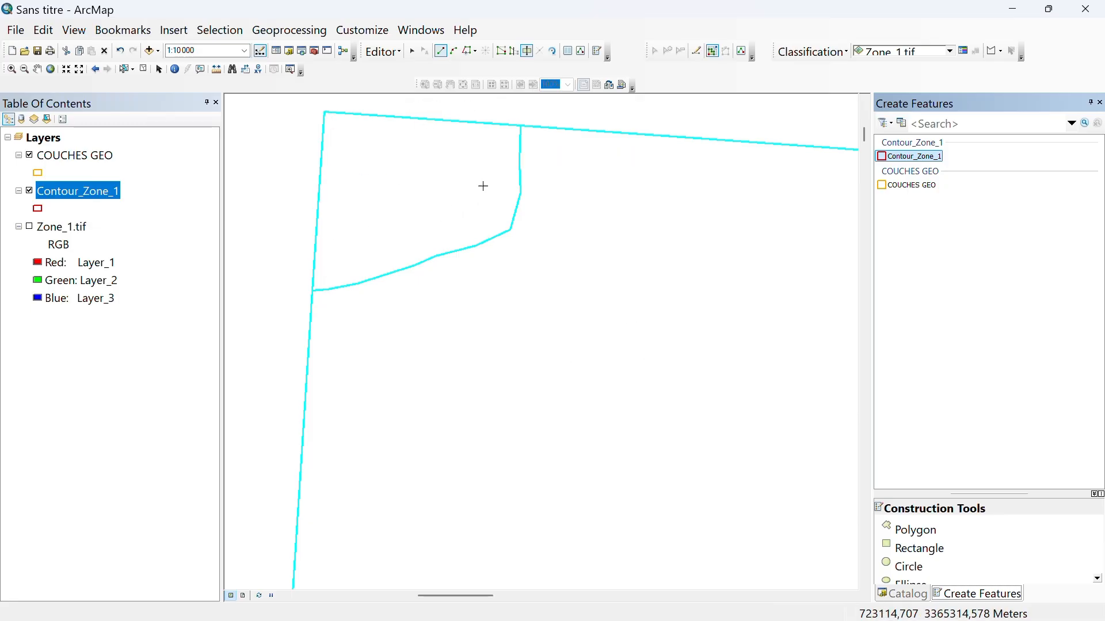
pyautogui.scroll(-2, 485, 186)
pyautogui.scroll(2, 485, 186)
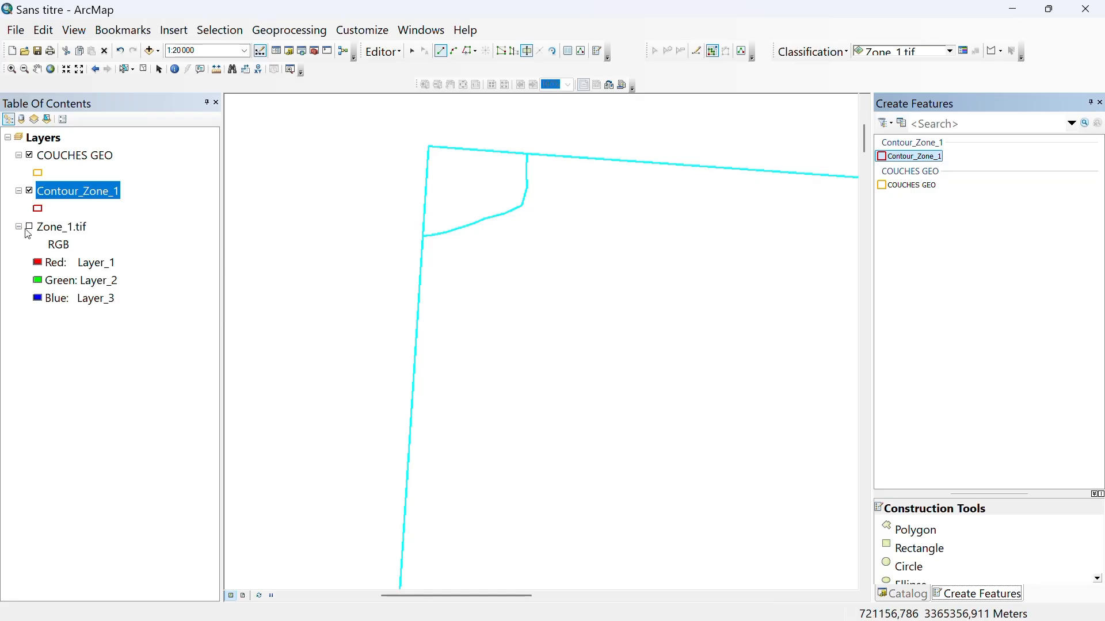
pyautogui.click(29, 227)
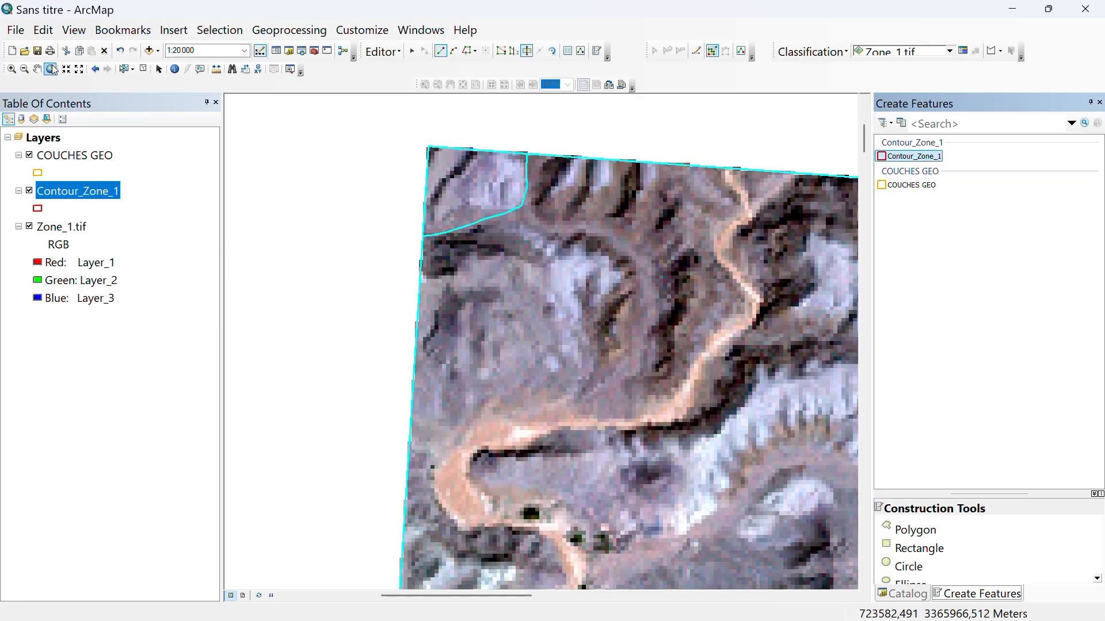
pyautogui.click(37, 69)
pyautogui.moveTo(698, 289); pyautogui.dragTo(561, 263)
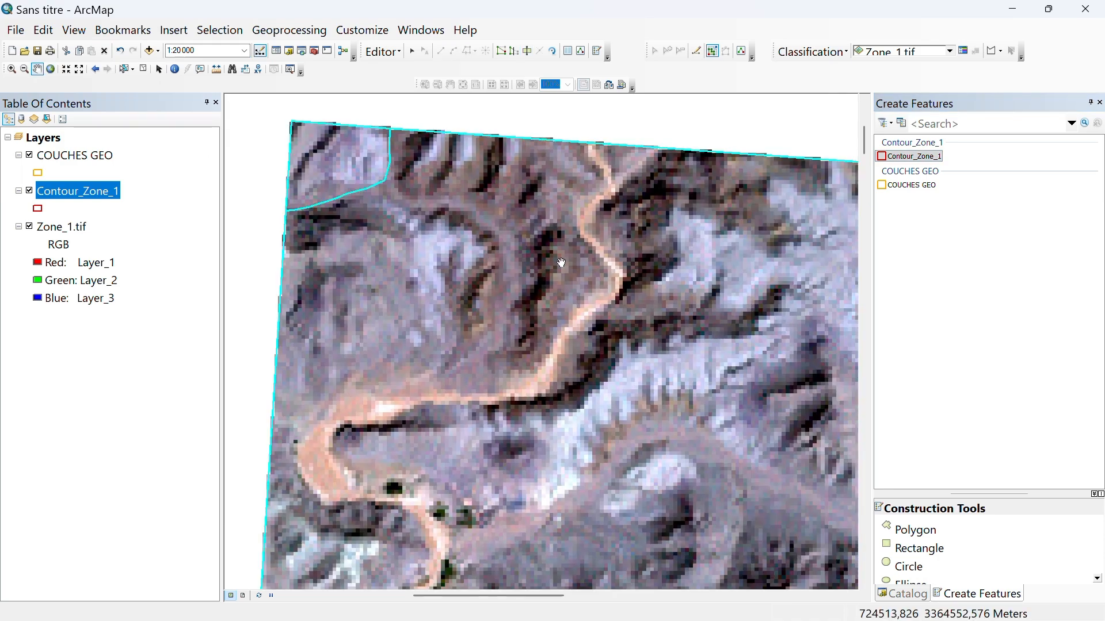
pyautogui.scroll(-1, 561, 262)
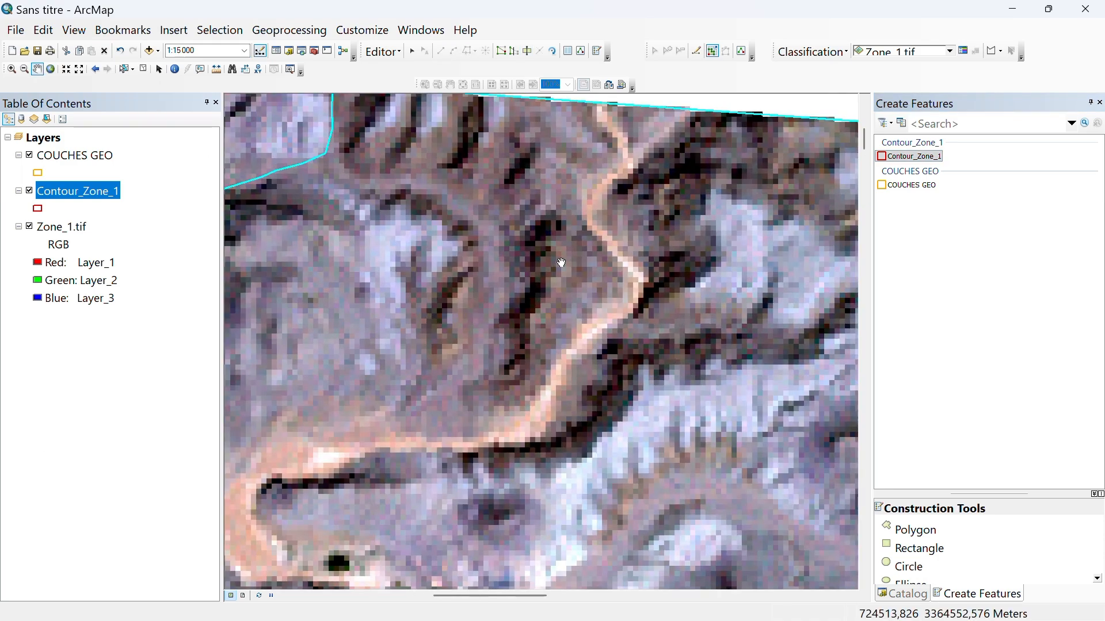
pyautogui.scroll(2, 561, 263)
pyautogui.scroll(1, 563, 262)
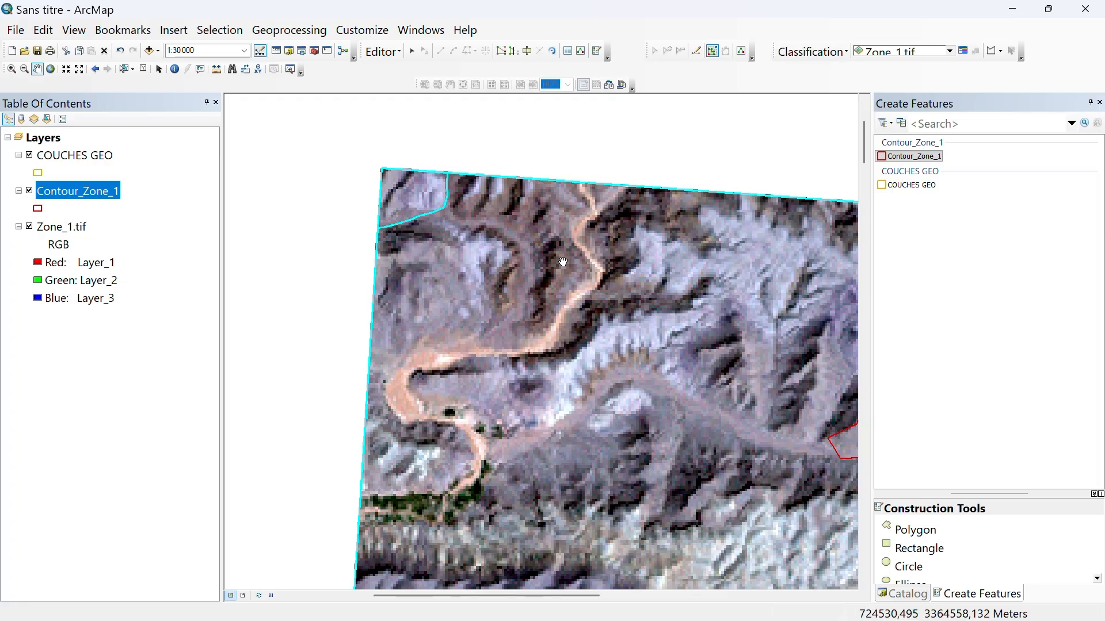
pyautogui.scroll(1, 576, 282)
pyautogui.scroll(-1, 603, 274)
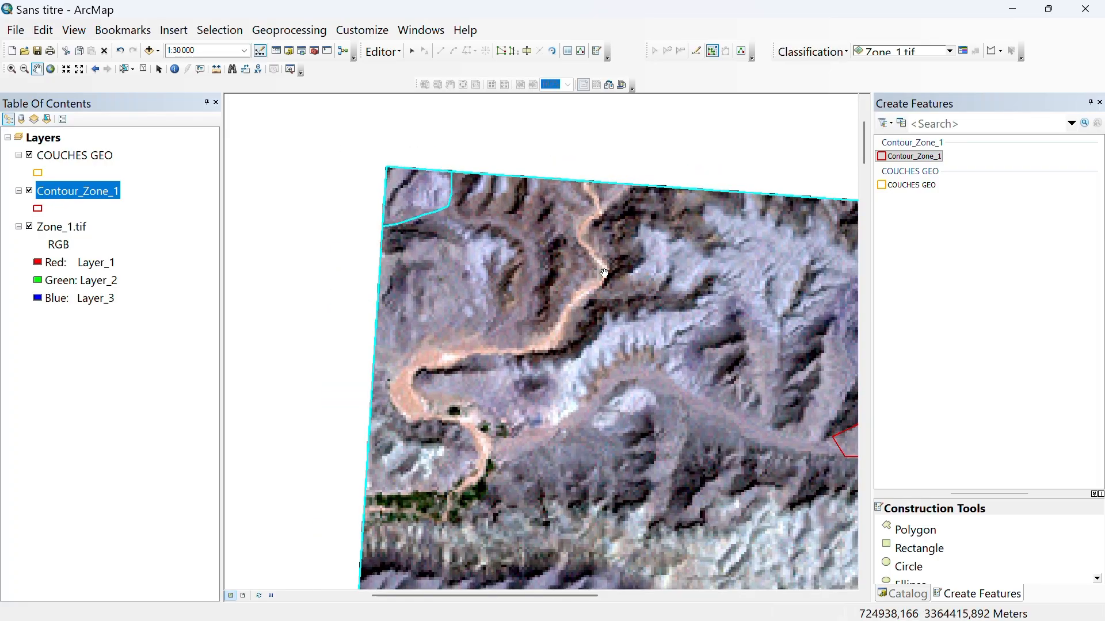
pyautogui.scroll(-1, 605, 273)
pyautogui.scroll(-1, 538, 324)
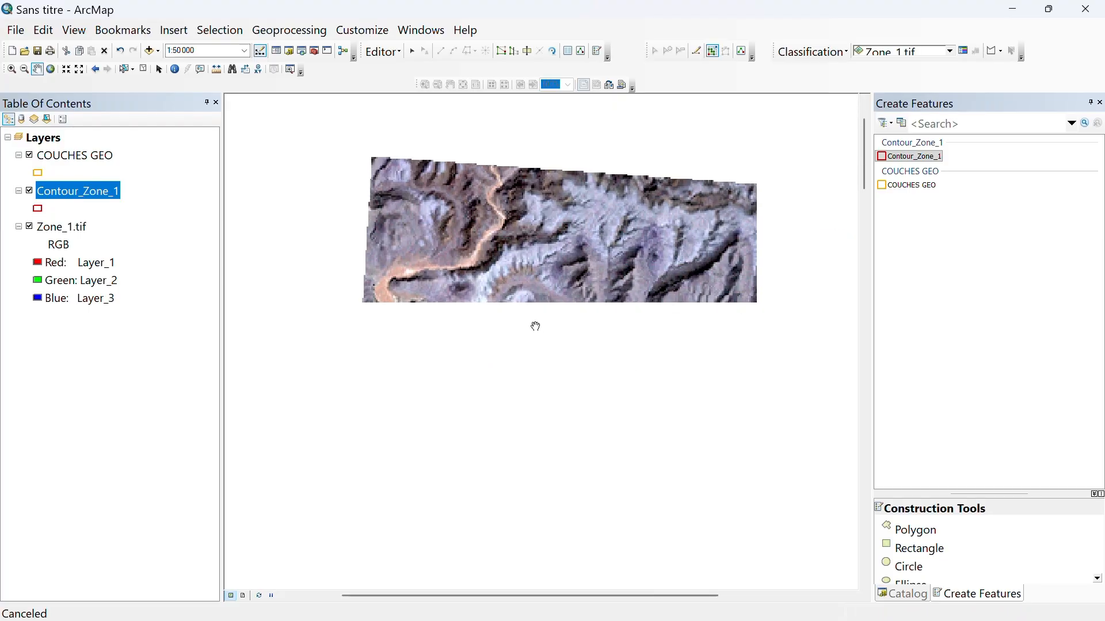
pyautogui.moveTo(575, 359); pyautogui.dragTo(519, 332)
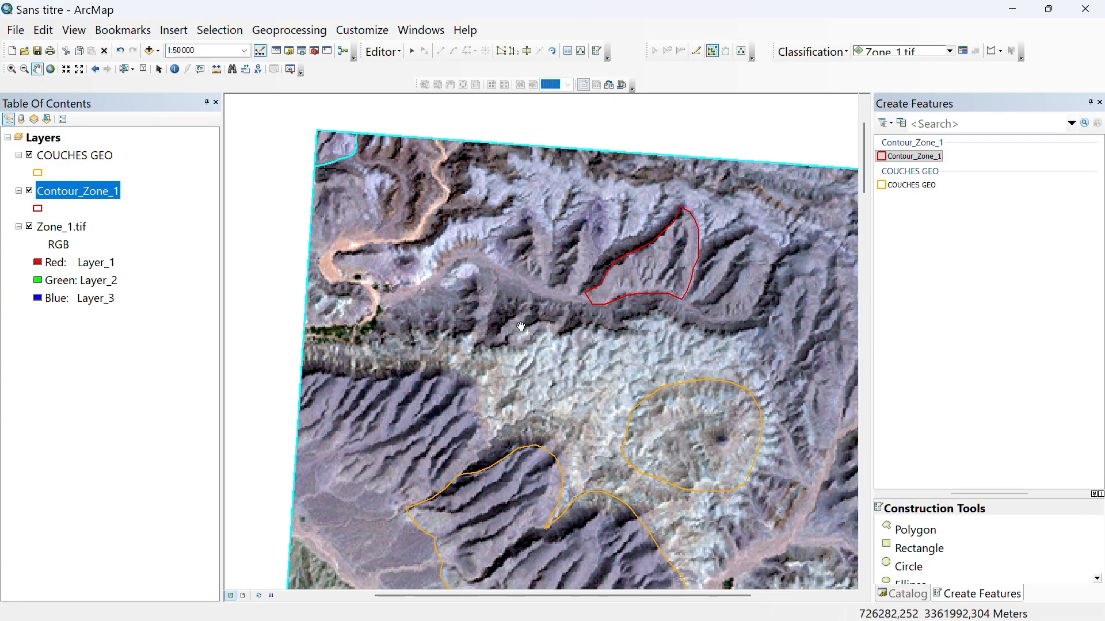
pyautogui.scroll(-1, 521, 326)
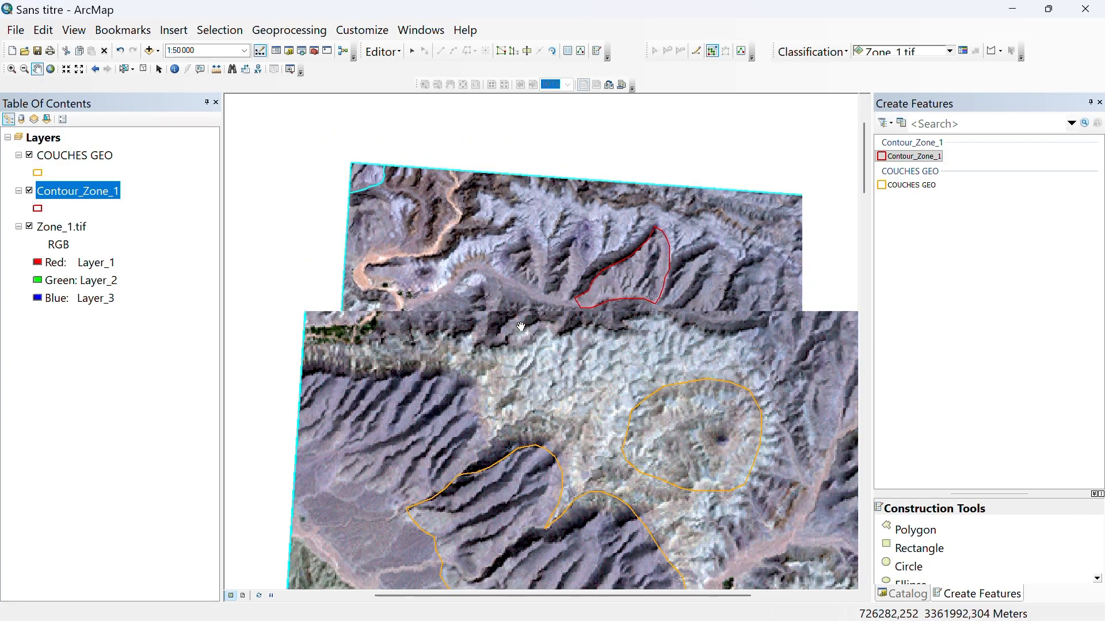
pyautogui.scroll(-1, 510, 318)
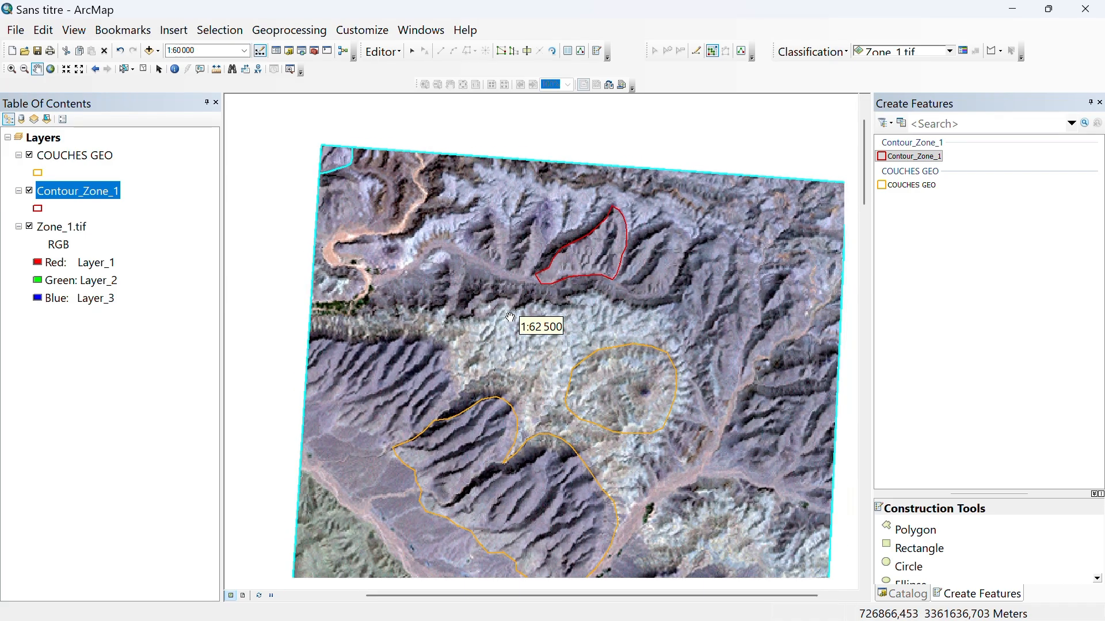
pyautogui.moveTo(461, 315); pyautogui.dragTo(438, 291)
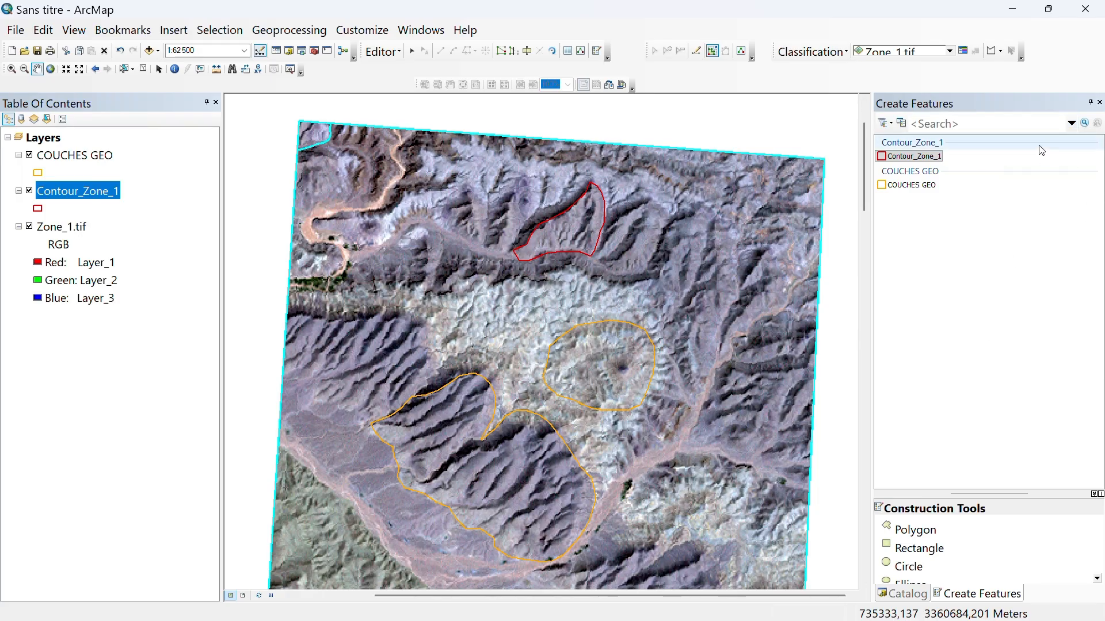
# Begin a new shapefile in the Desktop\FORMATION folder, naming it Cours d'eau and setting its feature type to Polyline
pyautogui.click(907, 593)
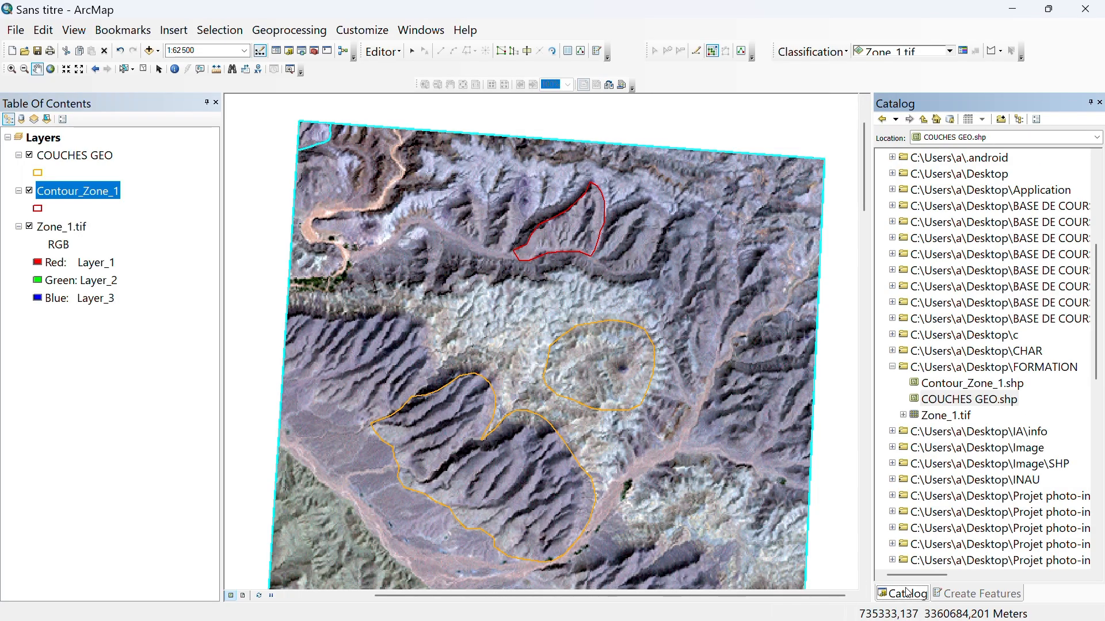
pyautogui.click(984, 373)
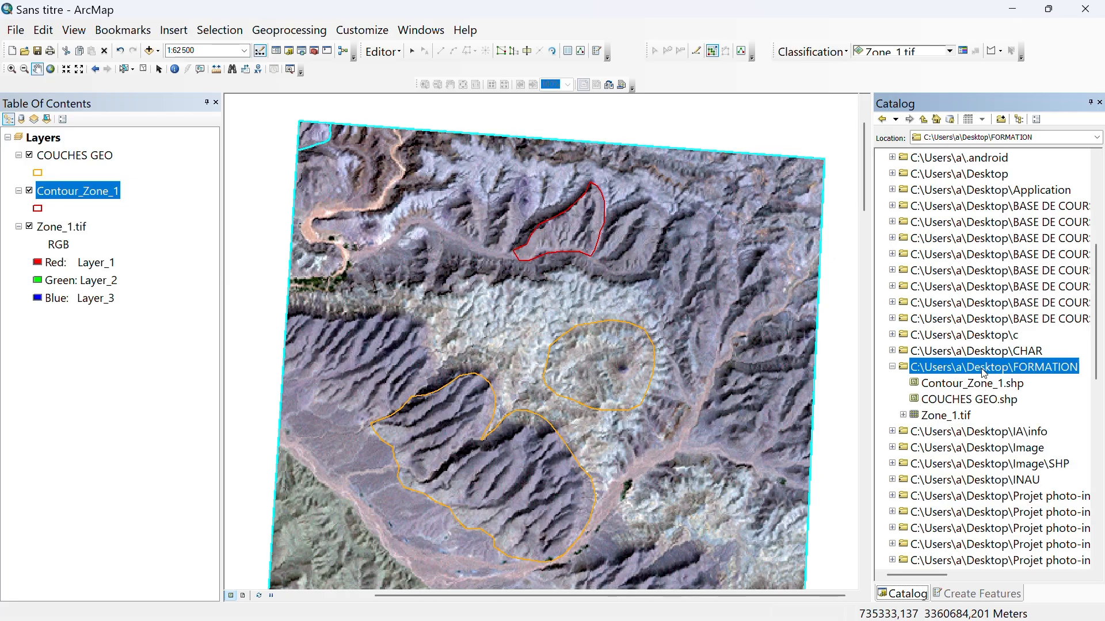
pyautogui.rightClick(984, 373)
pyautogui.moveTo(1028, 486)
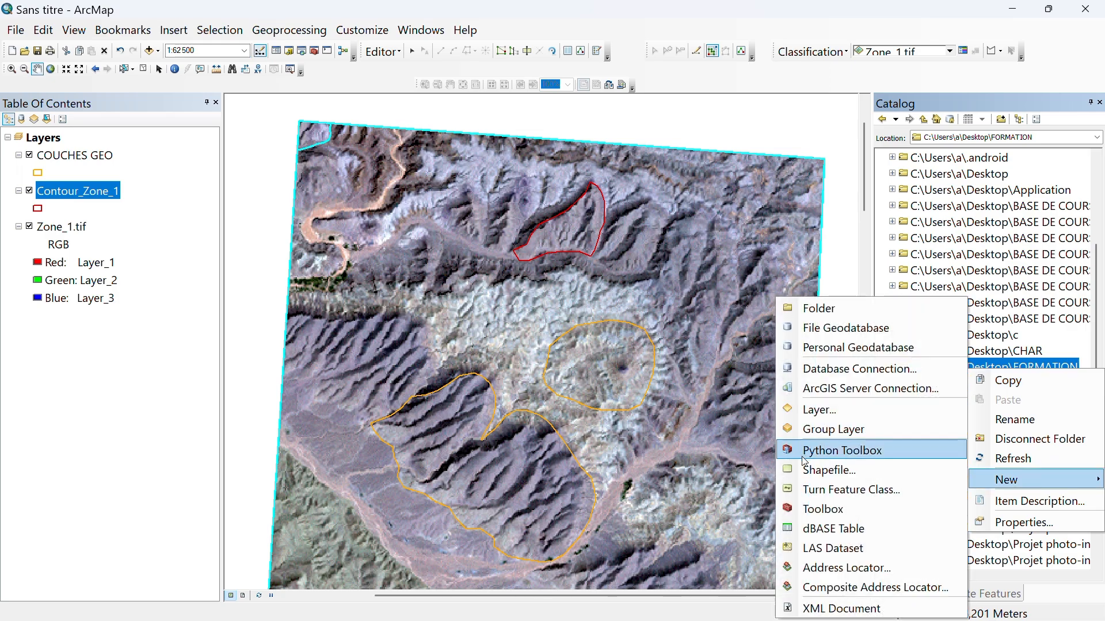
pyautogui.click(829, 470)
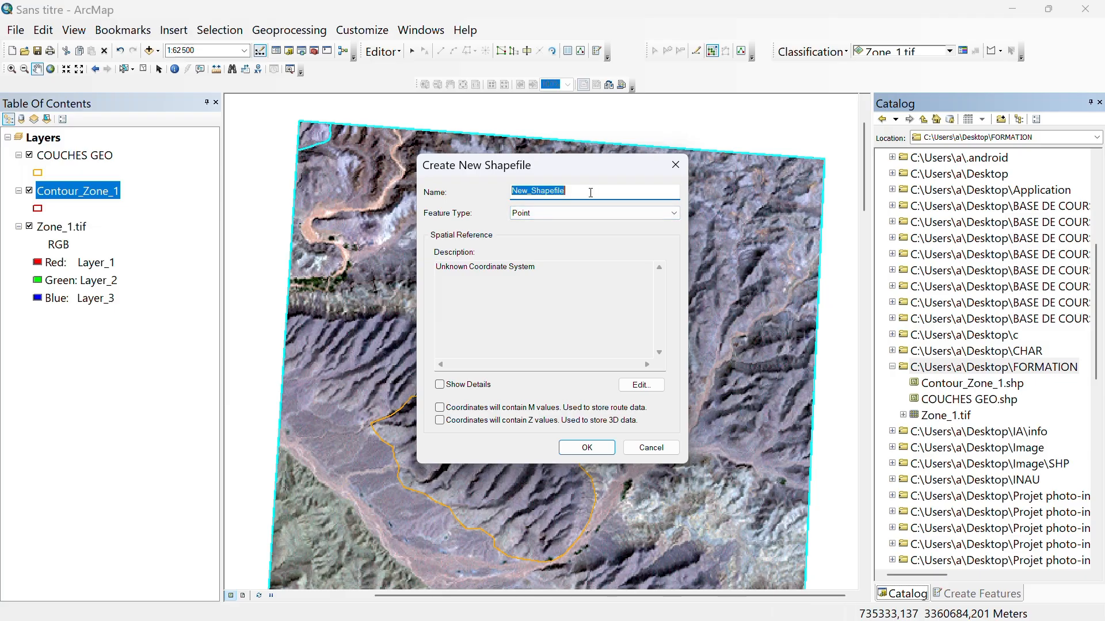
pyautogui.write('C')
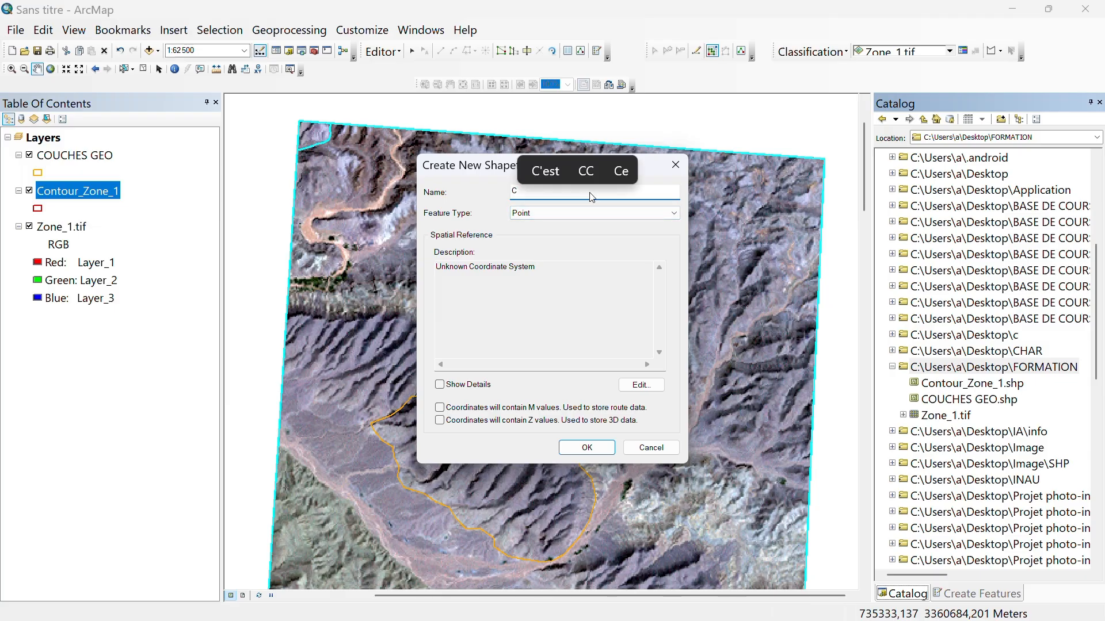
pyautogui.write('our')
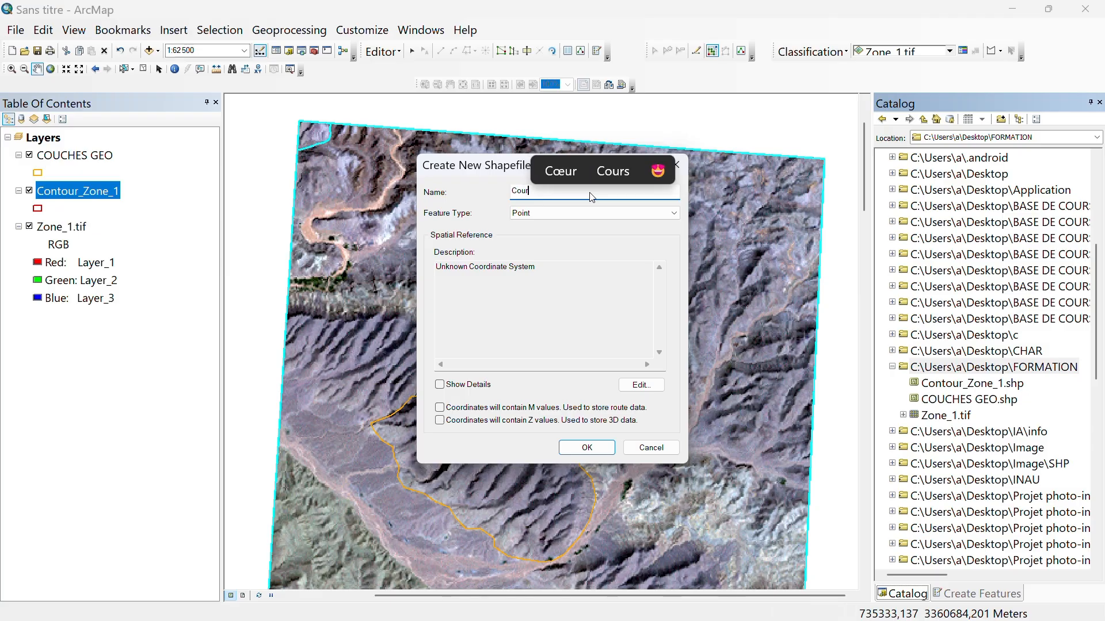
pyautogui.write("s d'eau")
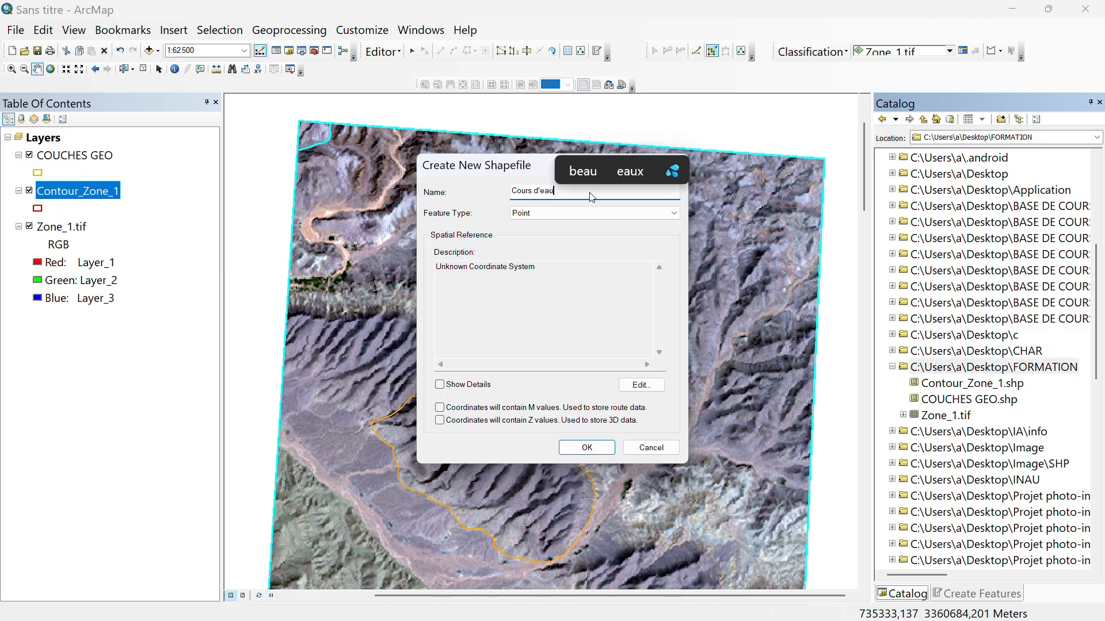
pyautogui.click(586, 213)
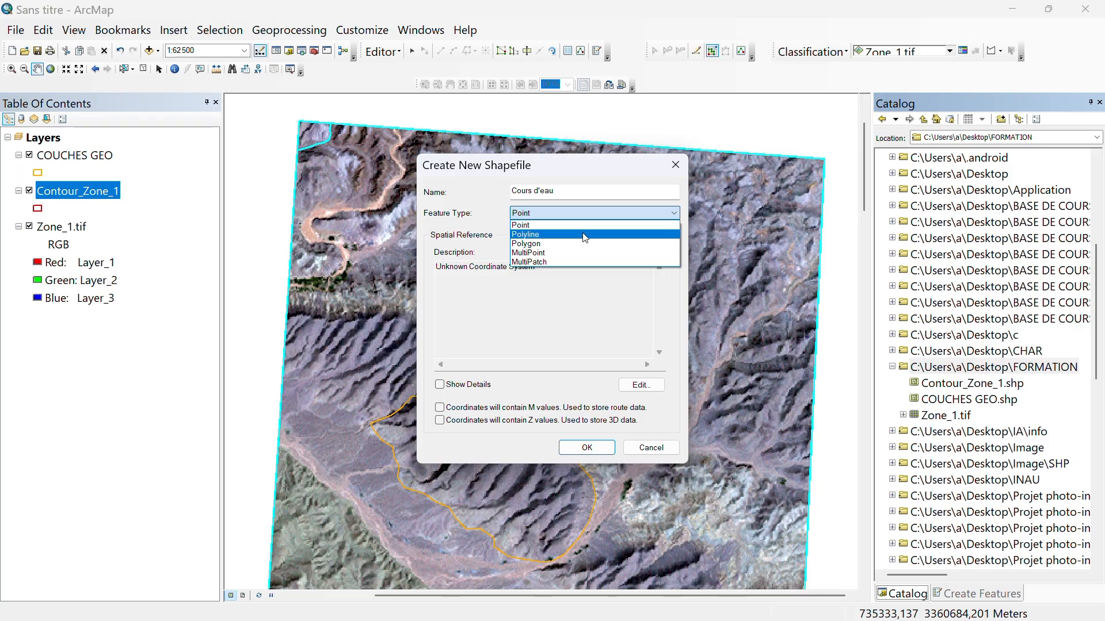
pyautogui.click(585, 234)
# Assign the WGS_1984_UTM_Zone_29N coordinate system to the new shapefile and create it
pyautogui.click(641, 384)
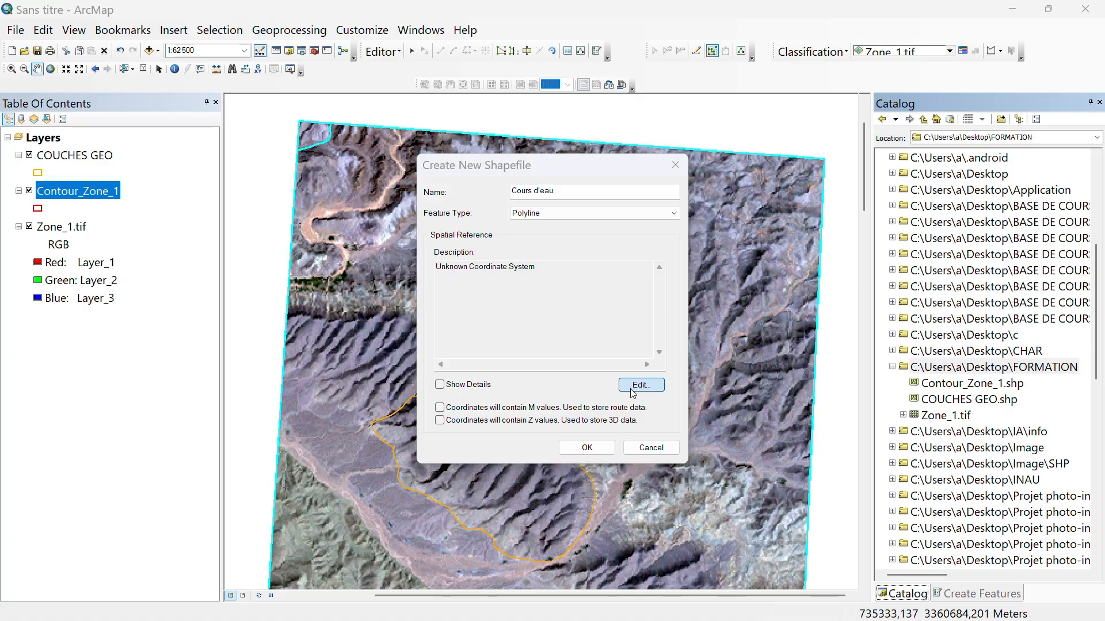
pyautogui.click(520, 246)
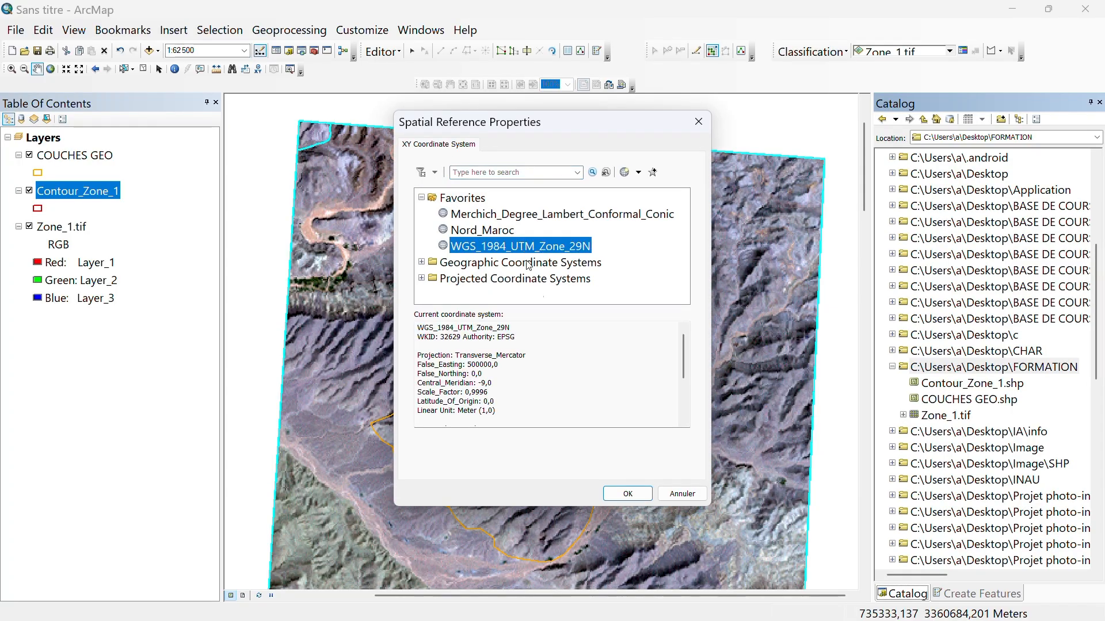
pyautogui.click(628, 499)
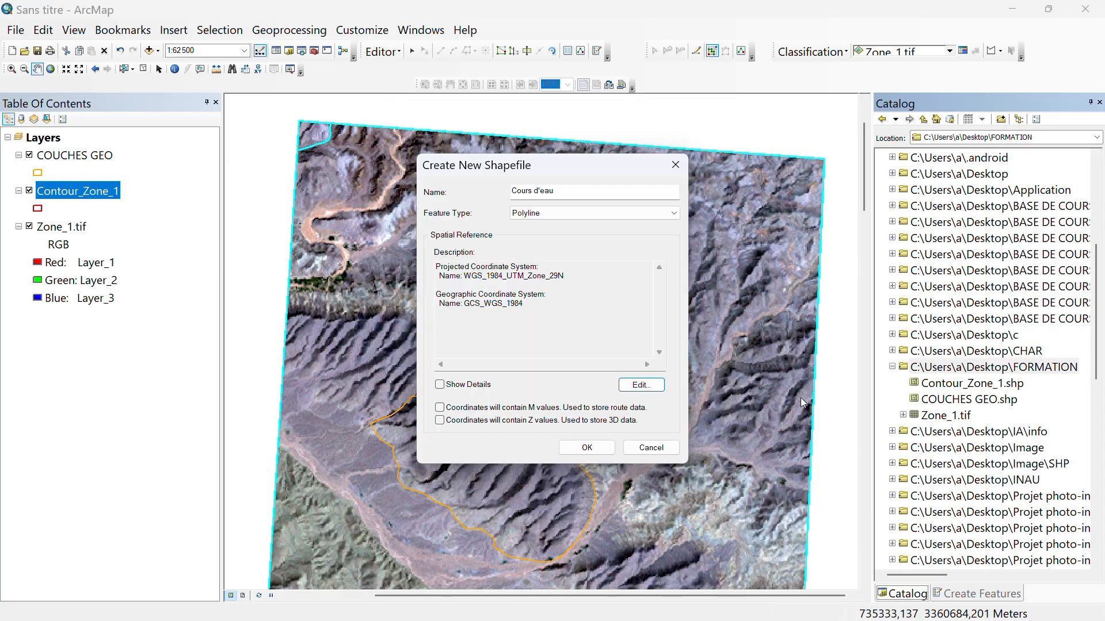
pyautogui.click(593, 449)
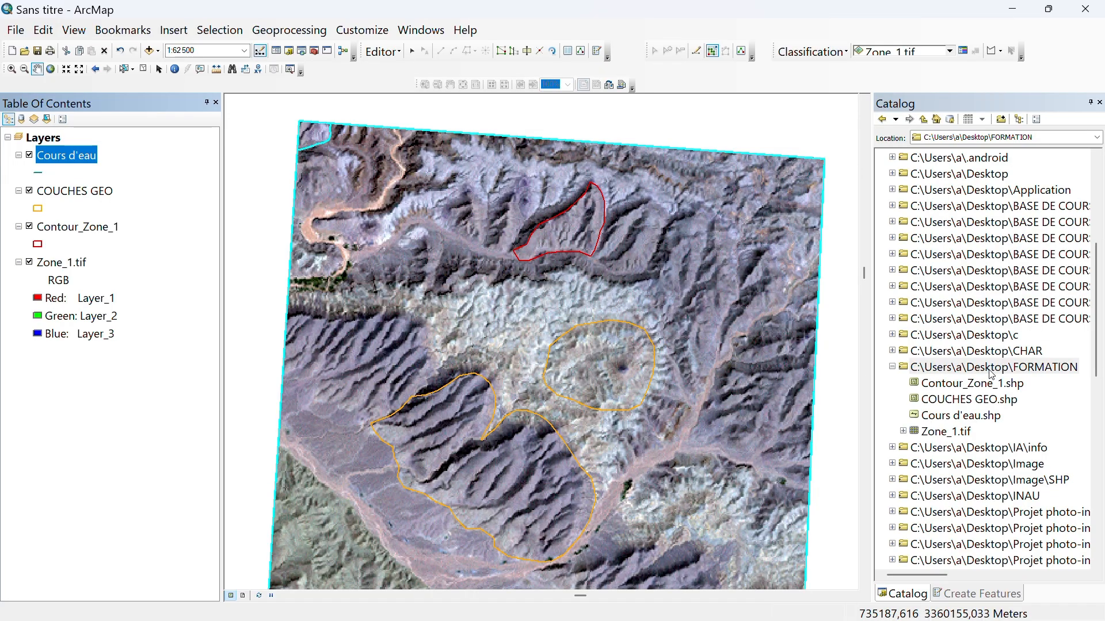
# Stop the current edit session and save the edits so that the Cours d'eau layer can be included in a new session
pyautogui.click(989, 594)
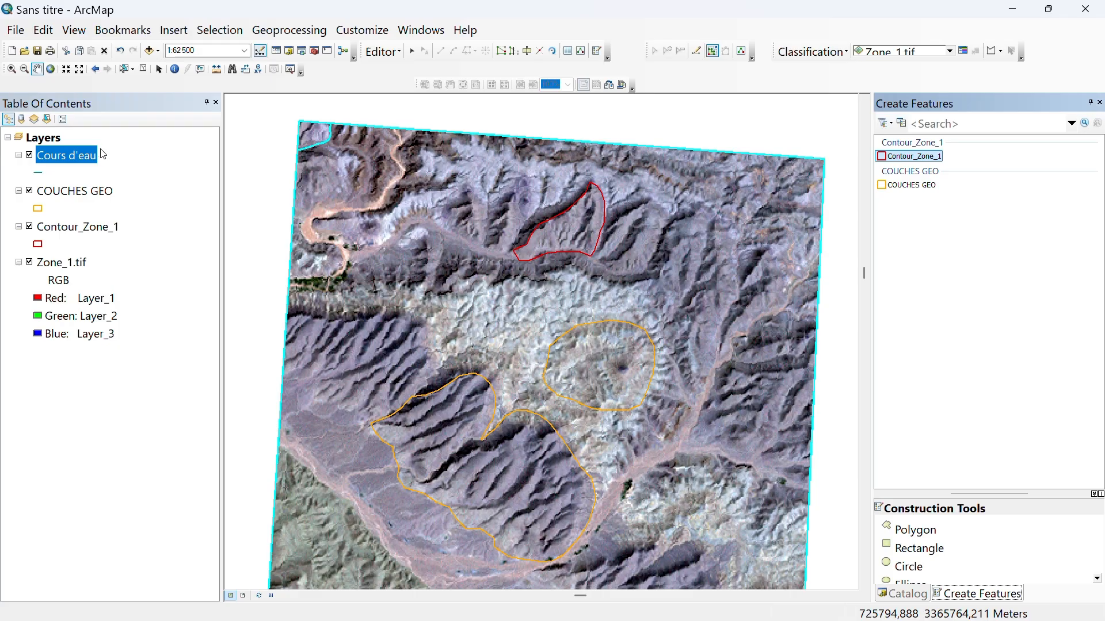
pyautogui.rightClick(72, 154)
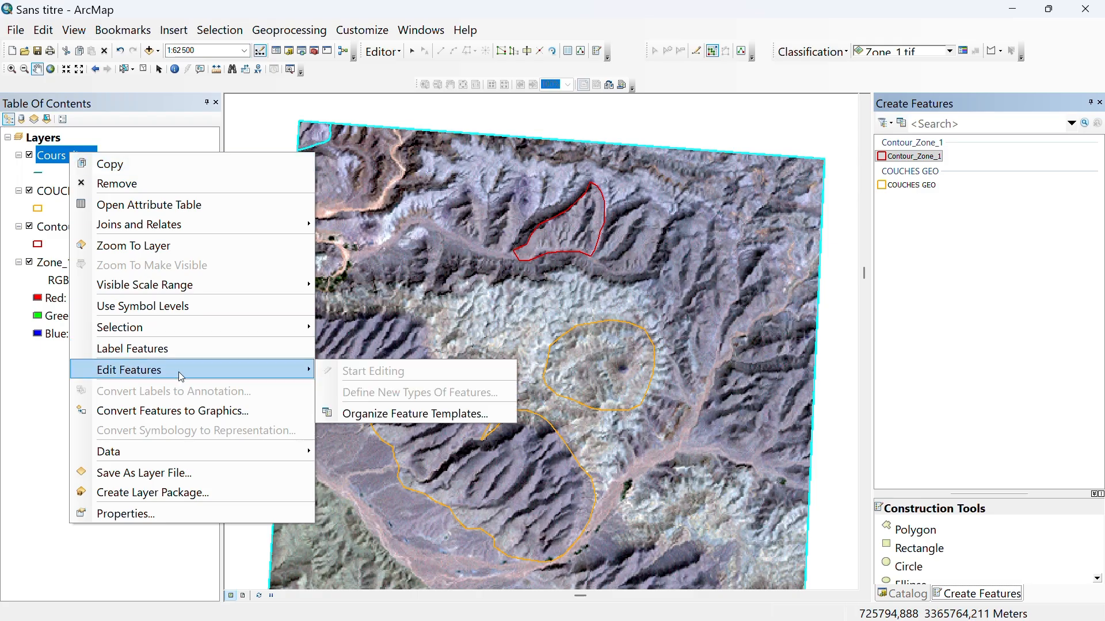
pyautogui.click(403, 54)
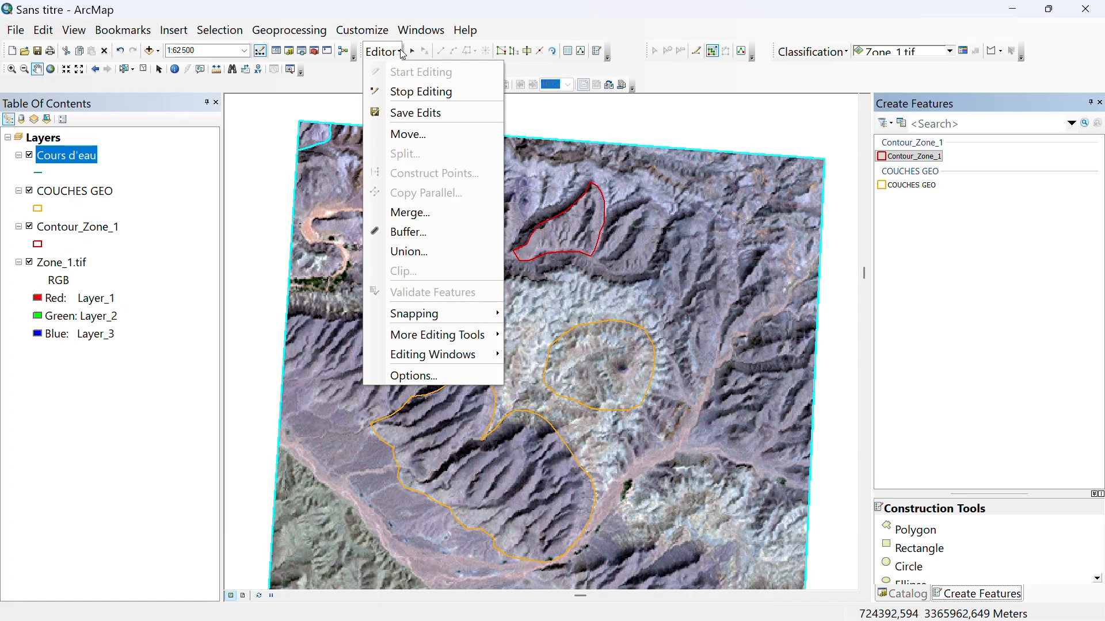
pyautogui.click(408, 92)
pyautogui.click(471, 374)
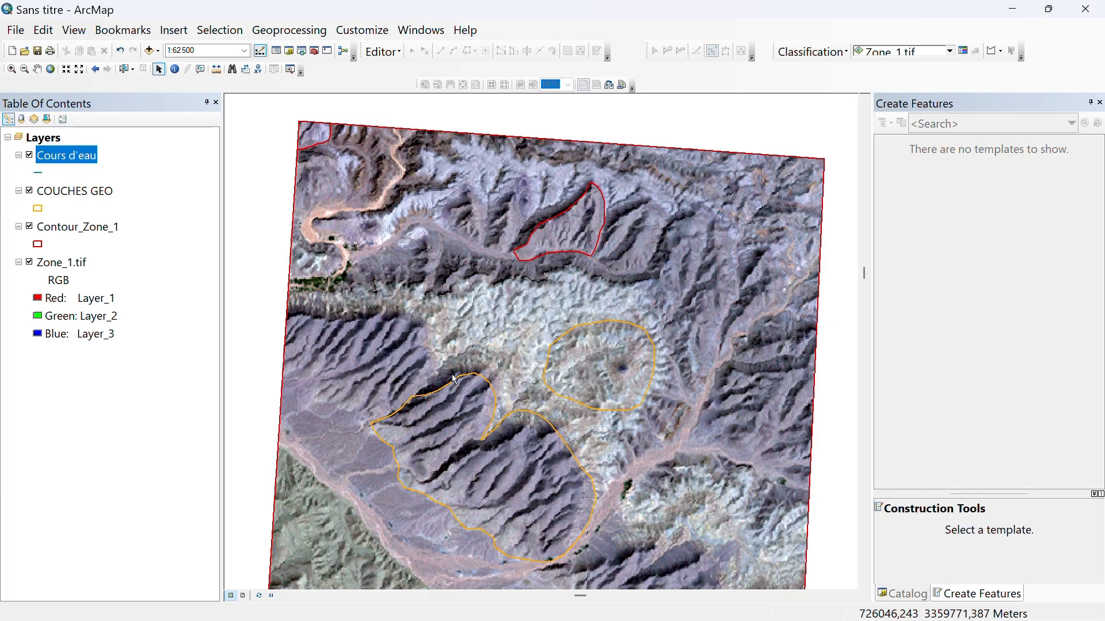
# Start editing the Cours d'eau layer and choose its feature template for drawing lines
pyautogui.rightClick(57, 163)
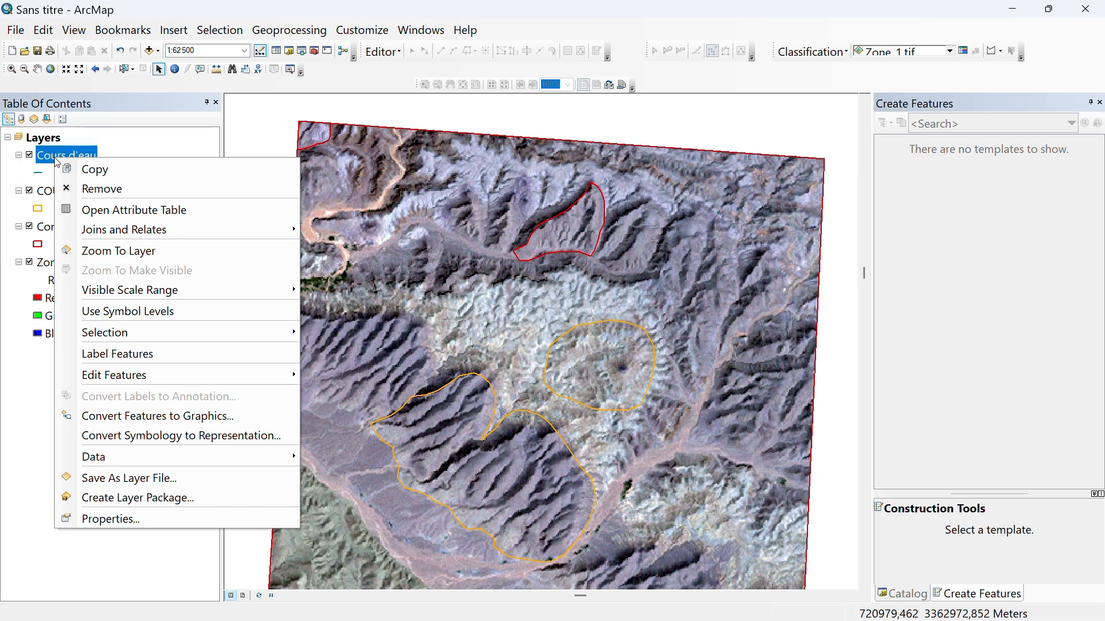
pyautogui.moveTo(222, 371)
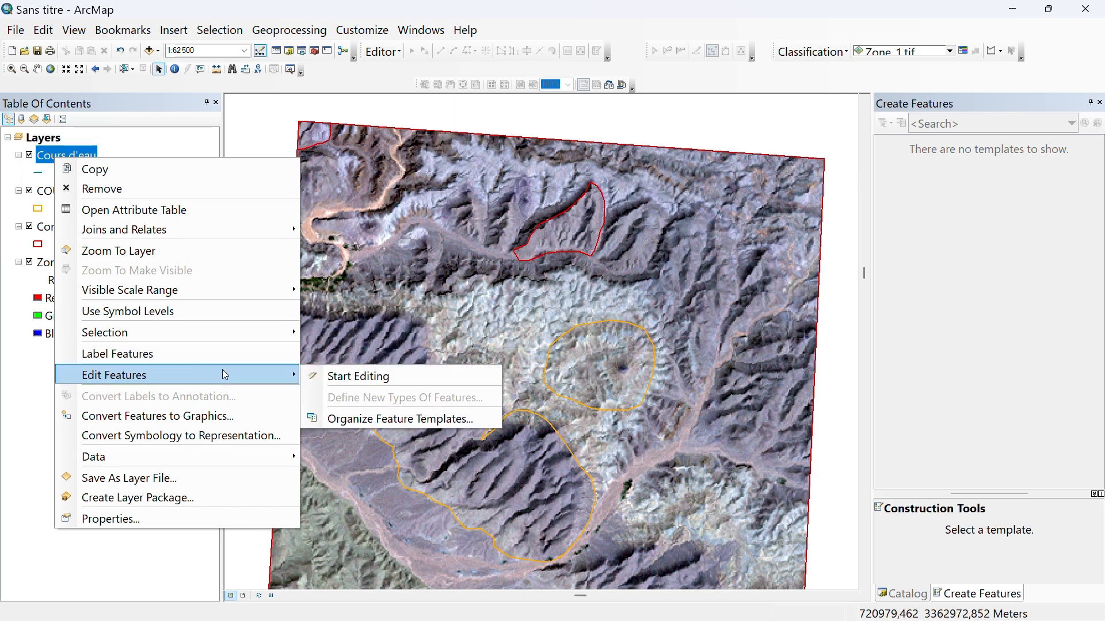
pyautogui.click(369, 382)
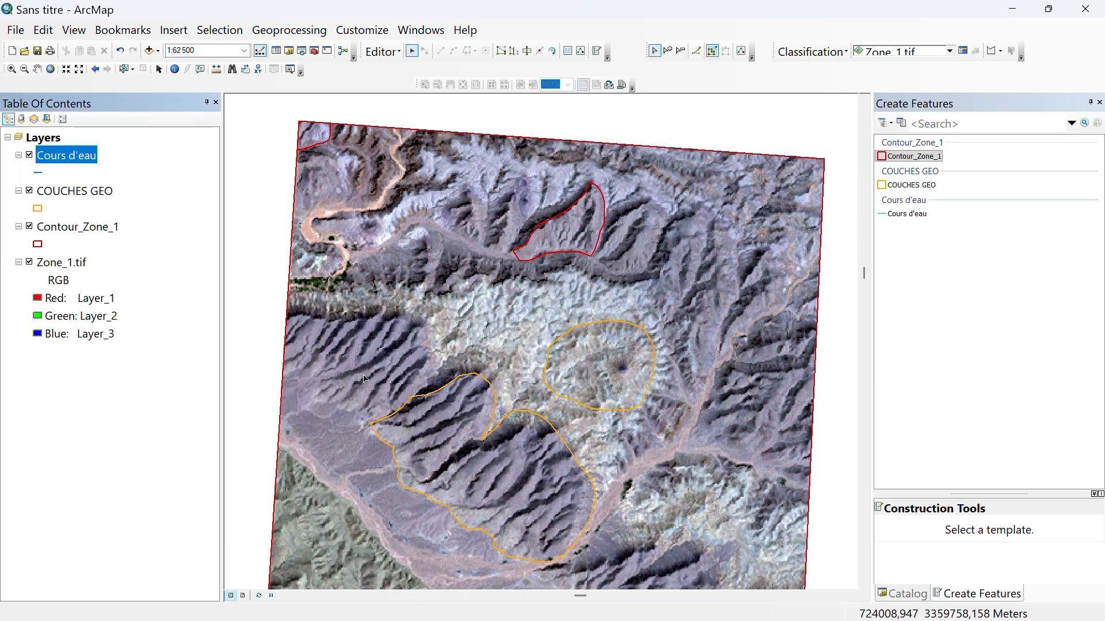
pyautogui.click(907, 213)
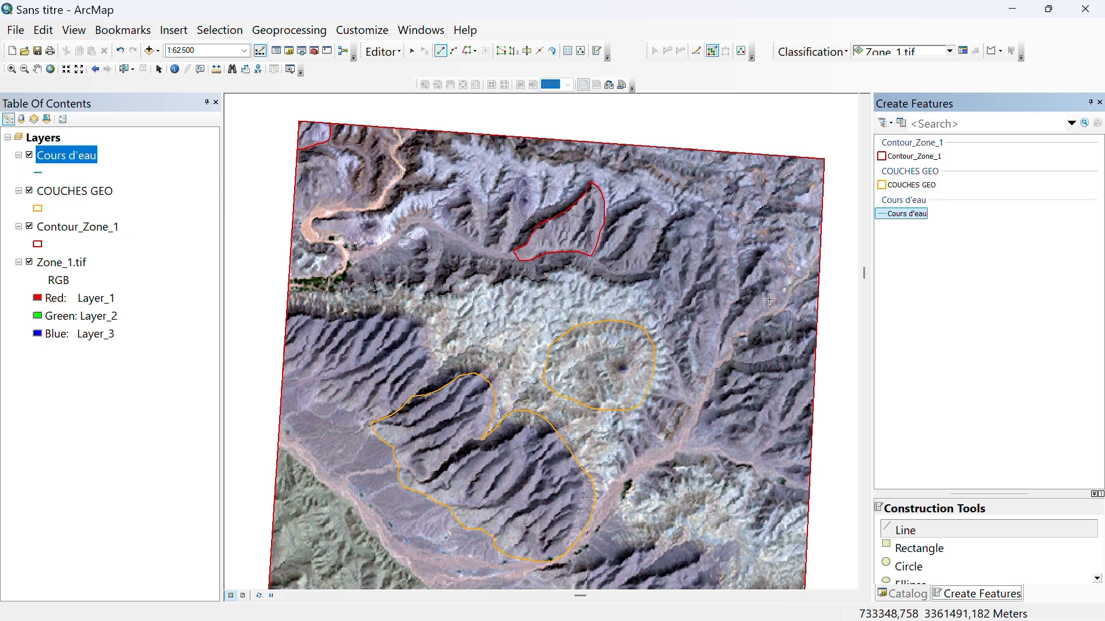
# Start a Cours d'eau line in the narrow channel near the image's eastern edge and trace it southwest to the bend into the main valley
pyautogui.scroll(1, 771, 299)
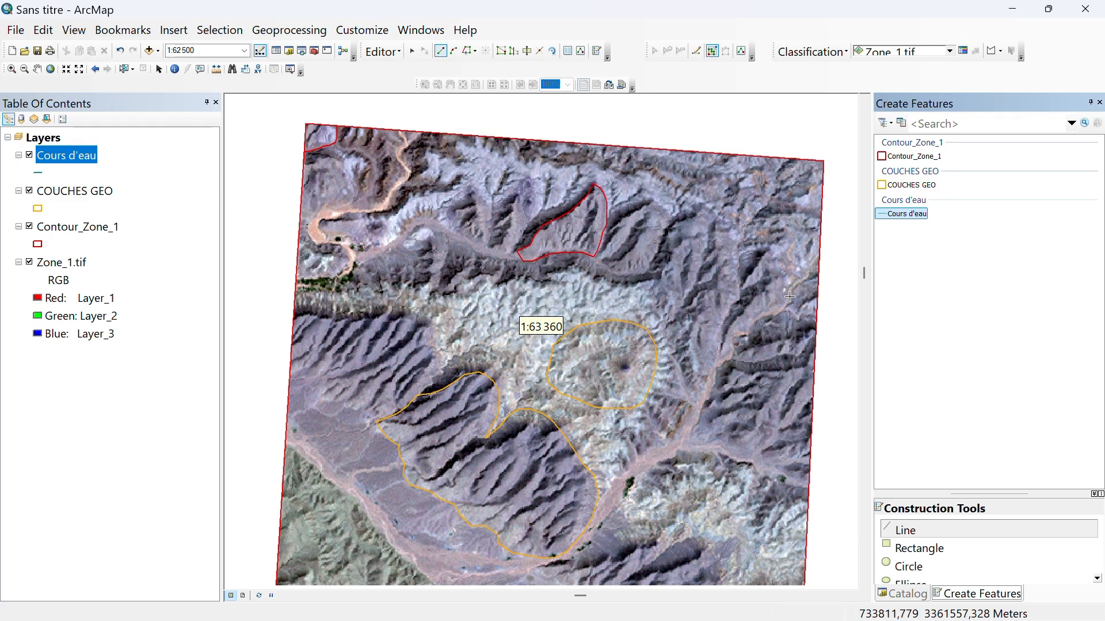
pyautogui.click(789, 297)
pyautogui.click(788, 300)
pyautogui.click(786, 307)
pyautogui.click(776, 314)
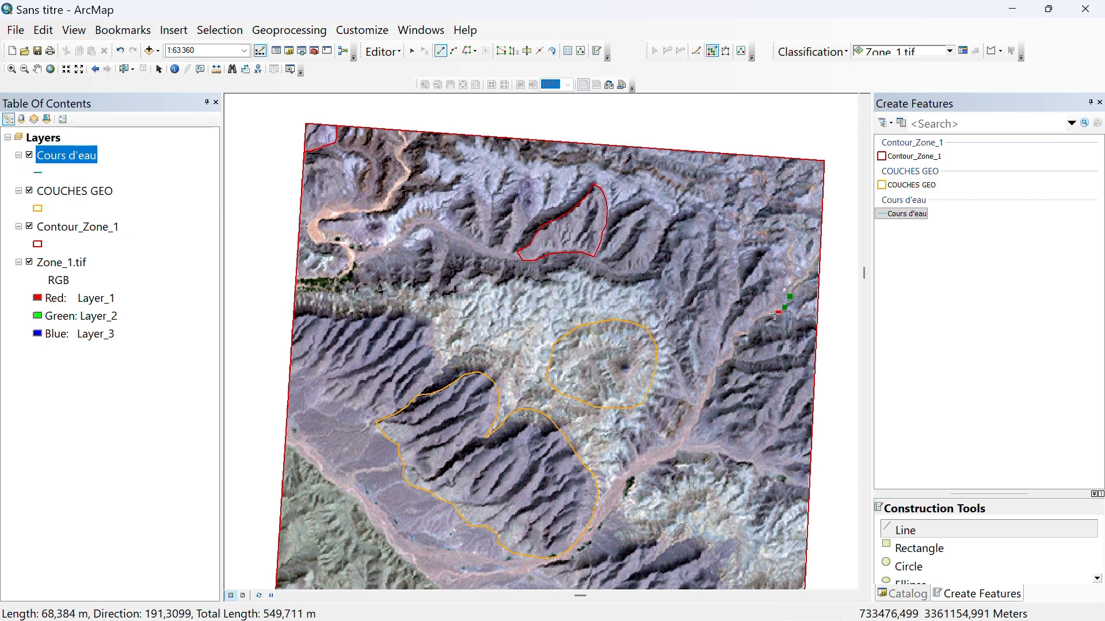
pyautogui.click(771, 317)
pyautogui.click(765, 321)
pyautogui.click(757, 323)
pyautogui.click(749, 330)
pyautogui.click(739, 336)
pyautogui.click(722, 348)
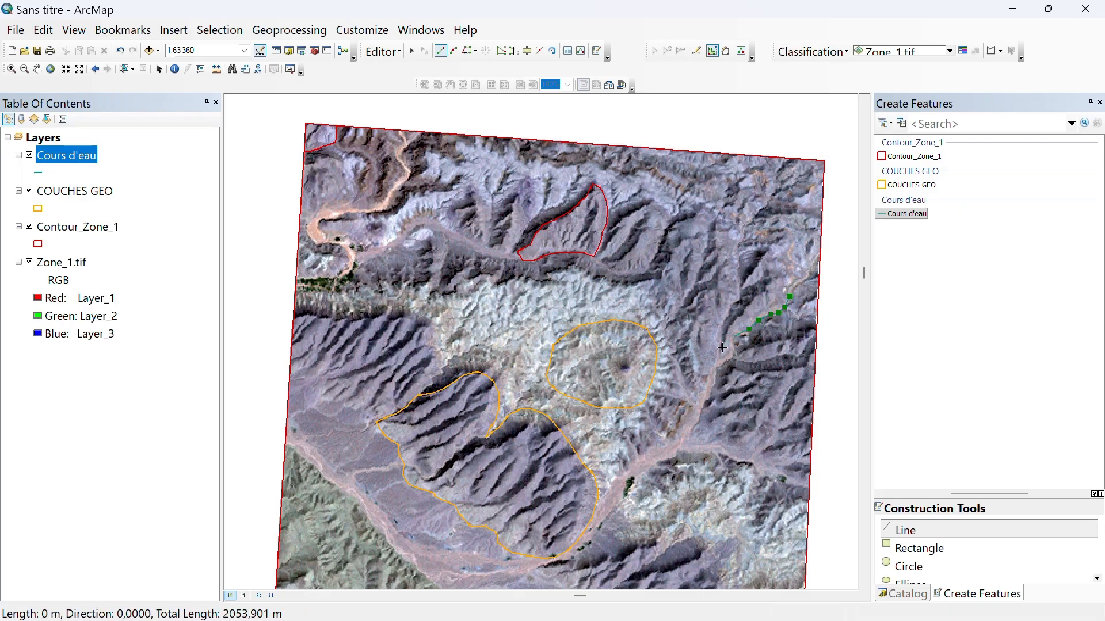
# Continue the watercourse line south-southwest down the valley, through the confluence, to the eastern side of the large southern COUCHES GEO polygon
pyautogui.click(714, 369)
pyautogui.click(706, 394)
pyautogui.click(694, 425)
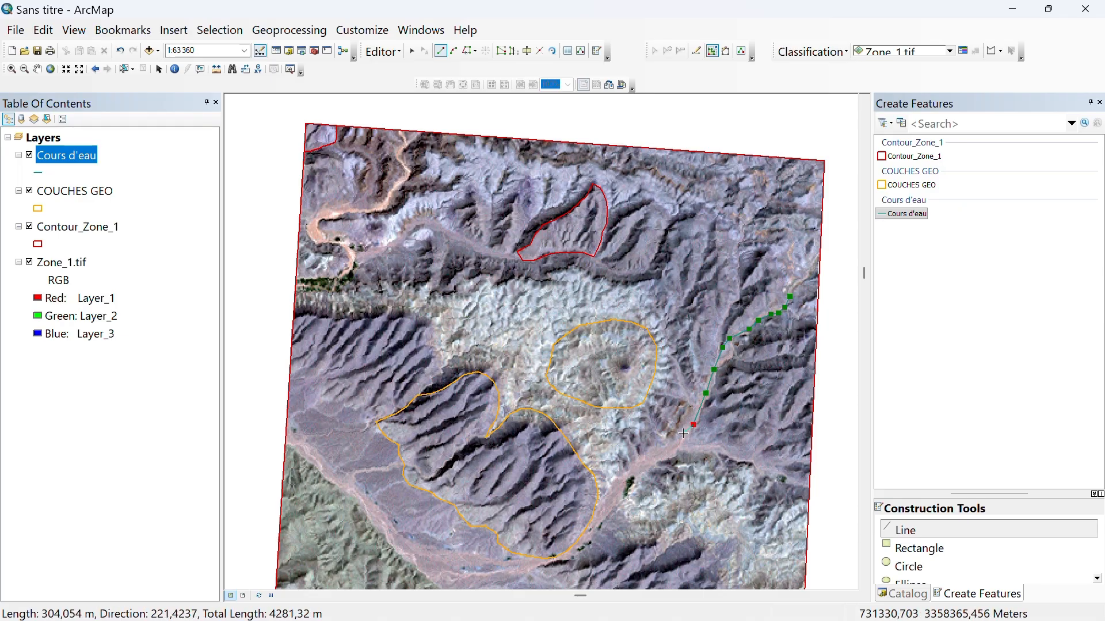
pyautogui.click(682, 442)
pyautogui.click(662, 458)
pyautogui.click(636, 469)
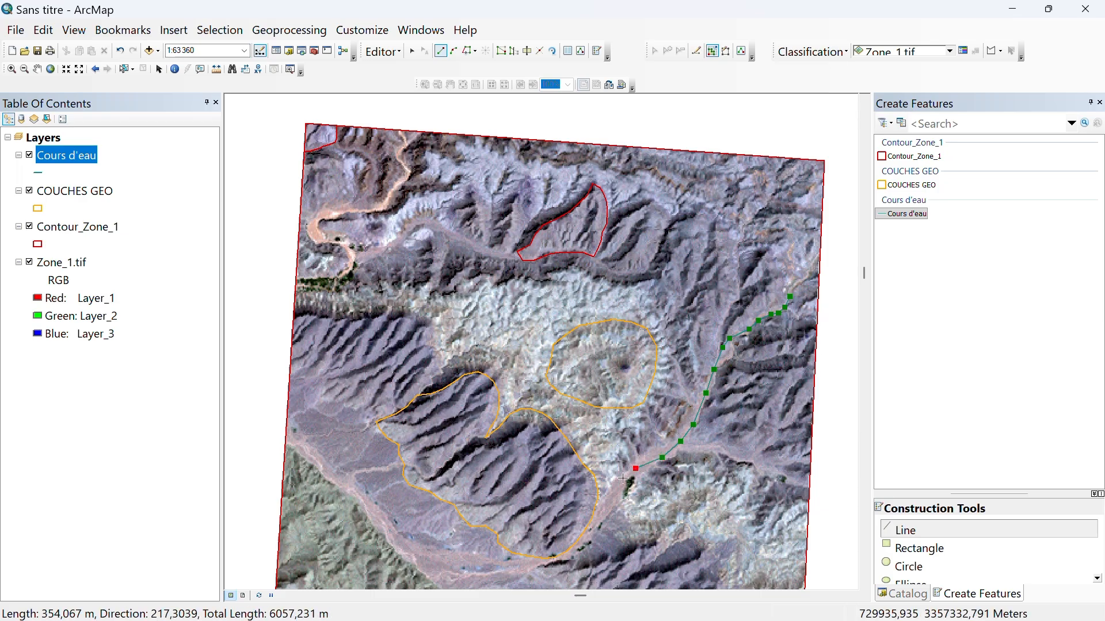
pyautogui.click(620, 481)
pyautogui.click(608, 503)
pyautogui.click(603, 525)
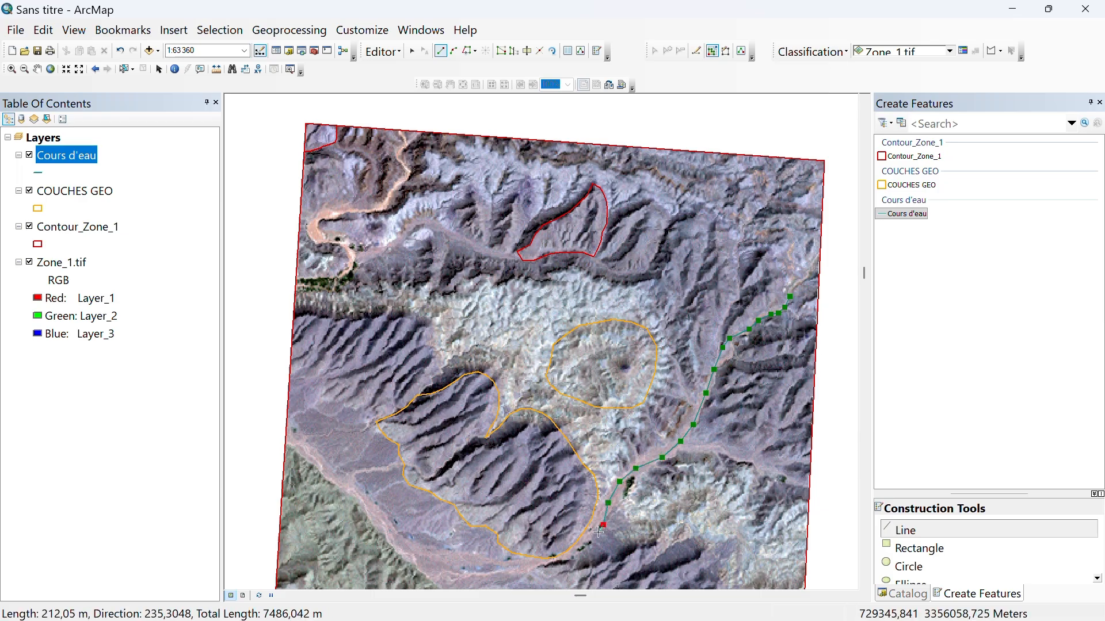
# Carry the watercourse line around the large COUCHES GEO polygon's southern side and finish it northwest along the pale riverbed near the image's western edge
pyautogui.click(598, 532)
pyautogui.click(589, 540)
pyautogui.click(570, 559)
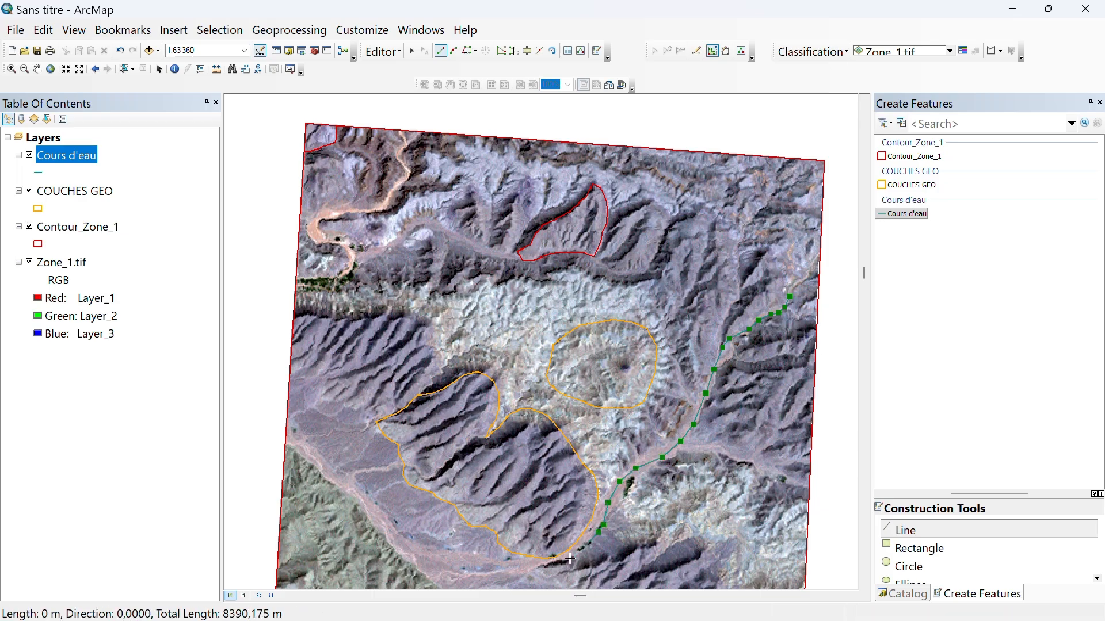
pyautogui.click(553, 564)
pyautogui.click(518, 565)
pyautogui.click(480, 566)
pyautogui.click(448, 557)
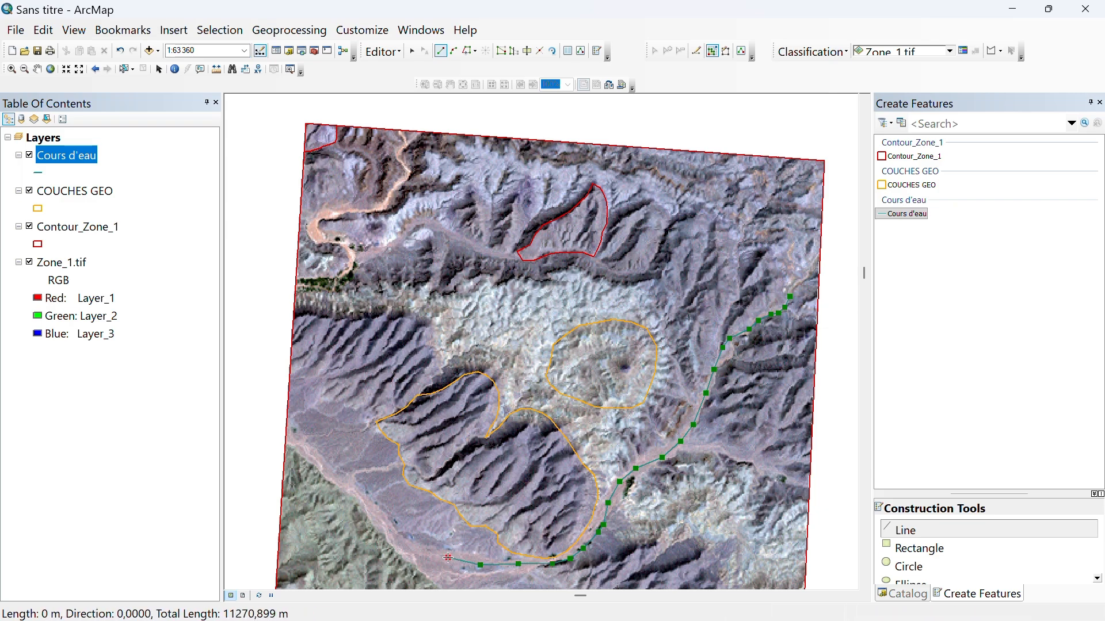
pyautogui.click(422, 551)
pyautogui.click(396, 535)
pyautogui.click(374, 512)
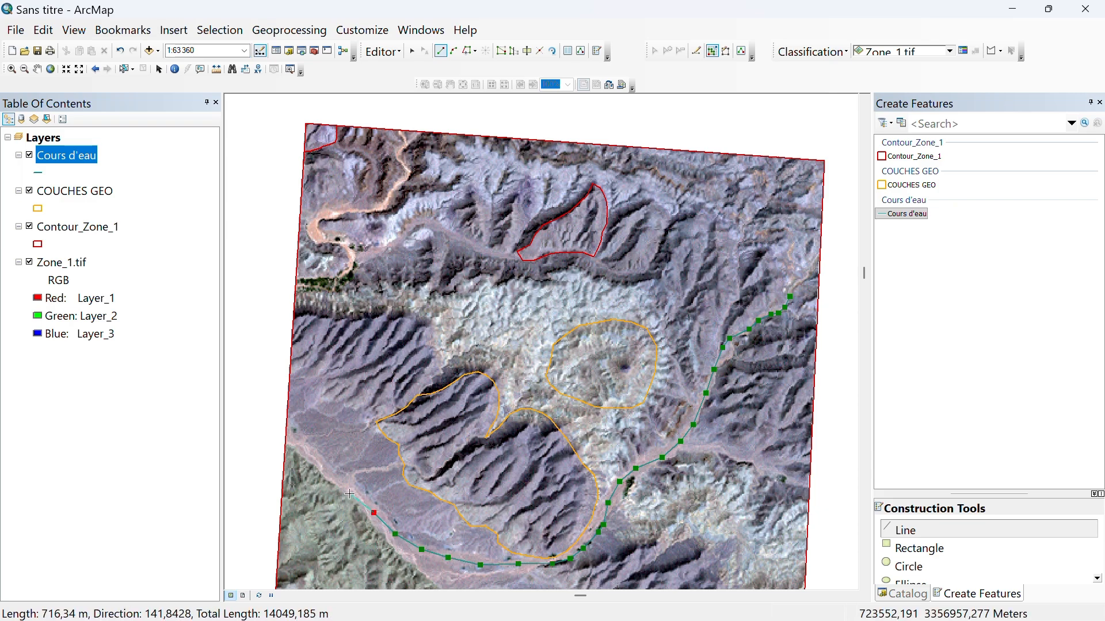
pyautogui.click(348, 488)
pyautogui.doubleClick(330, 472)
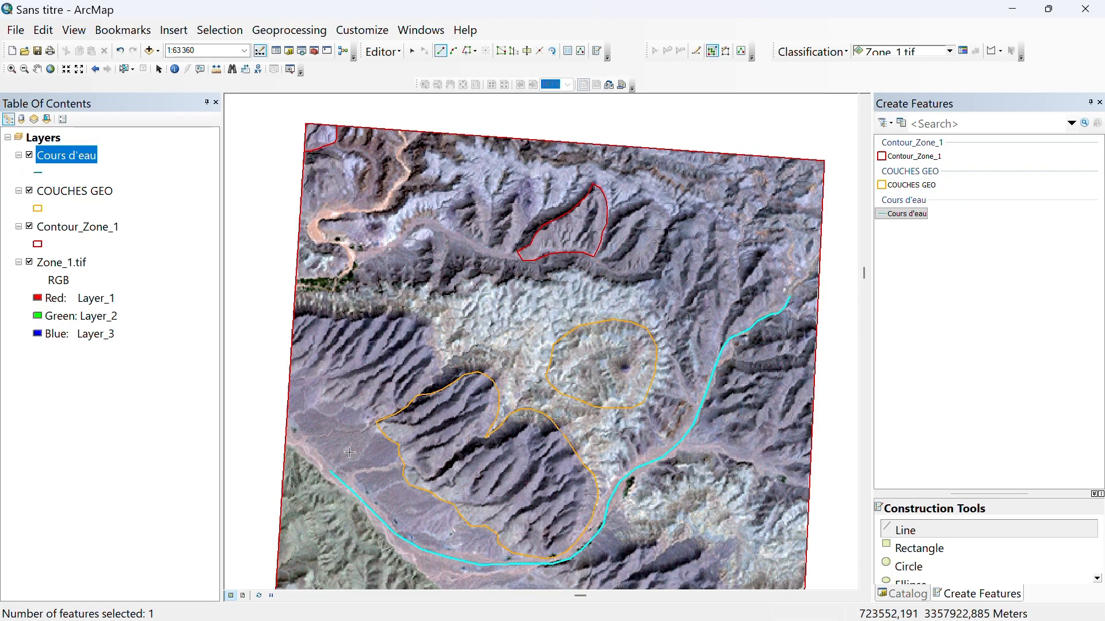
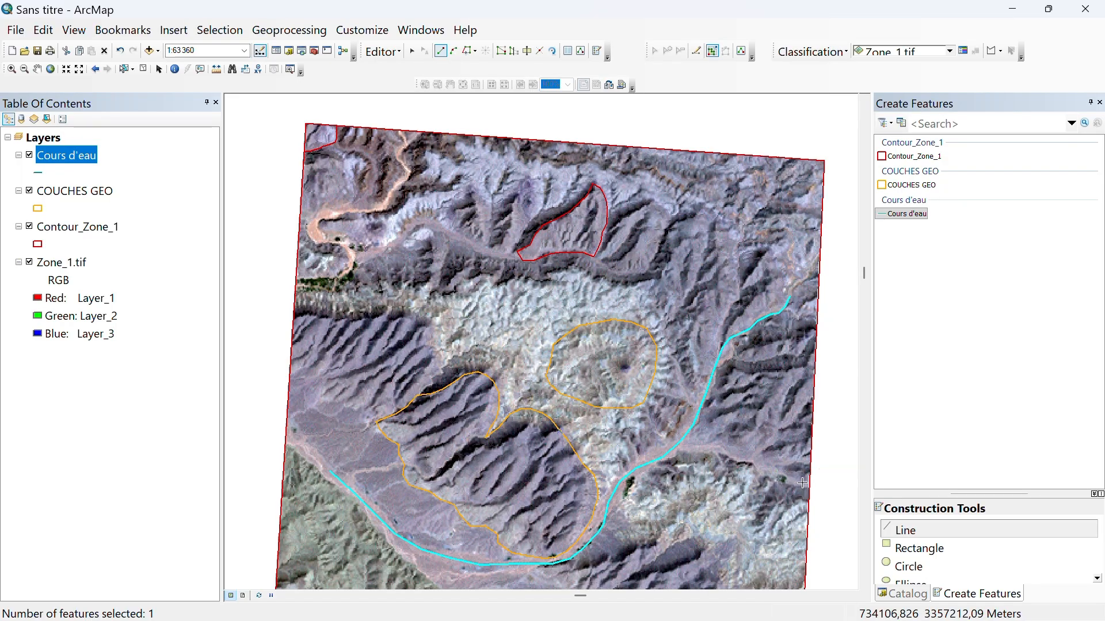
# Trace a Cours d'eau tributary line from near the image's eastern edge west along its channel, snap it to the main watercourse at the confluence, and finish it
pyautogui.click(803, 485)
pyautogui.click(795, 479)
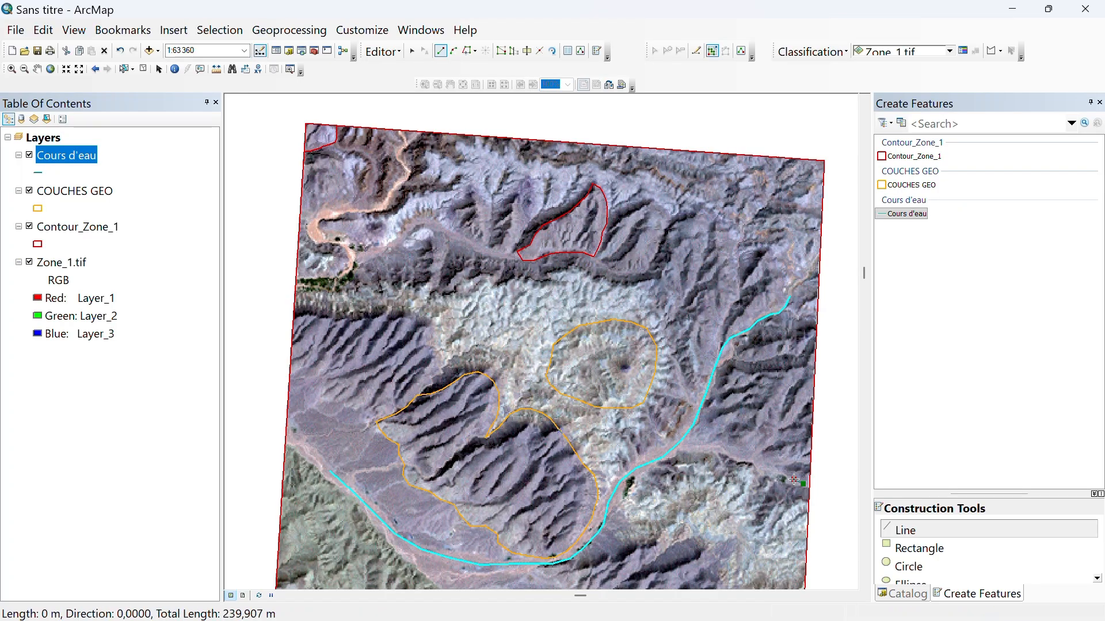
pyautogui.click(775, 470)
pyautogui.click(752, 458)
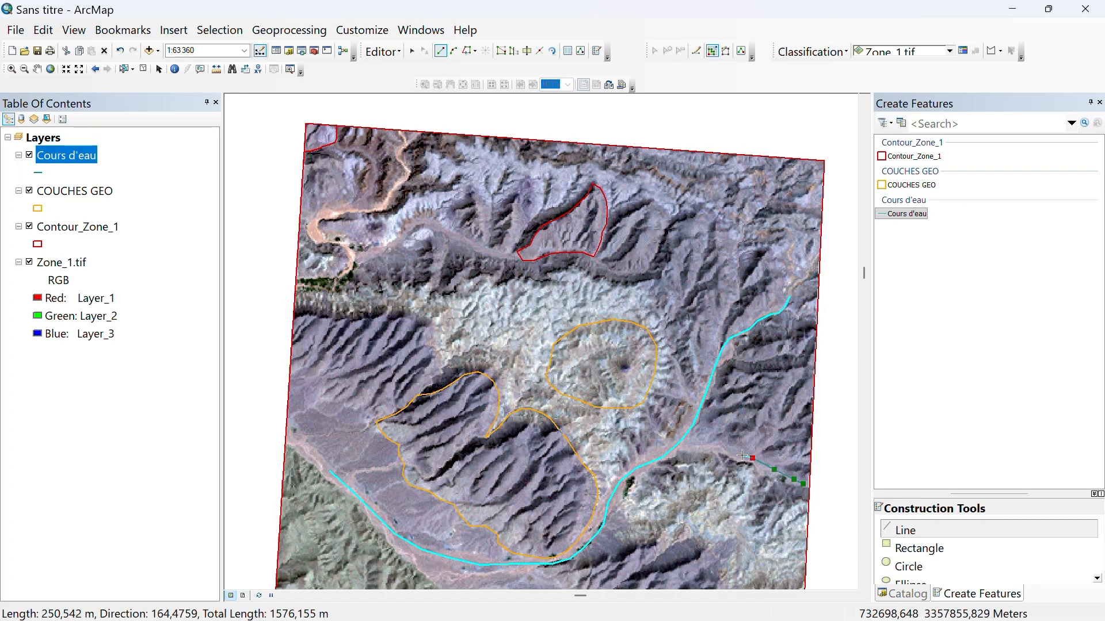
pyautogui.click(729, 454)
pyautogui.click(707, 447)
pyautogui.click(687, 446)
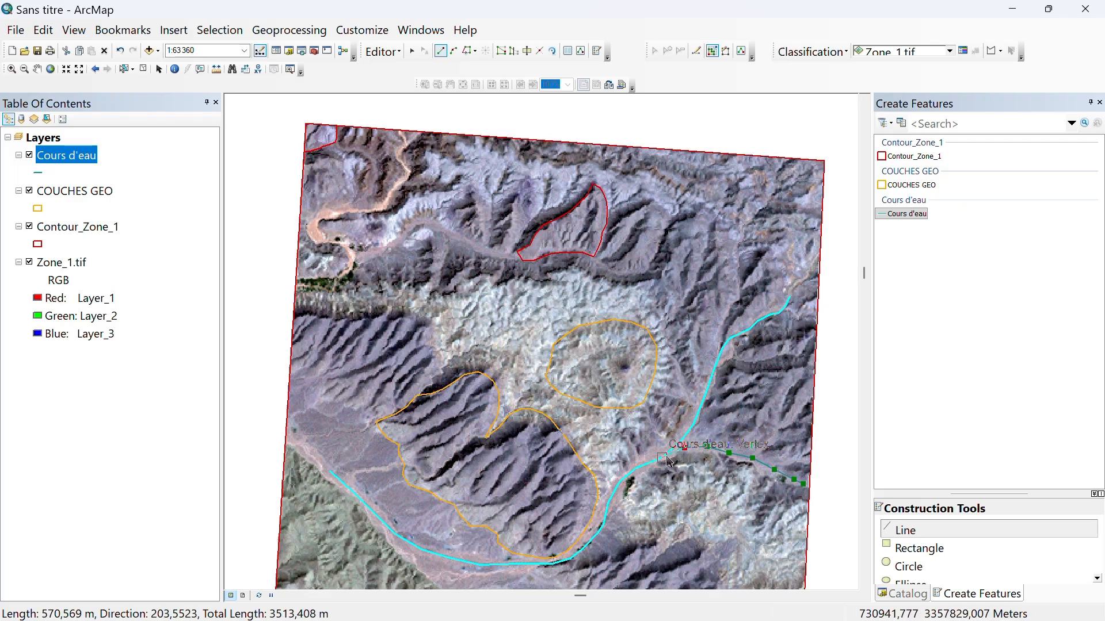
pyautogui.click(669, 461)
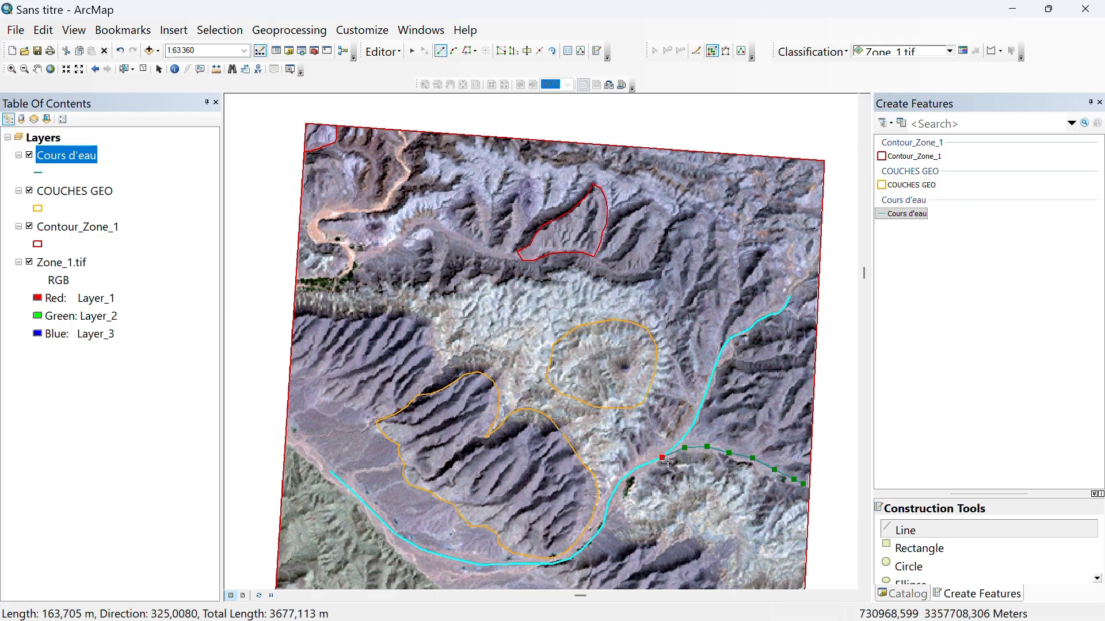
pyautogui.rightClick(662, 459)
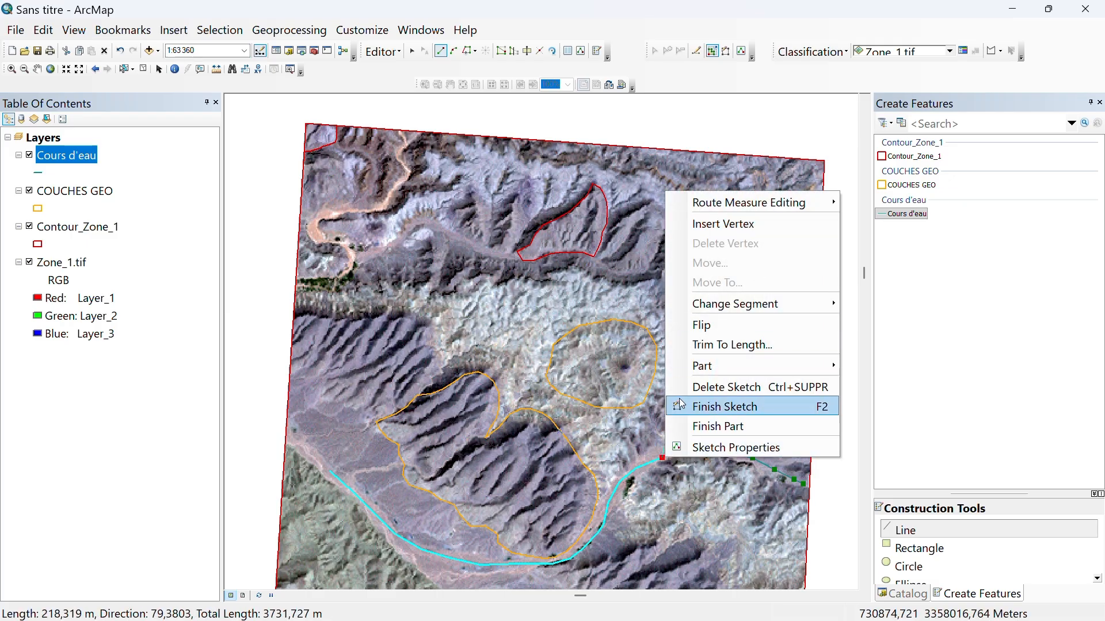
pyautogui.click(710, 407)
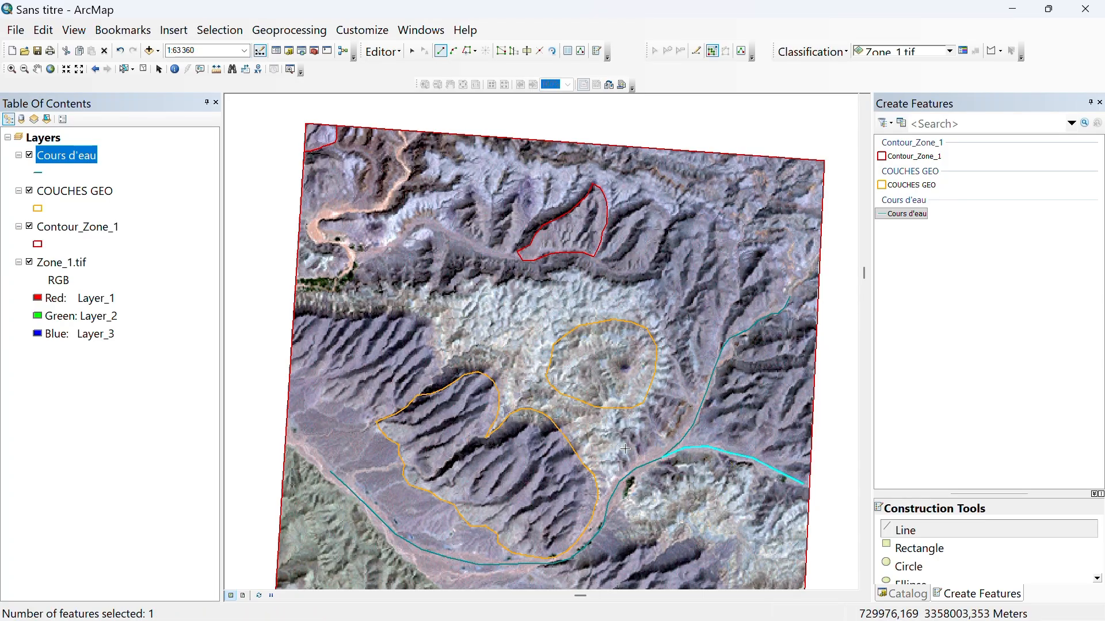
# Examine at very large scales, up to 1:1, how the tributary's endpoint connects to the main watercourse line
pyautogui.scroll(3, 662, 454)
pyautogui.scroll(-8, 663, 452)
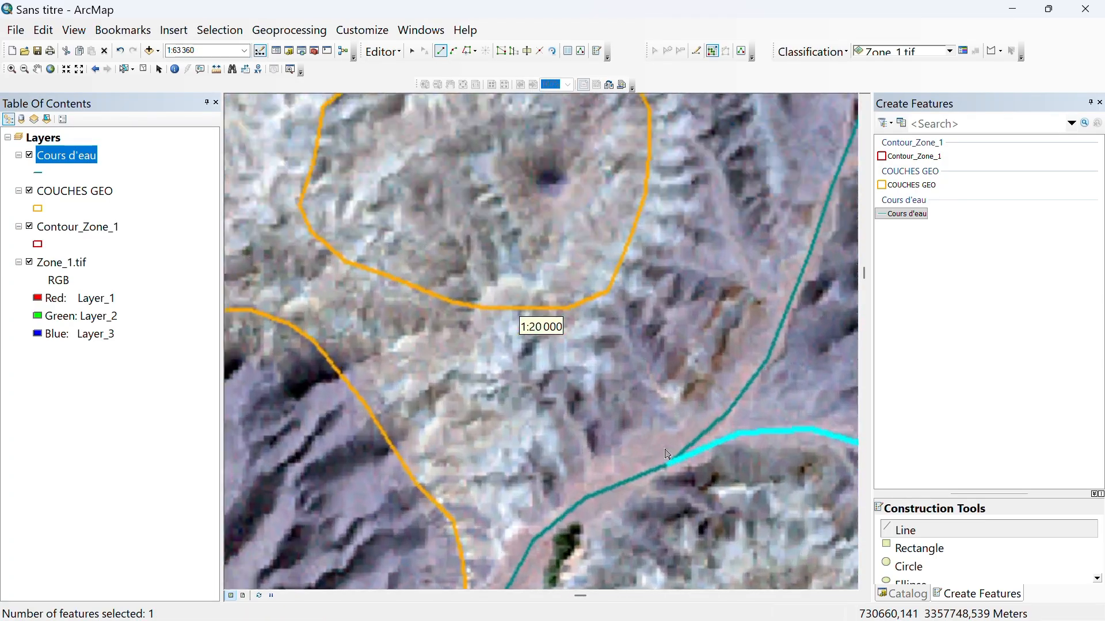
pyautogui.scroll(-4, 666, 454)
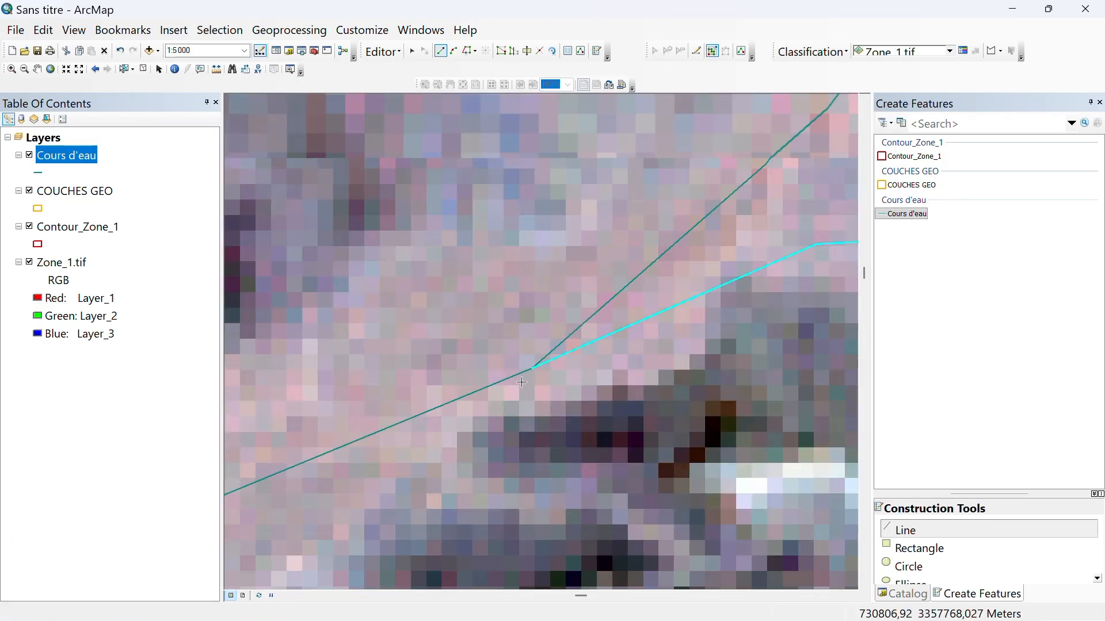
pyautogui.scroll(-5, 521, 382)
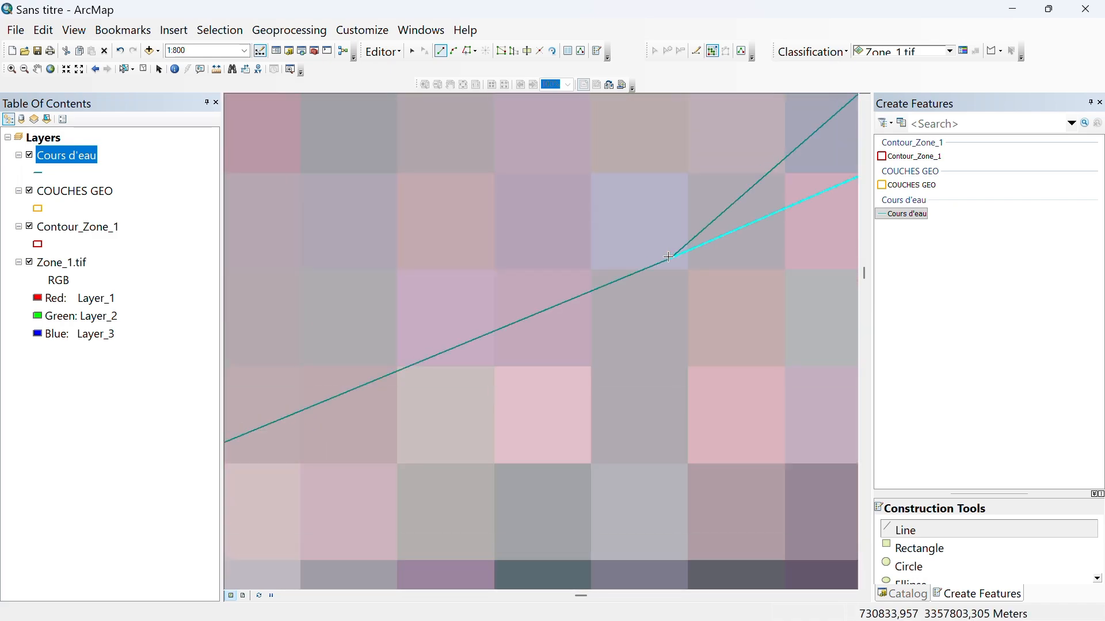
pyautogui.scroll(-3, 669, 257)
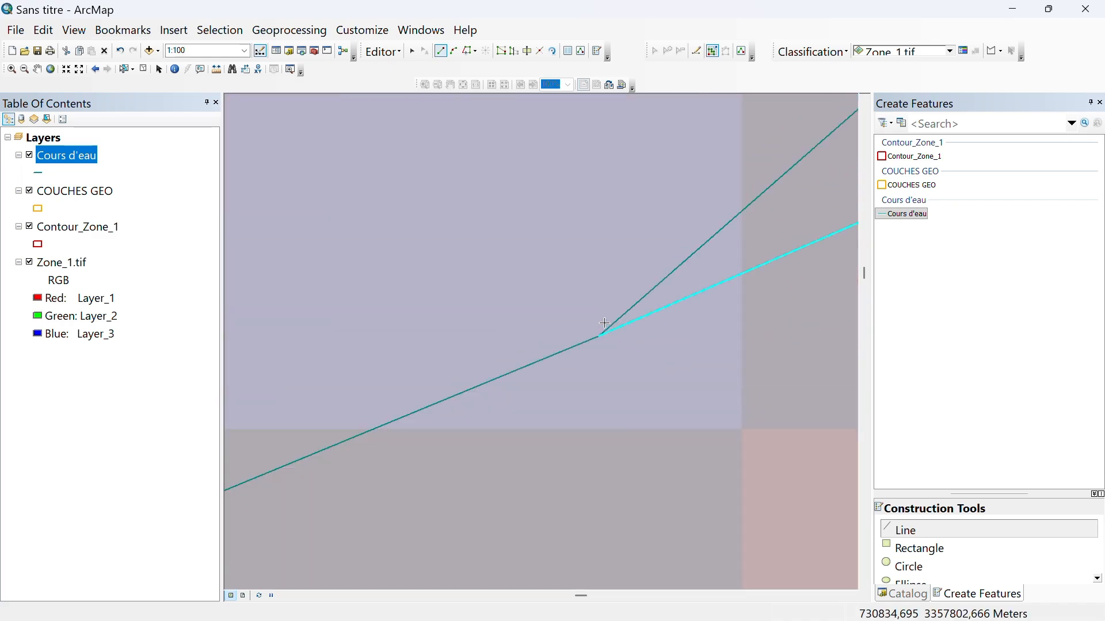
pyautogui.scroll(-4, 604, 323)
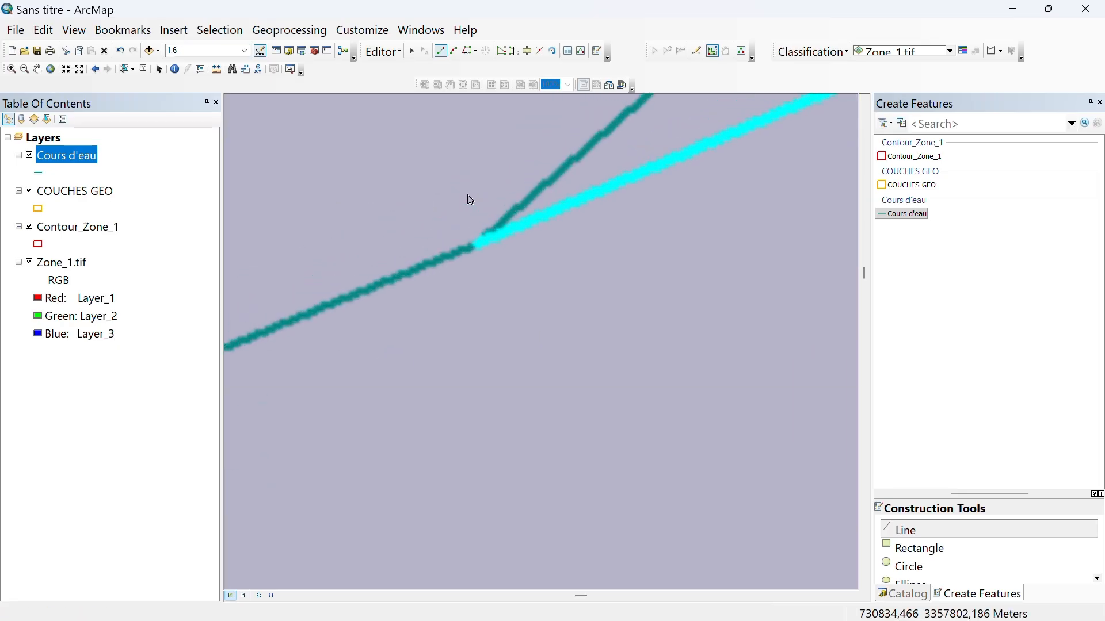
pyautogui.scroll(-2, 469, 238)
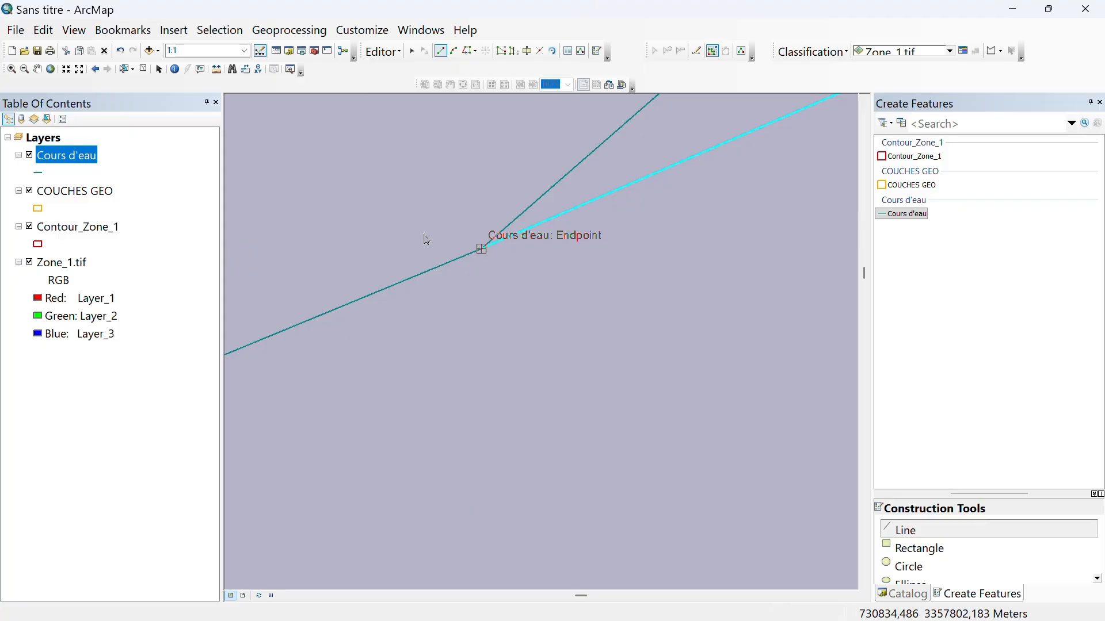
pyautogui.scroll(5, 508, 254)
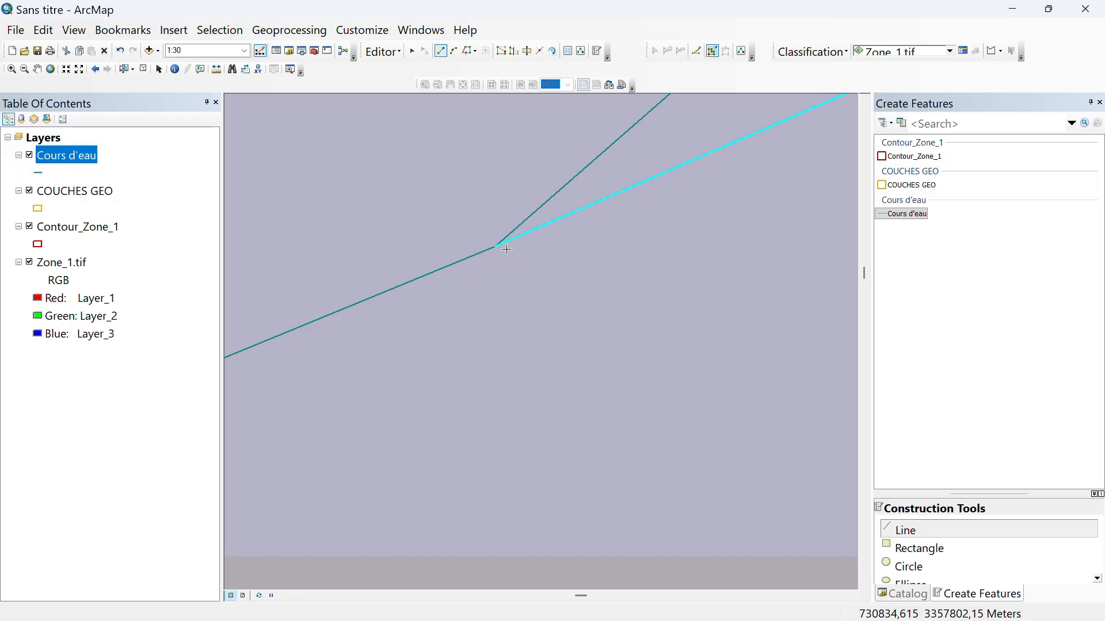
pyautogui.scroll(-5, 506, 249)
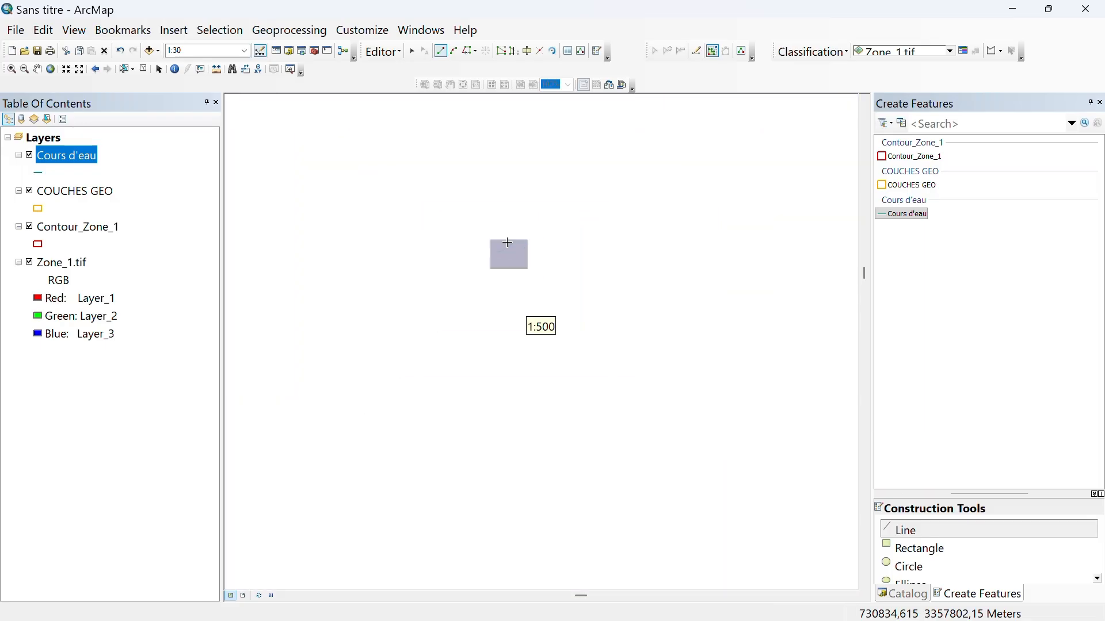
pyautogui.scroll(-5, 524, 236)
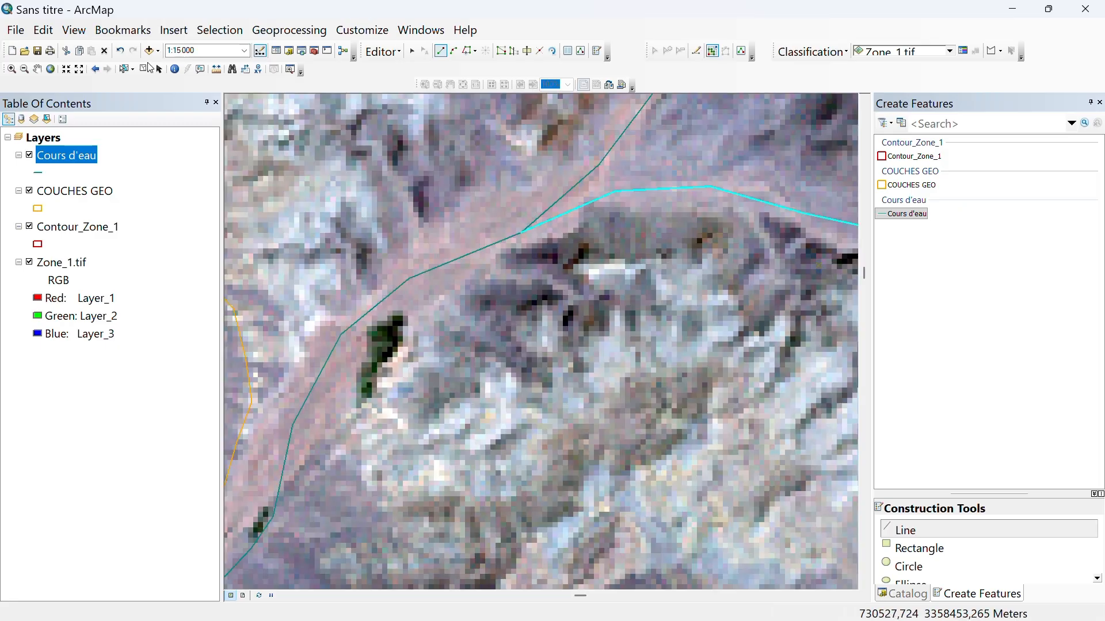
# Start another Cours d'eau line just north of the tributary's eastern stretch and trace it west until it meets the tributary line
pyautogui.click(37, 69)
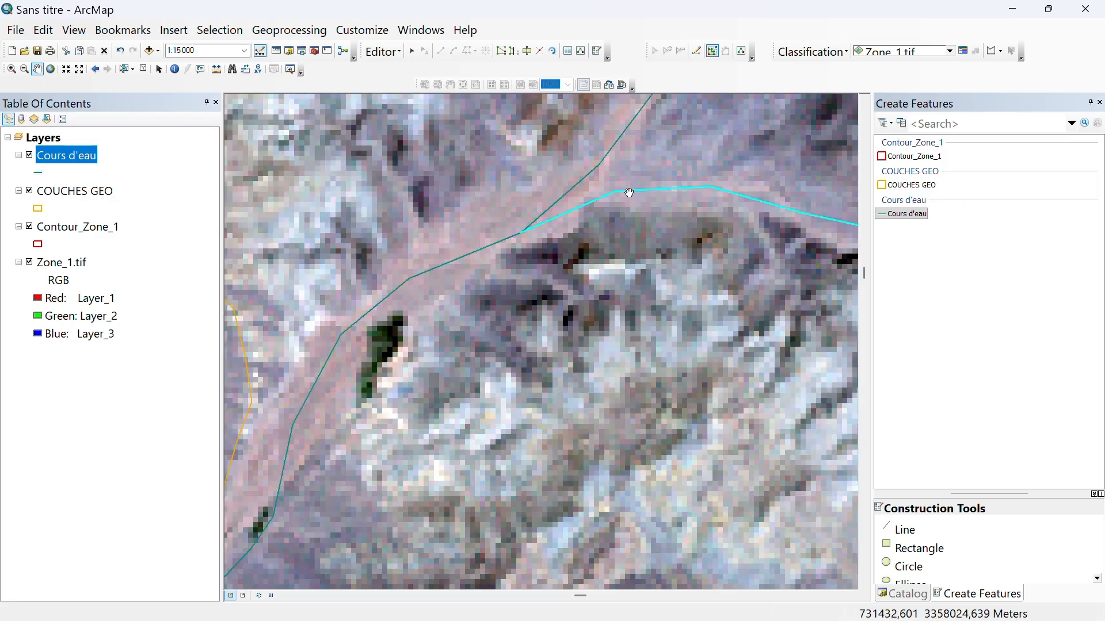
pyautogui.moveTo(753, 173); pyautogui.dragTo(437, 362)
pyautogui.scroll(-2, 447, 365)
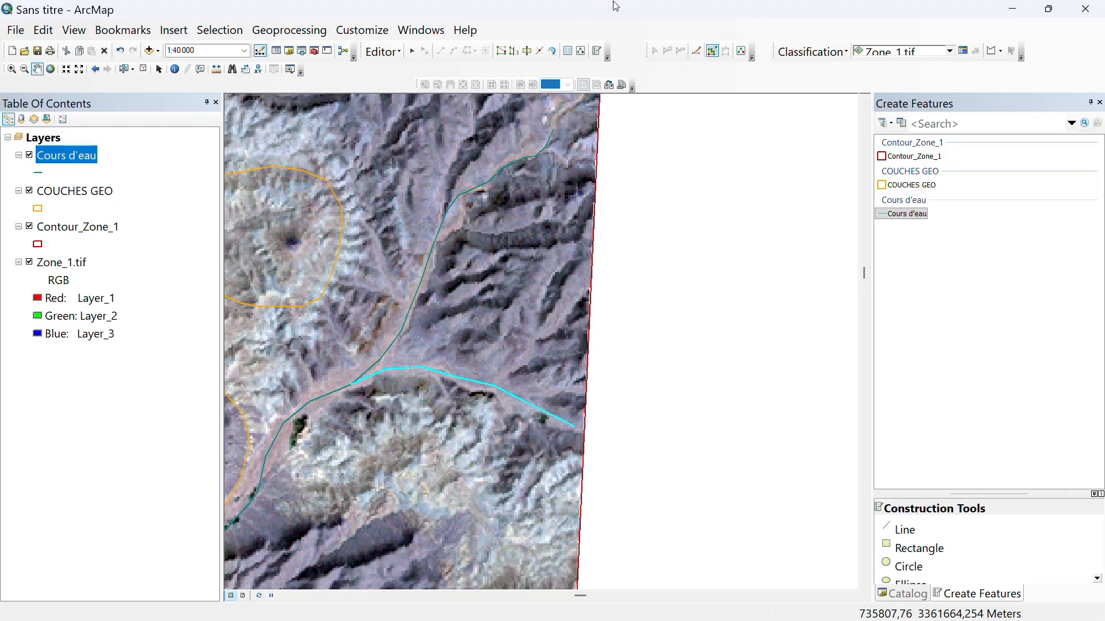
pyautogui.click(905, 214)
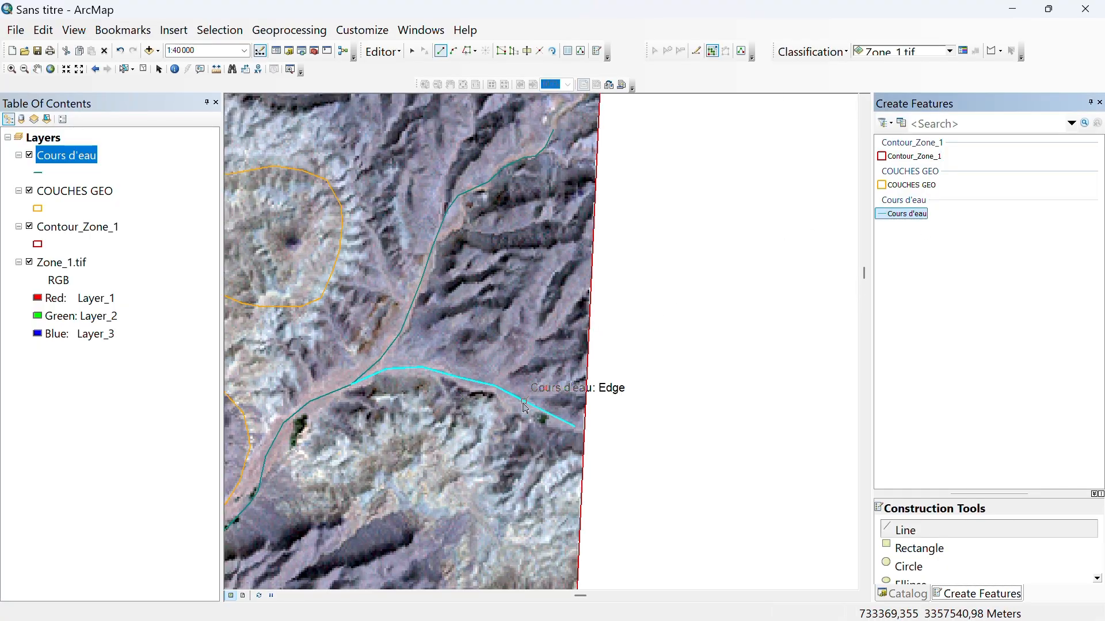
pyautogui.click(541, 397)
pyautogui.click(532, 391)
pyautogui.click(493, 377)
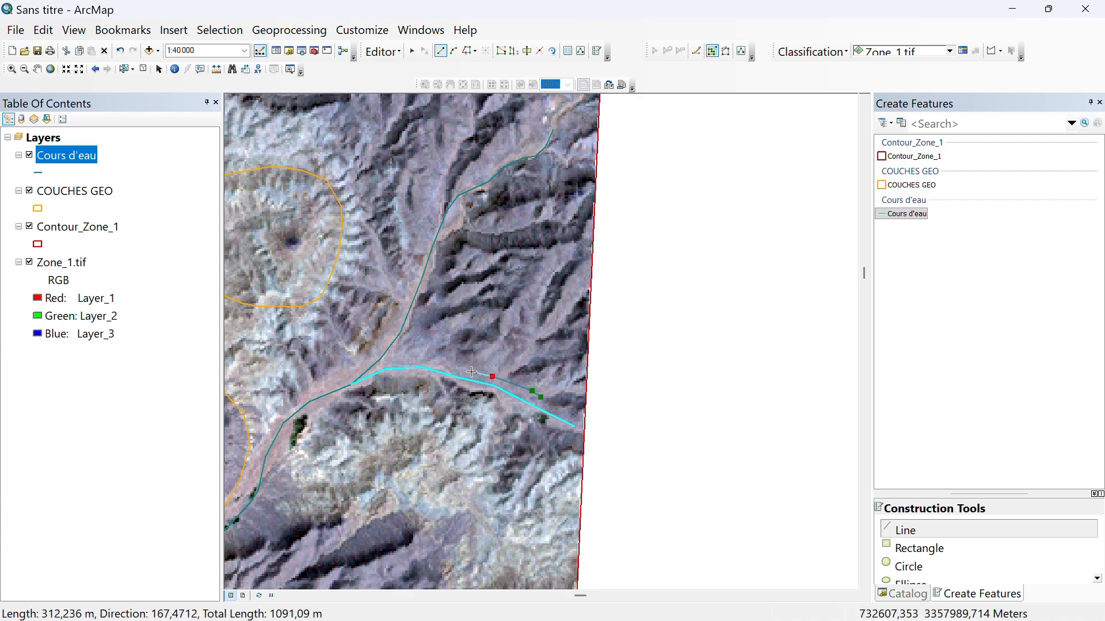
pyautogui.click(459, 370)
pyautogui.click(422, 368)
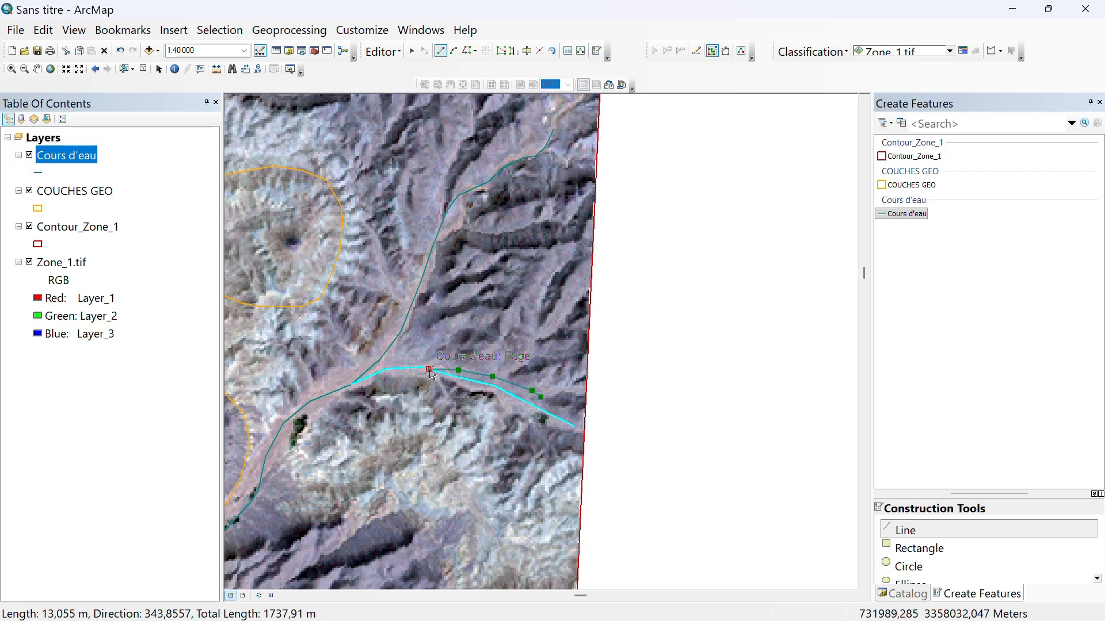
# Undo the last vertex placed on the tributary line and continue the new line west just north of it
pyautogui.scroll(-5, 433, 374)
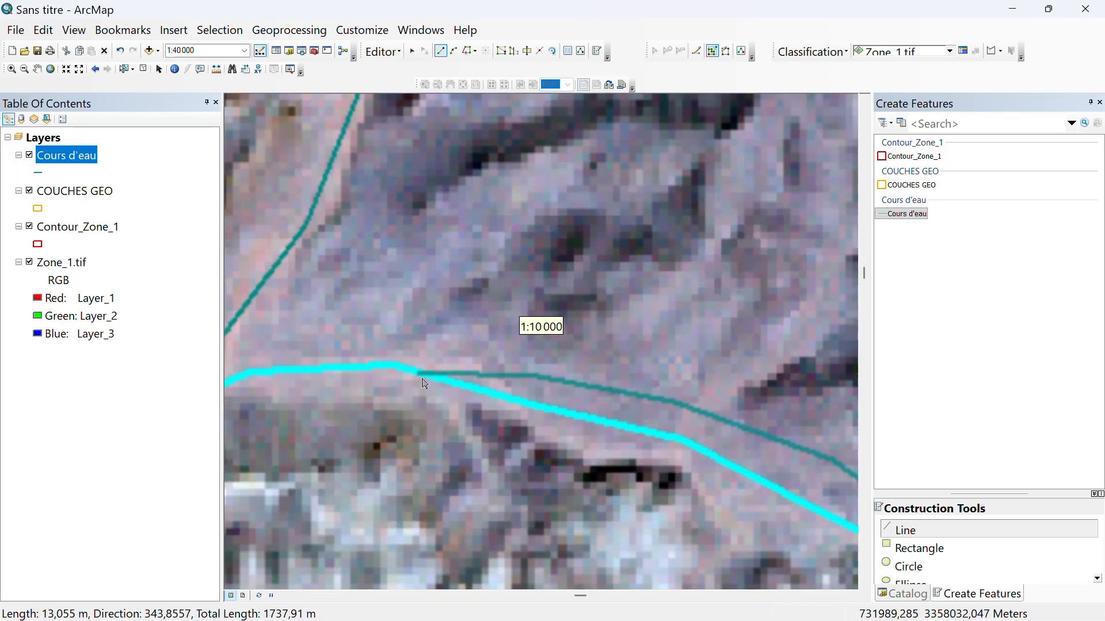
pyautogui.scroll(-6, 425, 377)
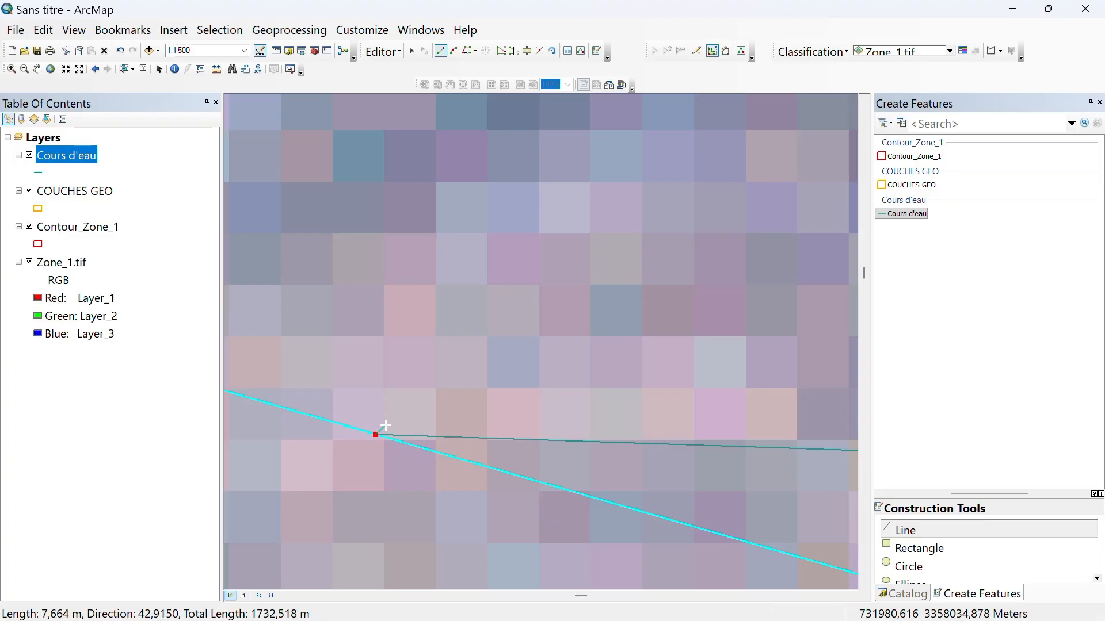
pyautogui.hotkey('ctrl', 'z')
pyautogui.scroll(1, 386, 426)
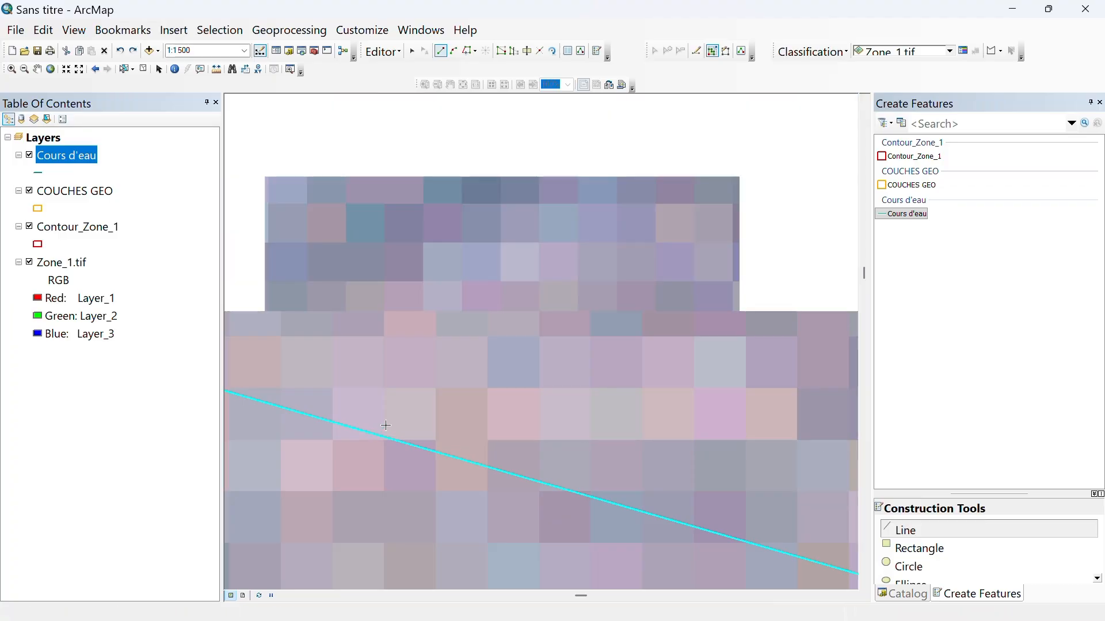
pyautogui.scroll(3, 388, 424)
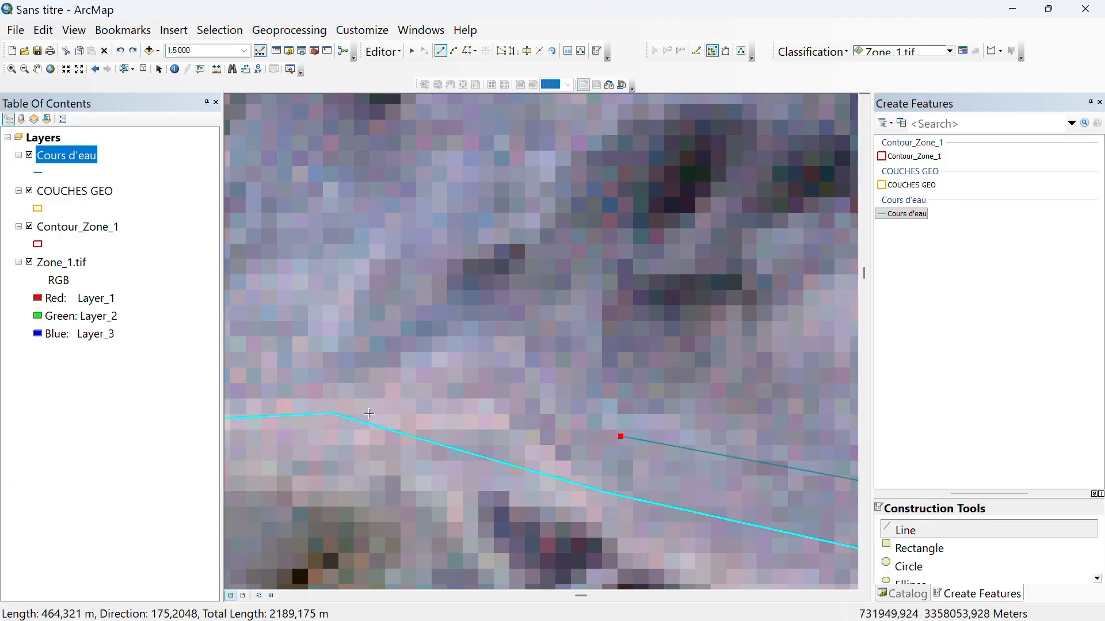
pyautogui.click(369, 413)
pyautogui.click(294, 405)
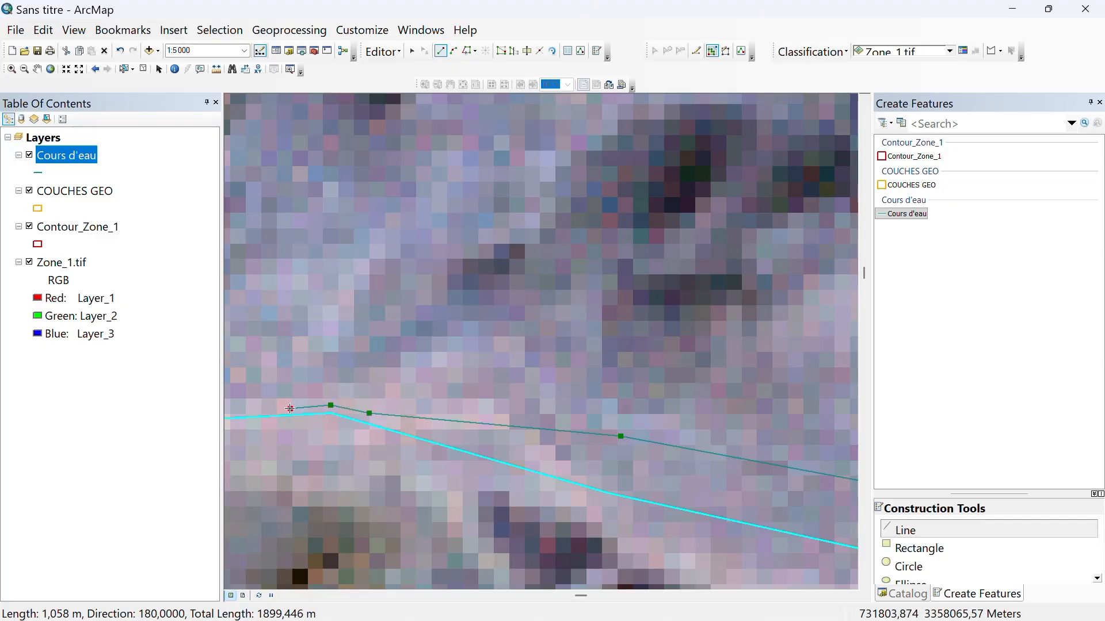
# Extend the new line west-southwest to just short of the main watercourse upstream of the confluence and inspect the gap at its end closely
pyautogui.scroll(2, 295, 405)
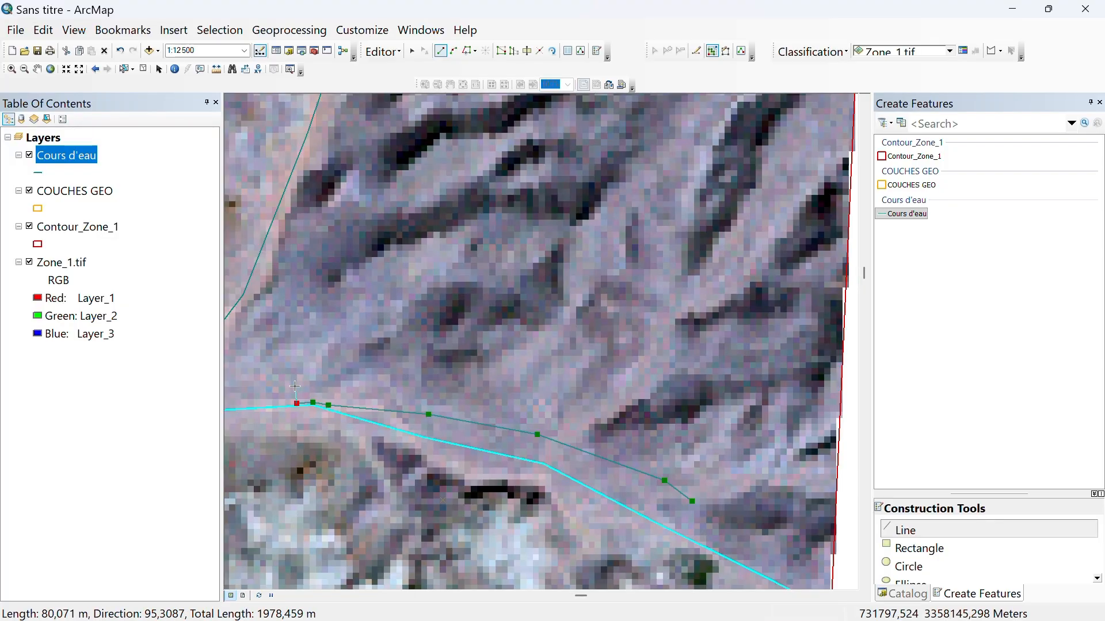
pyautogui.press('Left')
pyautogui.press('Left')
pyautogui.press('Left')
pyautogui.press('Left')
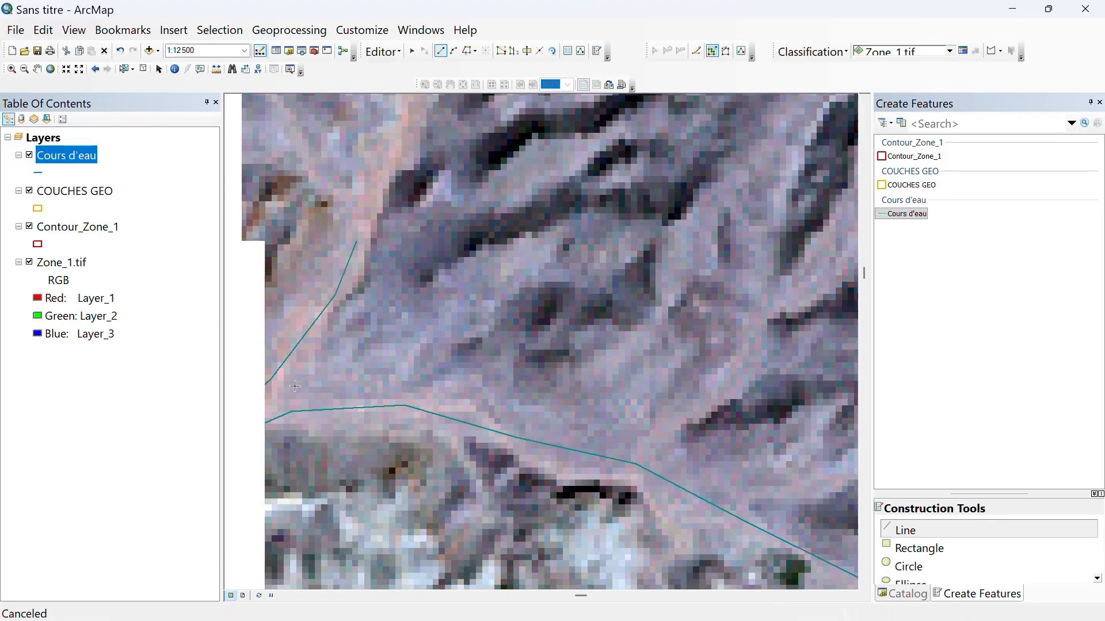
pyautogui.press('Left')
pyautogui.press('Left')
pyautogui.press('Left')
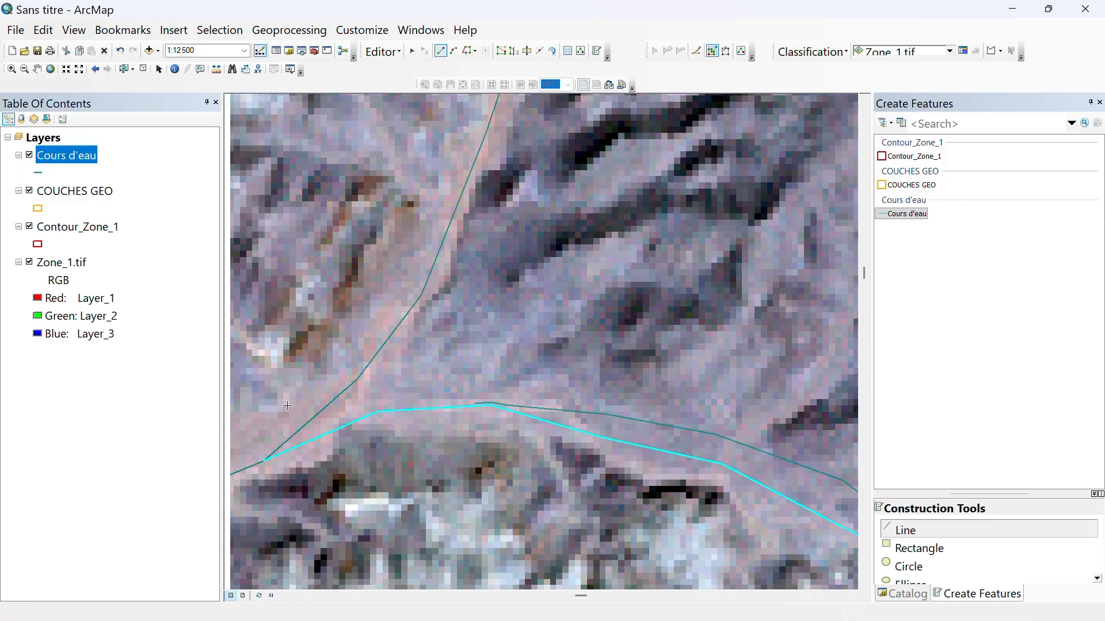
pyautogui.scroll(1, 313, 431)
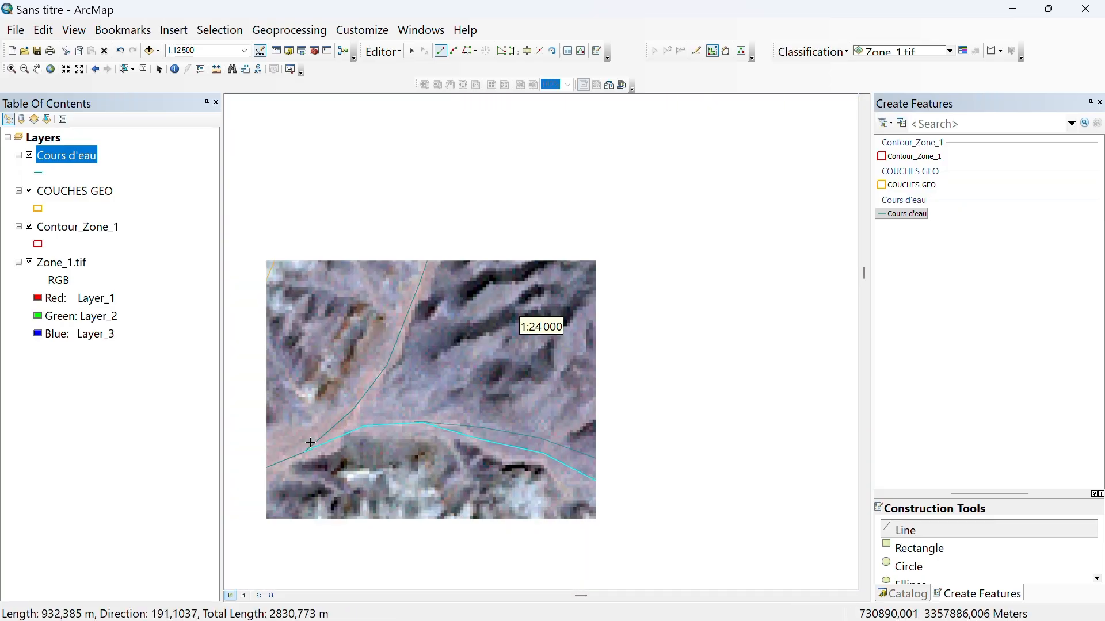
pyautogui.scroll(-1, 314, 431)
pyautogui.scroll(-3, 313, 431)
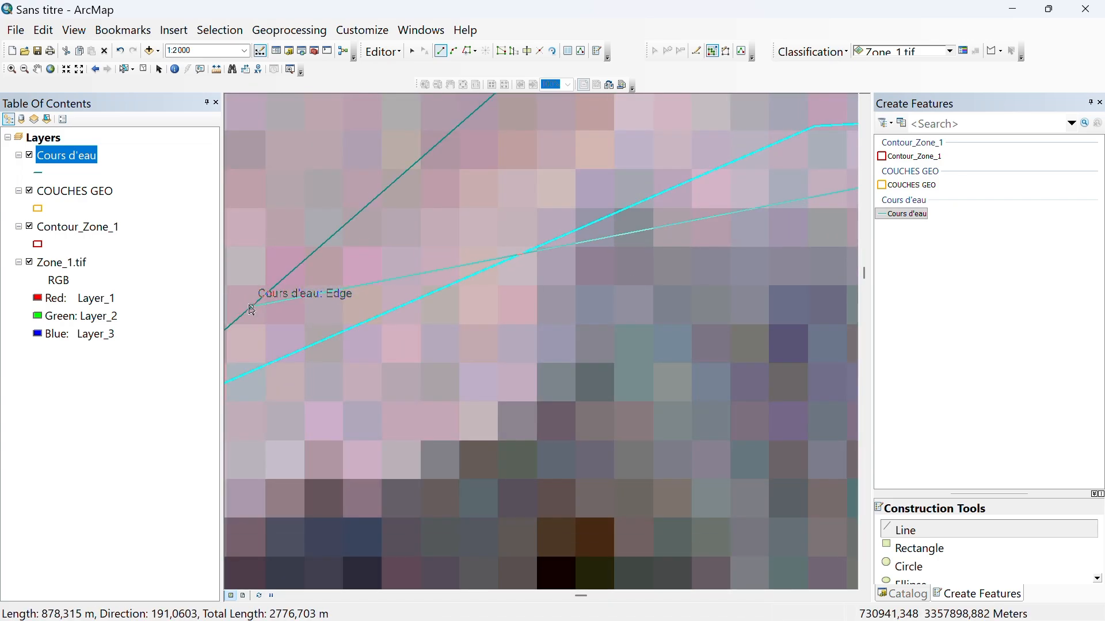
pyautogui.scroll(1, 258, 308)
pyautogui.scroll(-2, 258, 308)
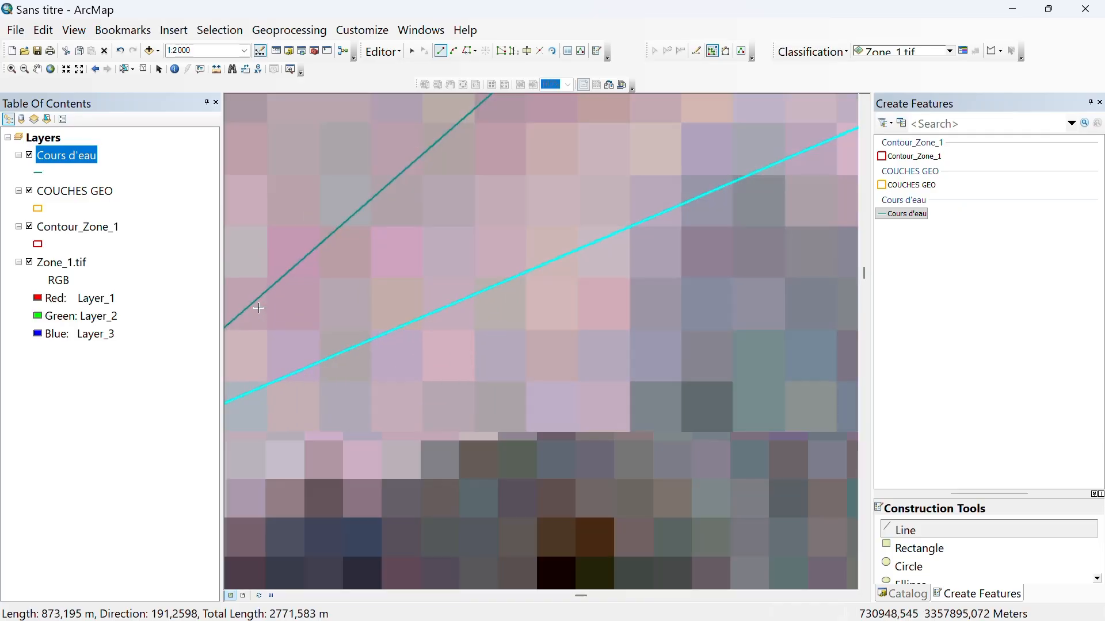
pyautogui.scroll(-8, 258, 308)
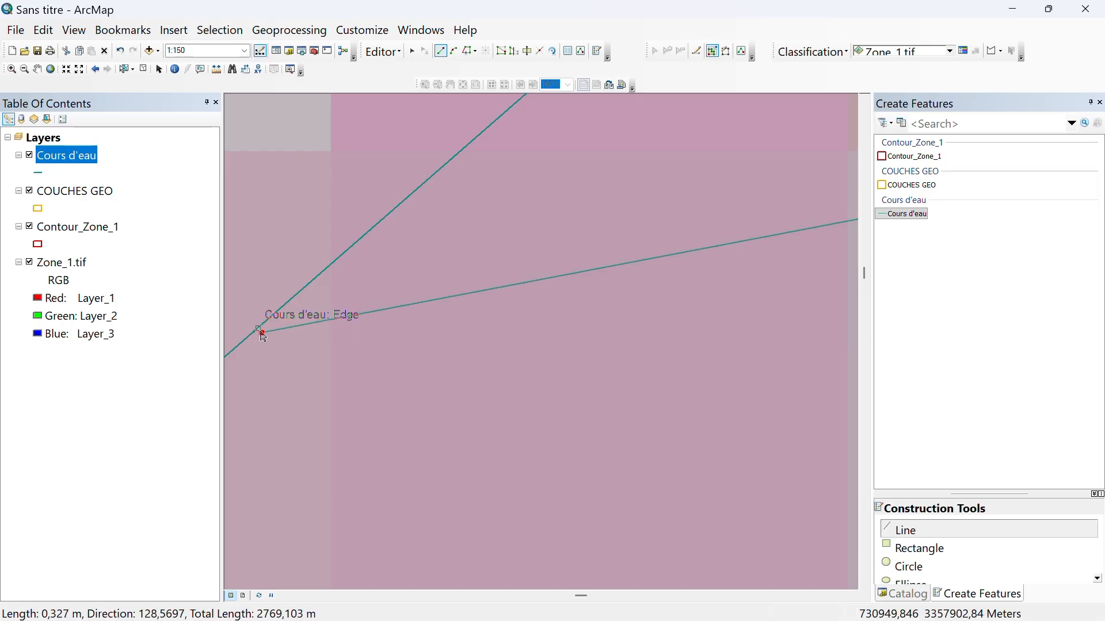
pyautogui.scroll(4, 279, 336)
pyautogui.scroll(-2, 285, 322)
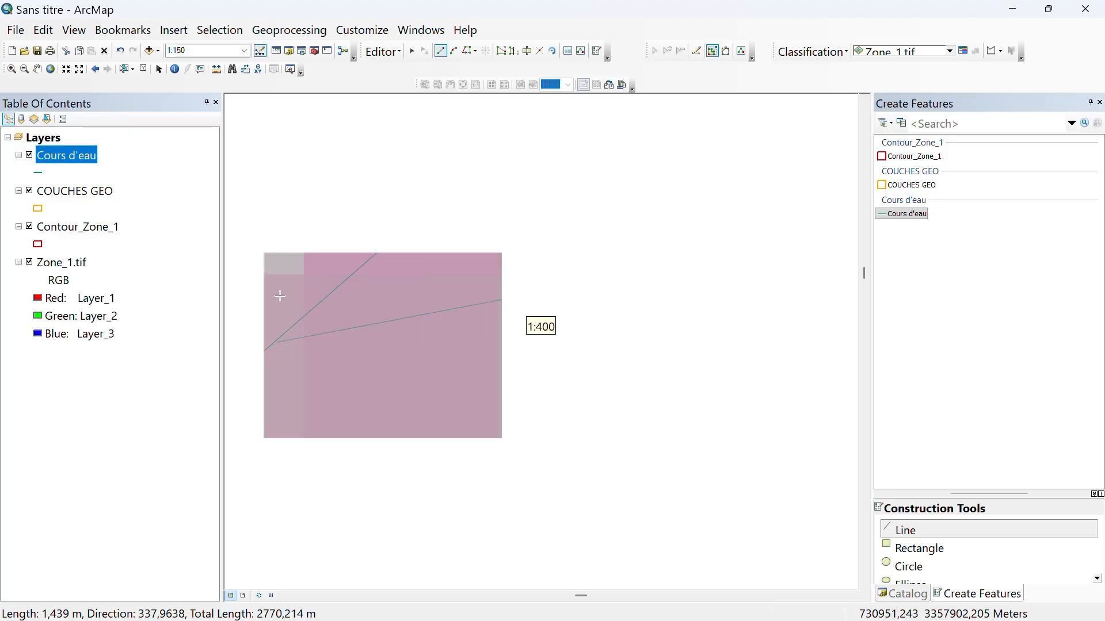
pyautogui.scroll(-3, 280, 295)
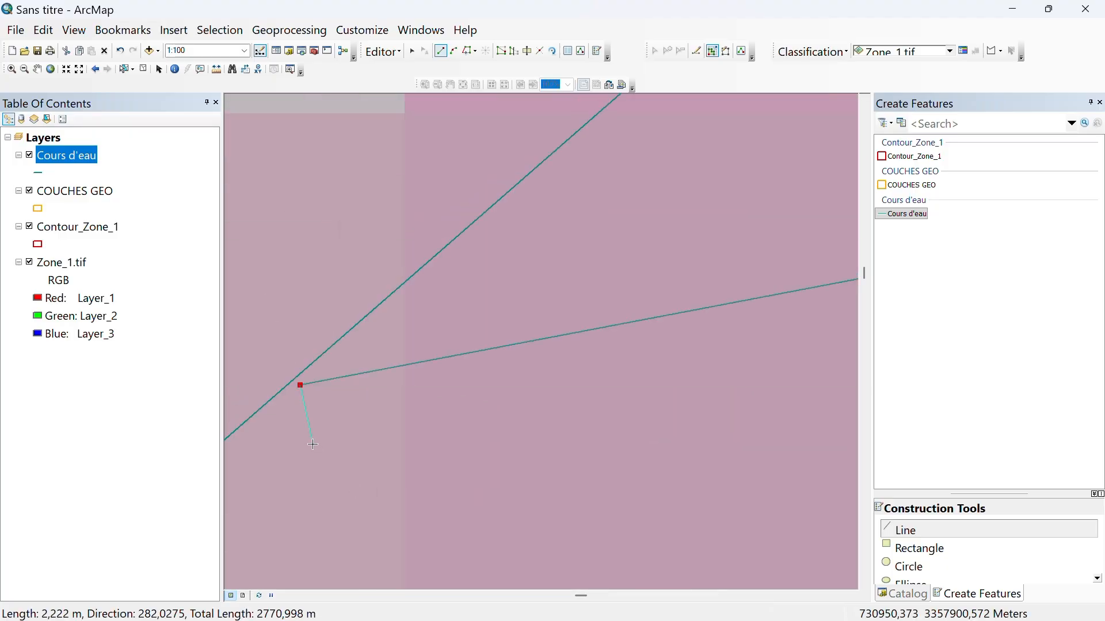
# Finish the new Cours d'eau line just short of the main watercourse and review it against the existing tributary line
pyautogui.rightClick(301, 387)
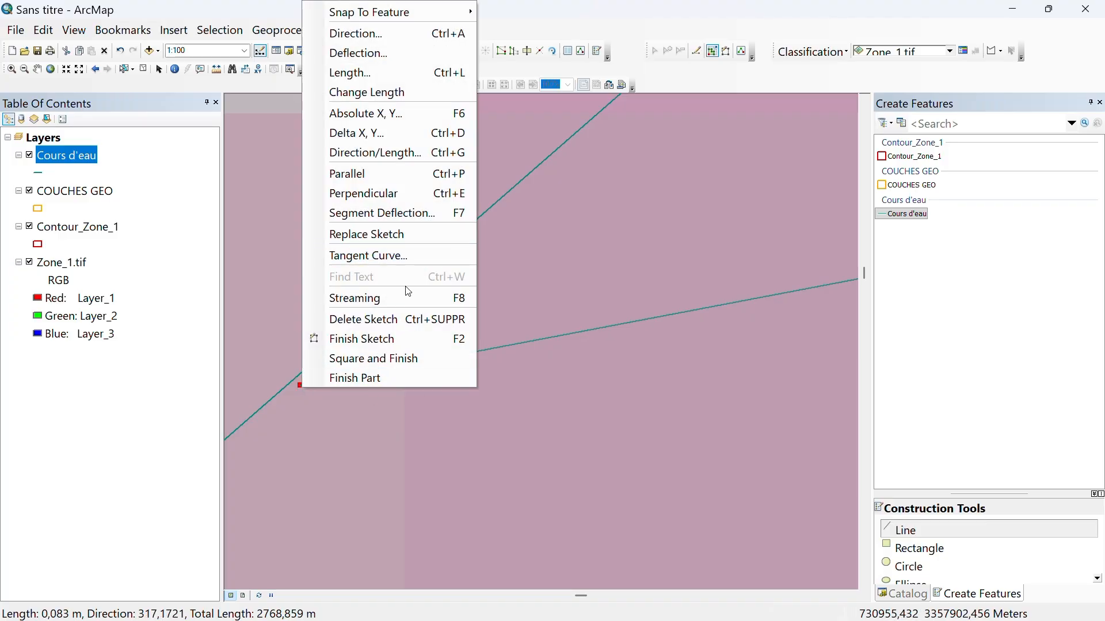
pyautogui.click(381, 334)
pyautogui.scroll(8, 373, 387)
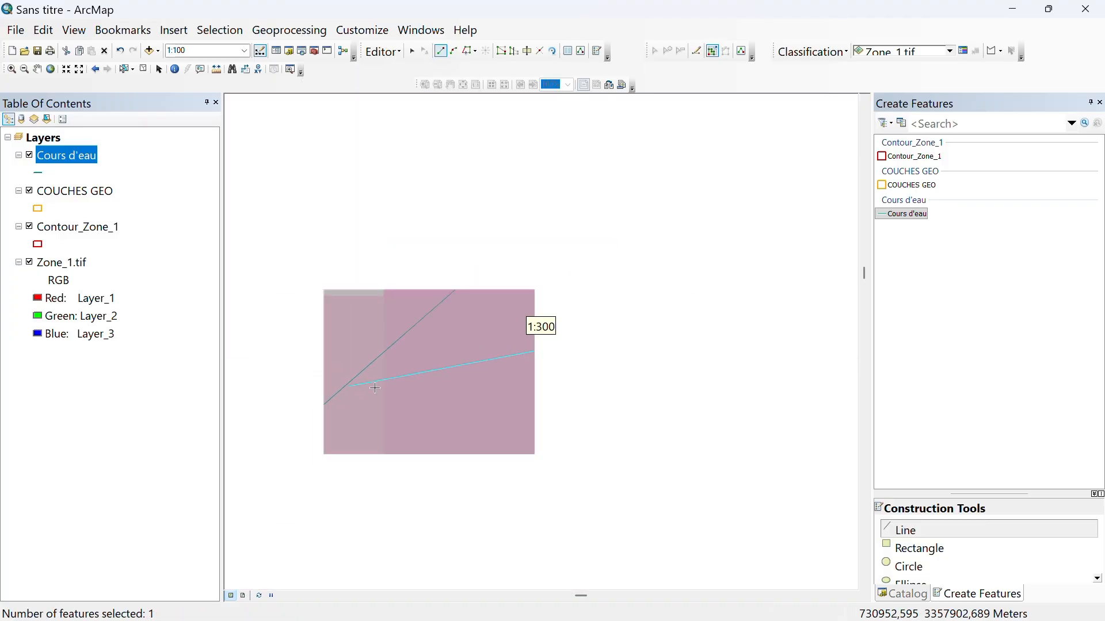
pyautogui.scroll(3, 376, 388)
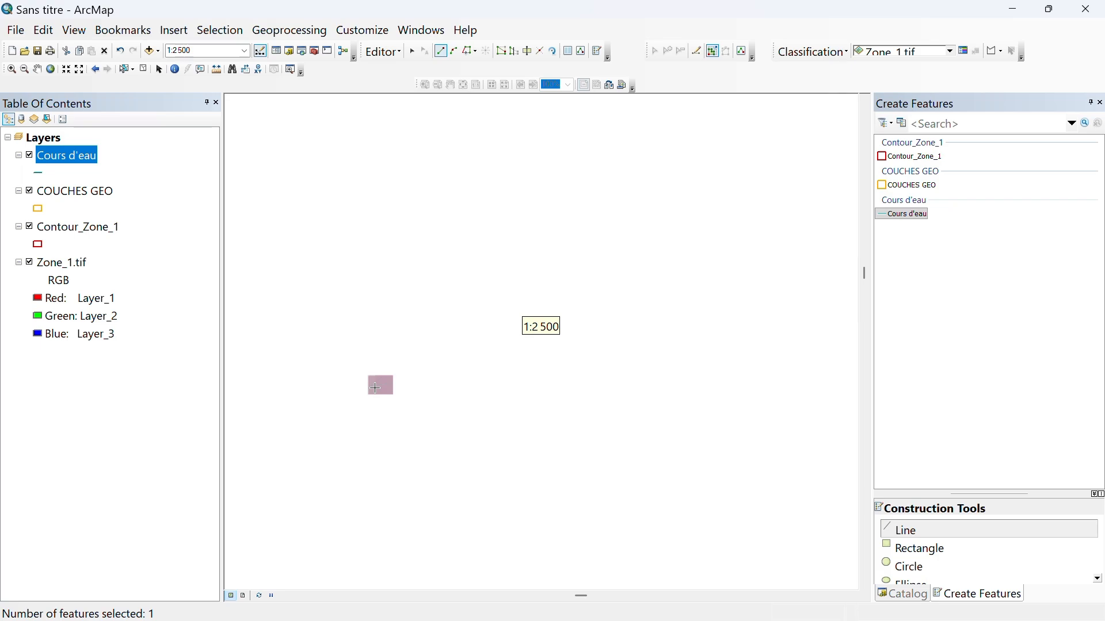
pyautogui.scroll(3, 376, 388)
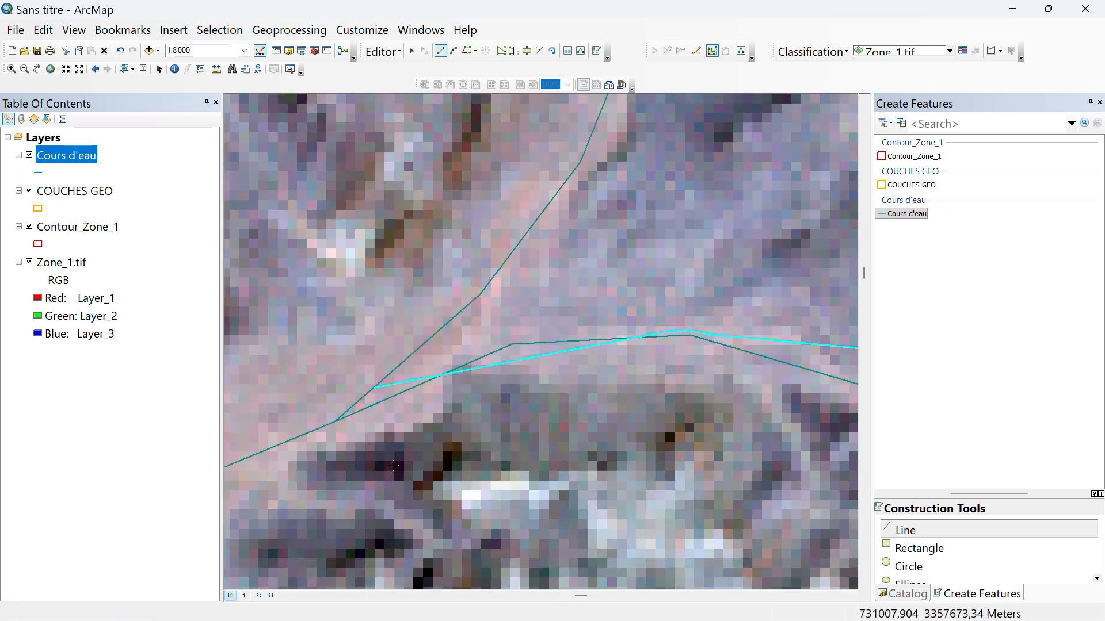
pyautogui.scroll(3, 379, 437)
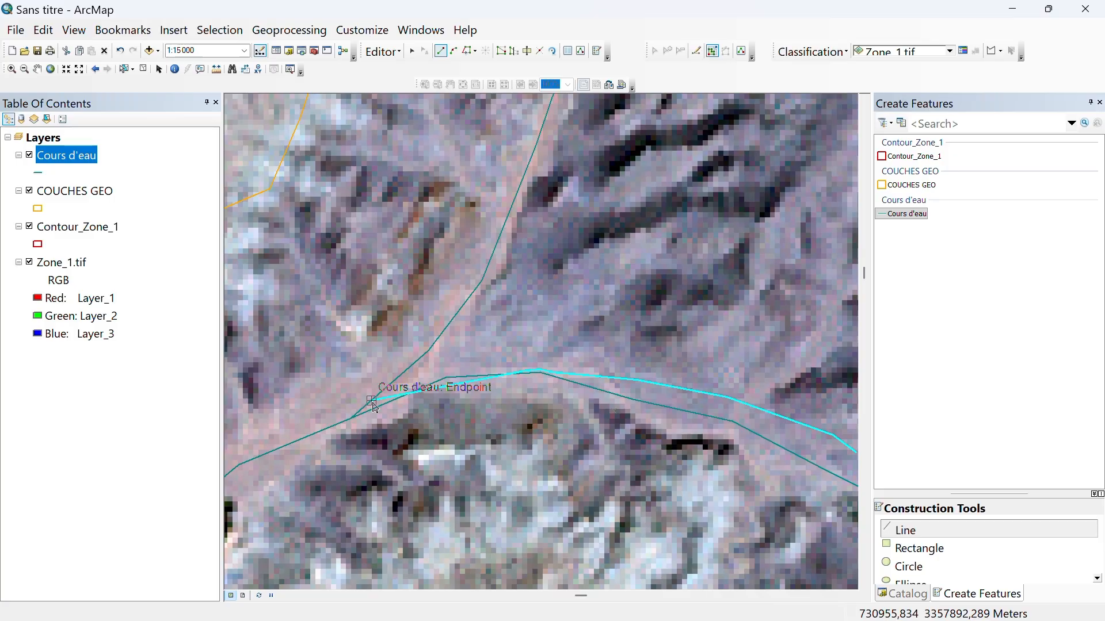
# Bridge the gap with a separate Cours d'eau line about 0.5 m long from the new line's western endpoint to the main watercourse
pyautogui.scroll(-1, 375, 408)
pyautogui.scroll(-6, 375, 408)
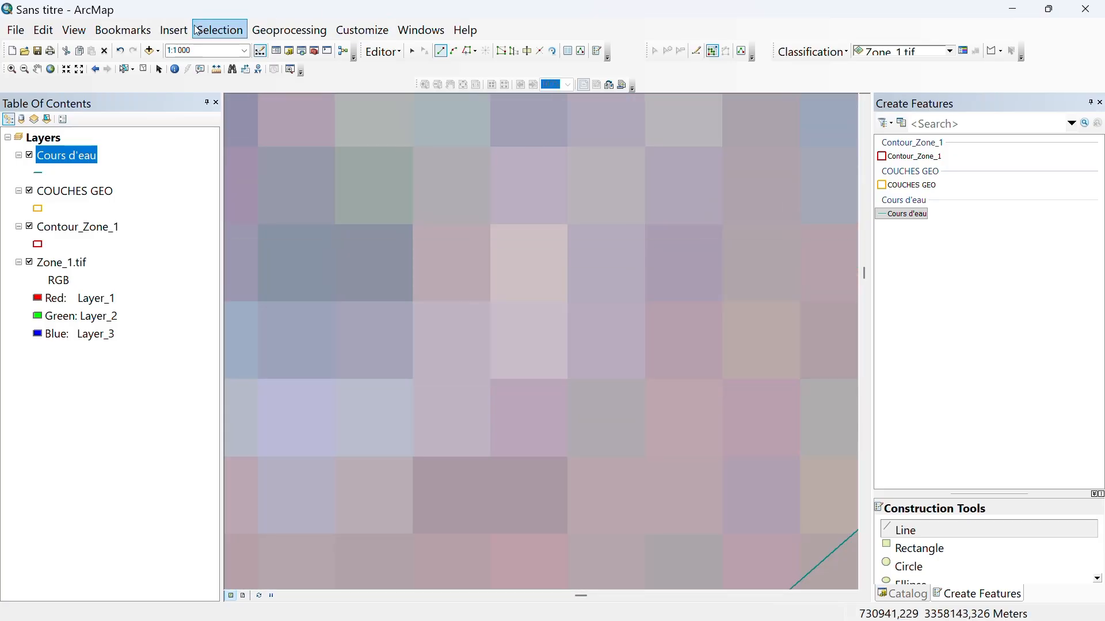
pyautogui.click(36, 67)
pyautogui.moveTo(602, 419); pyautogui.dragTo(496, 185)
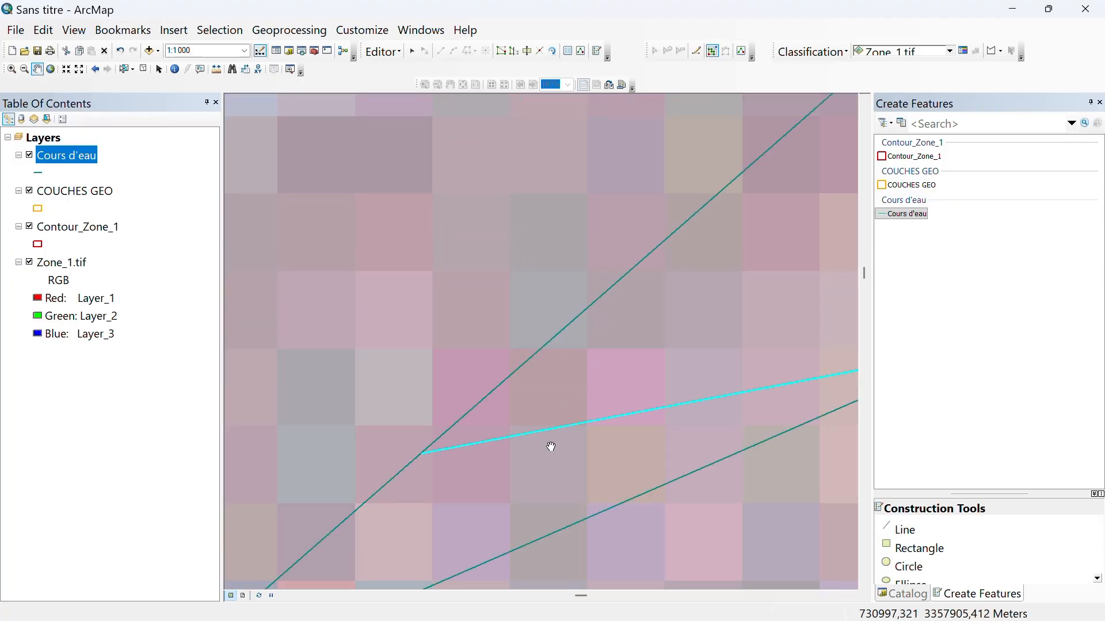
pyautogui.scroll(-4, 402, 456)
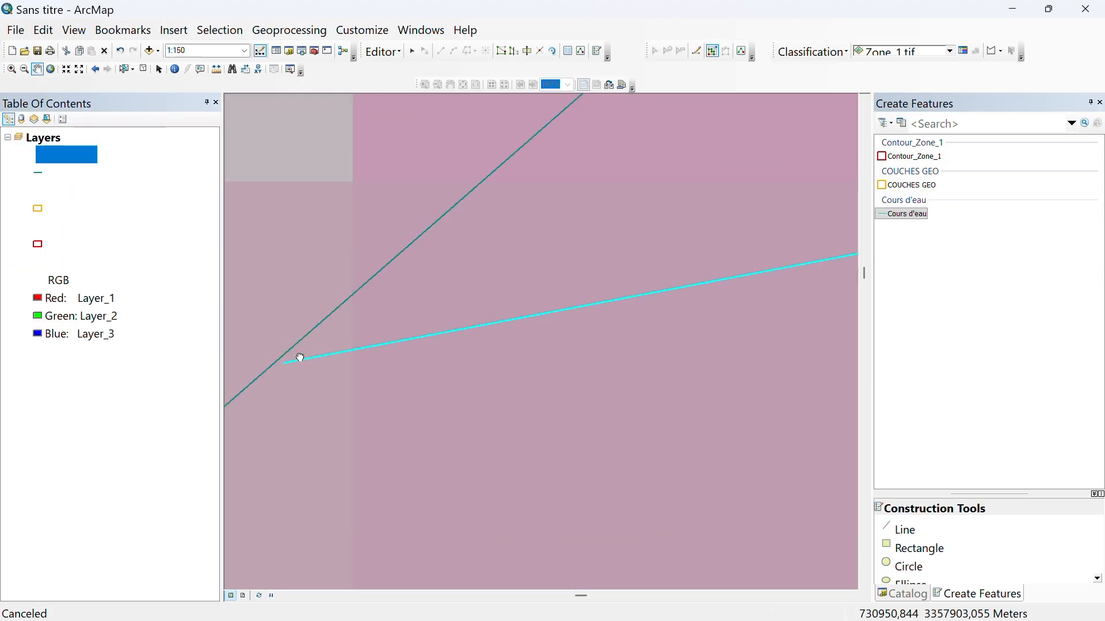
pyautogui.moveTo(301, 358); pyautogui.dragTo(537, 355)
pyautogui.scroll(-1, 538, 355)
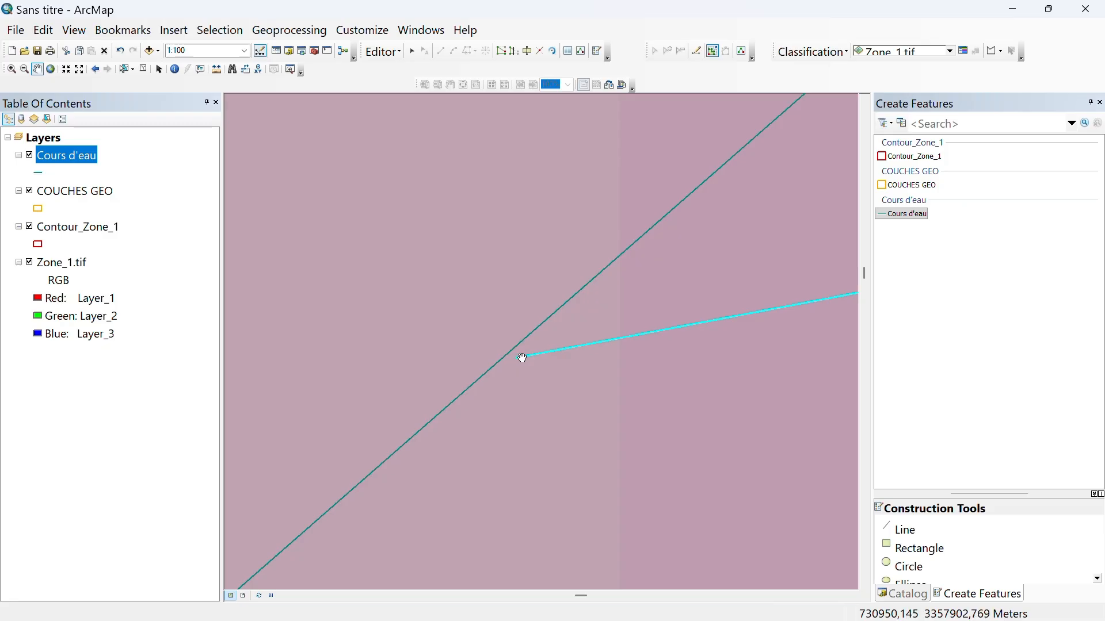
pyautogui.click(903, 214)
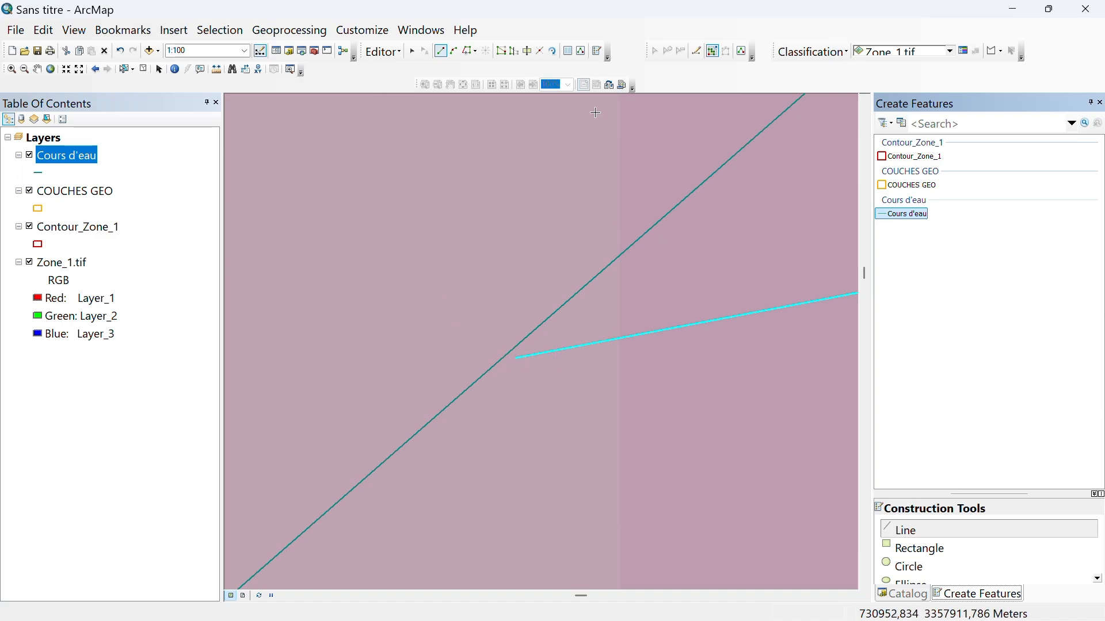
pyautogui.click(516, 358)
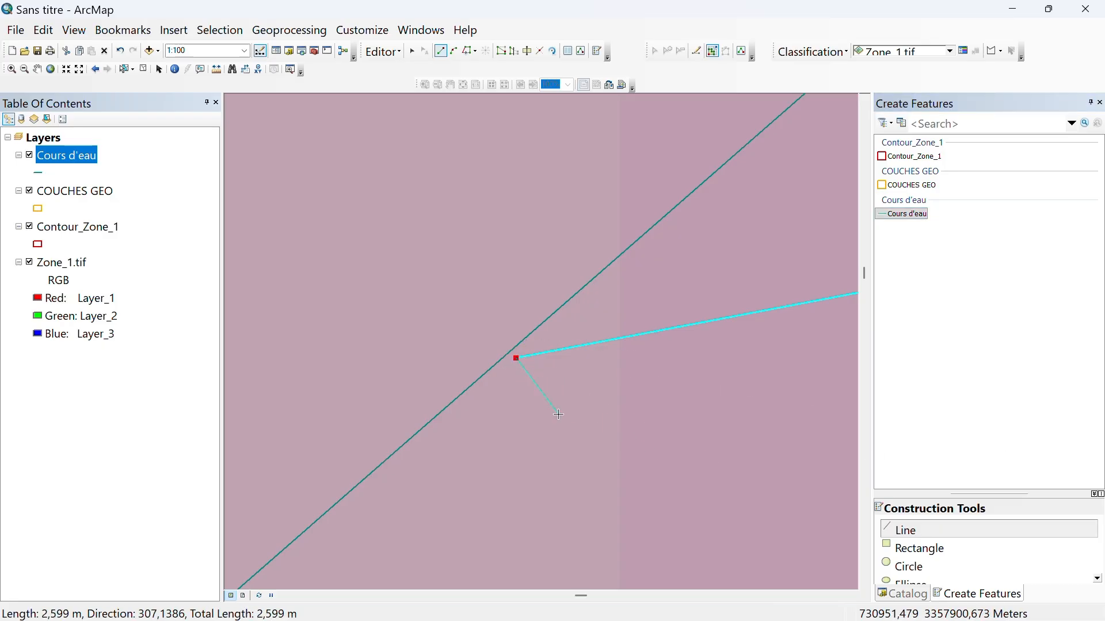
pyautogui.click(505, 360)
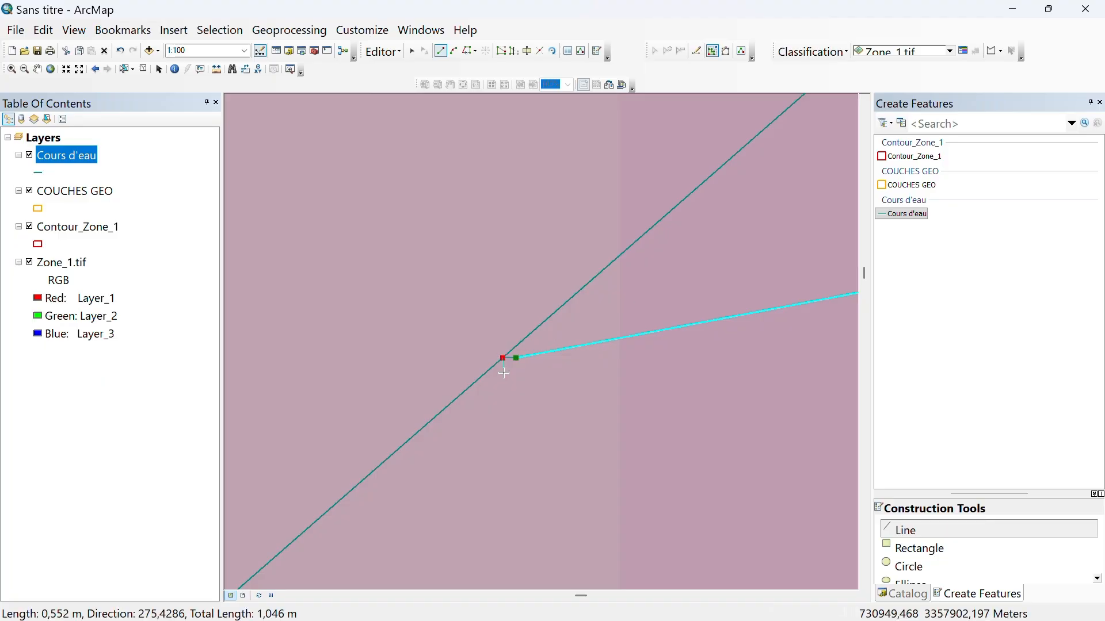
pyautogui.rightClick(503, 357)
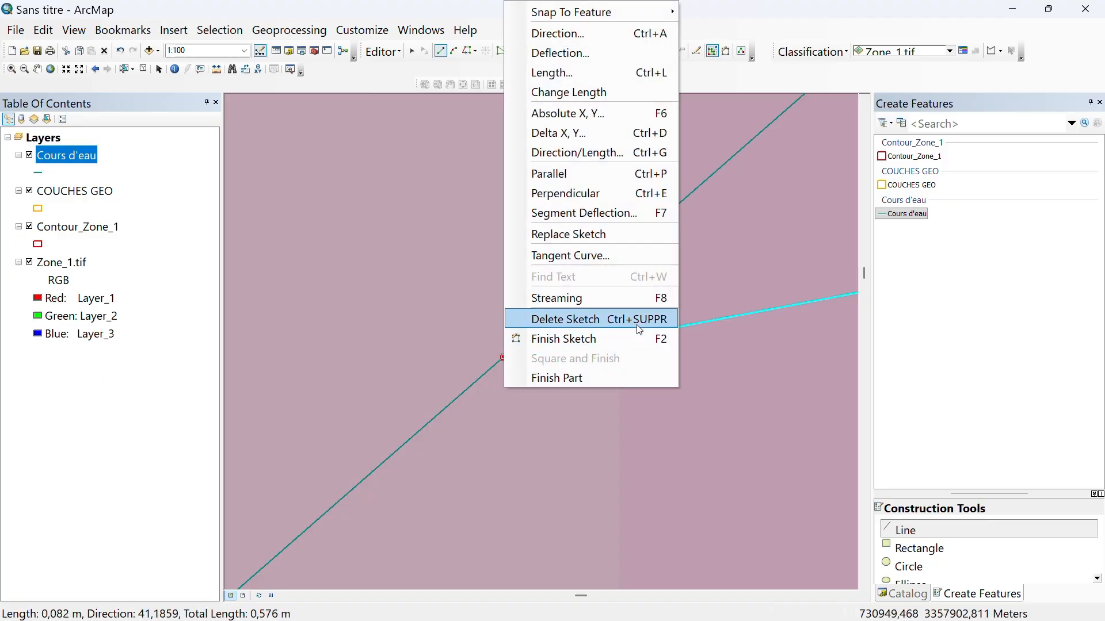
pyautogui.click(563, 340)
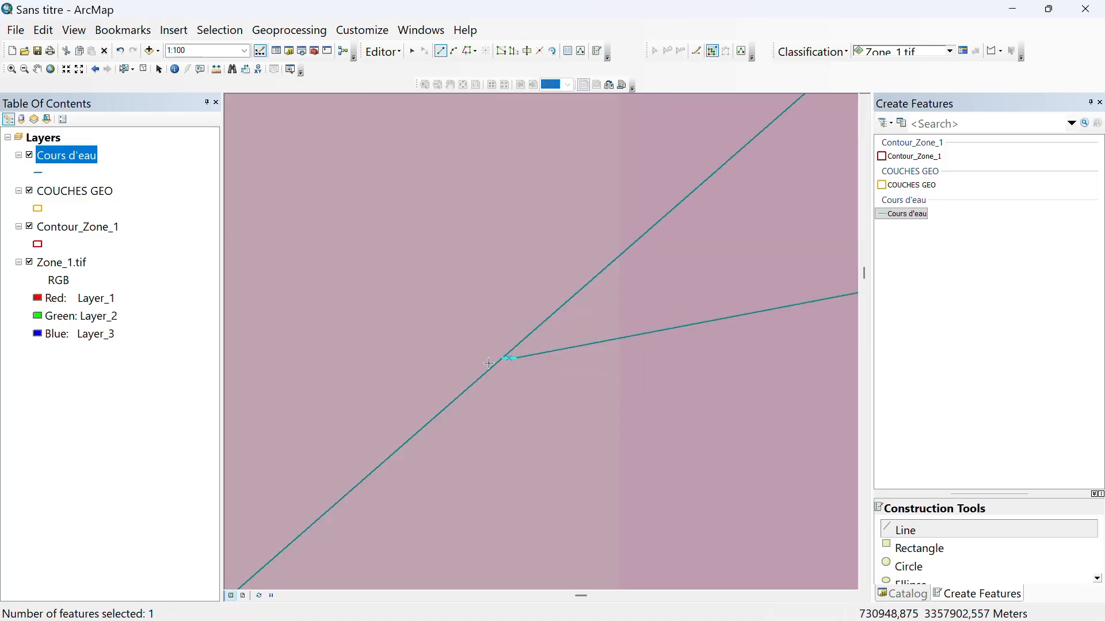
# Examine at scales up to 1:1 how the short connecting line meets the main watercourse
pyautogui.scroll(2, 512, 360)
pyautogui.scroll(-4, 512, 360)
pyautogui.scroll(-5, 481, 343)
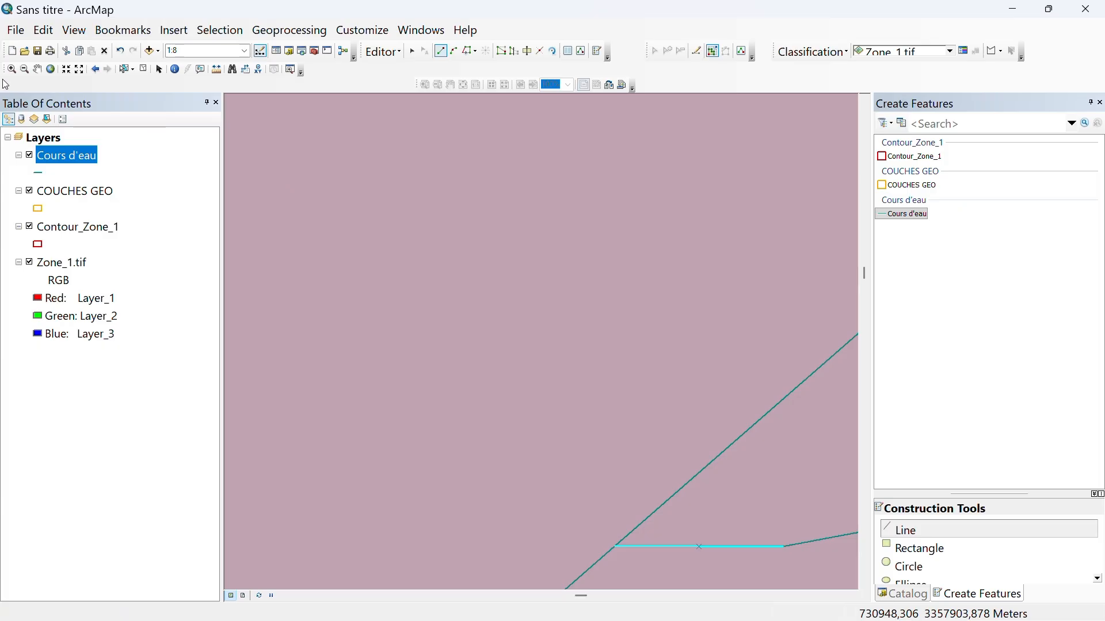
pyautogui.click(37, 69)
pyautogui.moveTo(573, 460); pyautogui.dragTo(519, 100)
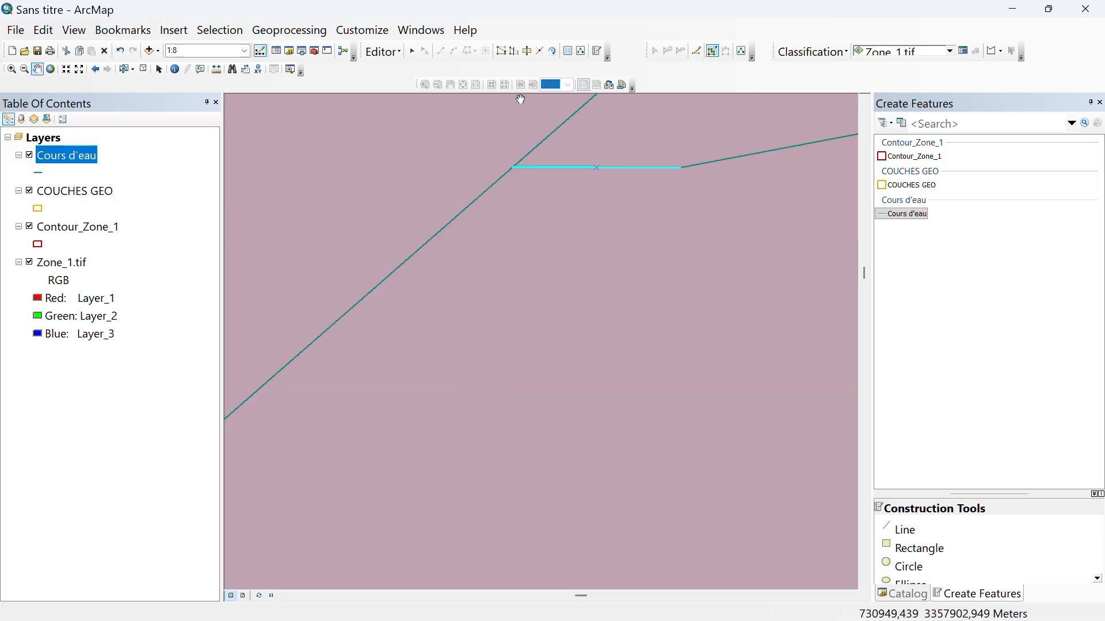
pyautogui.scroll(-5, 512, 178)
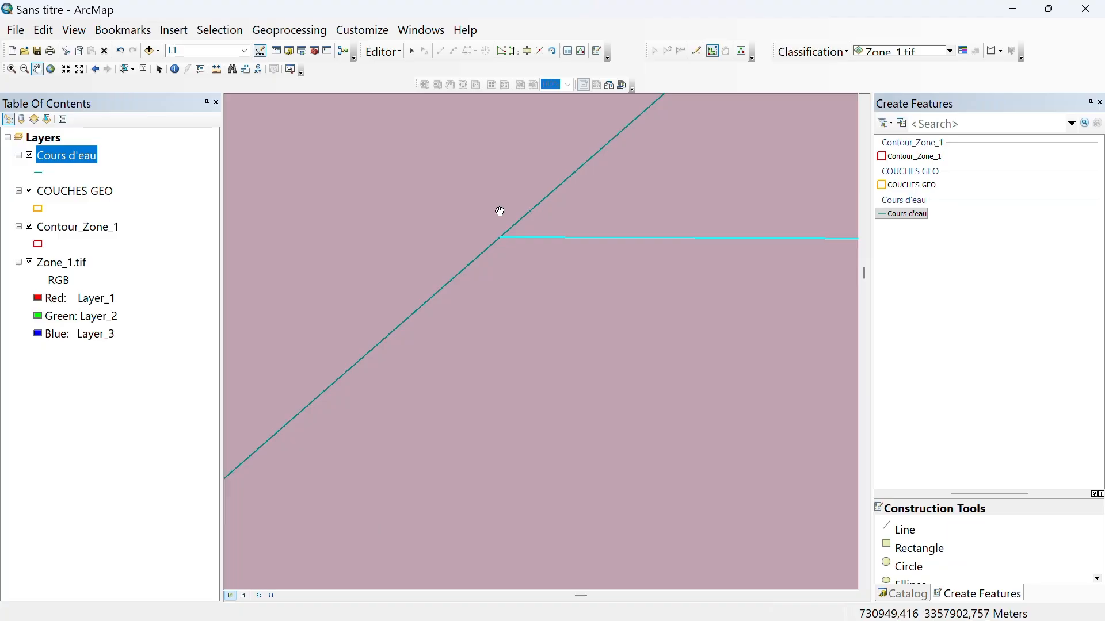
# Review the traced watercourses across the northern Zone_1 image and examine the untraced valley south of them
pyautogui.scroll(5, 500, 212)
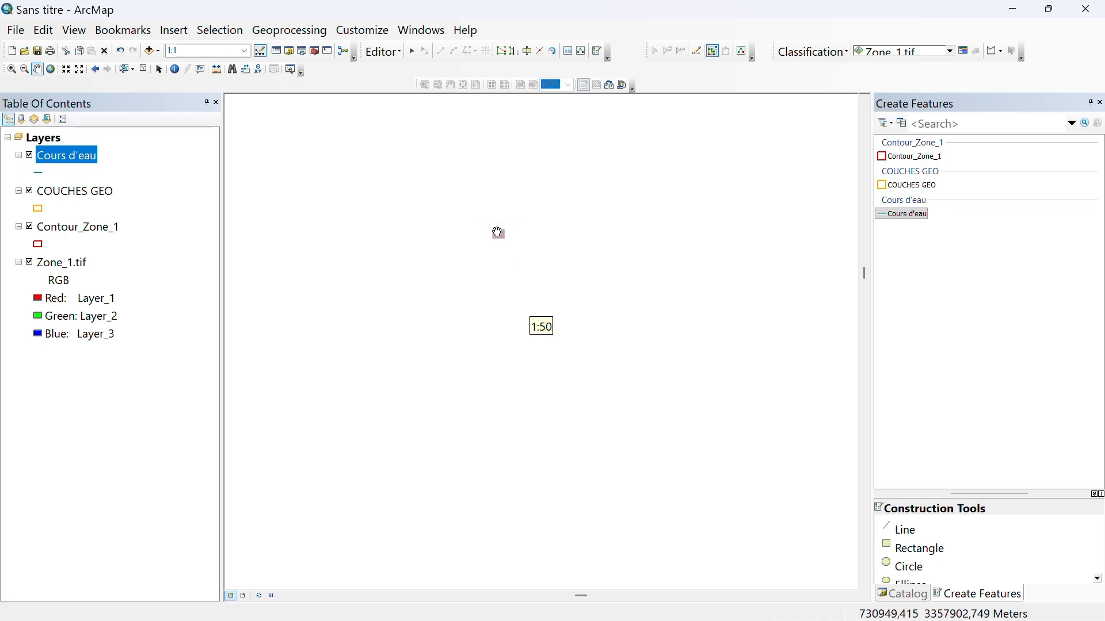
pyautogui.scroll(4, 498, 232)
pyautogui.scroll(4, 494, 240)
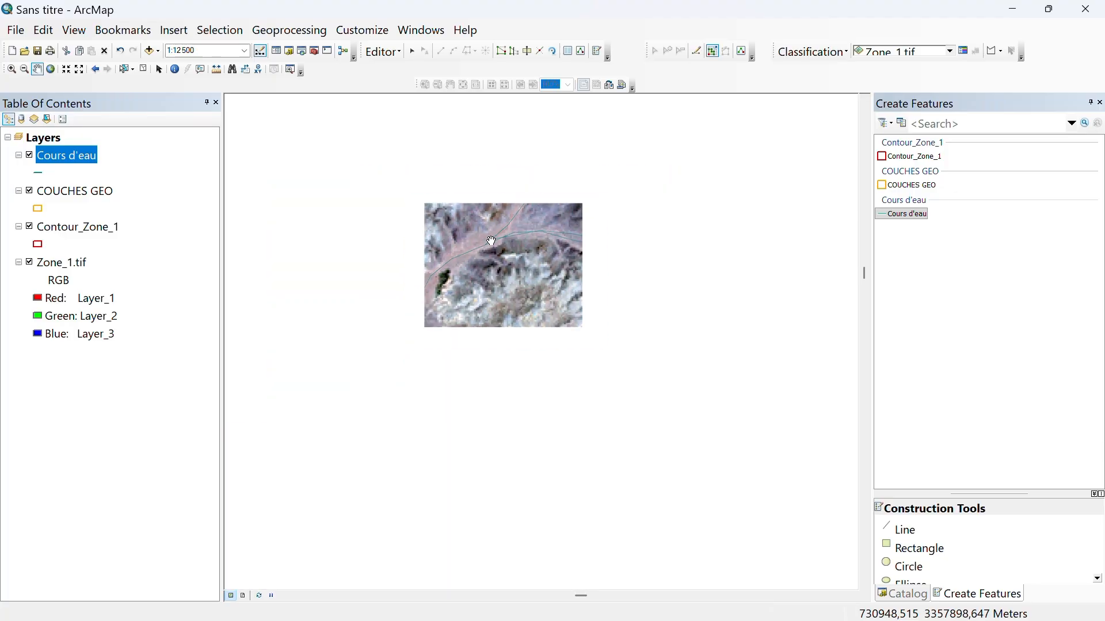
pyautogui.scroll(2, 491, 241)
pyautogui.scroll(1, 492, 240)
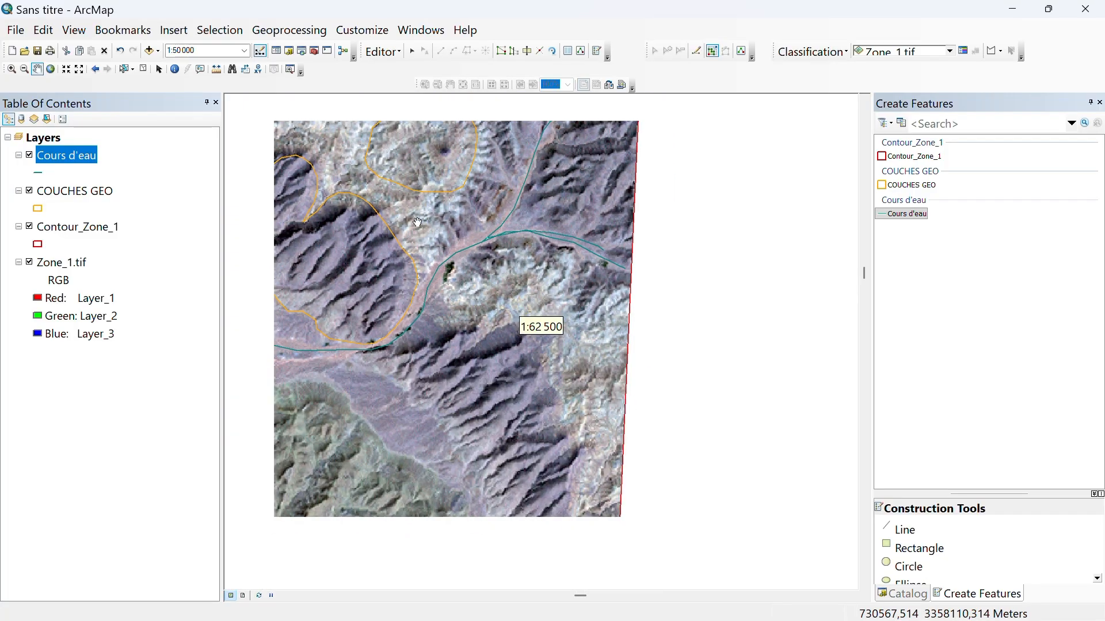
pyautogui.scroll(1, 466, 286)
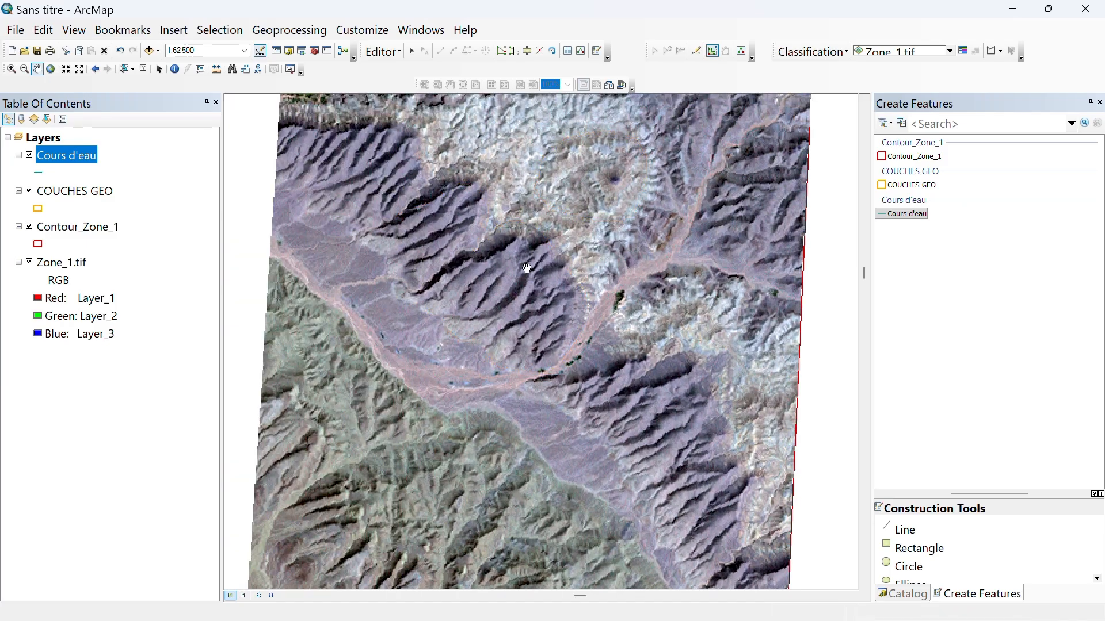
pyautogui.scroll(1, 467, 291)
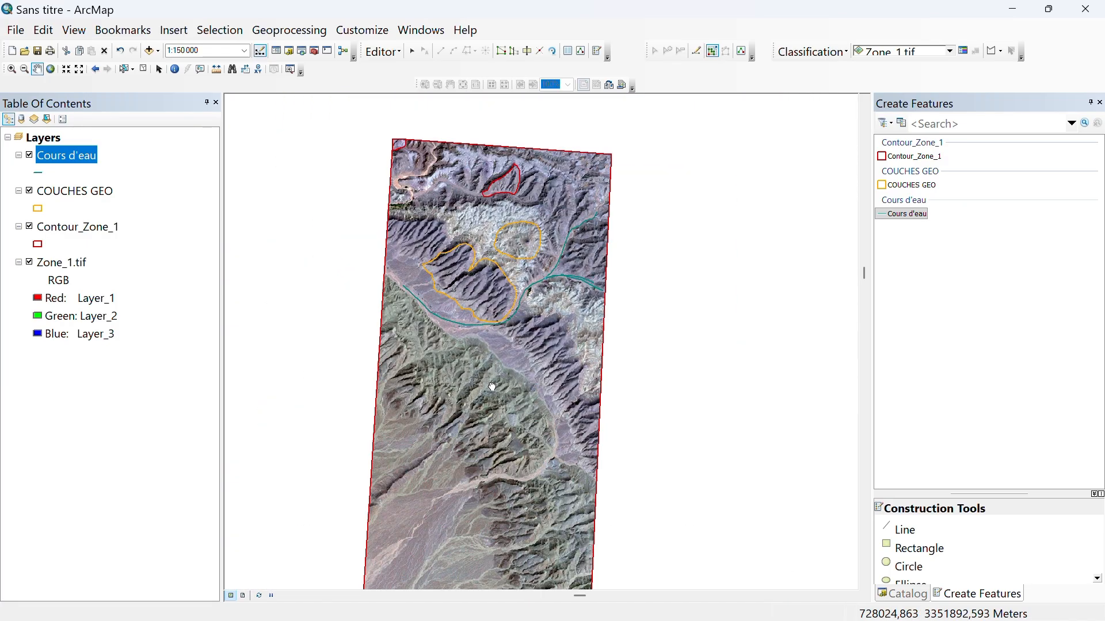
pyautogui.moveTo(490, 380); pyautogui.dragTo(567, 344)
pyautogui.scroll(-2, 573, 381)
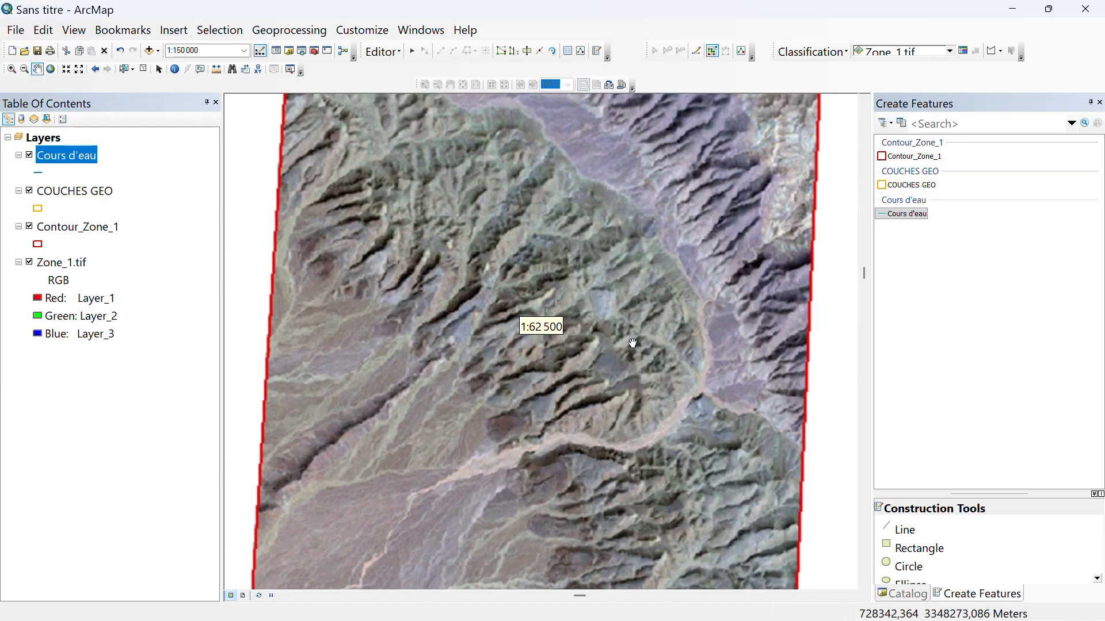
pyautogui.scroll(-2, 657, 247)
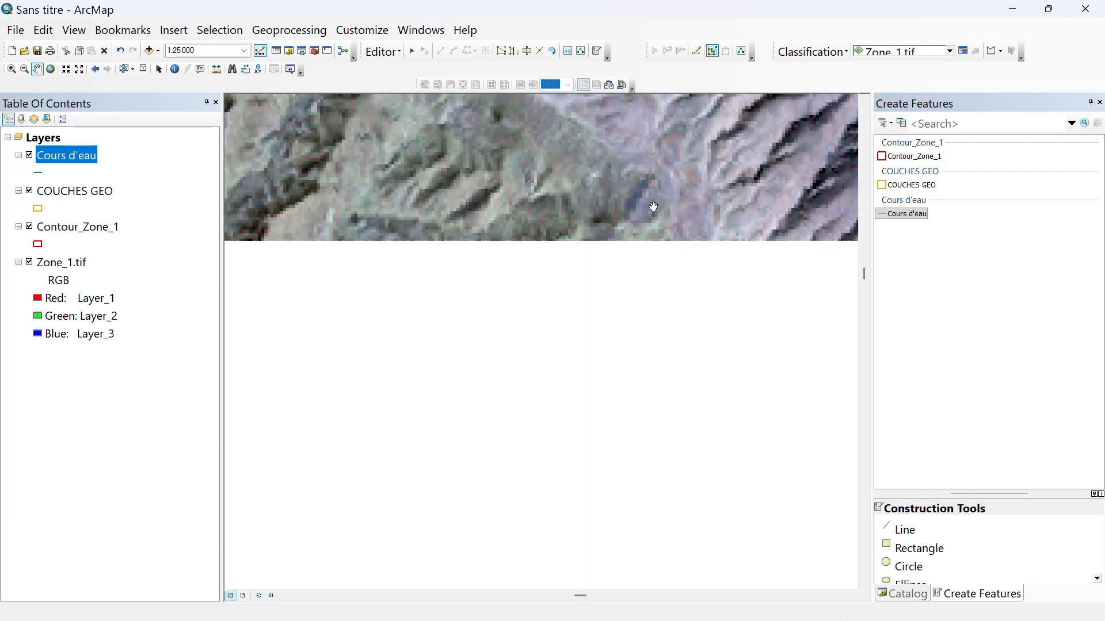
pyautogui.scroll(2, 616, 347)
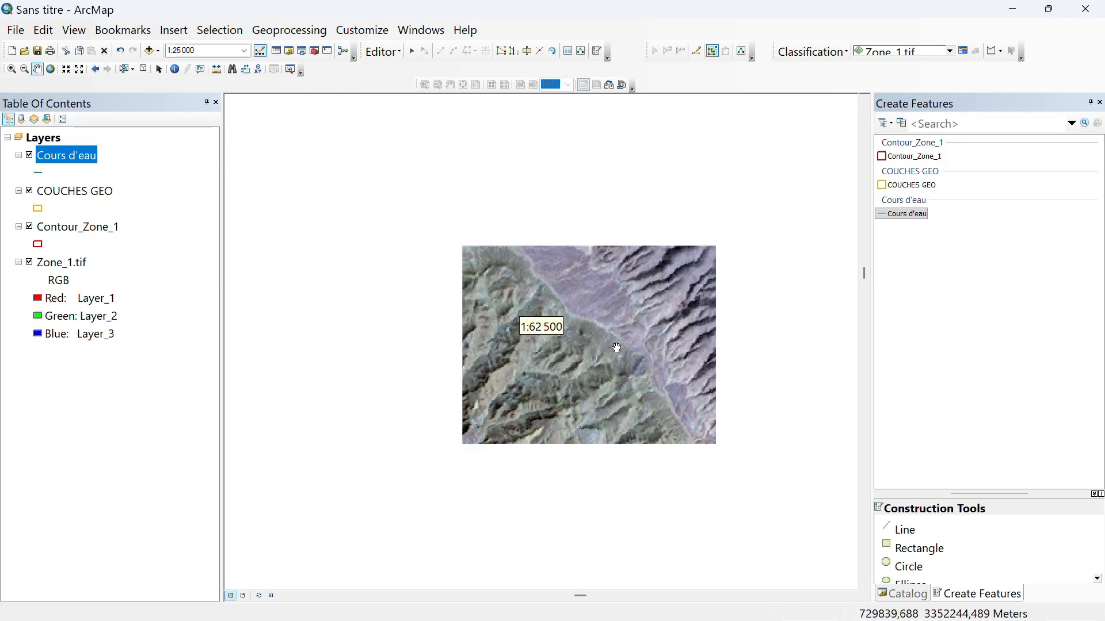
# Survey the central and southern Zone_1 image for further drainage channels, from the alluvial fans down to the southern ridges
pyautogui.moveTo(582, 440); pyautogui.dragTo(633, 223)
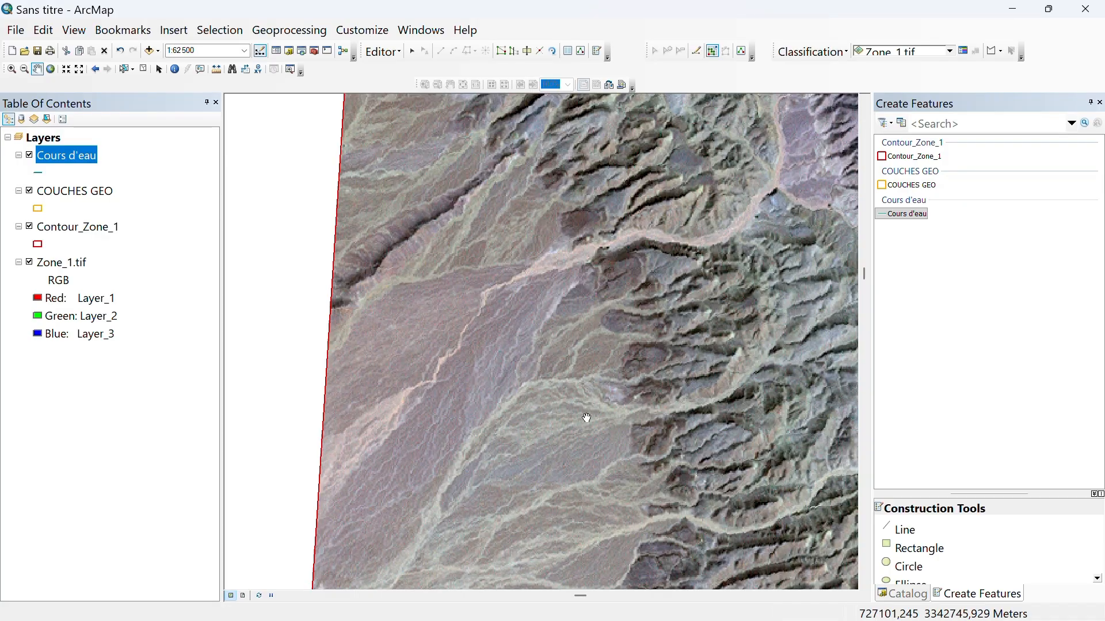
pyautogui.moveTo(577, 429); pyautogui.dragTo(551, 254)
pyautogui.moveTo(563, 456); pyautogui.dragTo(584, 242)
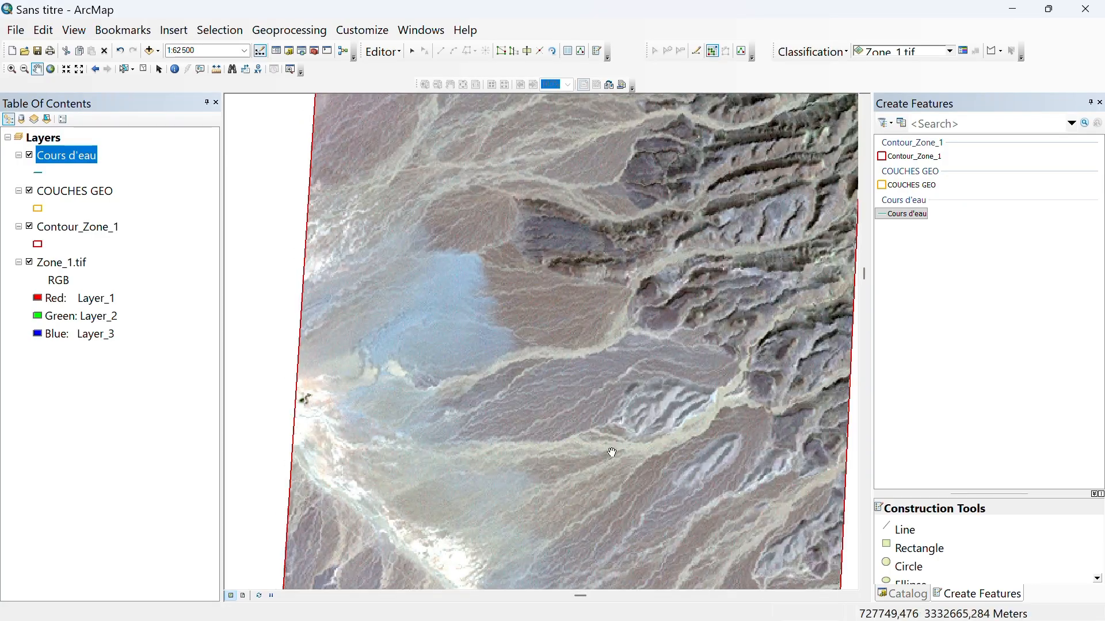
pyautogui.moveTo(609, 444); pyautogui.dragTo(509, 241)
pyautogui.moveTo(440, 430); pyautogui.dragTo(591, 253)
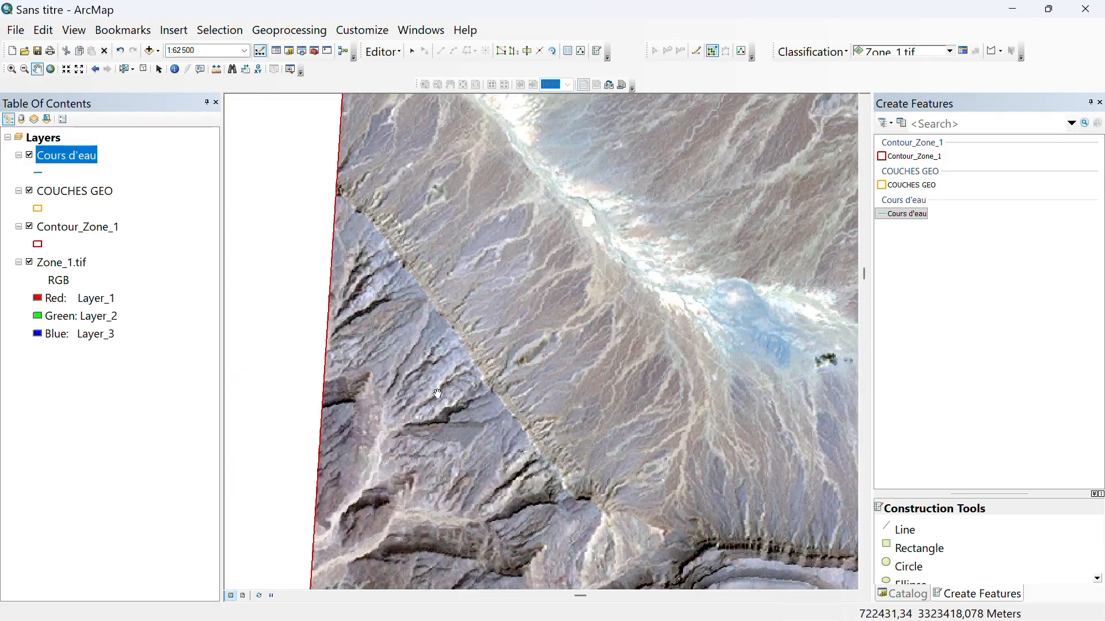
pyautogui.moveTo(666, 489); pyautogui.dragTo(627, 378)
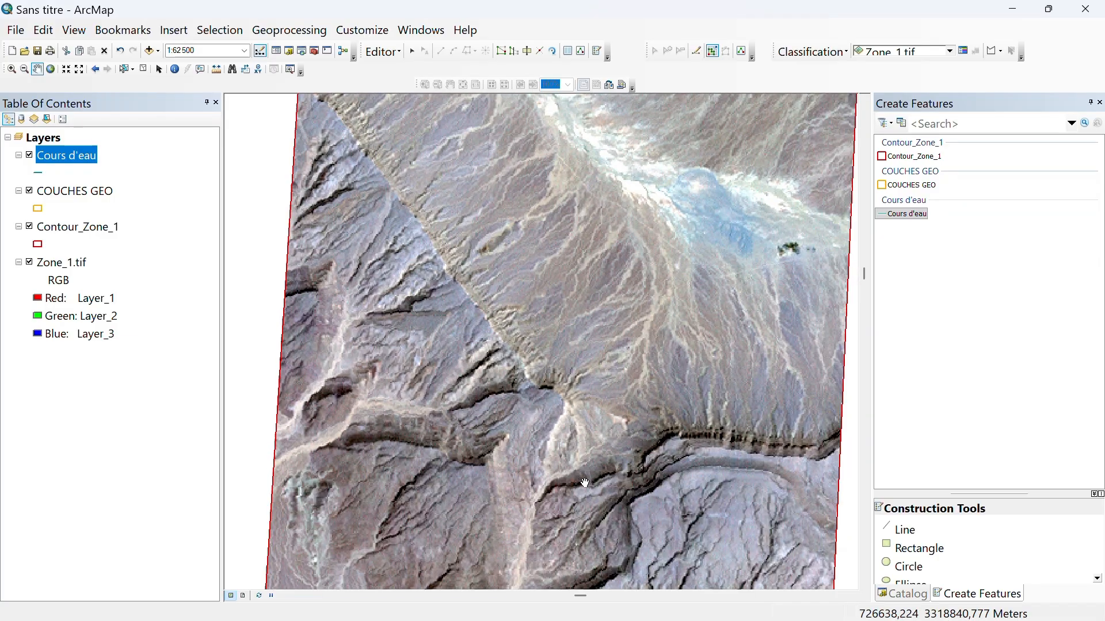
pyautogui.moveTo(594, 484); pyautogui.dragTo(652, 327)
pyautogui.moveTo(763, 190); pyautogui.dragTo(637, 385)
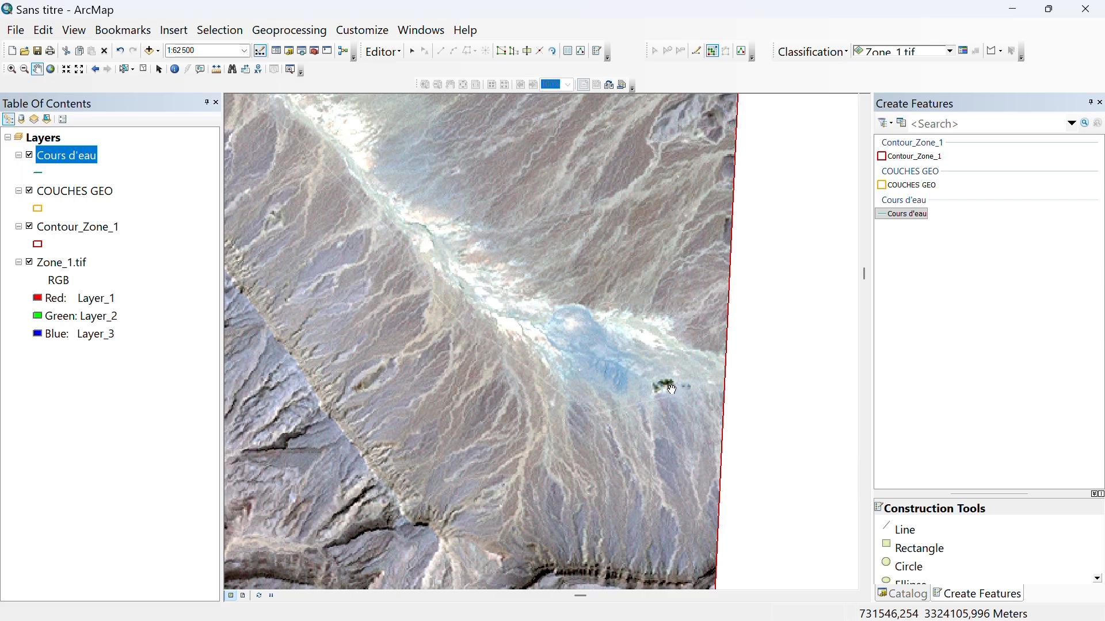
# Examine the bluish area and dark patches near the eastern border, and follow the pale valley northwest to the western border
pyautogui.scroll(1, 541, 340)
pyautogui.scroll(-2, 541, 340)
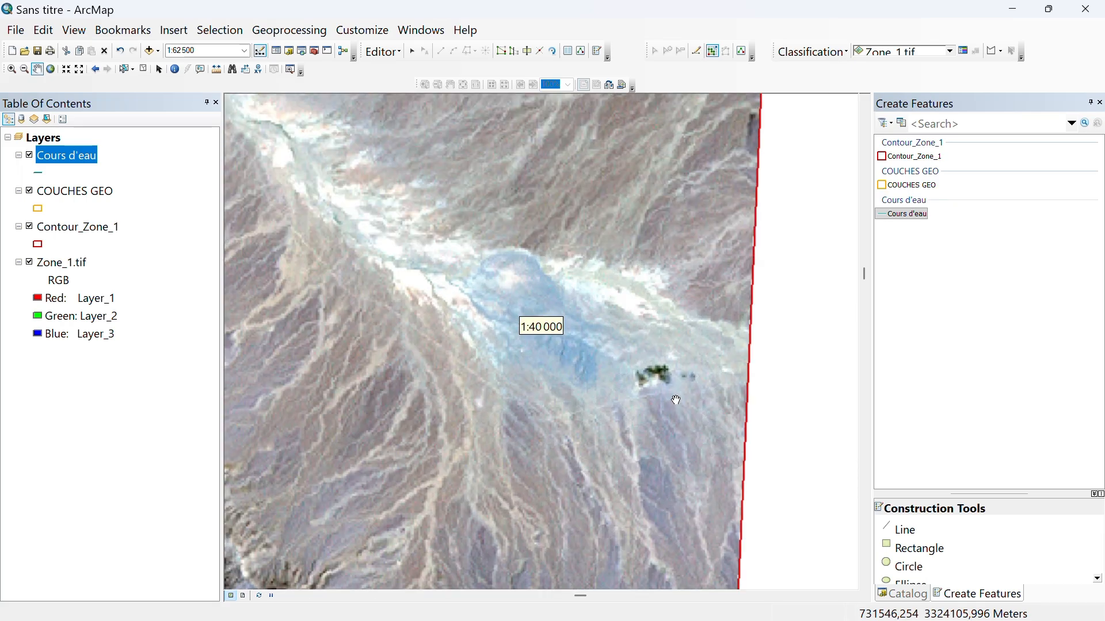
pyautogui.scroll(-2, 405, 256)
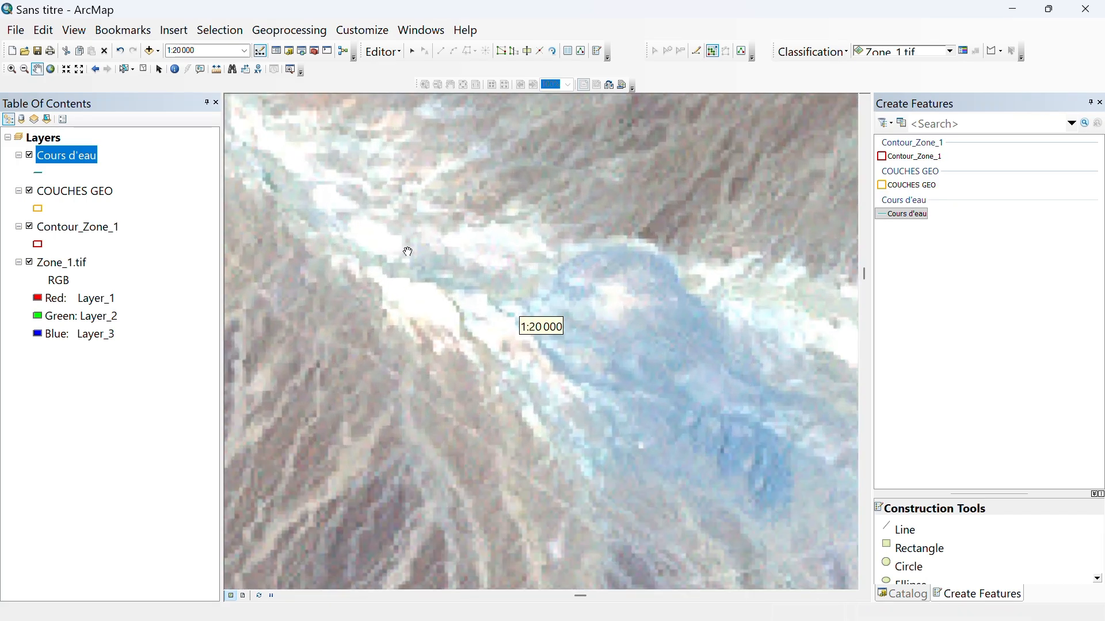
pyautogui.scroll(3, 406, 252)
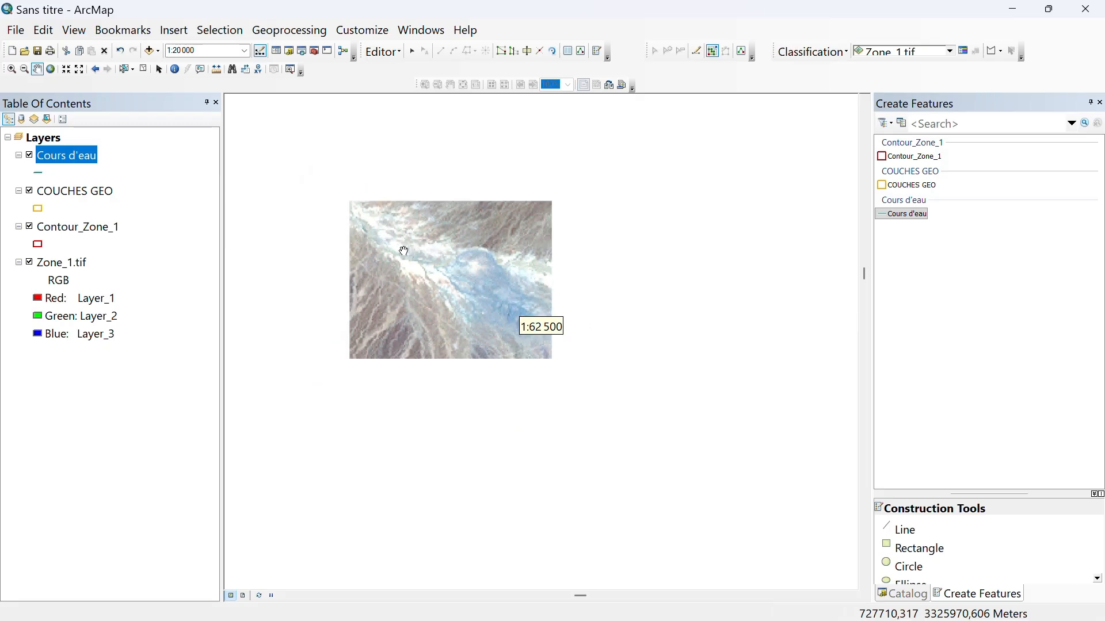
pyautogui.moveTo(388, 249); pyautogui.dragTo(546, 284)
pyautogui.moveTo(450, 199); pyautogui.dragTo(625, 396)
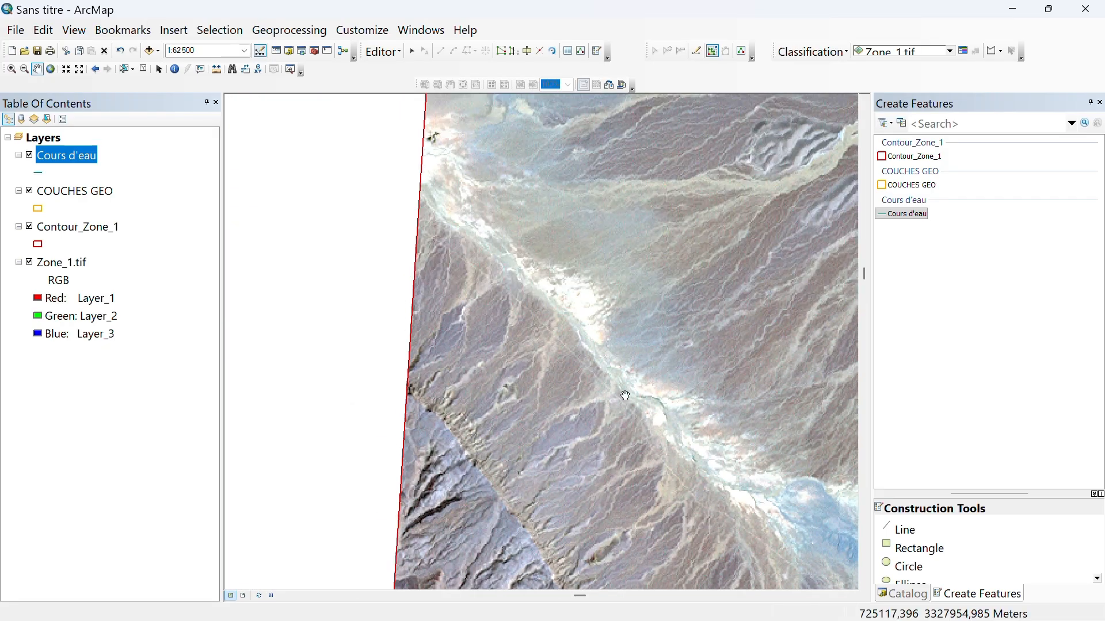
pyautogui.moveTo(442, 137); pyautogui.dragTo(443, 307)
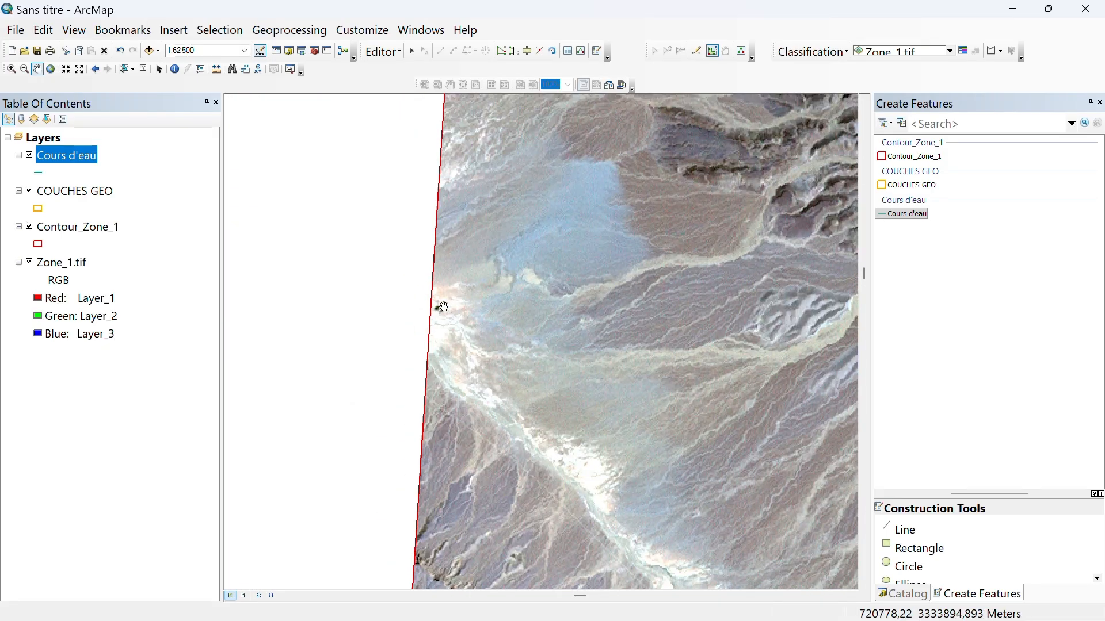
# Stop the editing session on the Cours d'eau layer and save the edits
pyautogui.scroll(1, 444, 307)
pyautogui.scroll(-3, 444, 307)
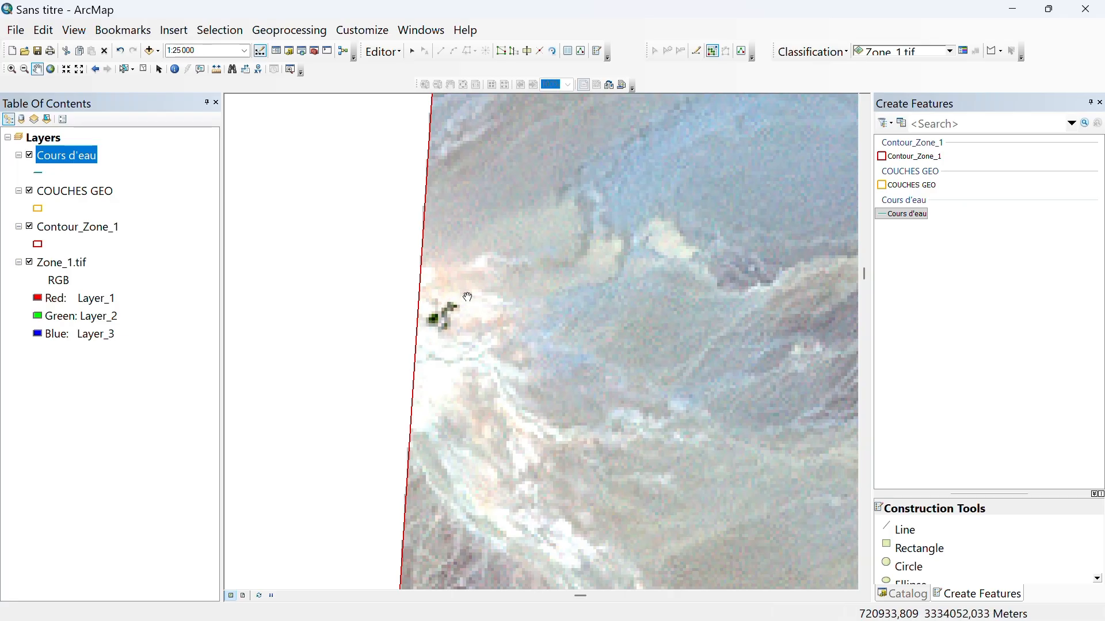
pyautogui.rightClick(65, 154)
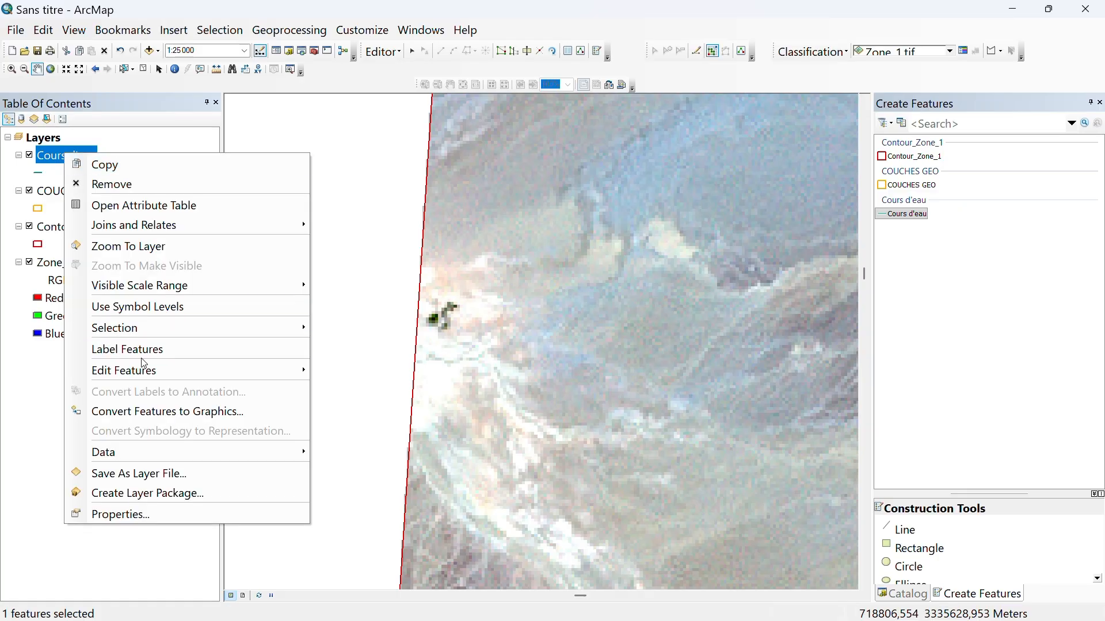
pyautogui.moveTo(223, 368)
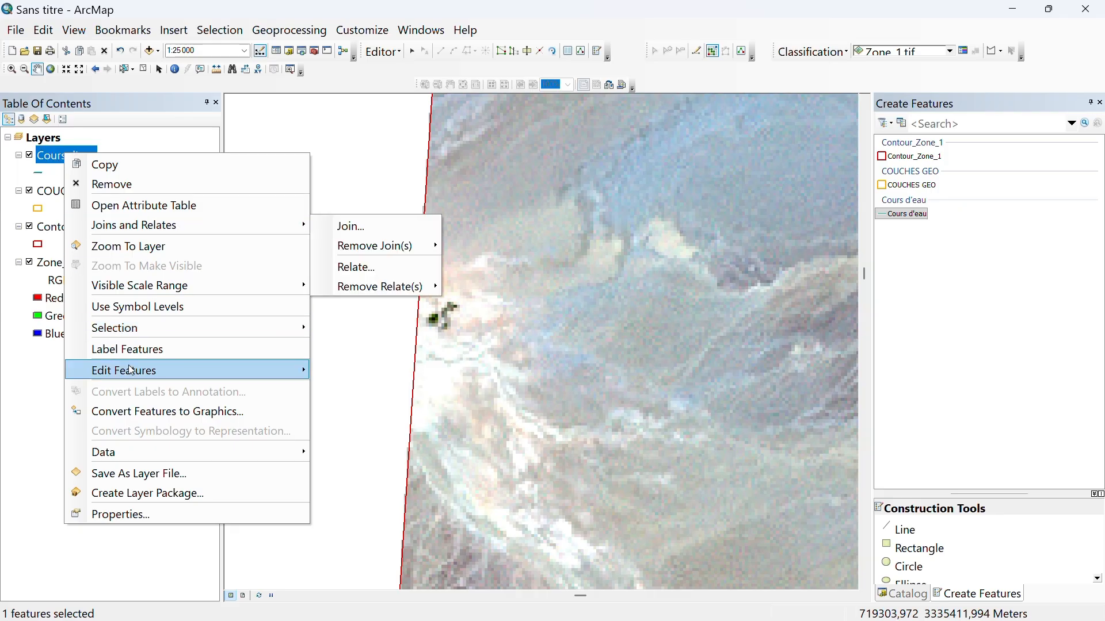
pyautogui.moveTo(156, 380)
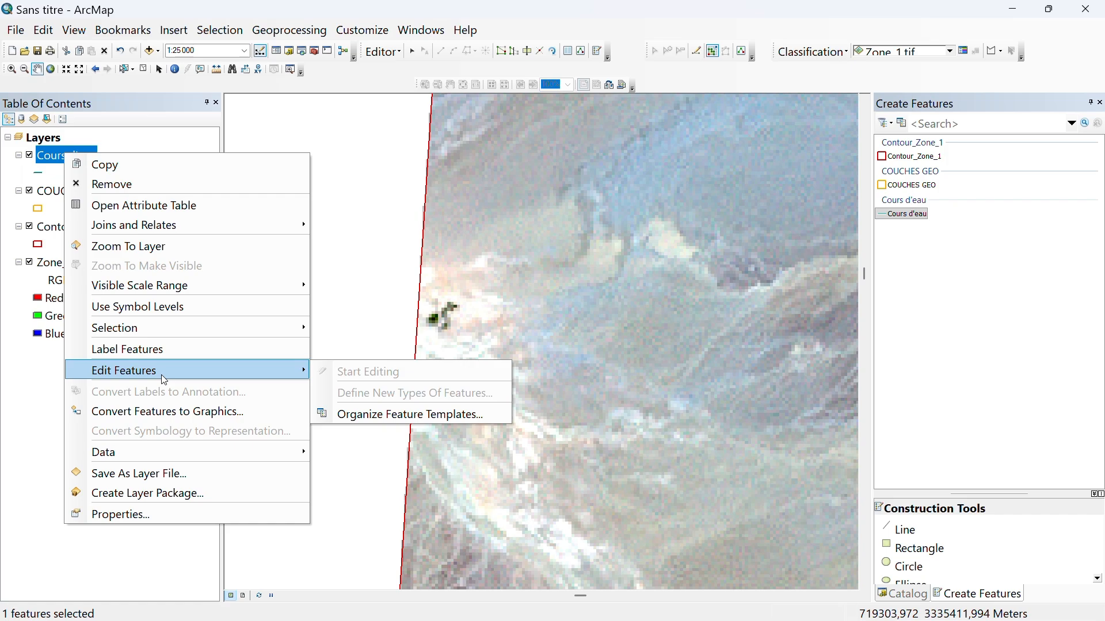
pyautogui.click(401, 58)
pyautogui.click(401, 58)
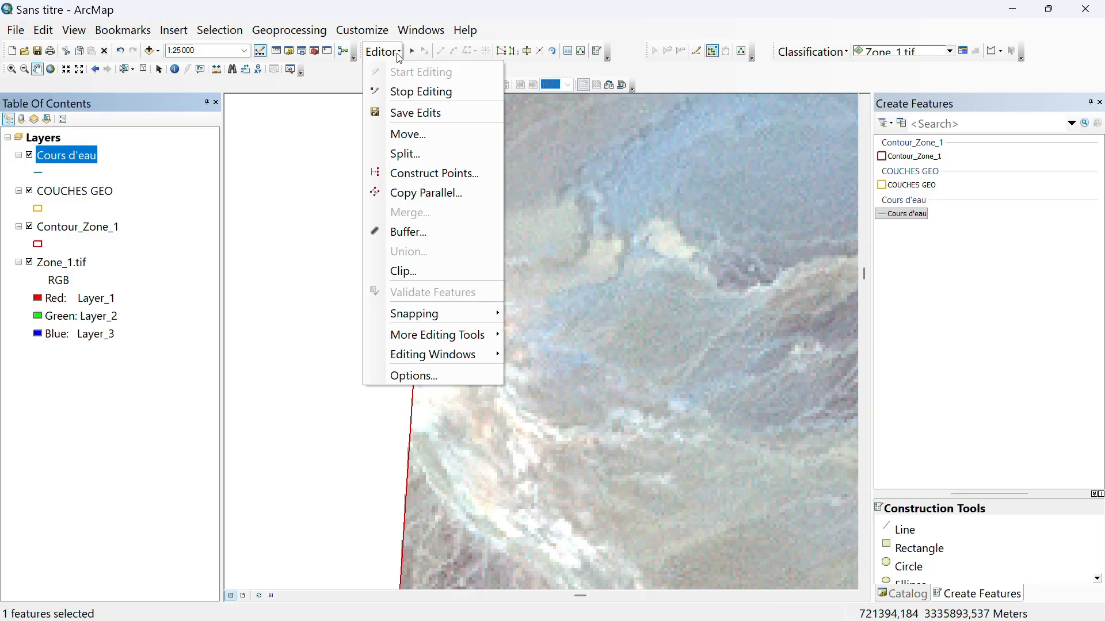
pyautogui.click(415, 102)
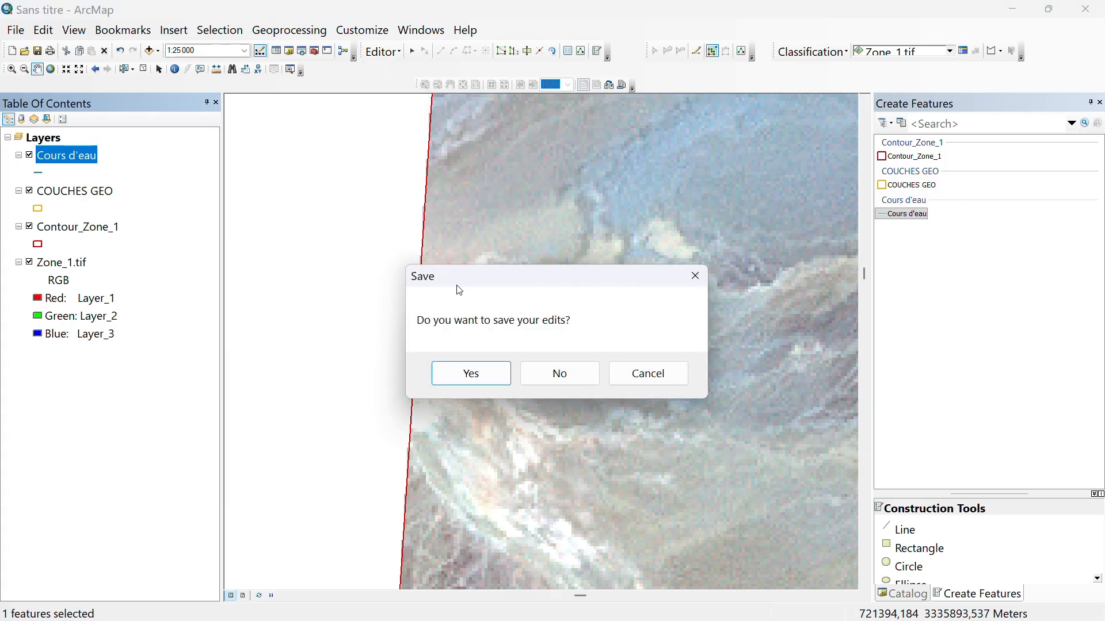
pyautogui.click(472, 374)
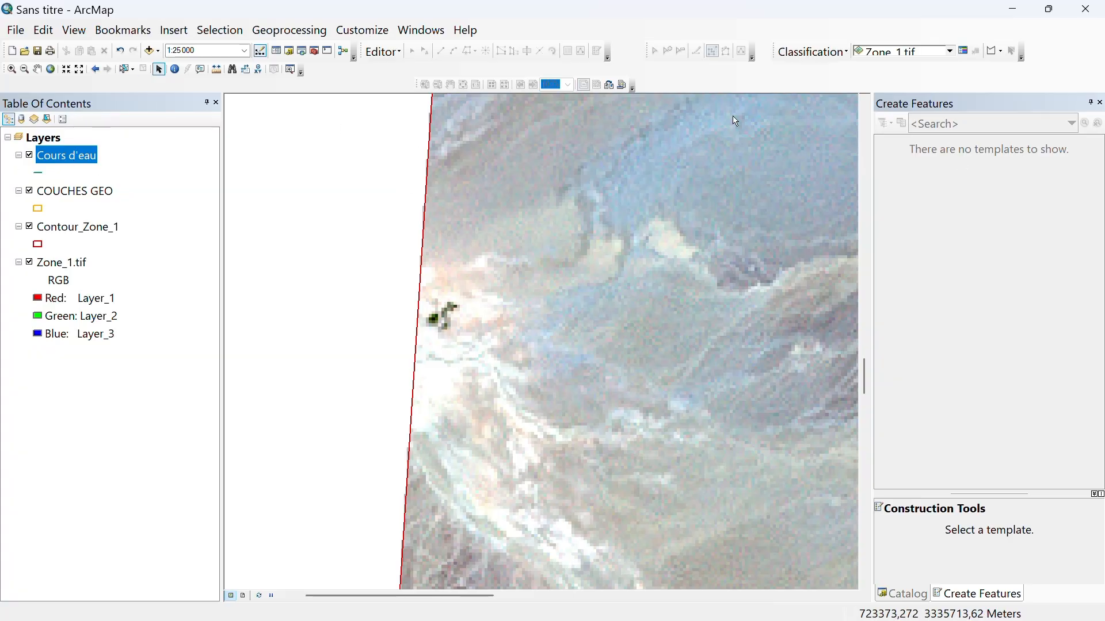
# Start a new point shapefile named maison in the Desktop\FORMATION folder
pyautogui.click(902, 595)
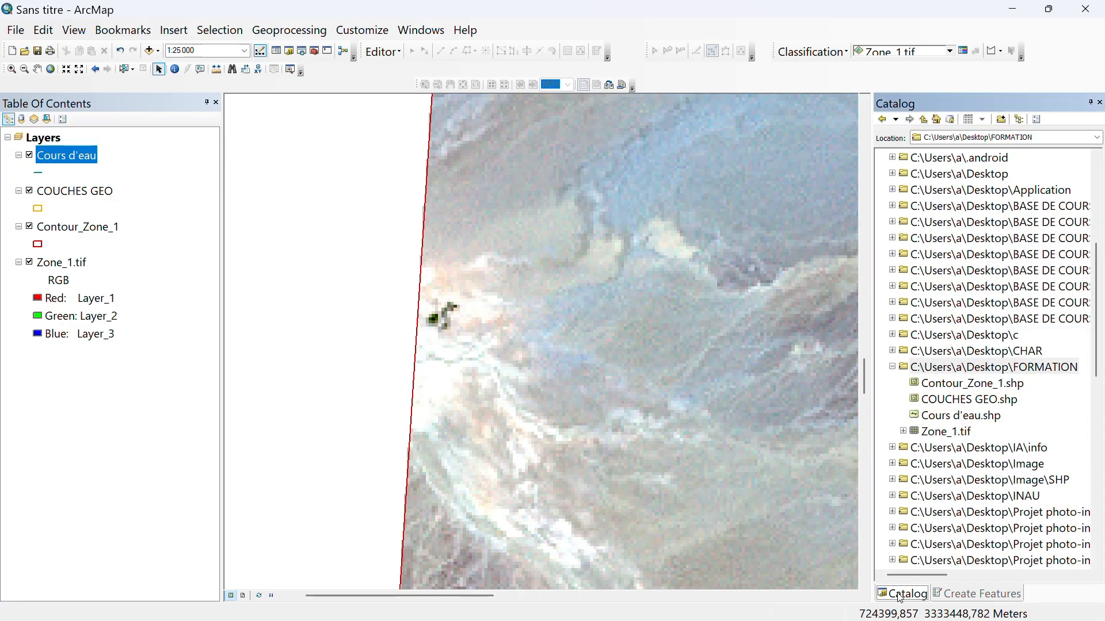
pyautogui.click(969, 373)
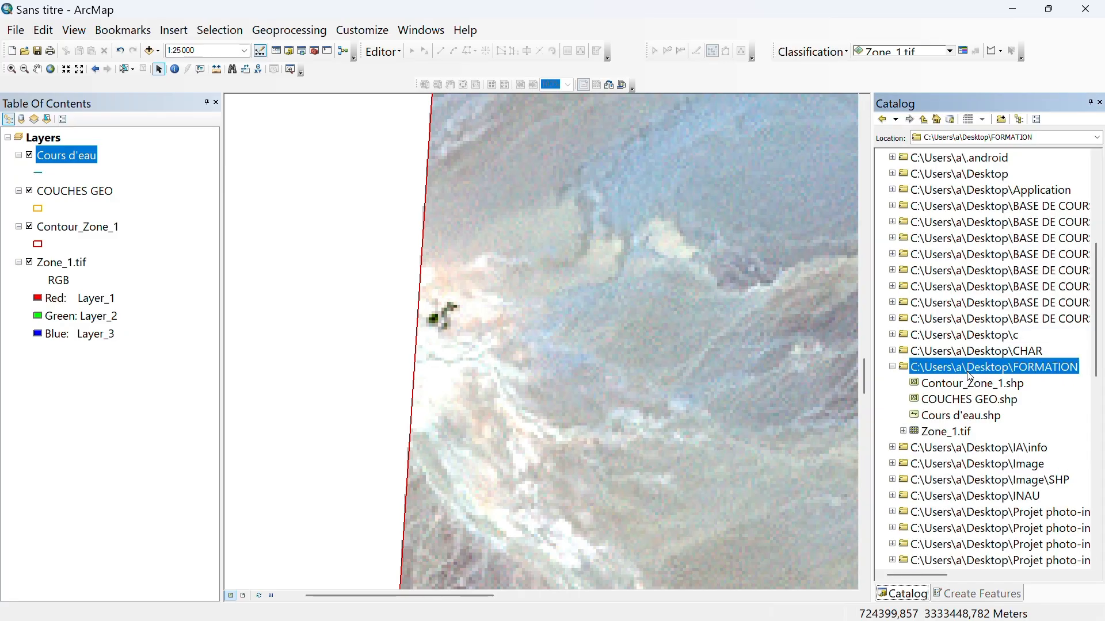
pyautogui.rightClick(968, 373)
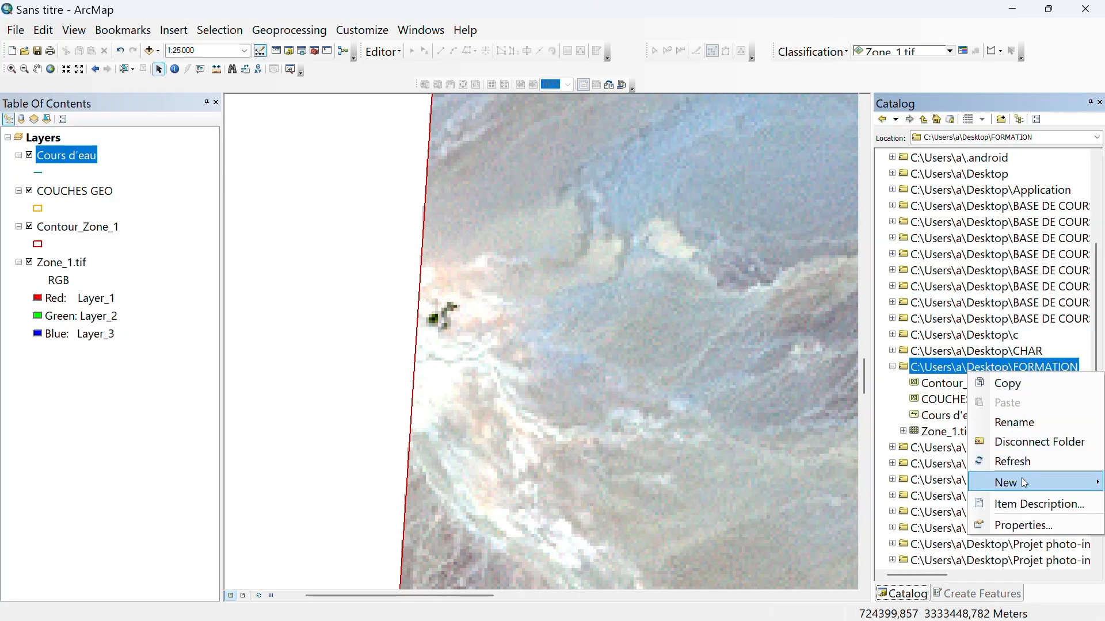
pyautogui.moveTo(1021, 482)
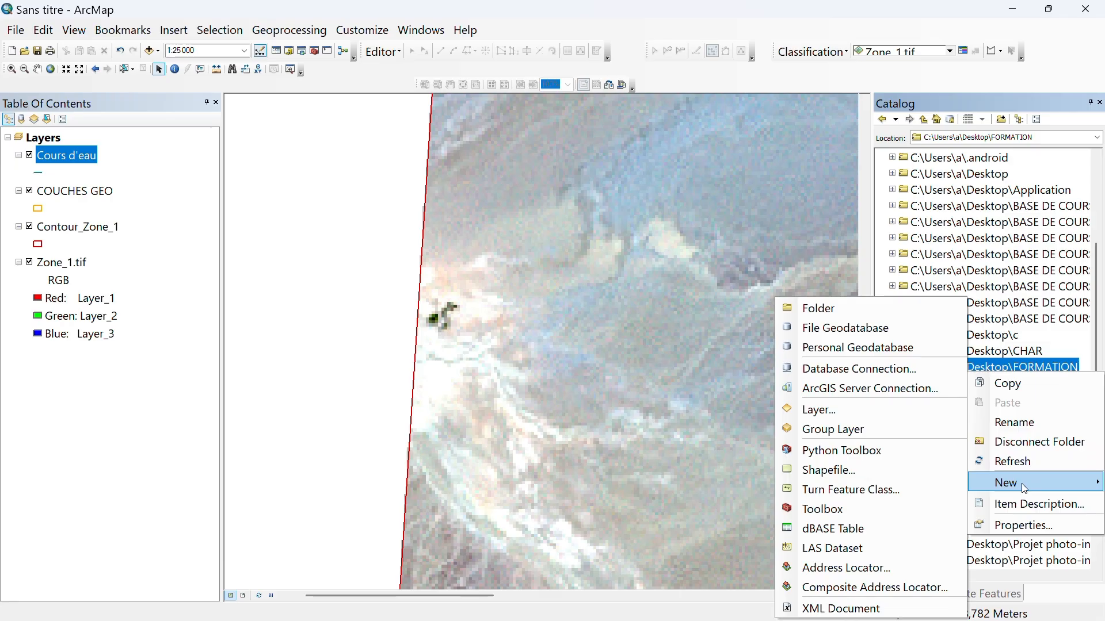
pyautogui.click(837, 470)
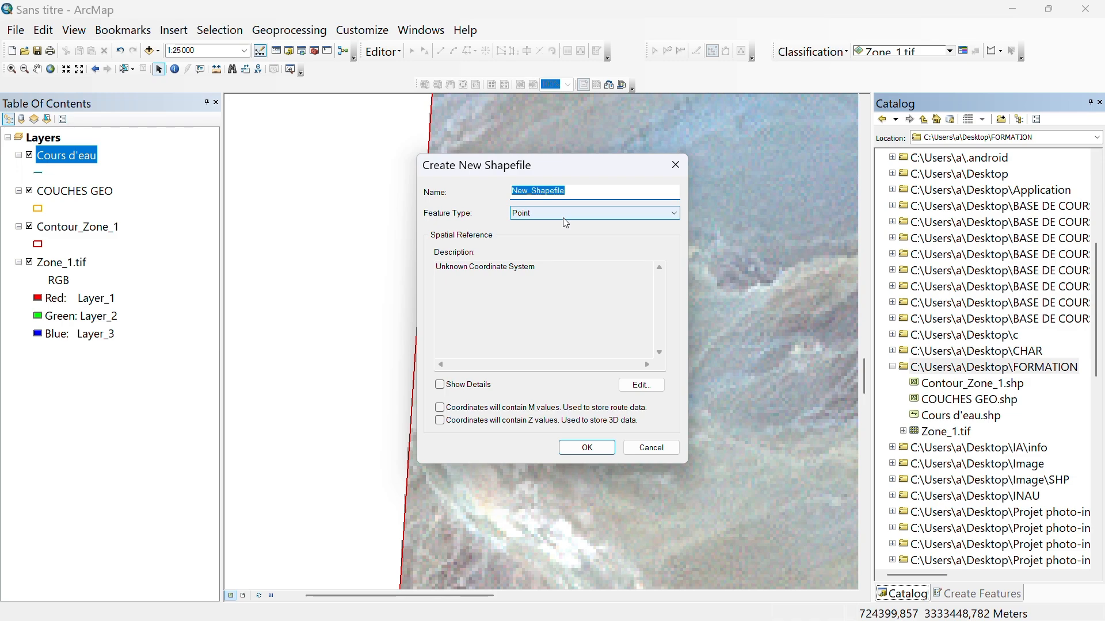
pyautogui.write('m')
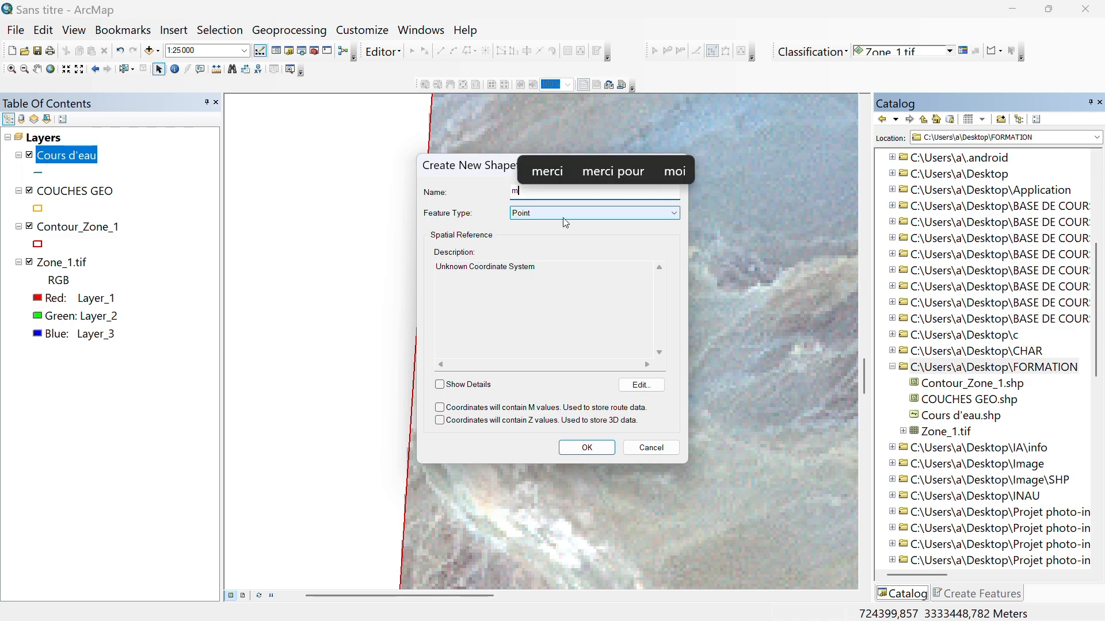
pyautogui.write('ais')
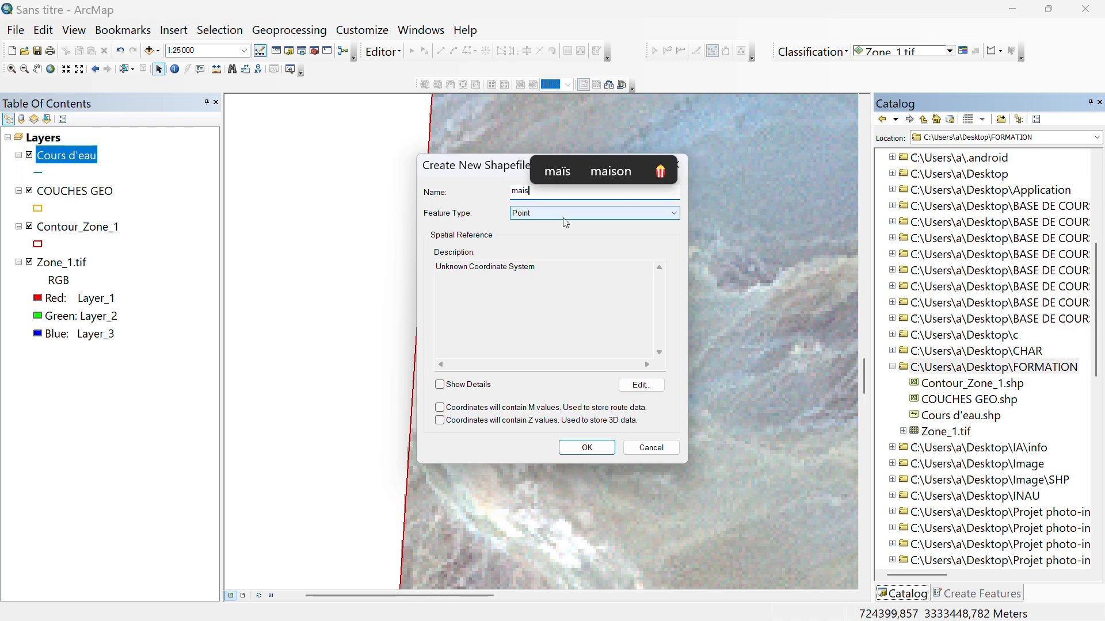
pyautogui.write('on')
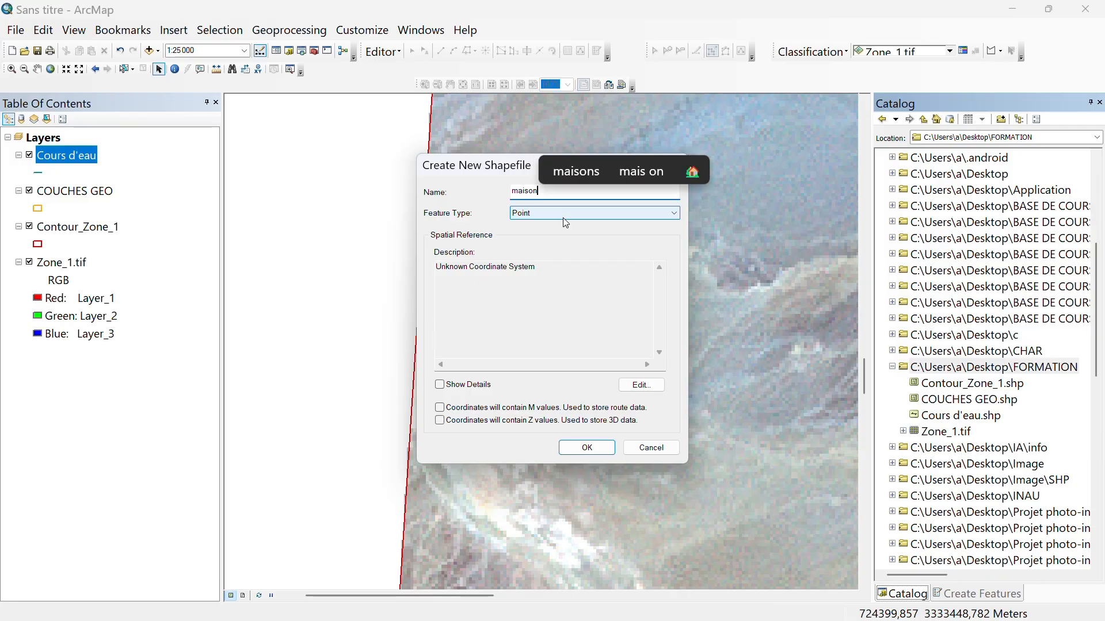
# Assign the WGS_1984_UTM_Zone_29N coordinate system to the new shapefile and create it
pyautogui.click(648, 383)
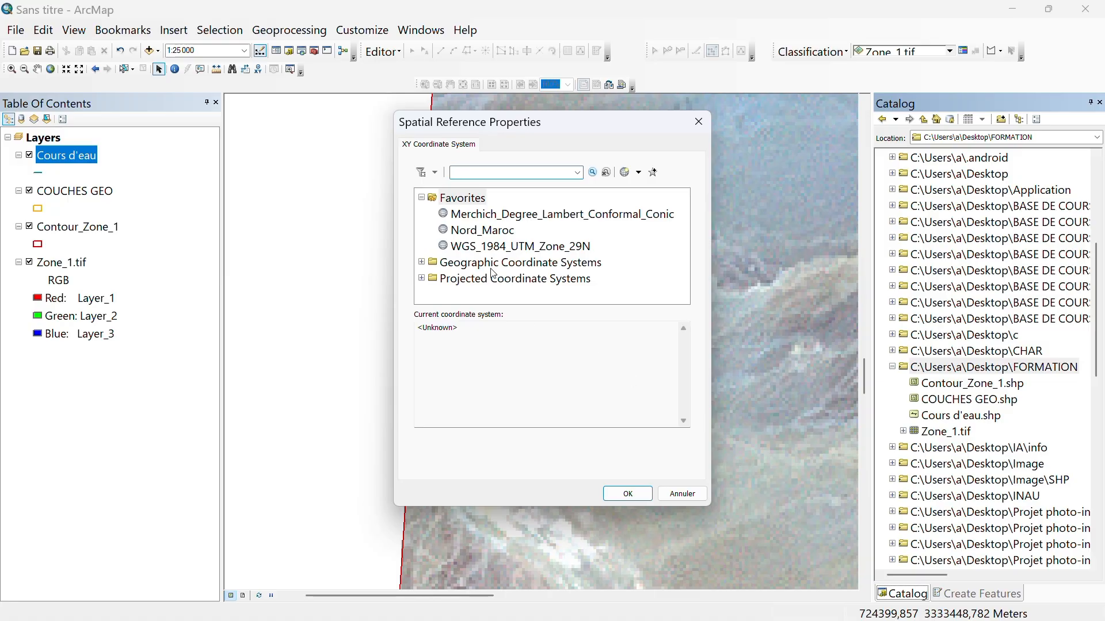
pyautogui.click(475, 250)
pyautogui.click(627, 493)
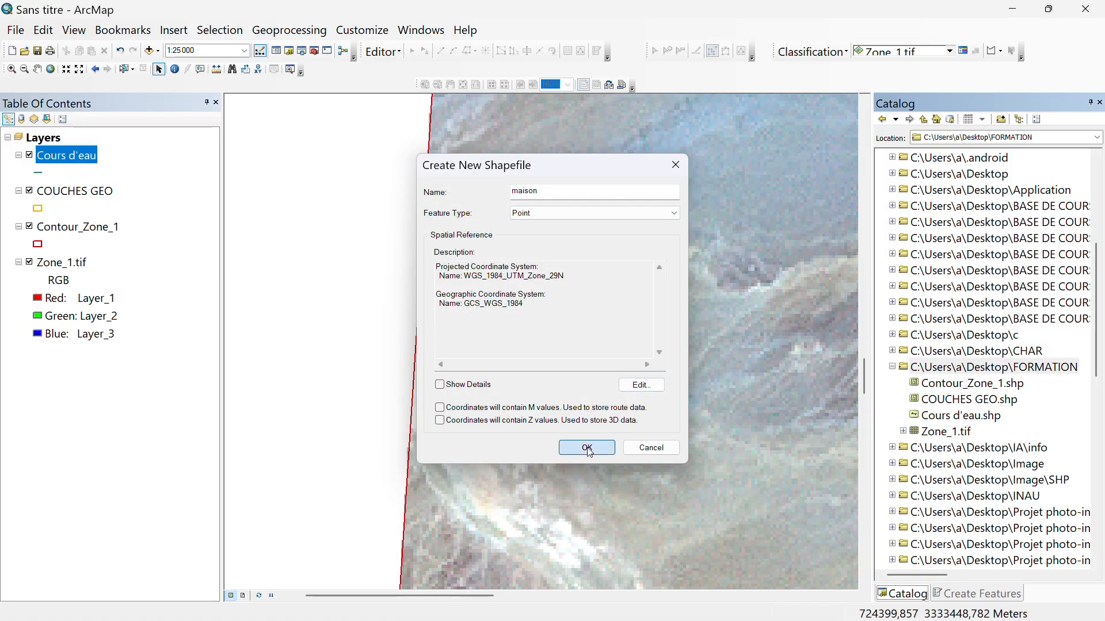
pyautogui.click(587, 448)
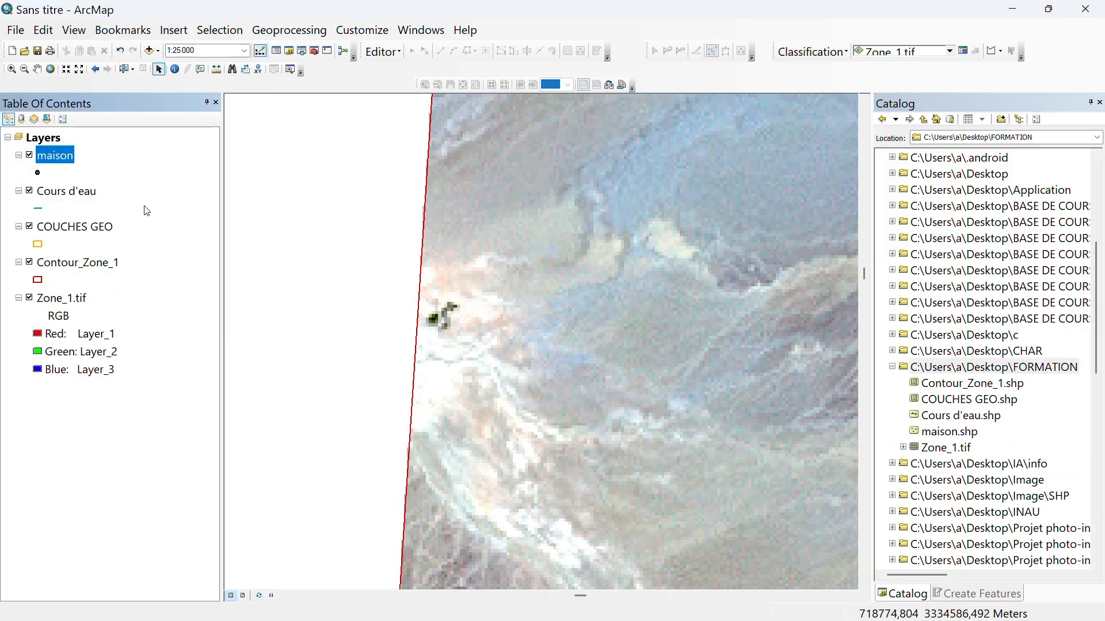
# Start editing the maison layer and activate its point template for feature creation
pyautogui.rightClick(46, 154)
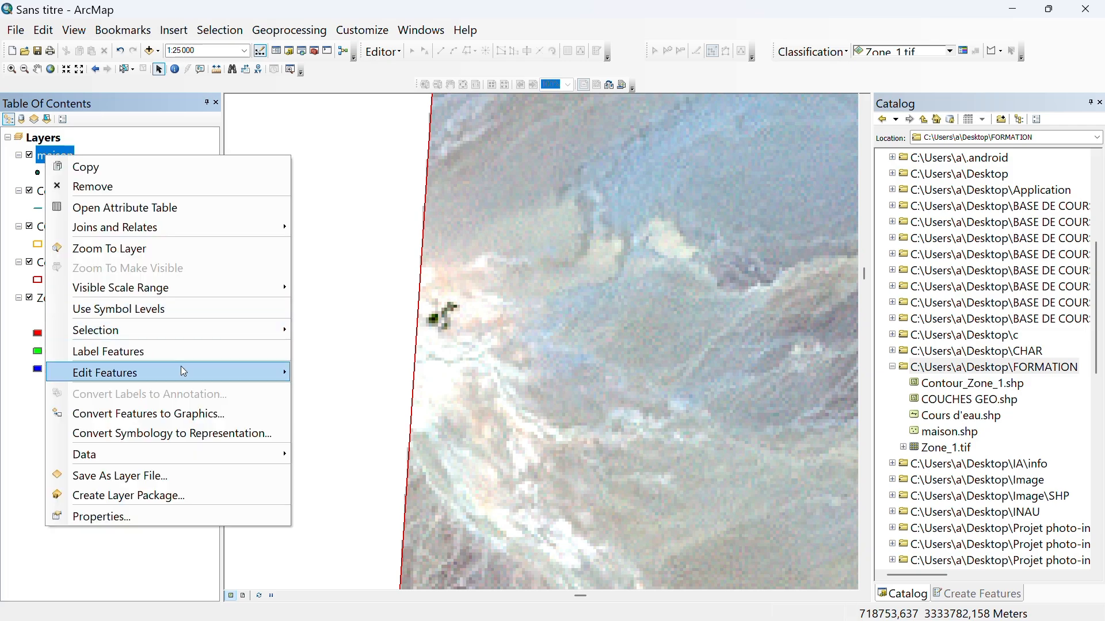
pyautogui.moveTo(185, 371)
pyautogui.click(314, 372)
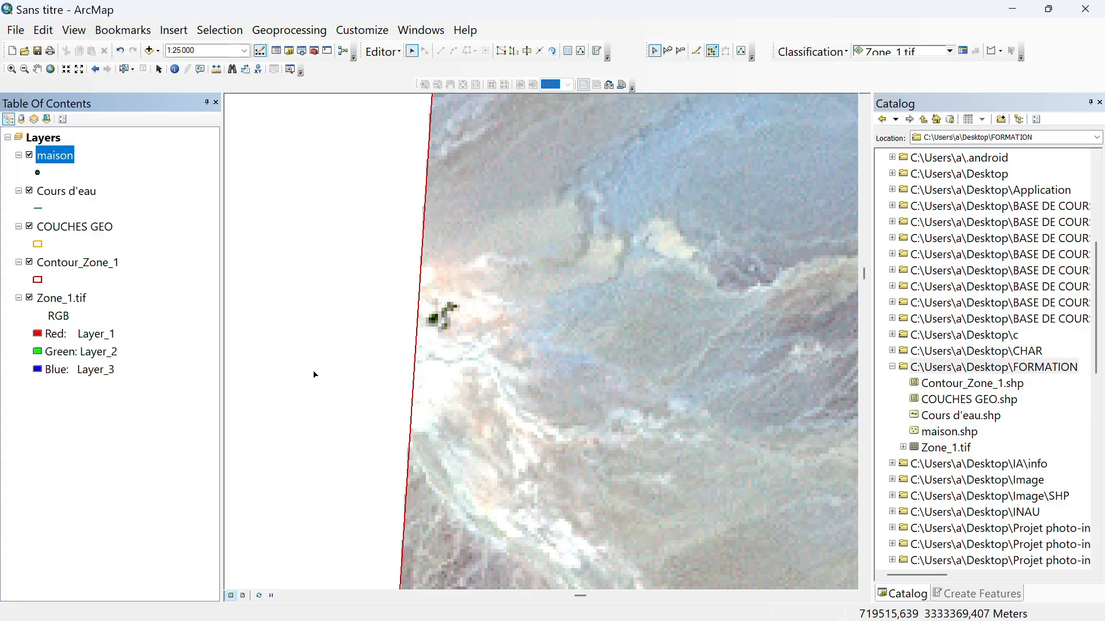
pyautogui.click(982, 600)
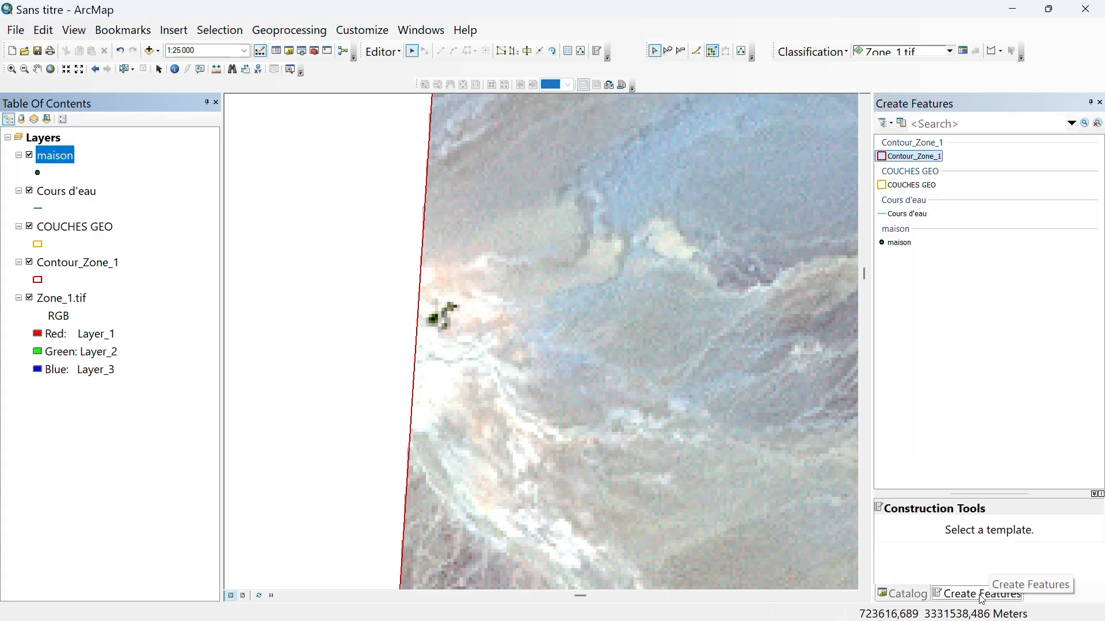
pyautogui.click(895, 243)
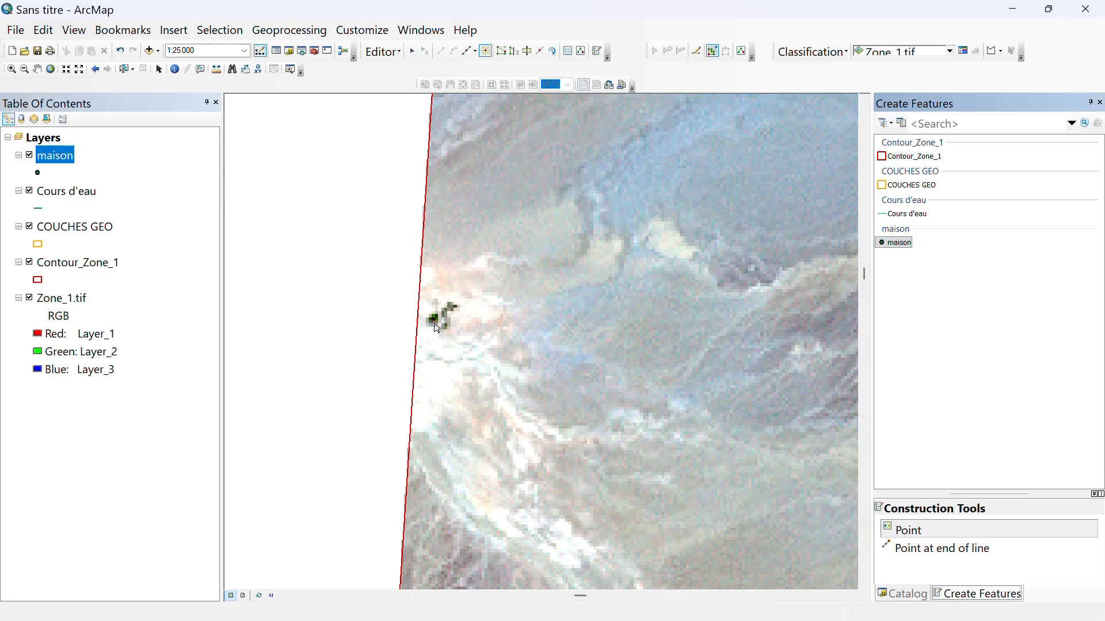
# Place maison points on the individual dark pixel clusters beside the western Zone_1 border
pyautogui.click(452, 307)
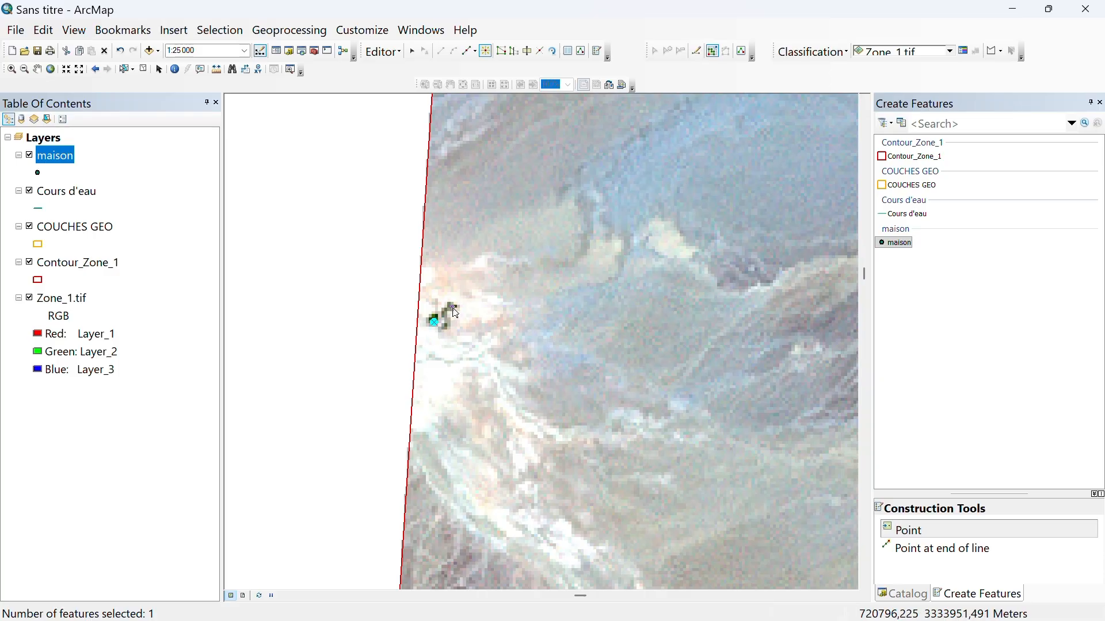
pyautogui.click(448, 328)
pyautogui.scroll(3, 440, 323)
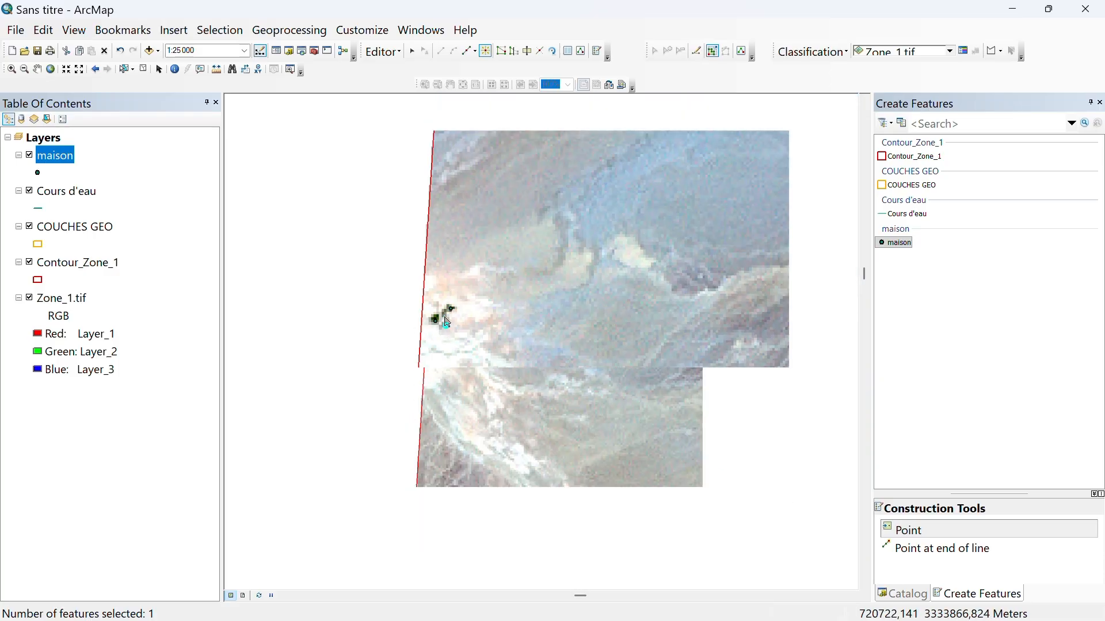
pyautogui.scroll(1, 448, 320)
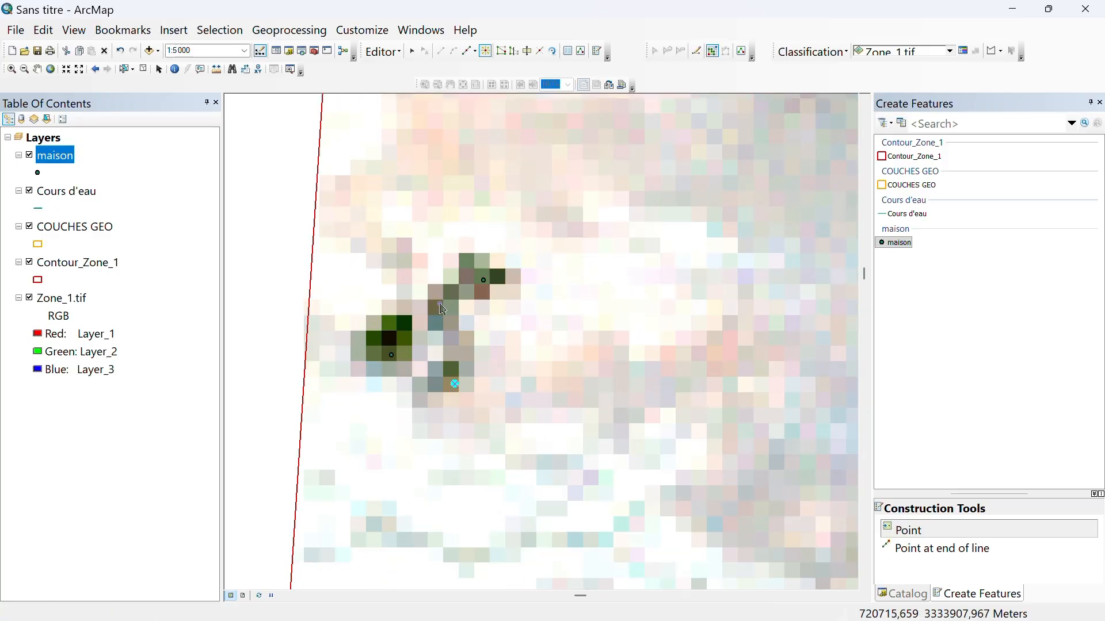
pyautogui.click(436, 307)
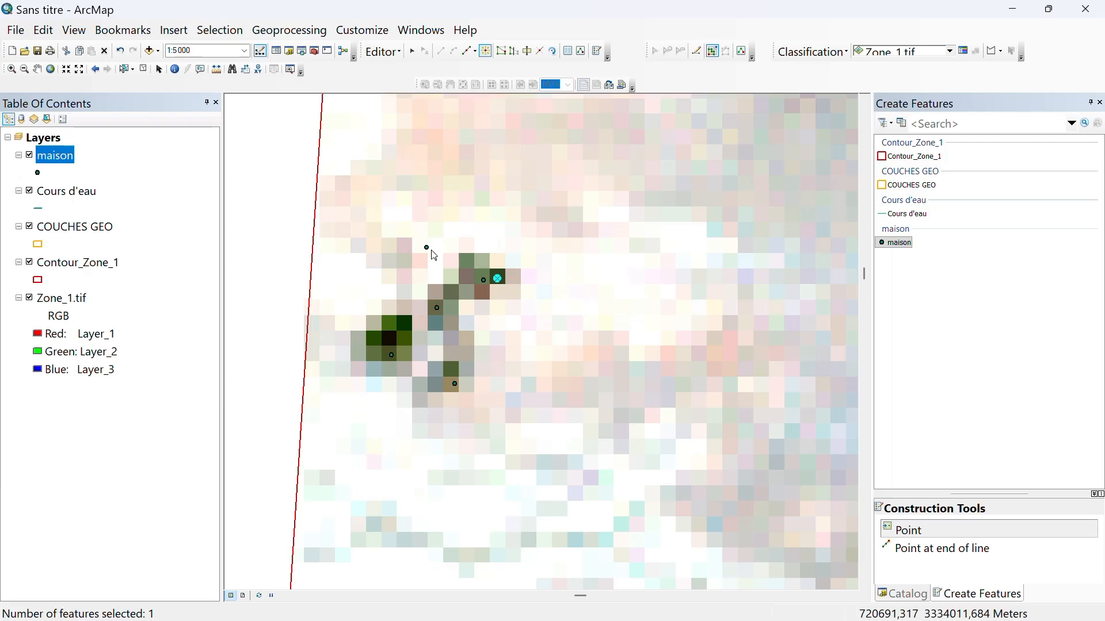
pyautogui.scroll(2, 380, 341)
pyautogui.click(394, 330)
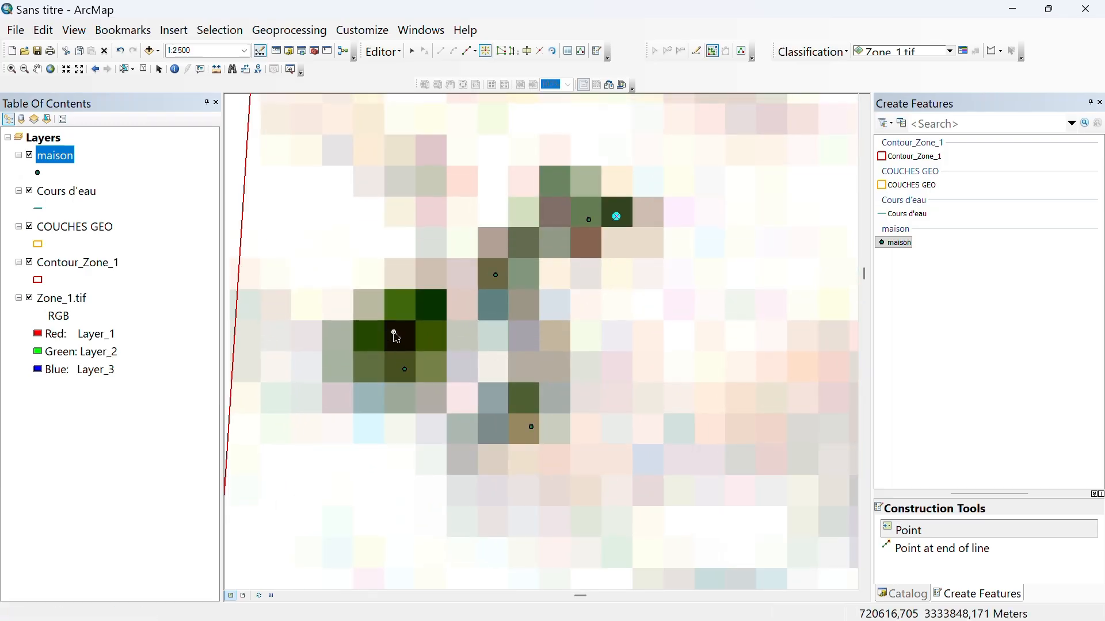
# Stop the editing session on the maison layer and save the digitized points
pyautogui.scroll(-2, 498, 345)
pyautogui.scroll(-4, 498, 346)
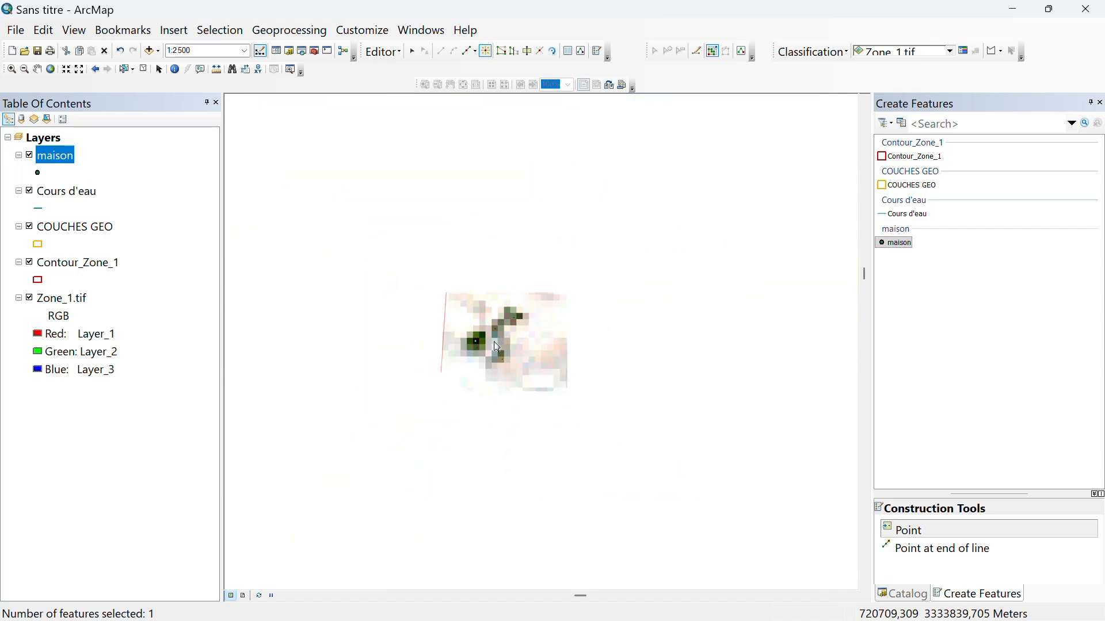
pyautogui.scroll(-4, 502, 349)
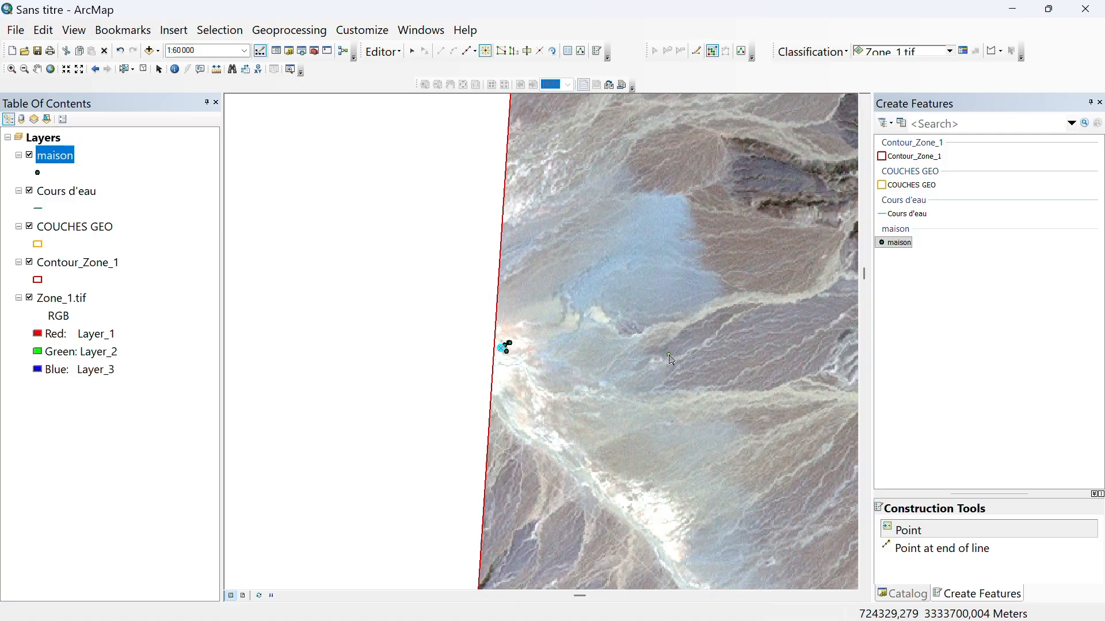
pyautogui.scroll(-1, 626, 373)
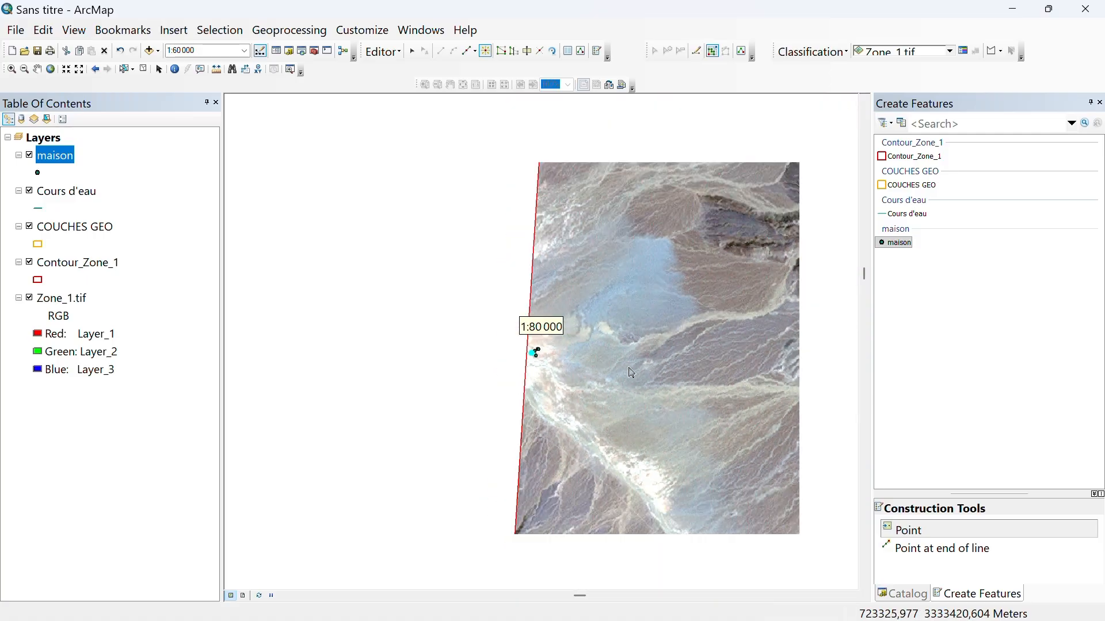
pyautogui.scroll(-2, 630, 372)
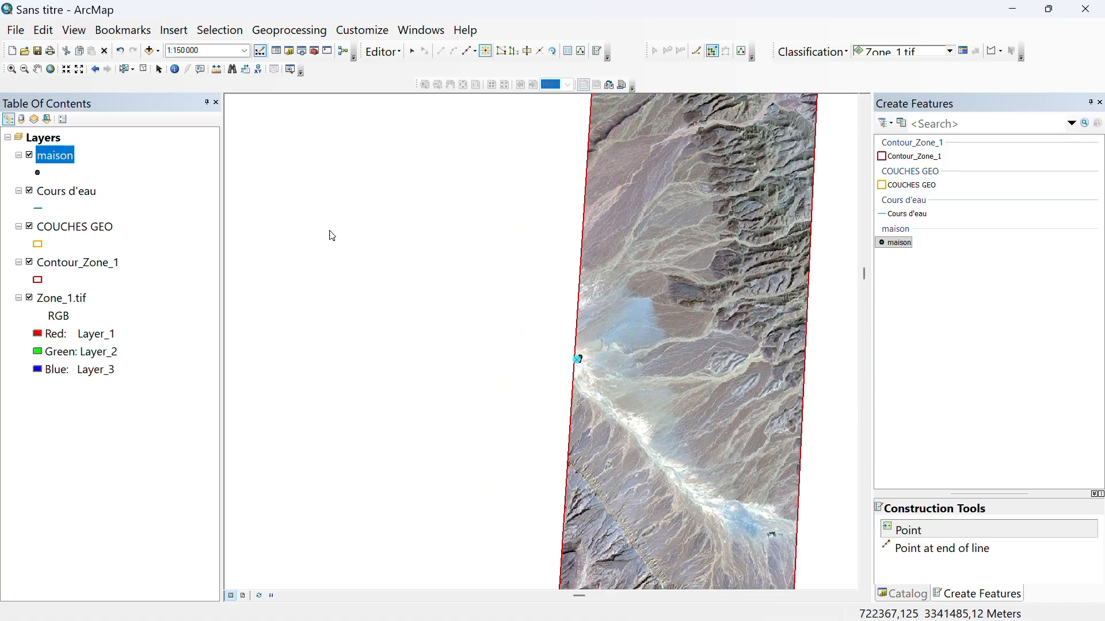
pyautogui.rightClick(63, 163)
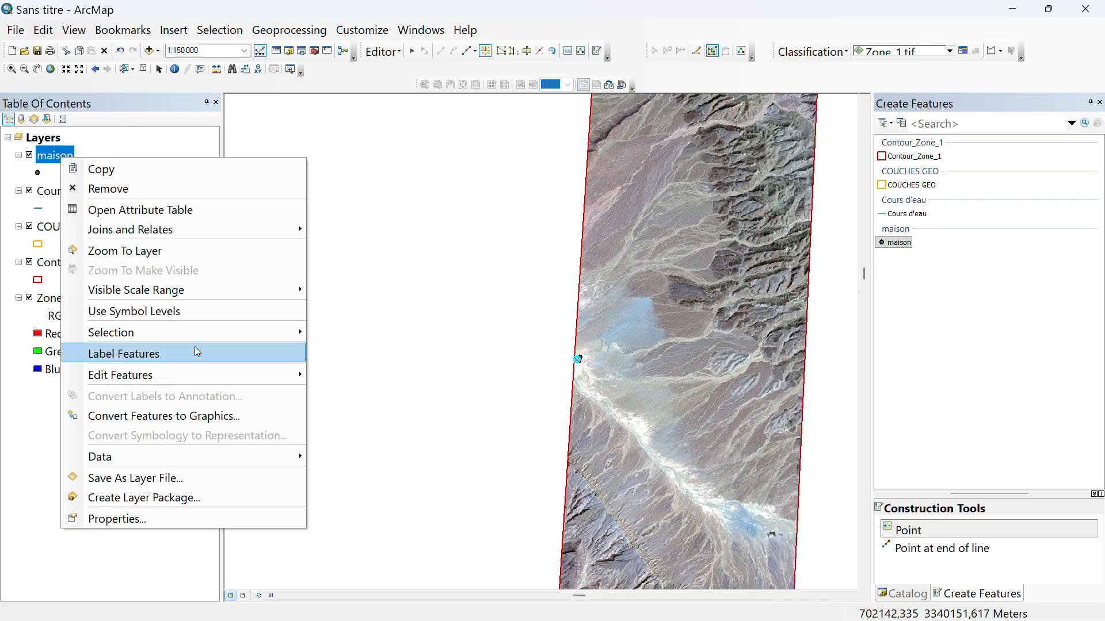
pyautogui.moveTo(236, 369)
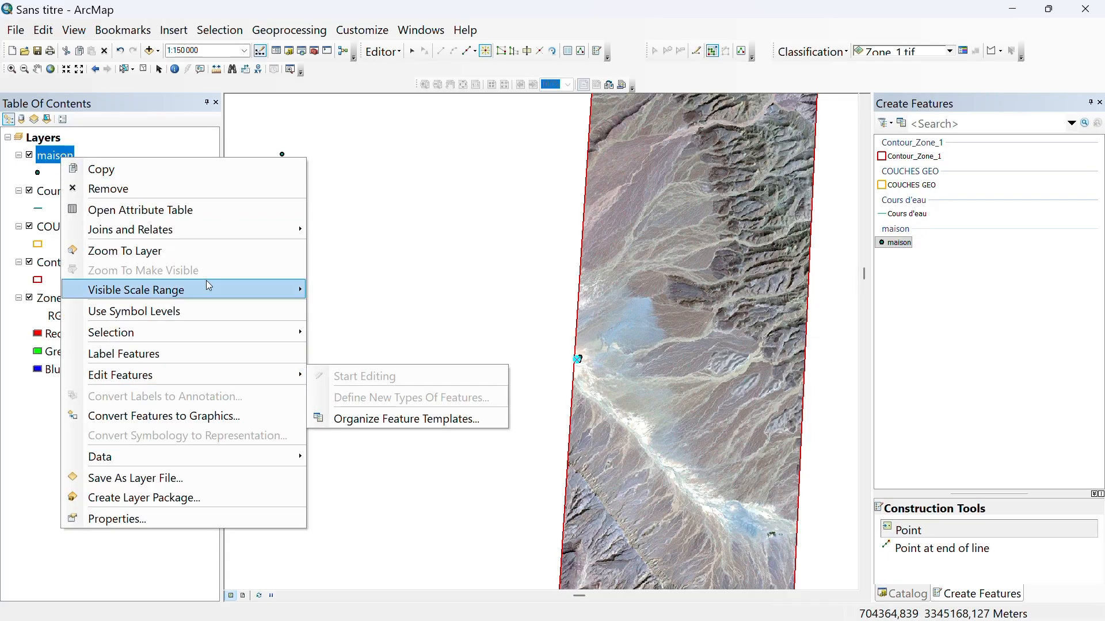
pyautogui.click(401, 57)
pyautogui.click(401, 56)
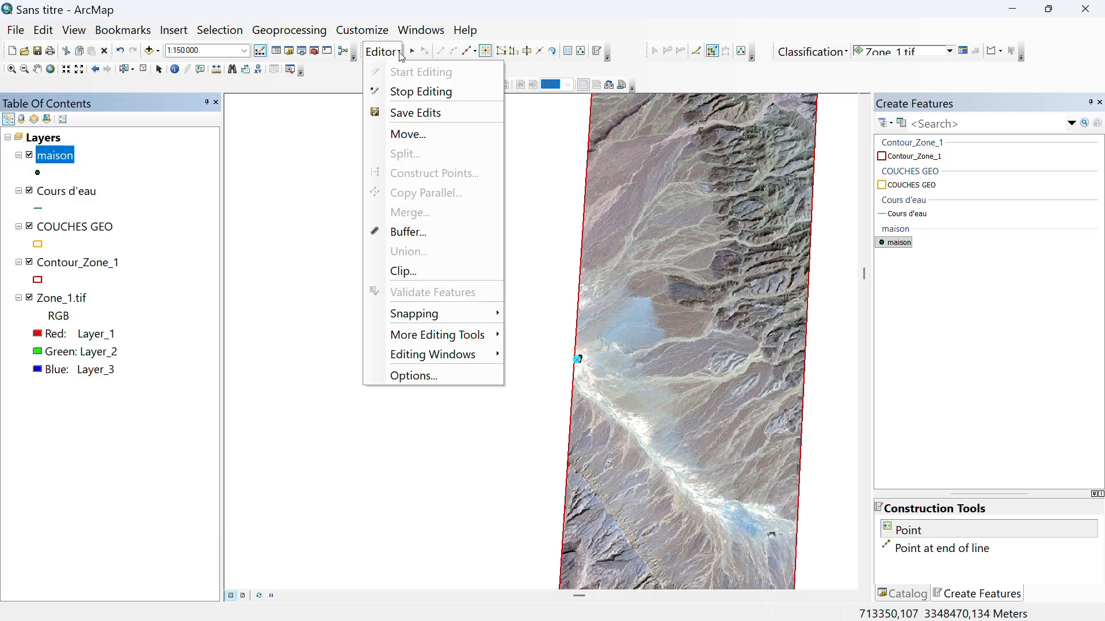
pyautogui.click(417, 101)
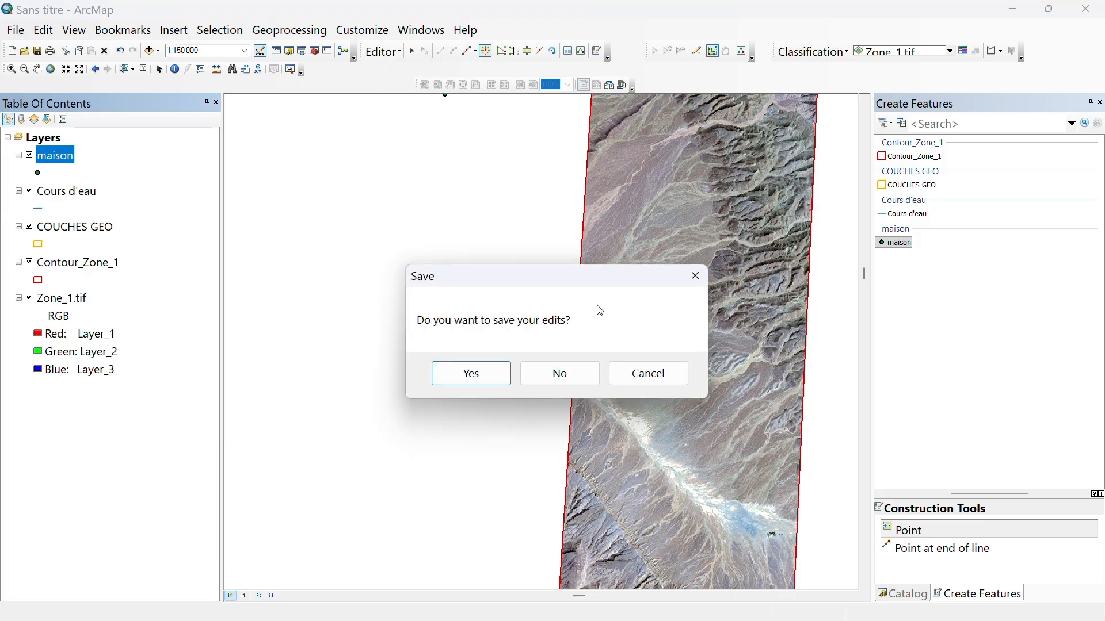
pyautogui.click(484, 374)
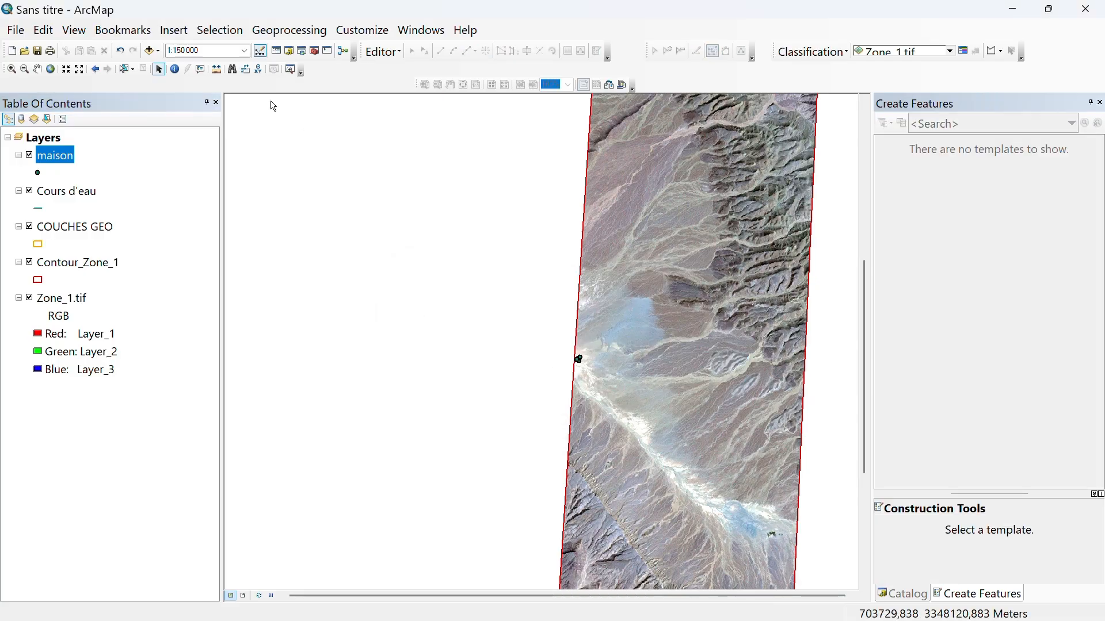
pyautogui.click(390, 53)
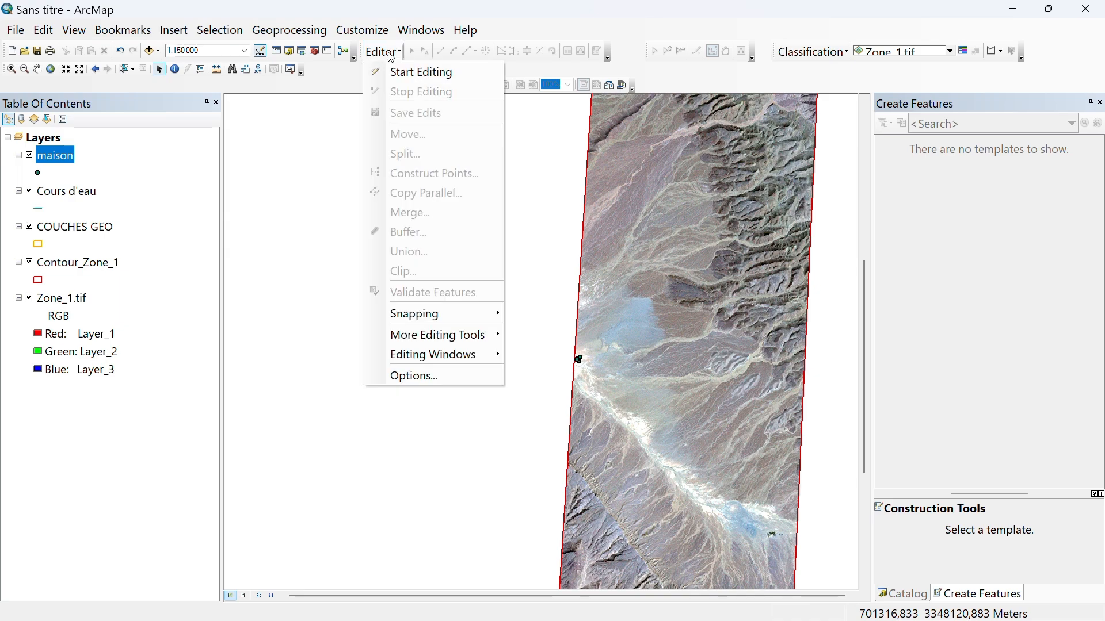
pyautogui.click(382, 51)
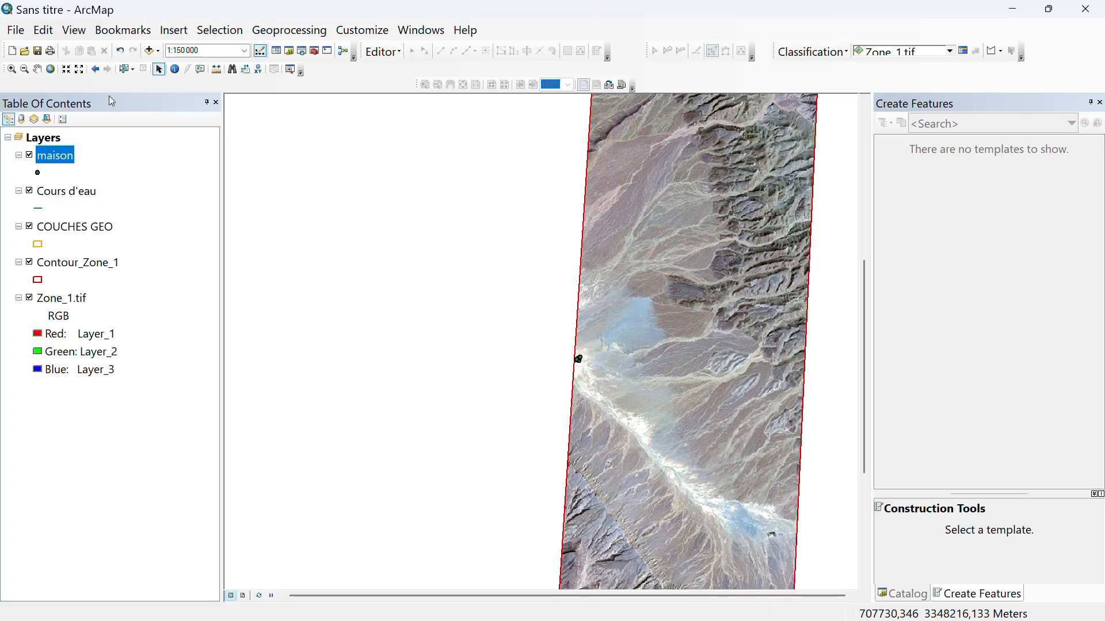
pyautogui.click(40, 74)
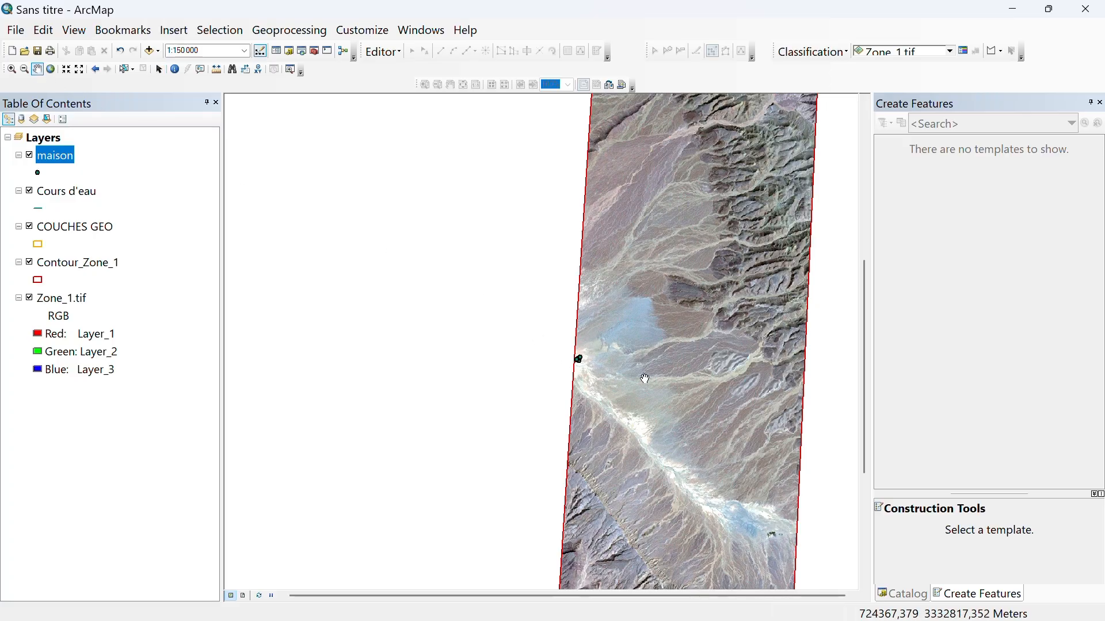
pyautogui.moveTo(669, 371); pyautogui.dragTo(517, 369)
pyautogui.scroll(-2, 518, 369)
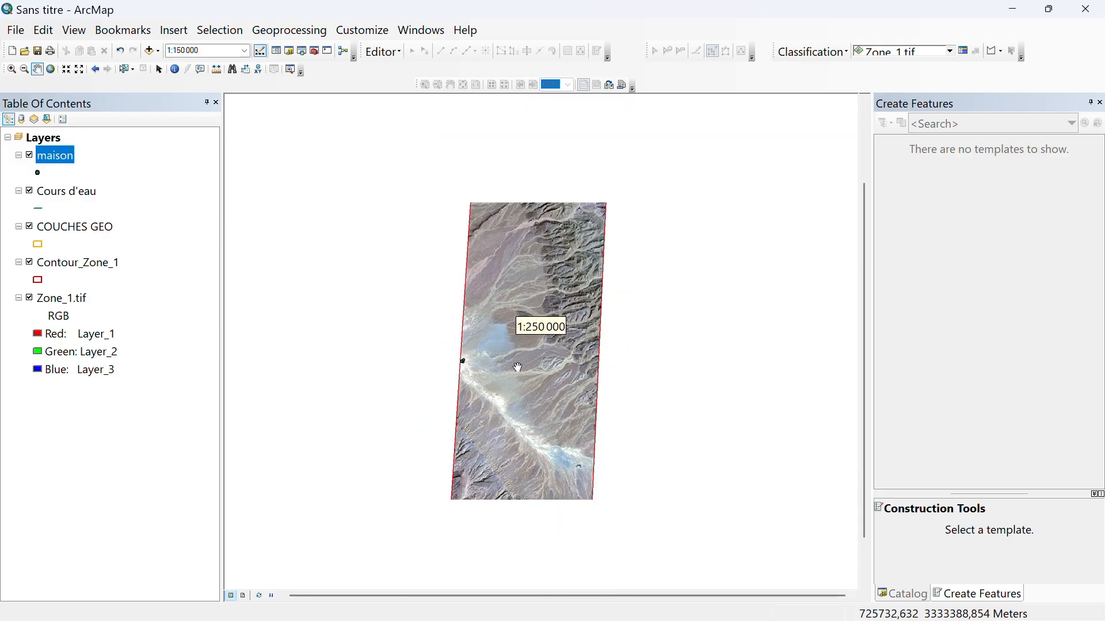